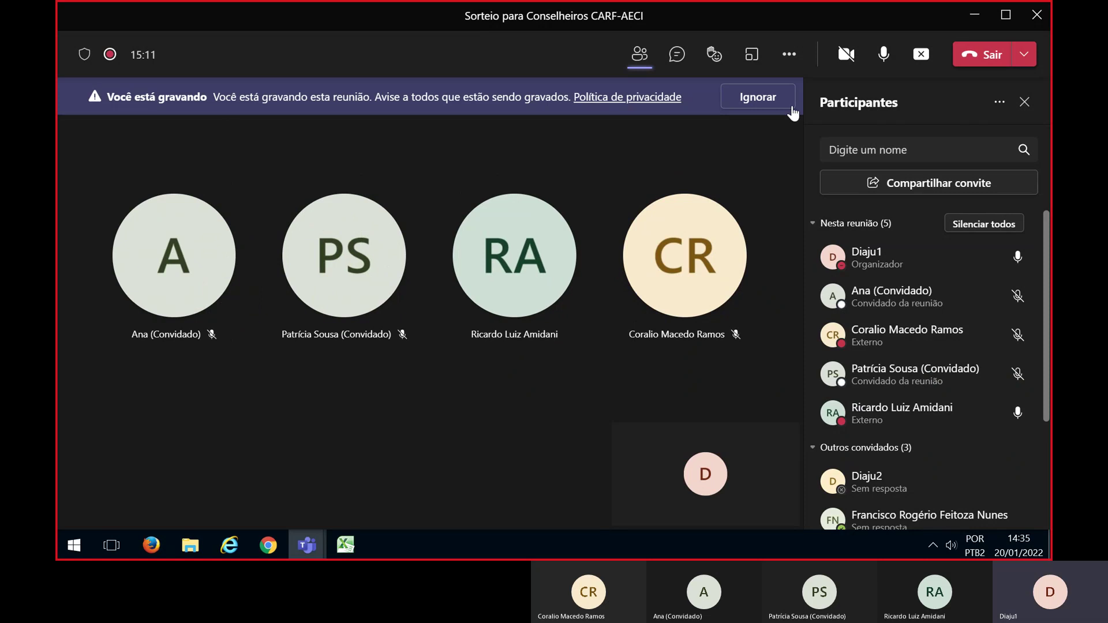
# Close the Teams participants panel and the recording notice, then bring Internet Explorer forward
pyautogui.click(1025, 102)
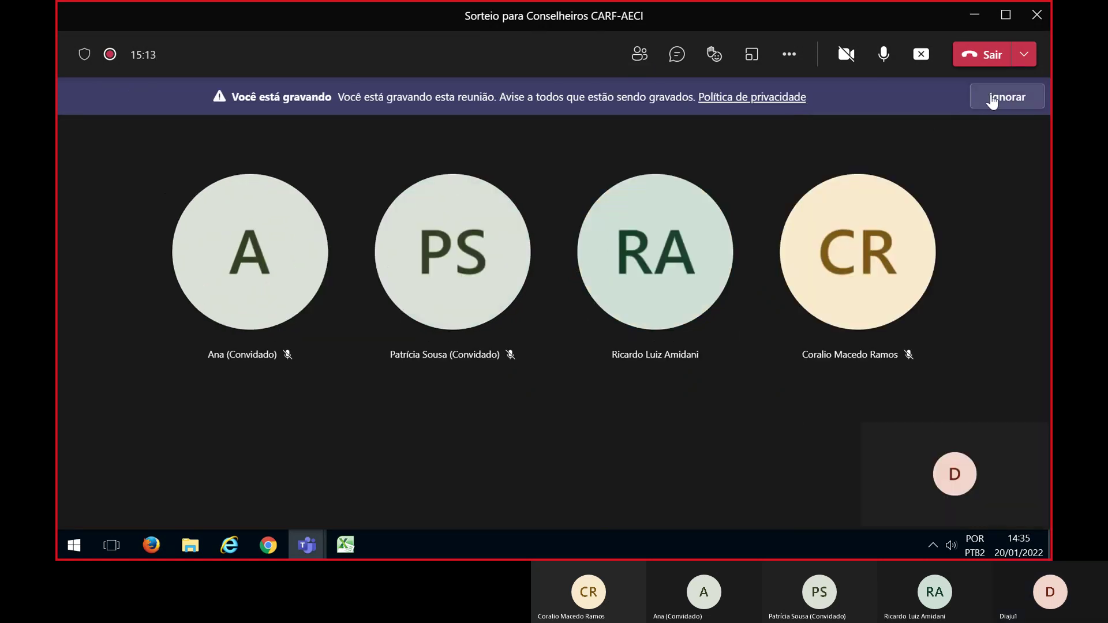
pyautogui.click(990, 103)
pyautogui.click(231, 554)
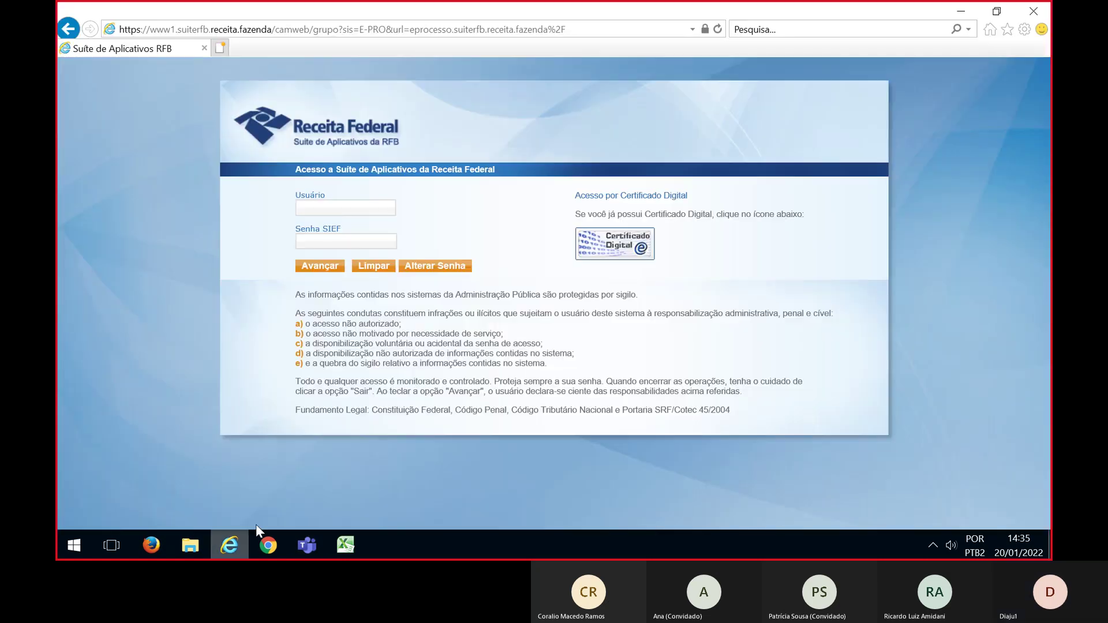
# Log in to e-Processo with the digital certificate PIN, close the self-test notice, then switch to Excel
pyautogui.click(610, 245)
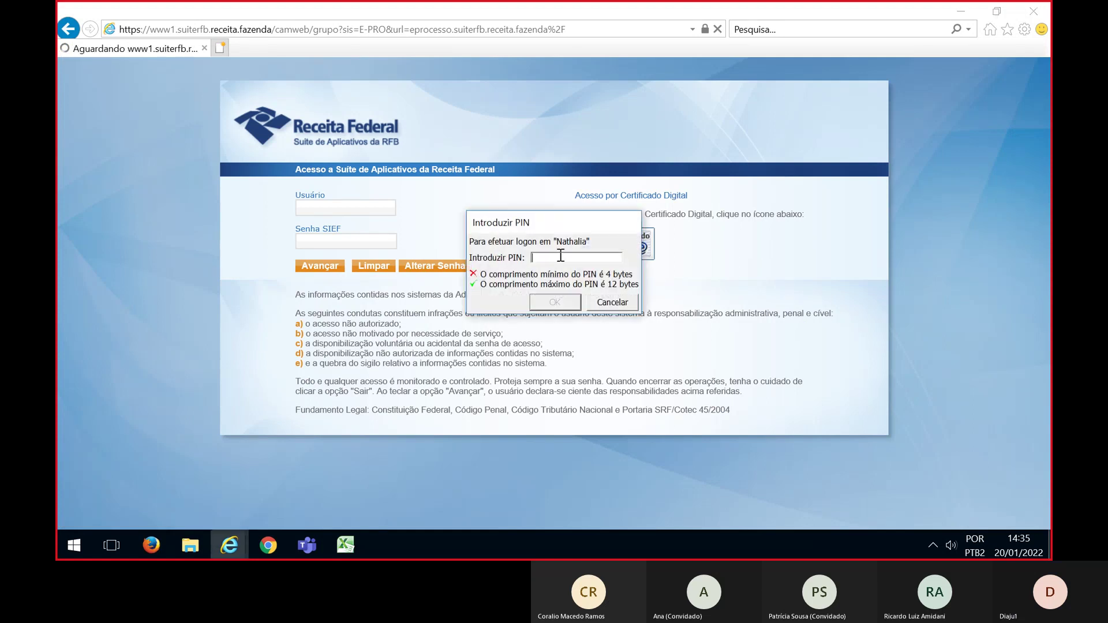
pyautogui.write('******')
pyautogui.press('Return')
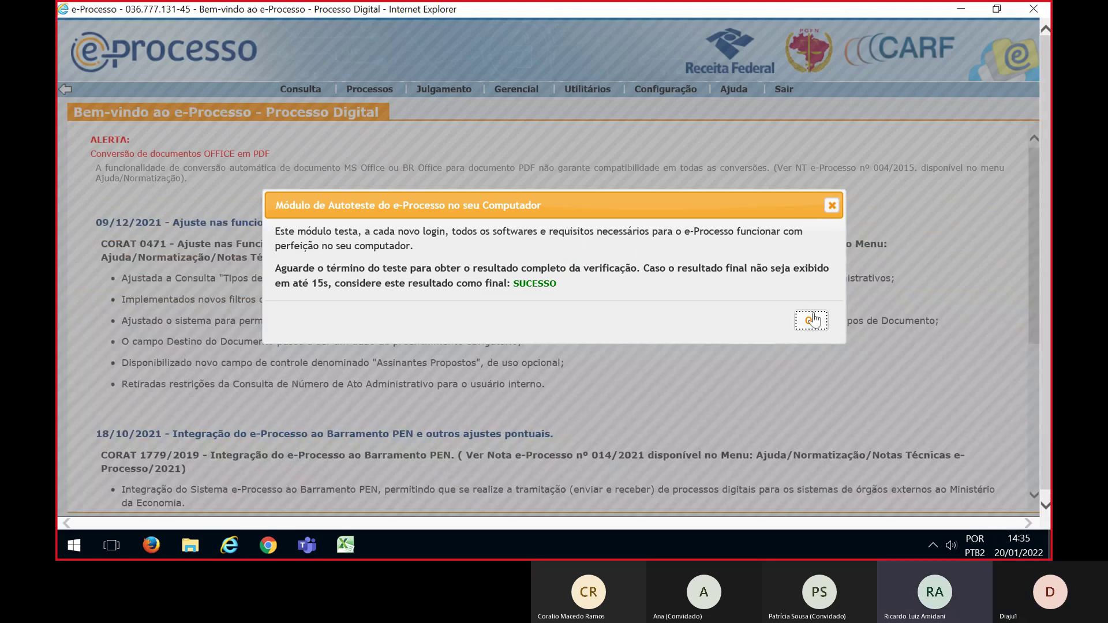
pyautogui.click(810, 315)
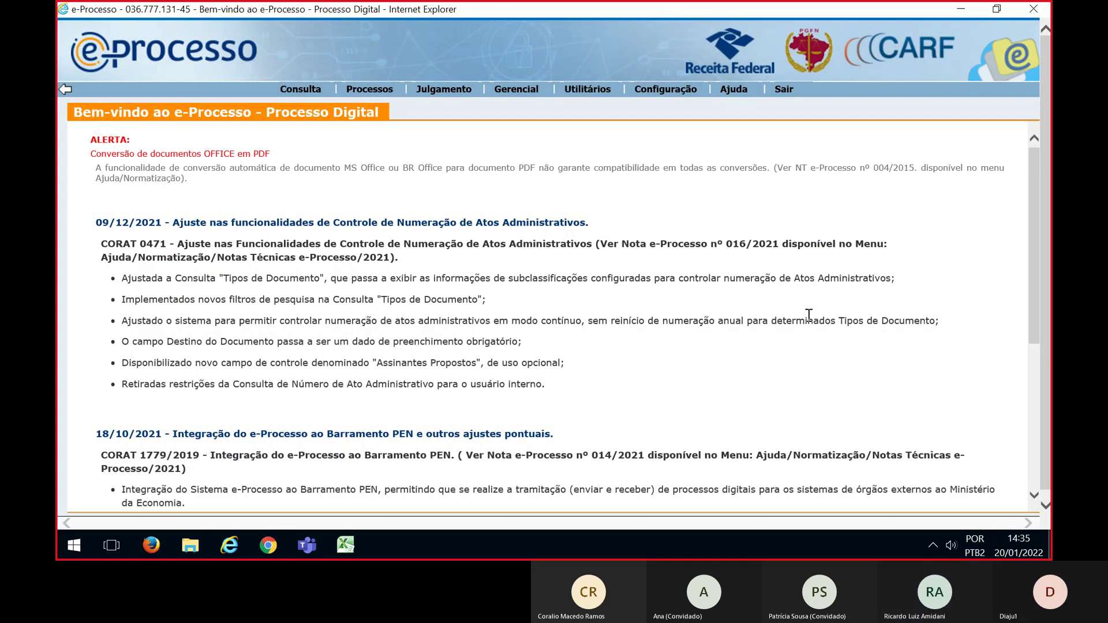
pyautogui.hotkey('alt', 'Tab')
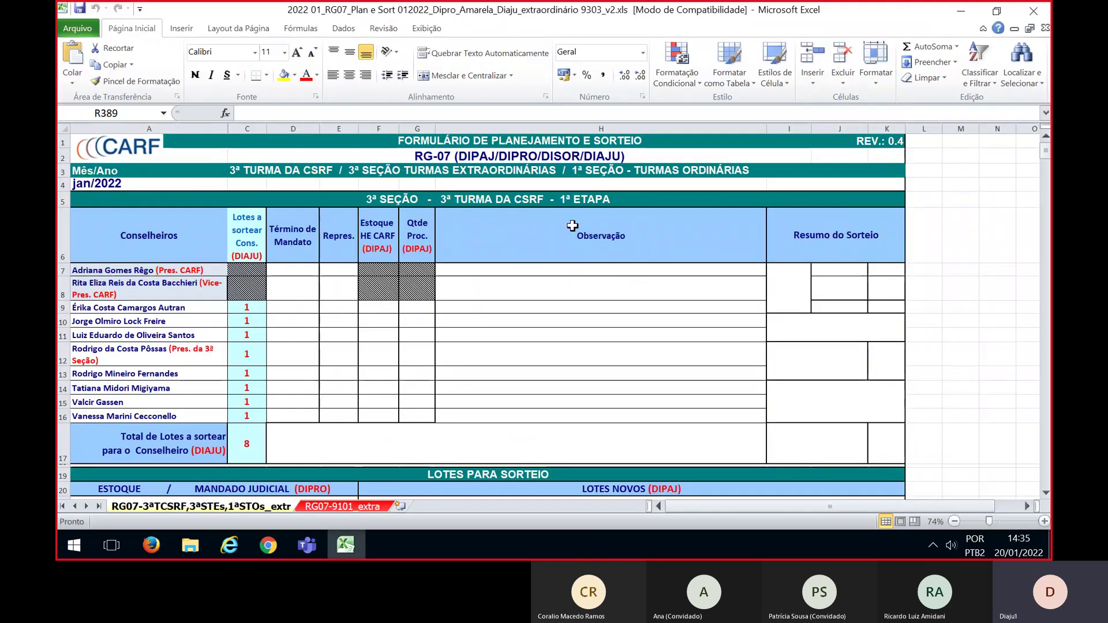
# Select row 5 (3ª SEÇÃO - 3ª TURMA DA CSRF - 1ª ETAPA) in the plan, then return to e-Processo
pyautogui.click(62, 202)
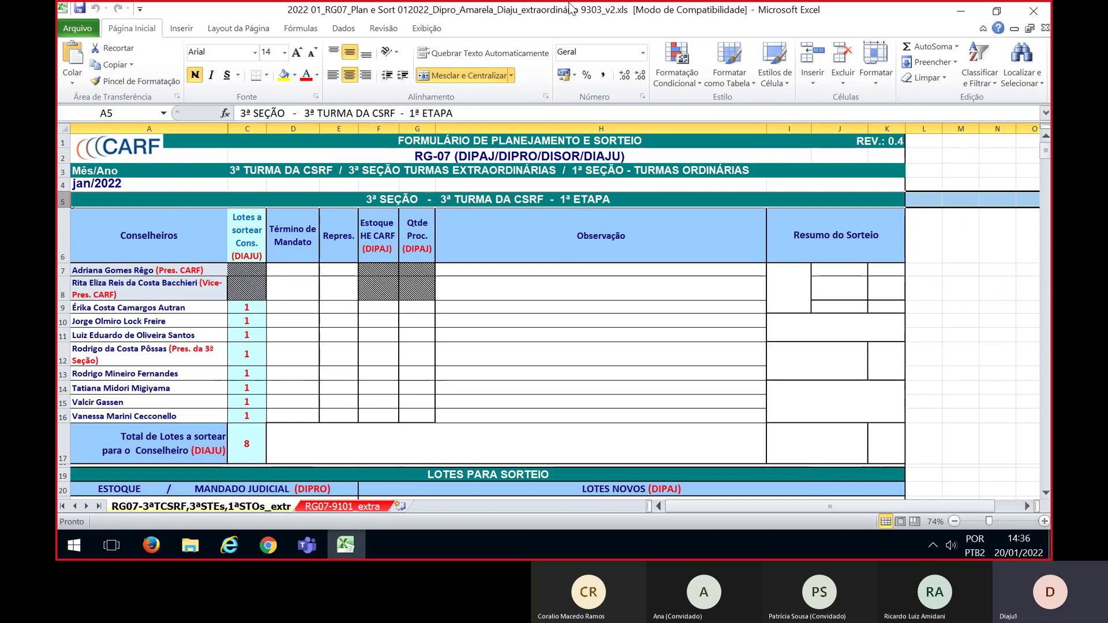
pyautogui.hotkey('alt', 'Tab')
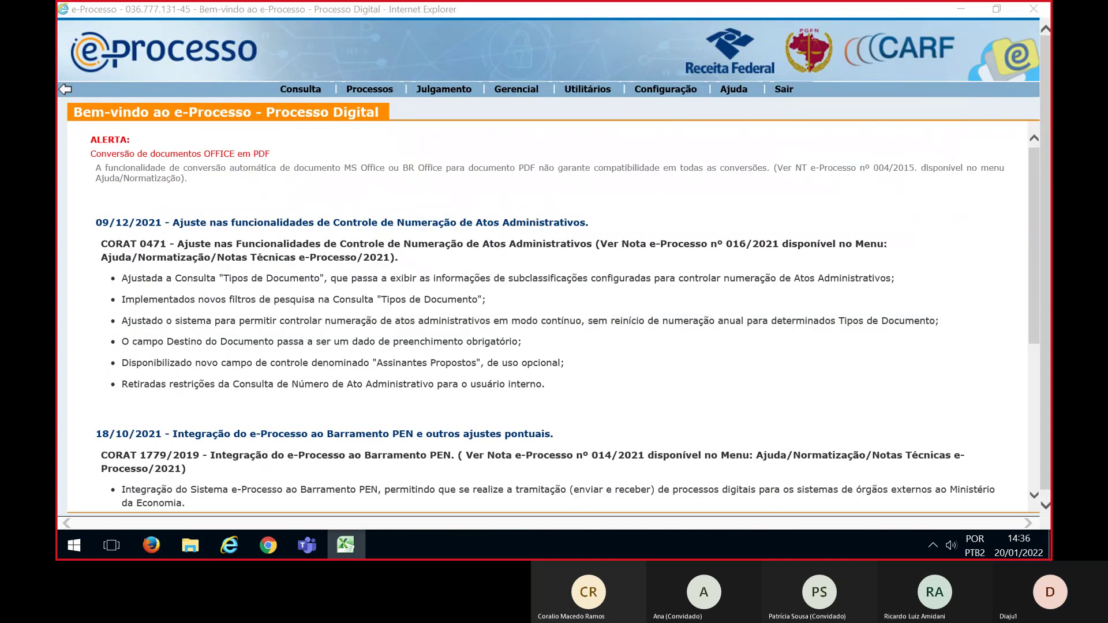
# Open the Equipe work box for team 3ª TURMA-CSRF-CARF-MF-DF and apply the SORTEIO-FILTRO saved filter
pyautogui.moveTo(388, 94)
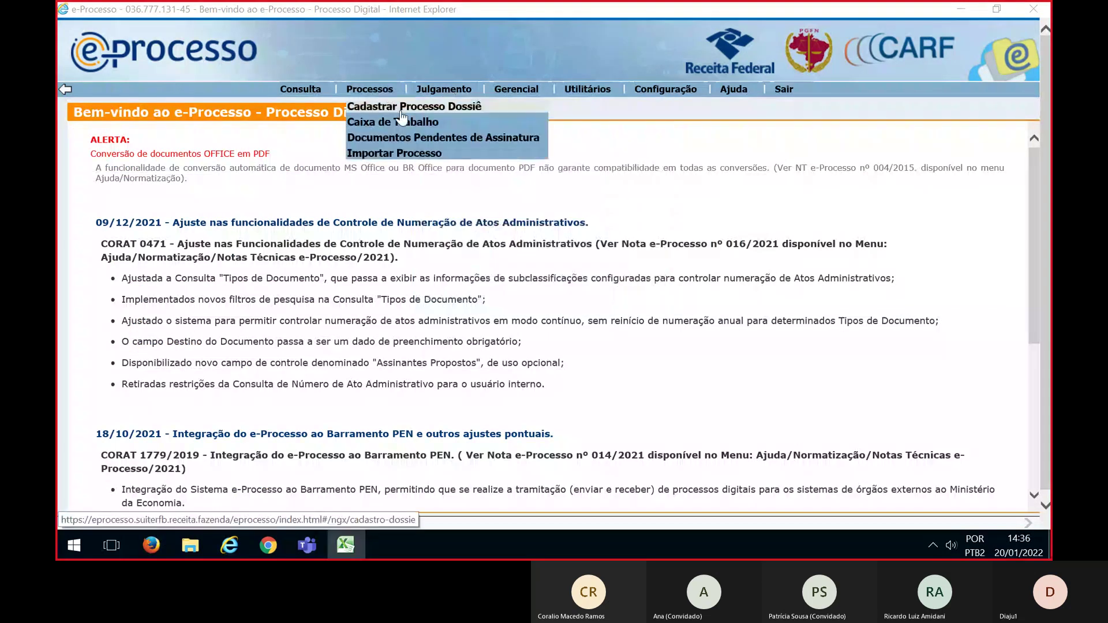
pyautogui.moveTo(519, 122)
pyautogui.click(566, 124)
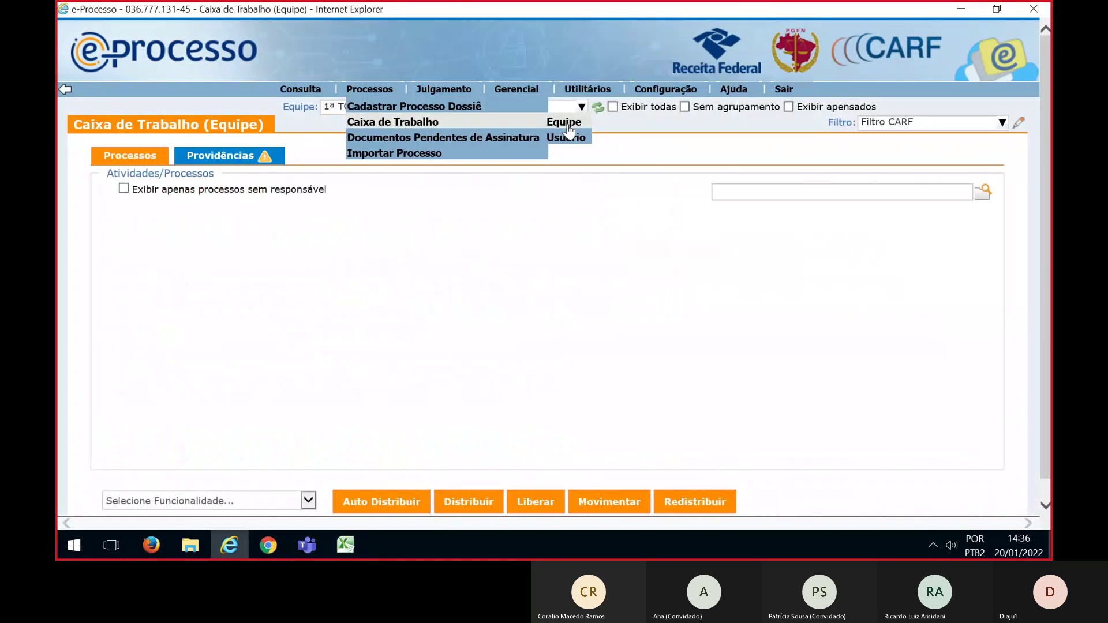
pyautogui.click(332, 108)
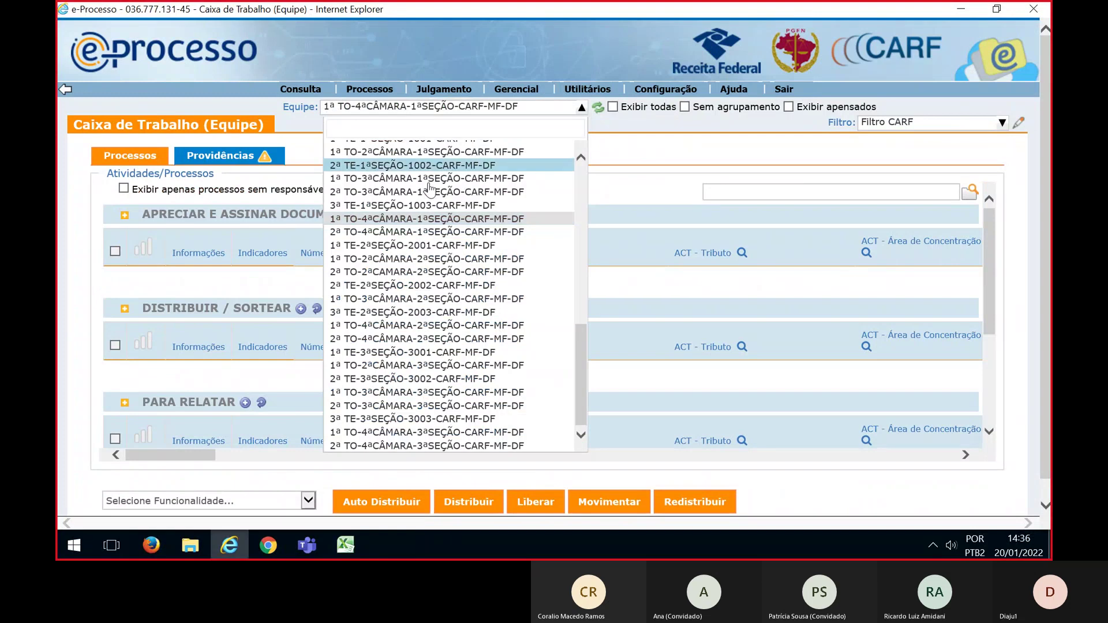
pyautogui.scroll(5, 514, 317)
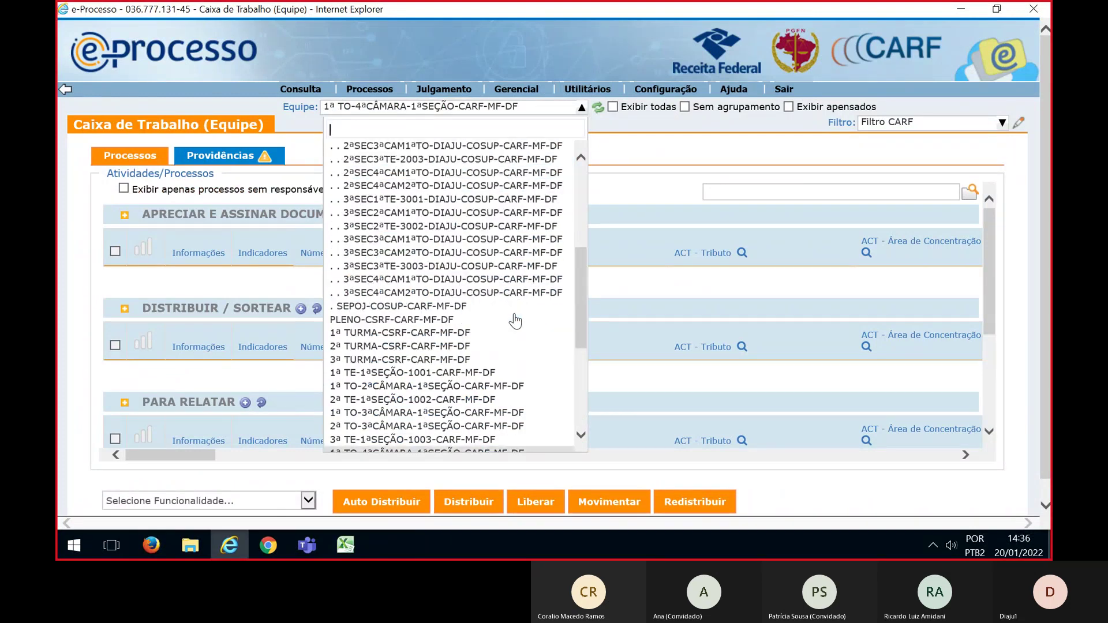
pyautogui.click(430, 360)
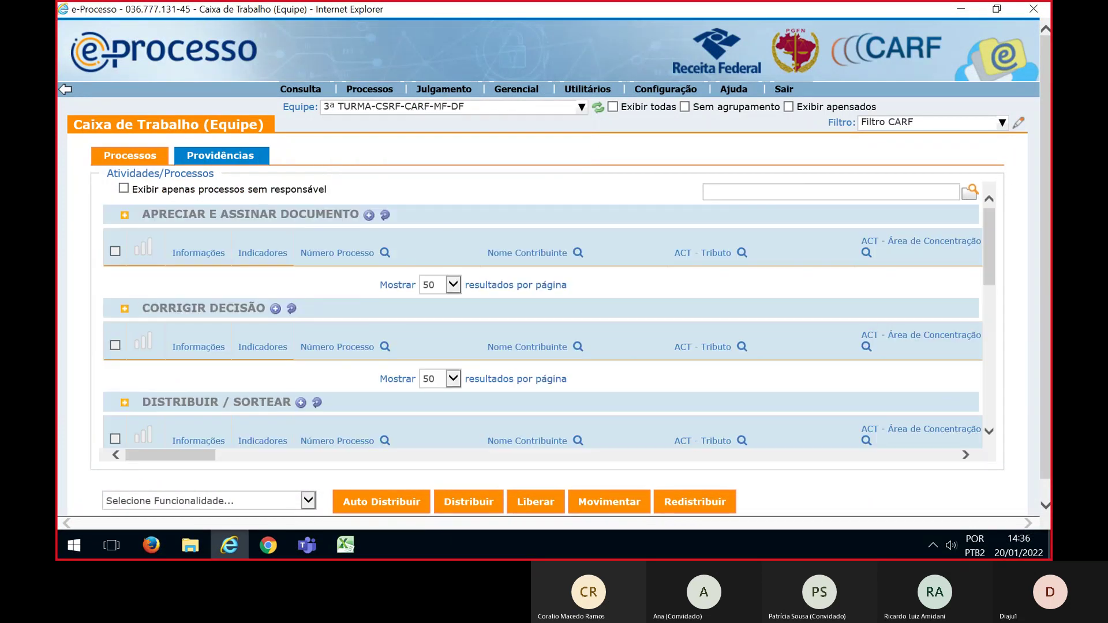
pyautogui.click(918, 124)
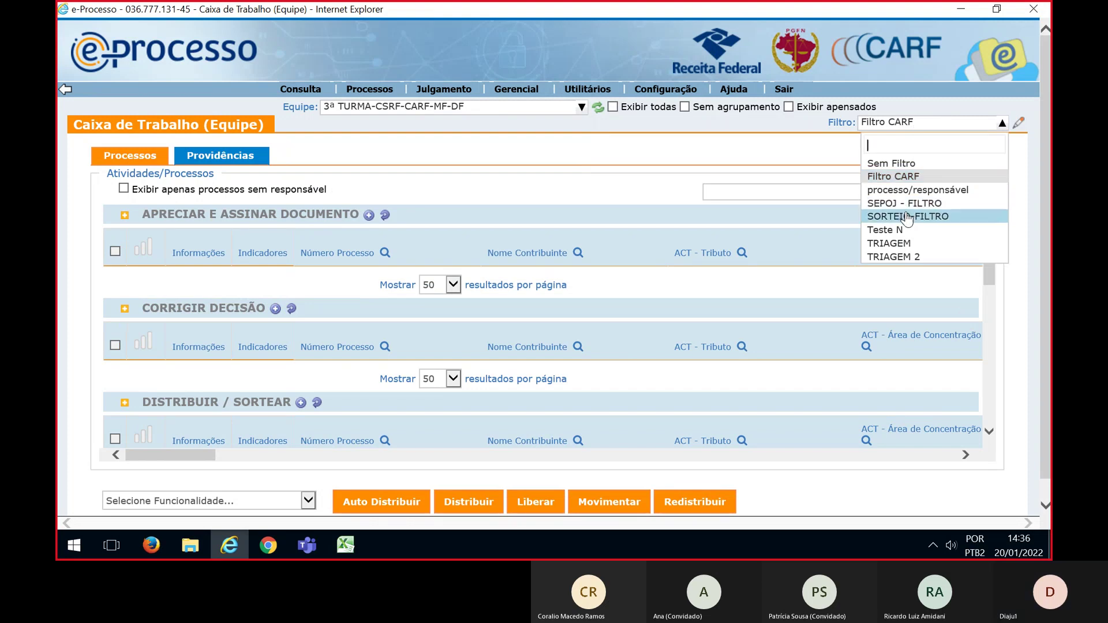
pyautogui.click(907, 217)
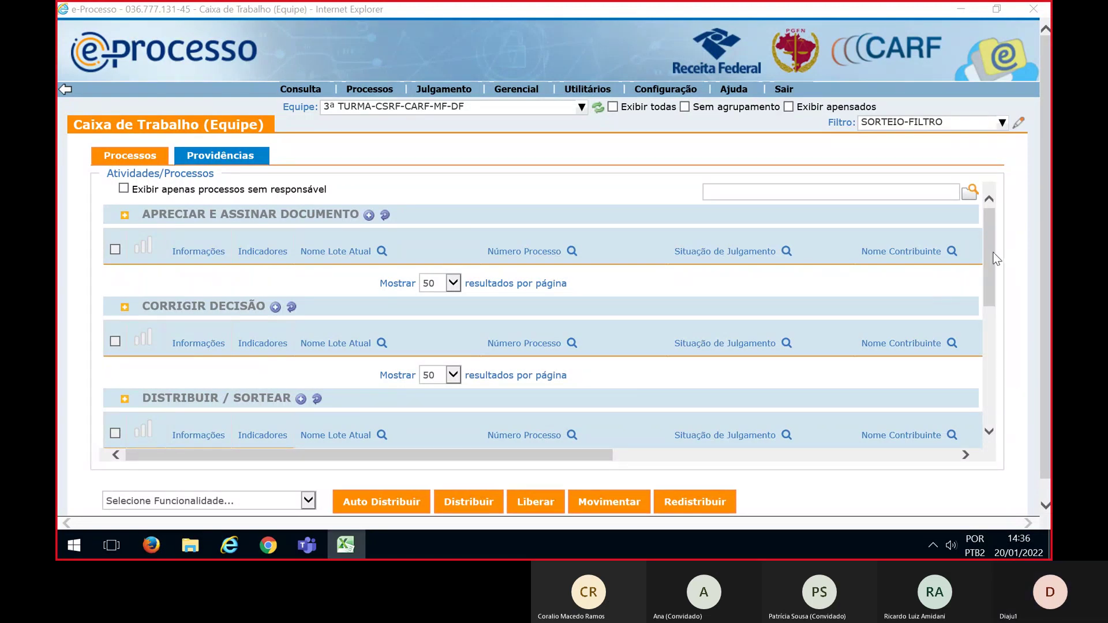
pyautogui.scroll(-2, 997, 259)
# Filter the Distribuir / Sortear list by the pasted process numbers
pyautogui.click(570, 357)
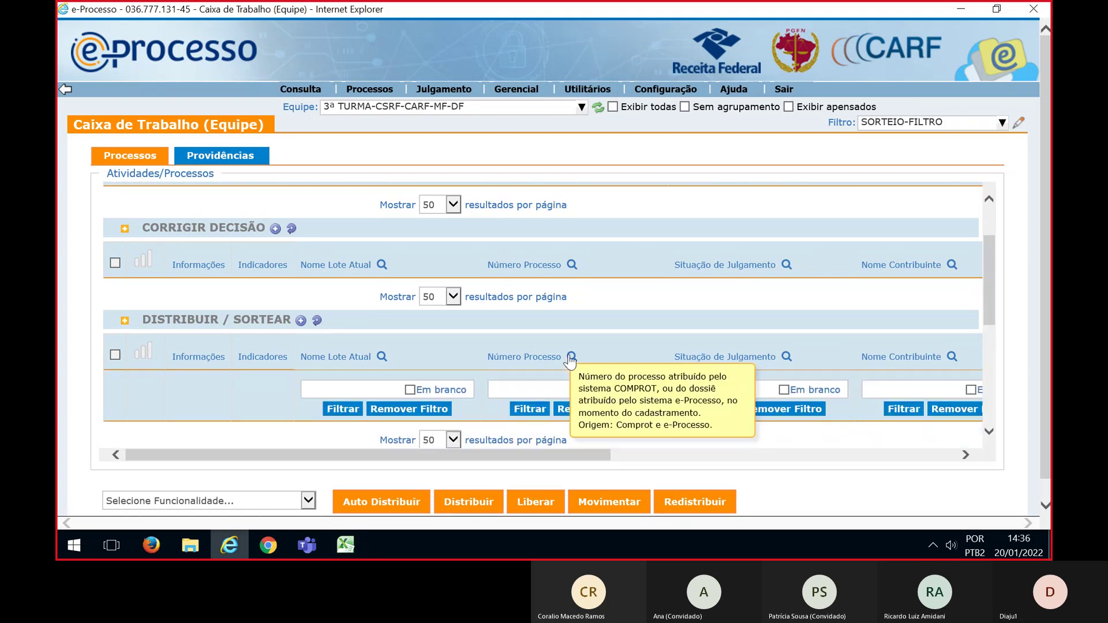
pyautogui.click(524, 390)
pyautogui.hotkey('ctrl', 'v')
pyautogui.click(529, 408)
pyautogui.scroll(-2, 667, 358)
pyautogui.scroll(-3, 667, 358)
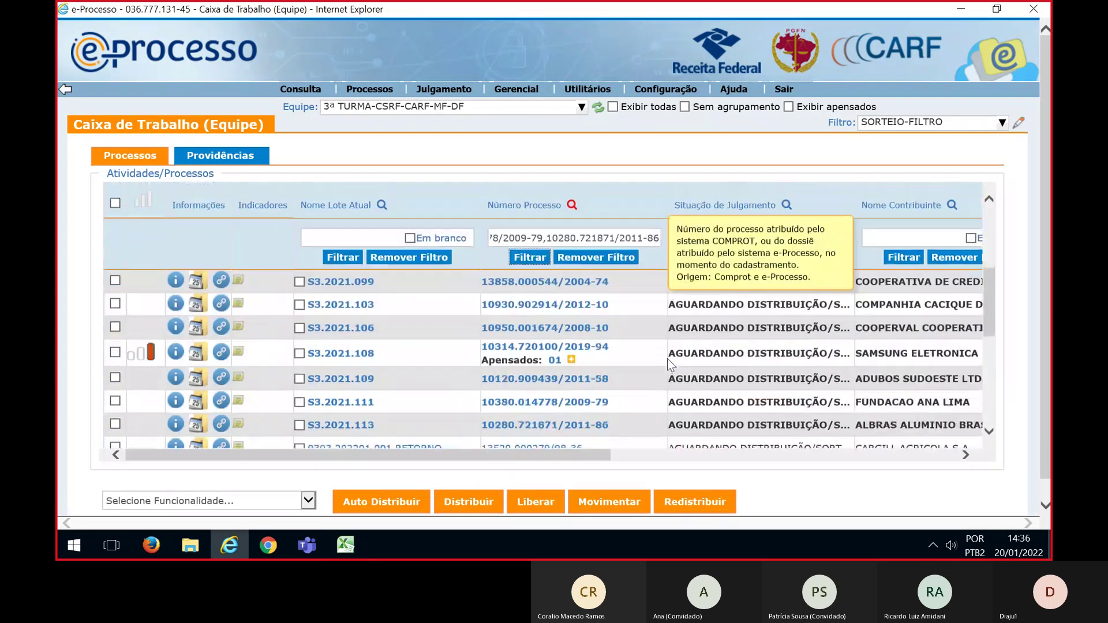
pyautogui.scroll(2, 640, 362)
# Select all filtered lots and choose Sortear under Selecione Funcionalidade
pyautogui.click(115, 234)
pyautogui.scroll(-1, 387, 315)
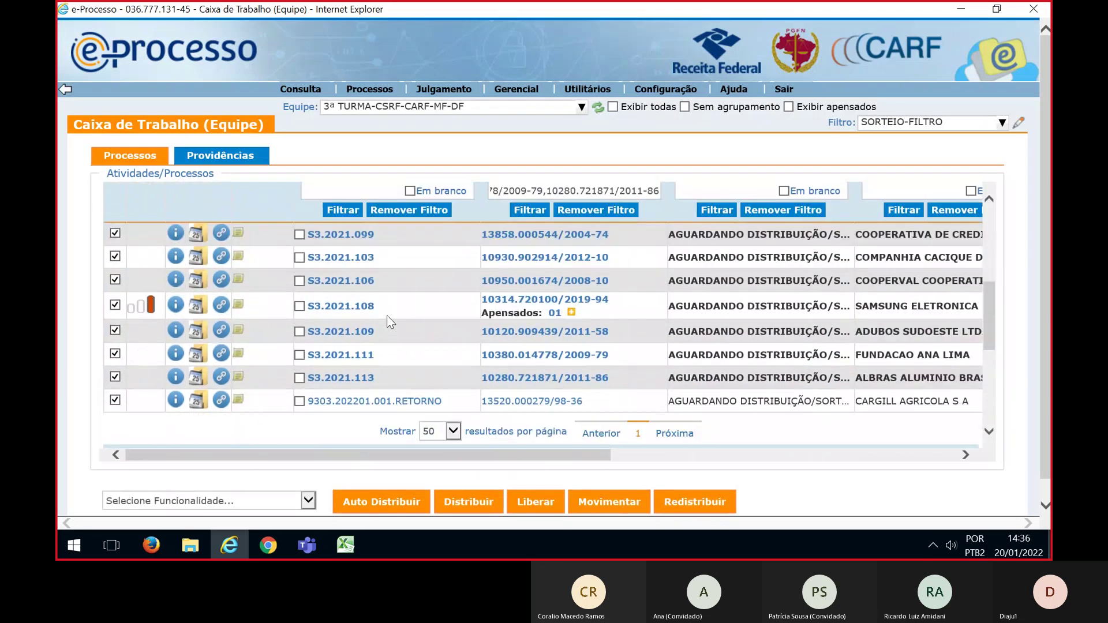
pyautogui.click(306, 503)
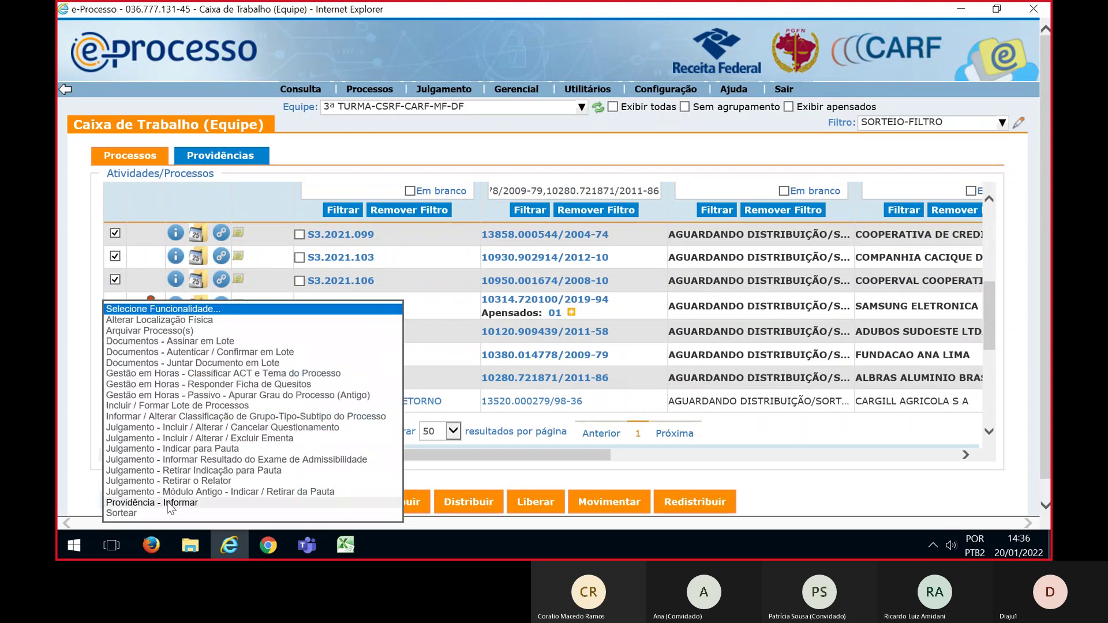
pyautogui.click(113, 513)
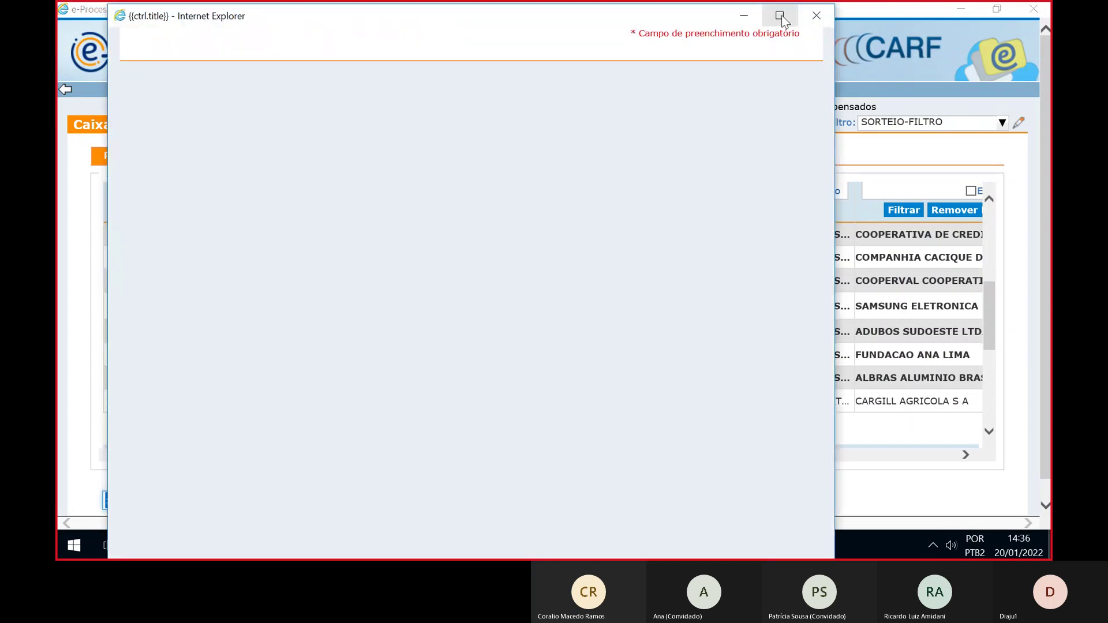
# Maximize the draw window, choose distribution and movement, and expand DF CARF MF > CSRF > 3ª TURMA > Para Relatar
pyautogui.click(782, 20)
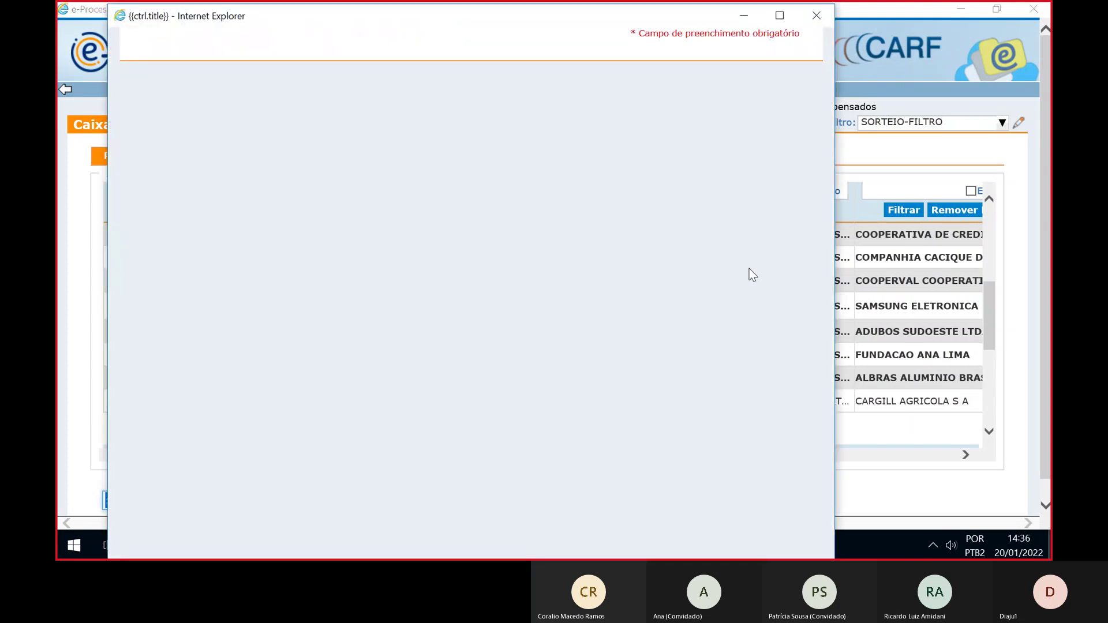
pyautogui.hotkey('alt', 'Tab')
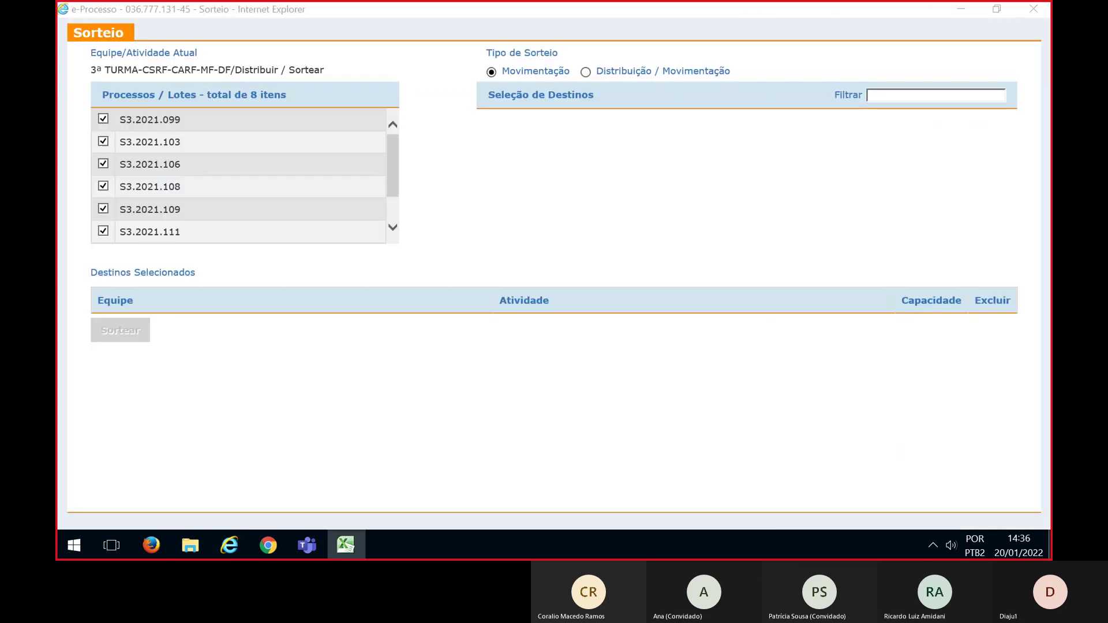
pyautogui.click(585, 72)
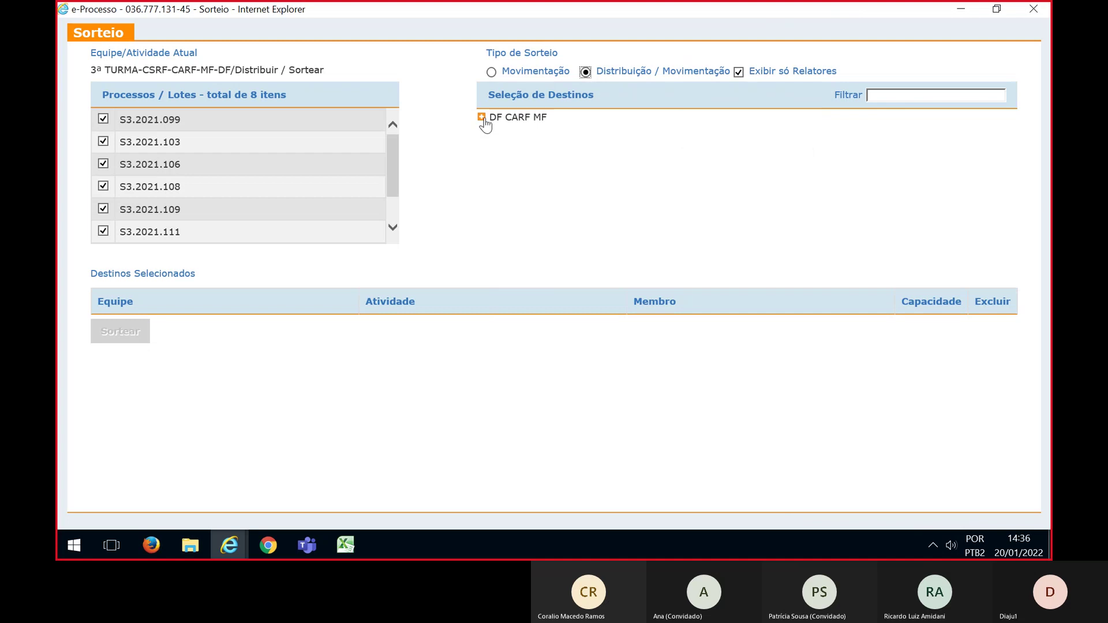
pyautogui.click(483, 118)
pyautogui.click(497, 180)
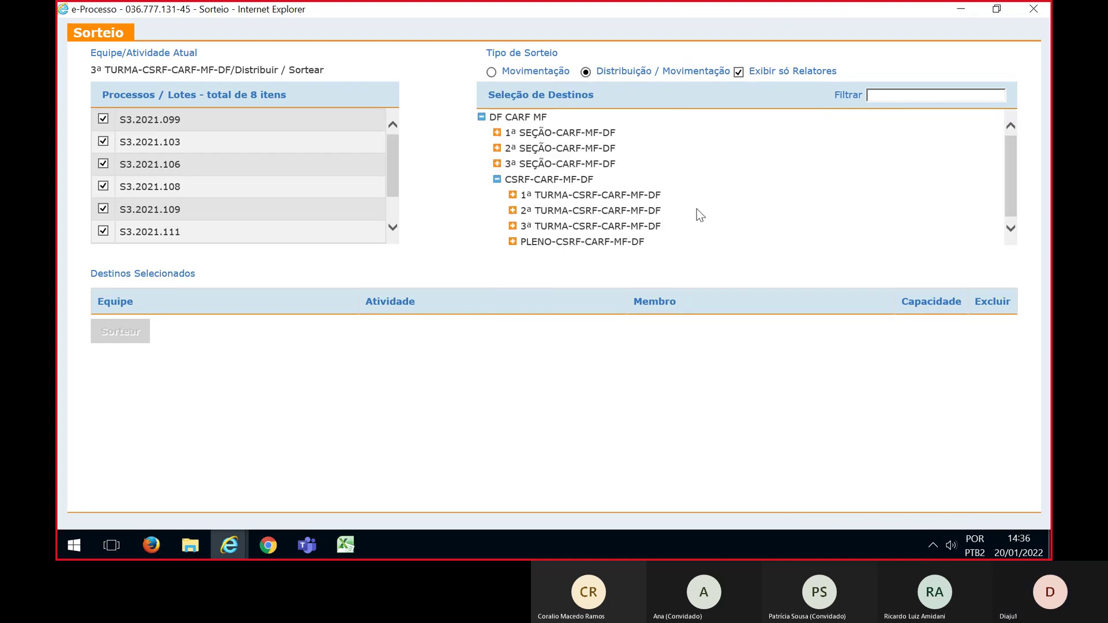
pyautogui.click(512, 226)
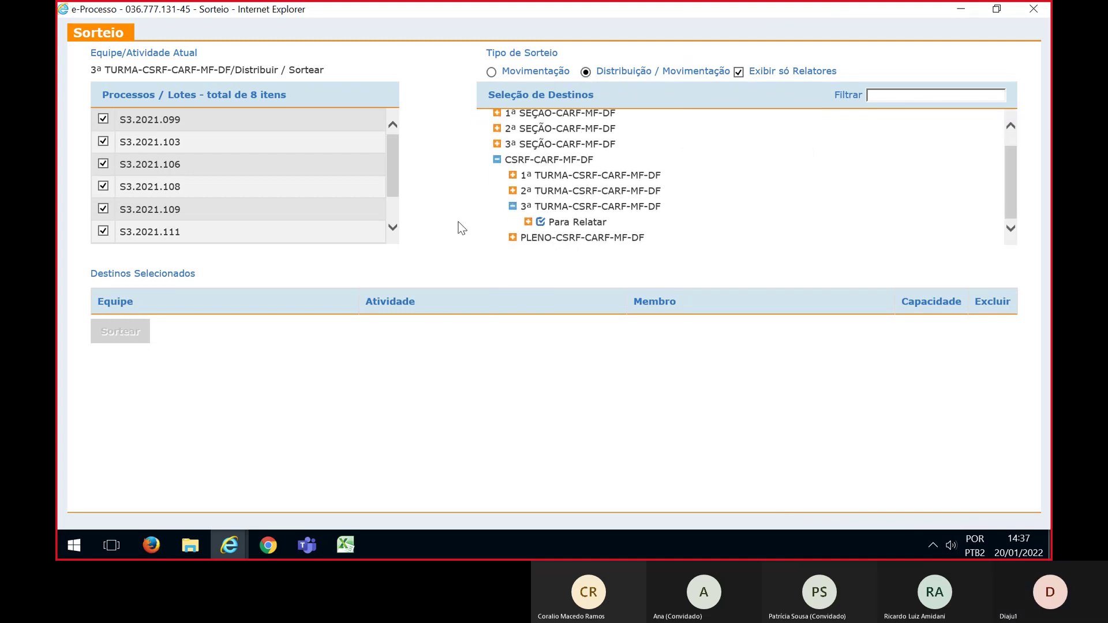
pyautogui.click(528, 222)
pyautogui.scroll(-1, 757, 218)
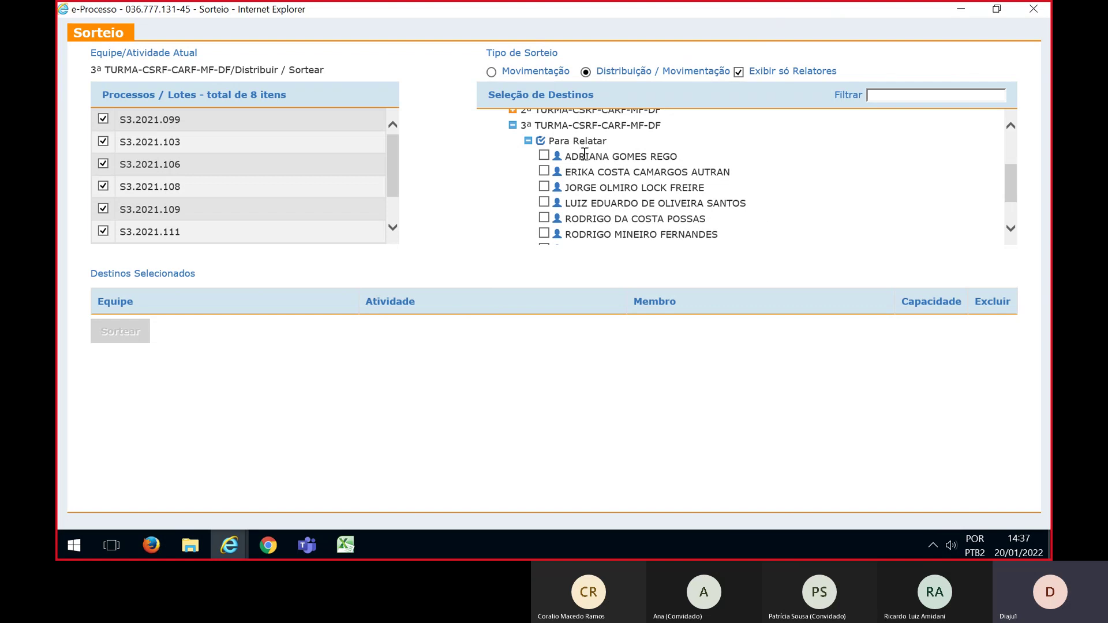
# Tick the remaining 3ª Turma counselors so all eight appear under Destinos Selecionados
pyautogui.click(544, 171)
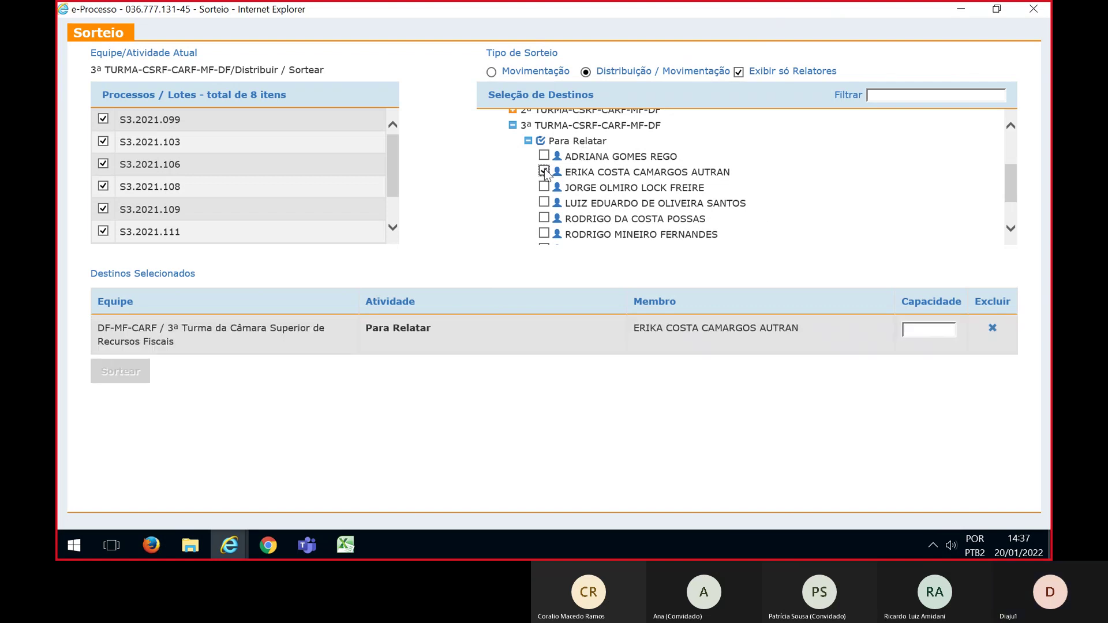
pyautogui.click(544, 187)
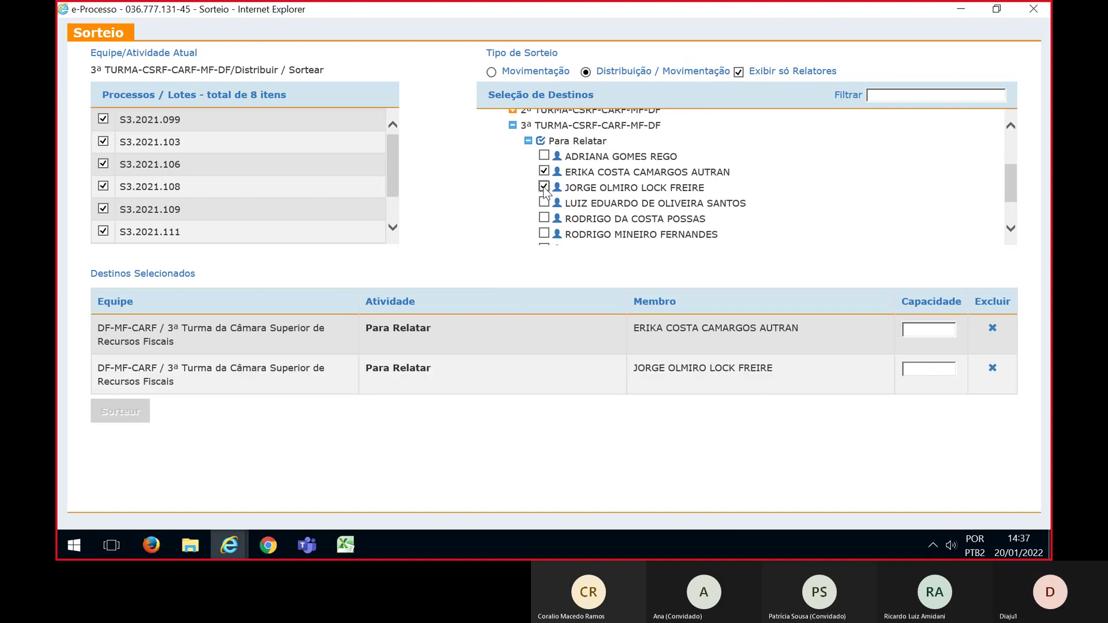
pyautogui.click(544, 203)
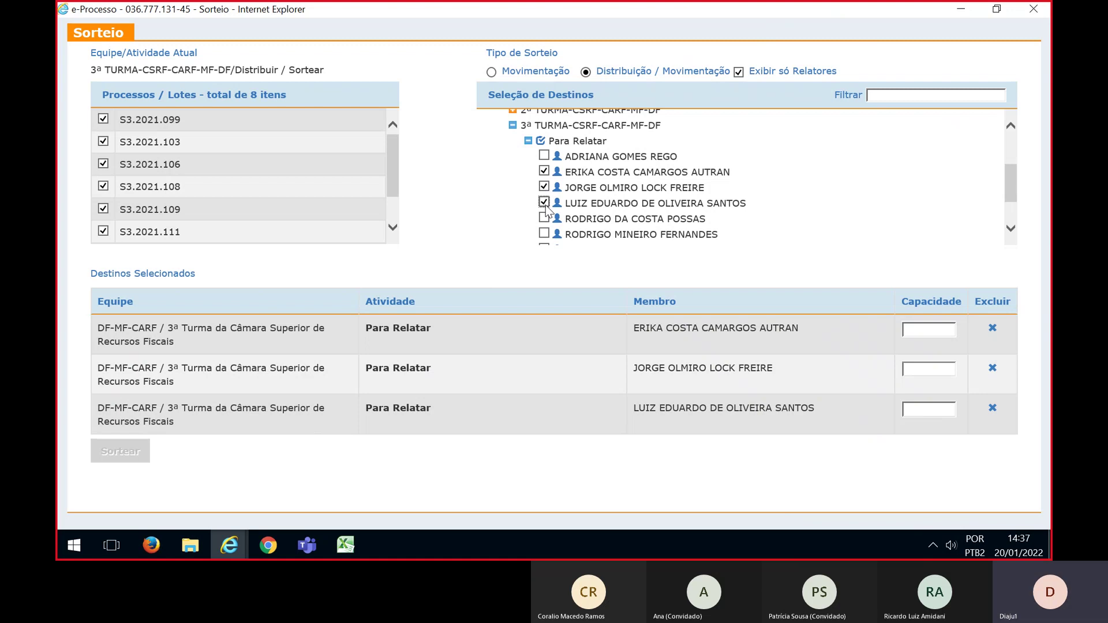
pyautogui.scroll(-1, 546, 211)
pyautogui.click(544, 198)
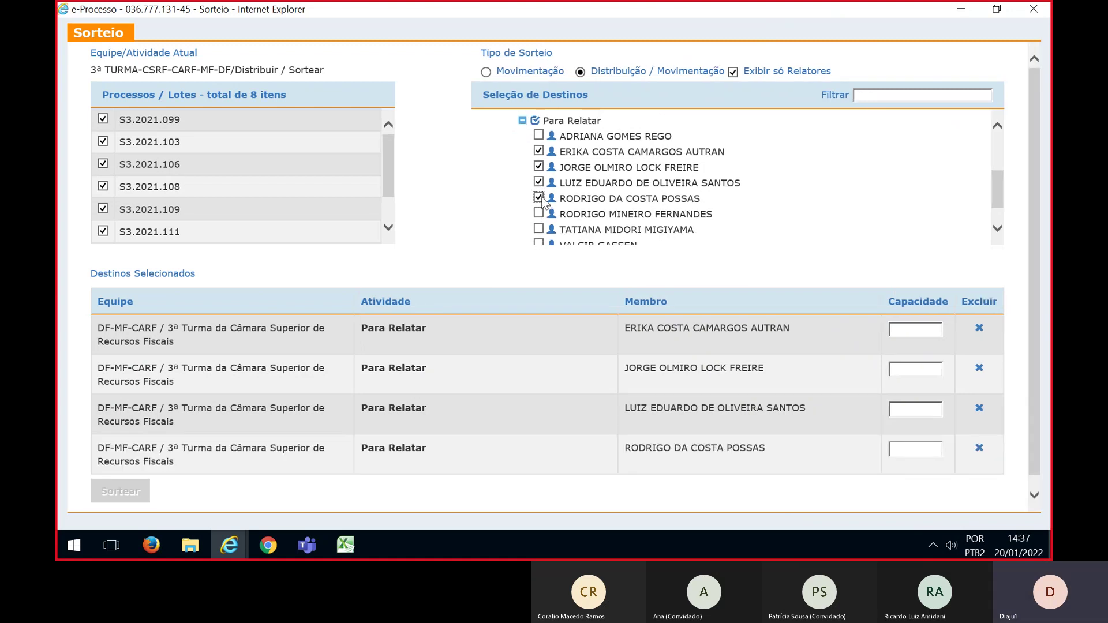
pyautogui.scroll(-1, 543, 203)
pyautogui.click(540, 194)
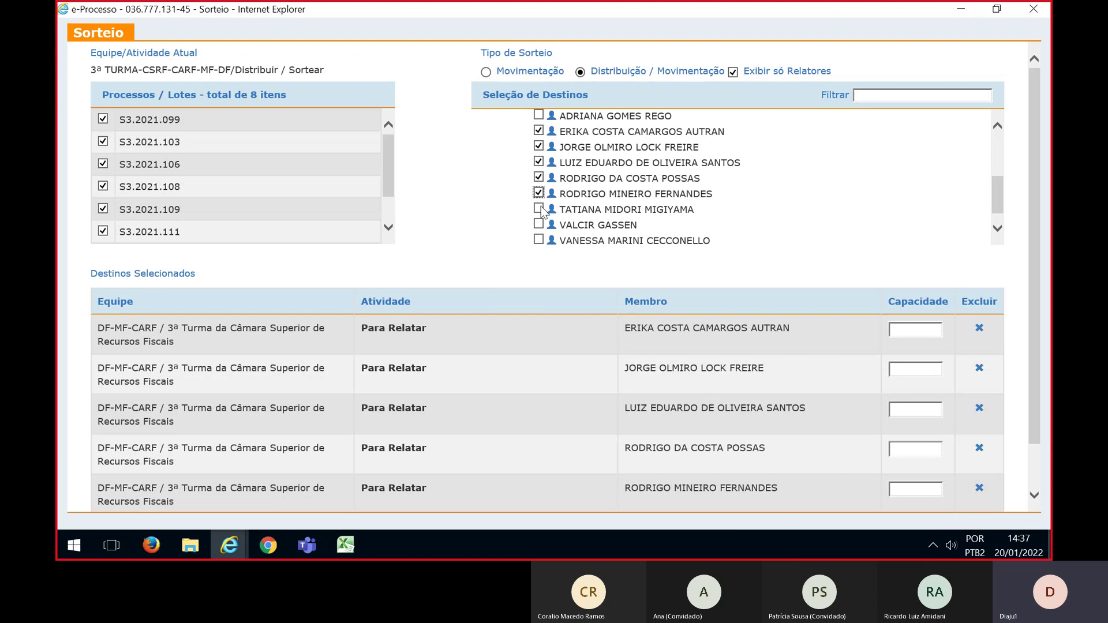
pyautogui.click(539, 209)
pyautogui.scroll(-1, 544, 214)
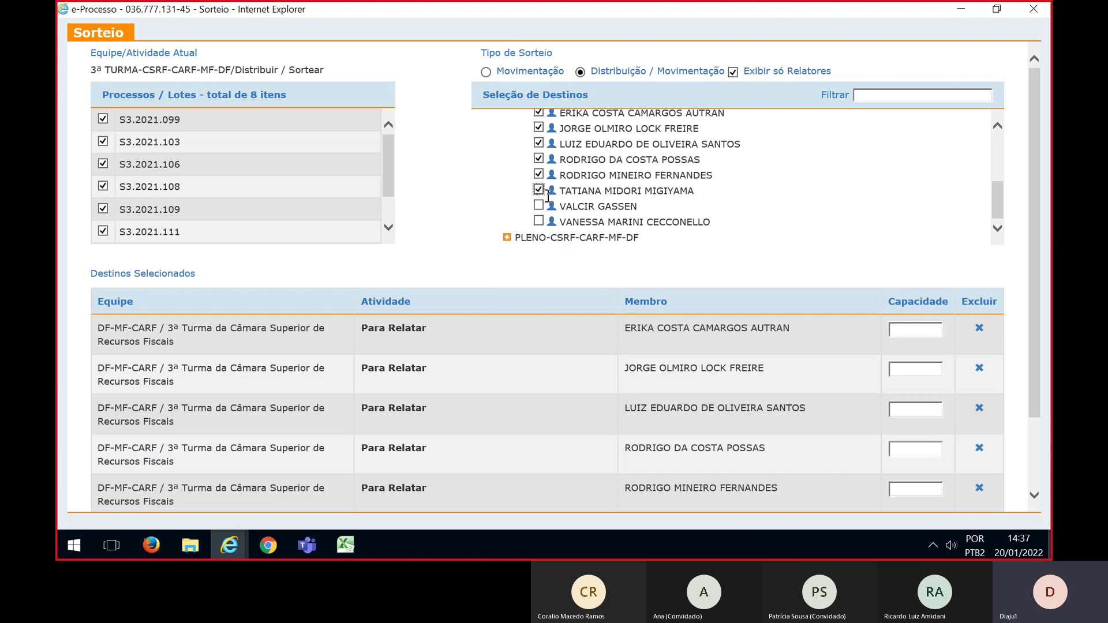
pyautogui.click(539, 207)
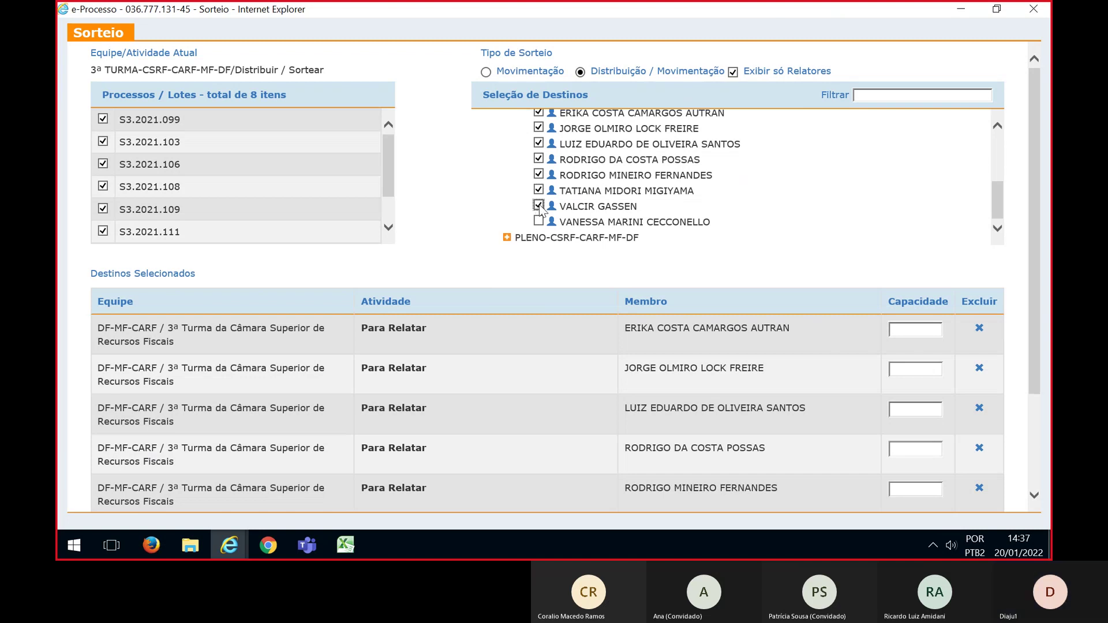
pyautogui.click(539, 222)
pyautogui.scroll(-3, 840, 255)
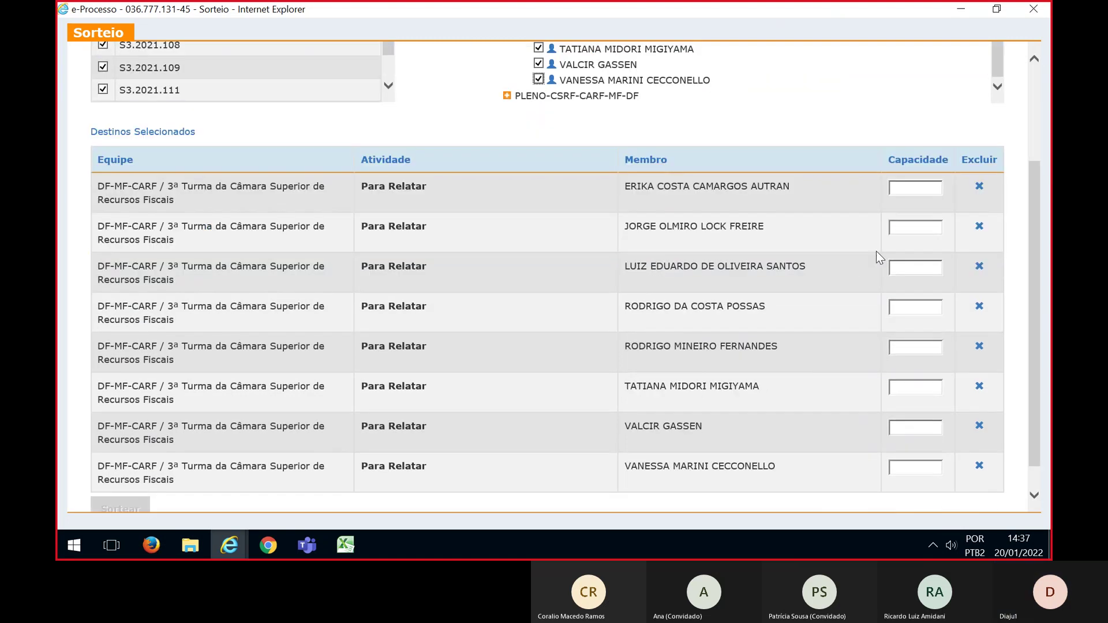
# Enter a Capacidade of 1 for each of the eight selected counselors
pyautogui.click(922, 189)
pyautogui.click(919, 227)
pyautogui.write('1')
pyautogui.click(921, 269)
pyautogui.write('1')
pyautogui.click(925, 301)
pyautogui.write('1')
pyautogui.click(916, 348)
pyautogui.write('1')
pyautogui.click(910, 385)
pyautogui.write('1')
pyautogui.click(911, 426)
pyautogui.write('1')
pyautogui.click(917, 465)
pyautogui.write('1')
# Review the lot list and run the draw with Sortear
pyautogui.scroll(1, 1006, 282)
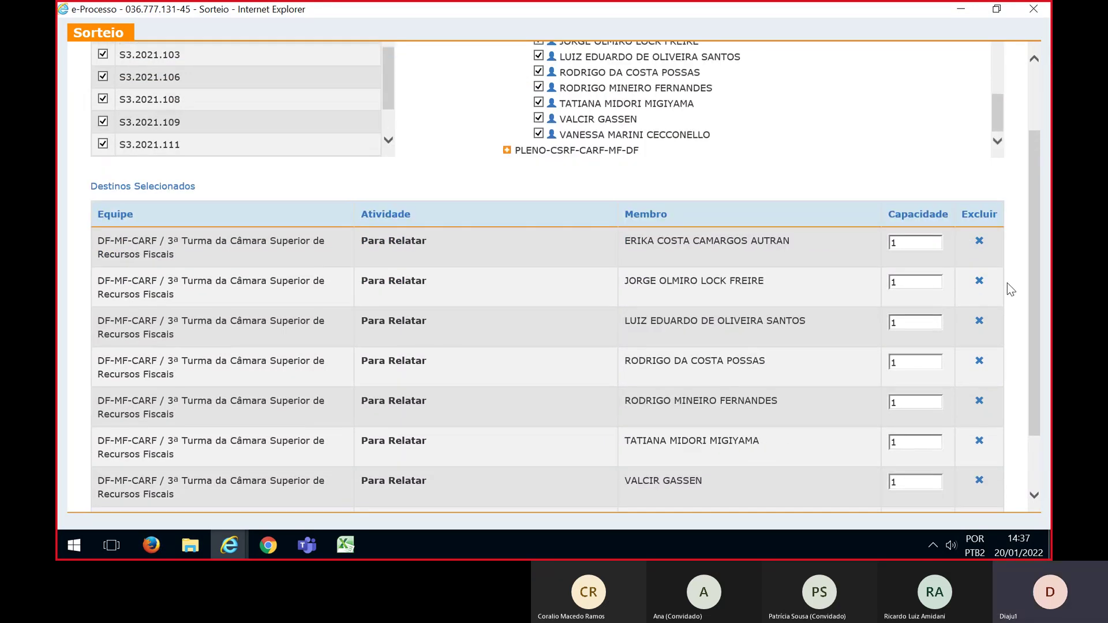
pyautogui.scroll(2, 1006, 282)
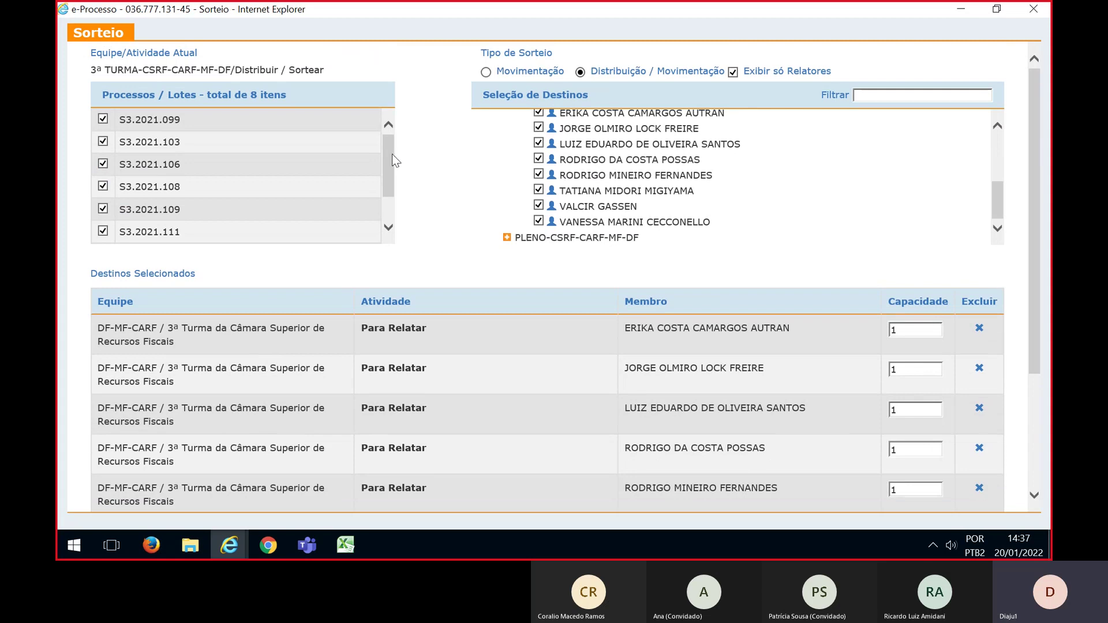
pyautogui.moveTo(390, 153); pyautogui.dragTo(389, 197)
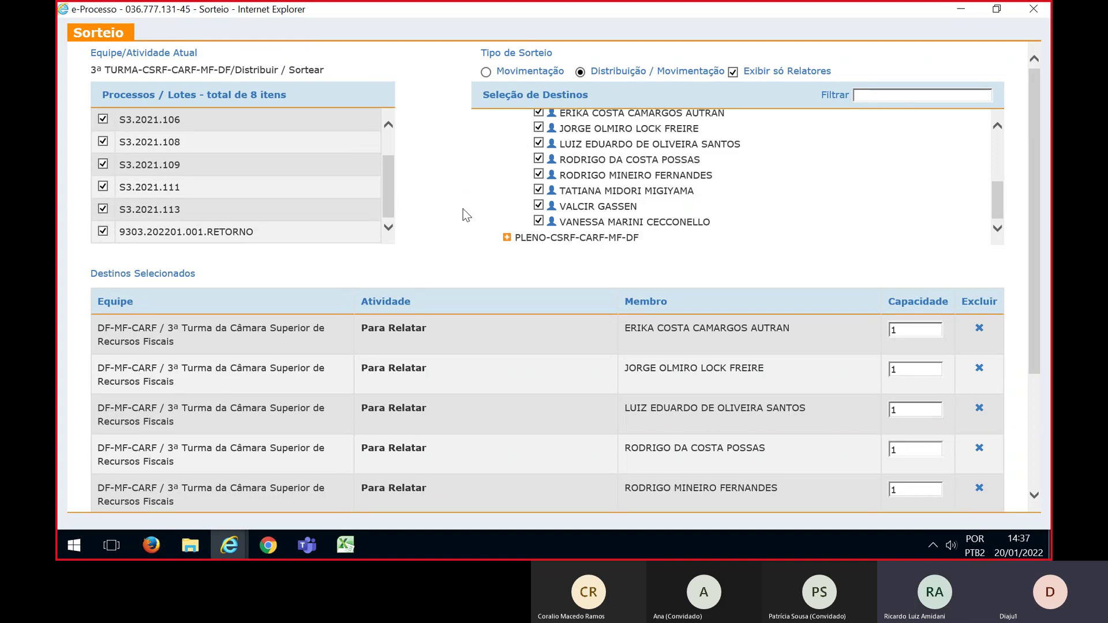
pyautogui.scroll(-3, 466, 215)
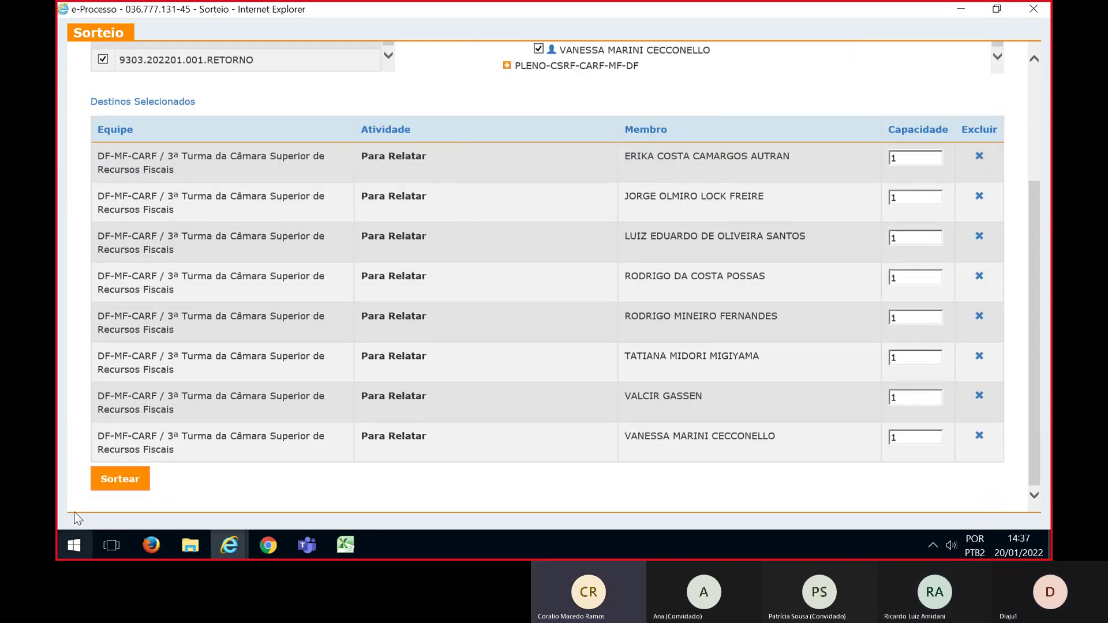
pyautogui.click(107, 478)
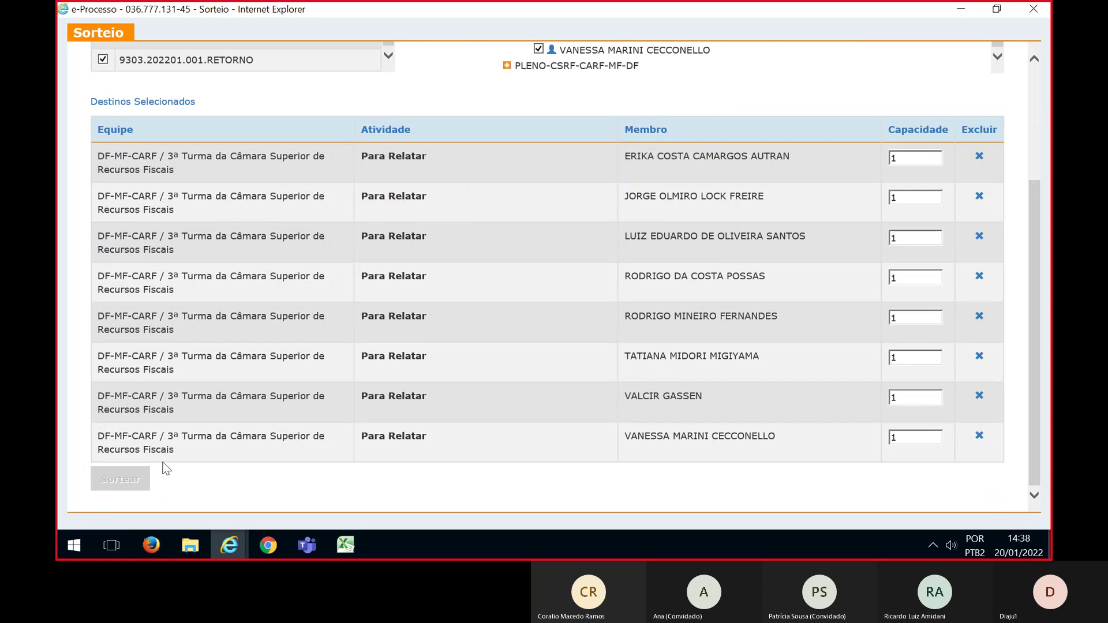
# Scroll up to review the Processos/Lotes movimentados results table
pyautogui.scroll(3, 368, 355)
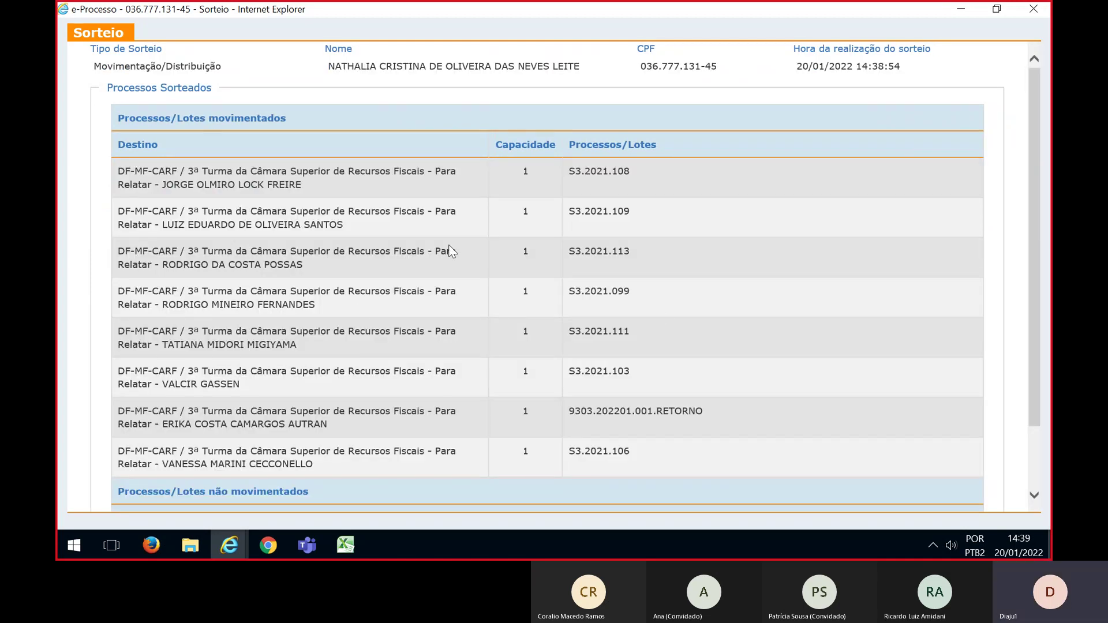
# Check that the results show no unmoved lots or idle counselors, then switch to Excel
pyautogui.scroll(-2, 663, 314)
pyautogui.scroll(2, 663, 315)
pyautogui.scroll(-2, 663, 314)
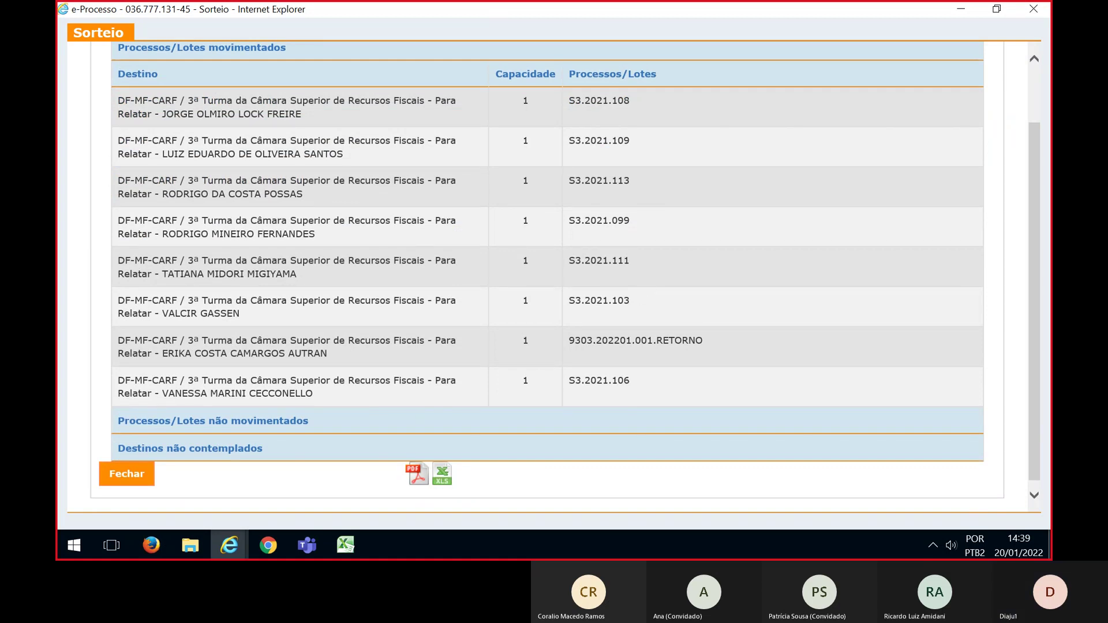
pyautogui.hotkey('alt', 'Tab')
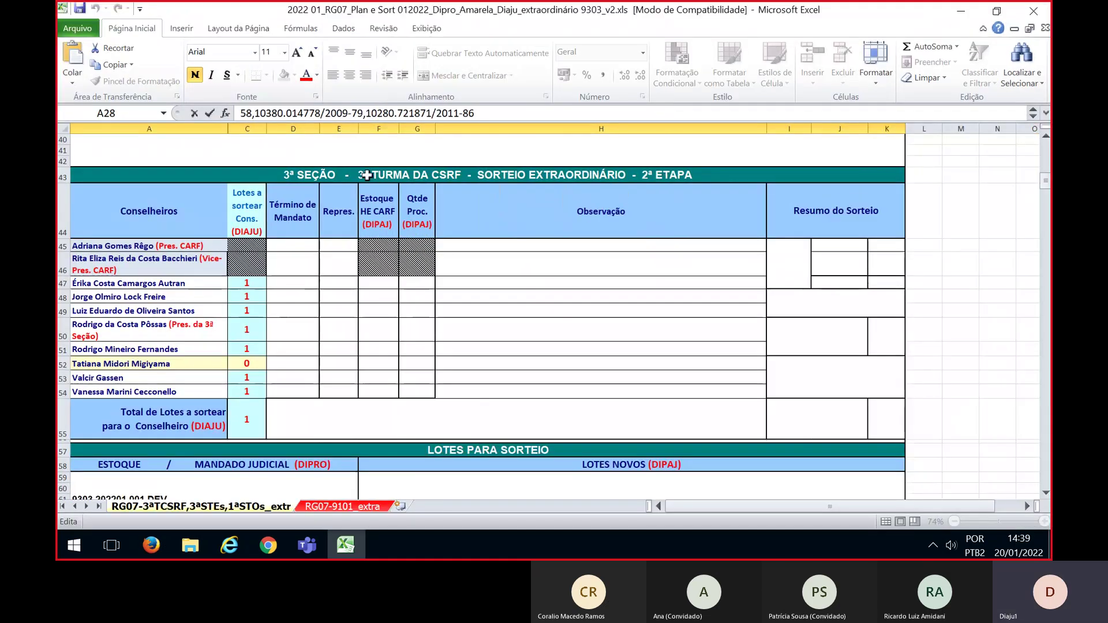
pyautogui.scroll(-1, 615, 286)
pyautogui.scroll(-3, 615, 286)
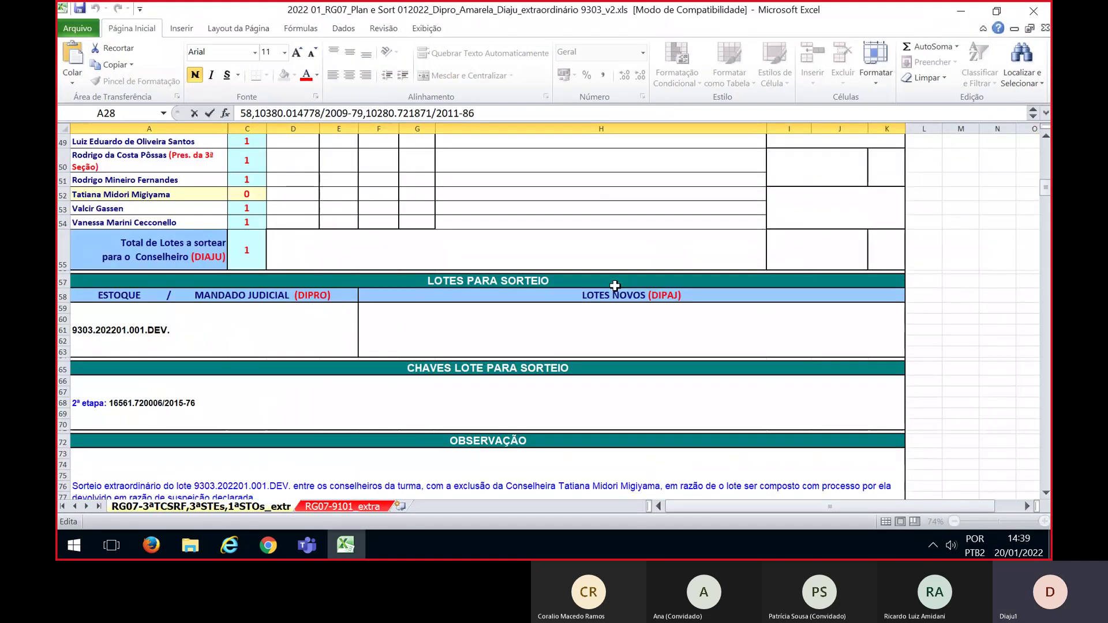
pyautogui.scroll(2, 615, 286)
pyautogui.scroll(-2, 615, 286)
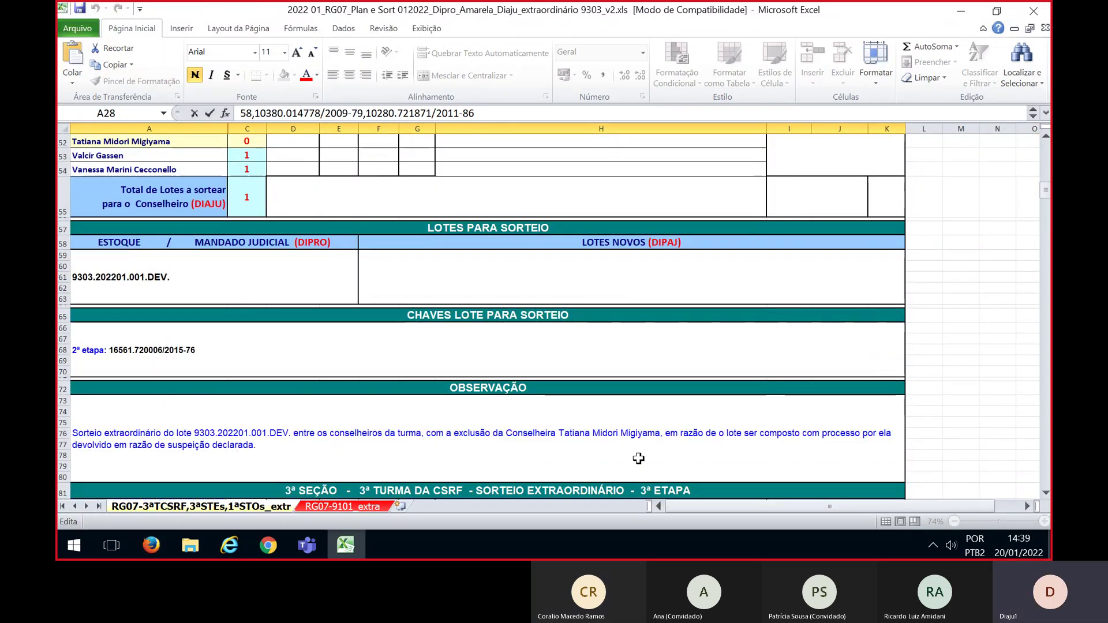
pyautogui.scroll(4, 635, 445)
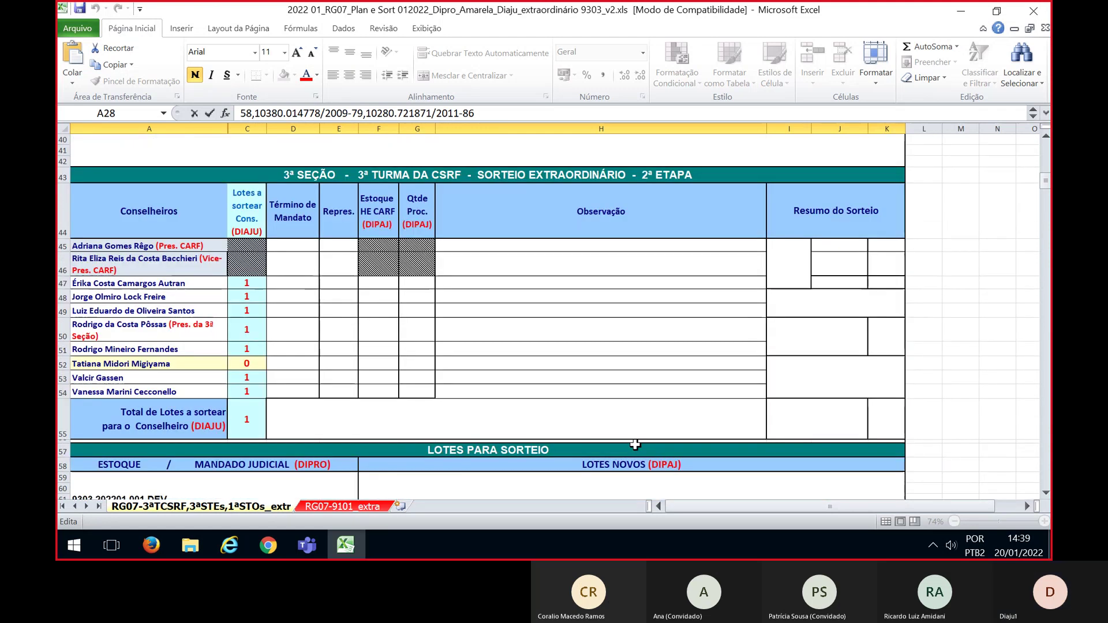
# Close the draw results, dismiss the no-process warning, and clear the Número Processo filter
pyautogui.hotkey('alt', 'Tab')
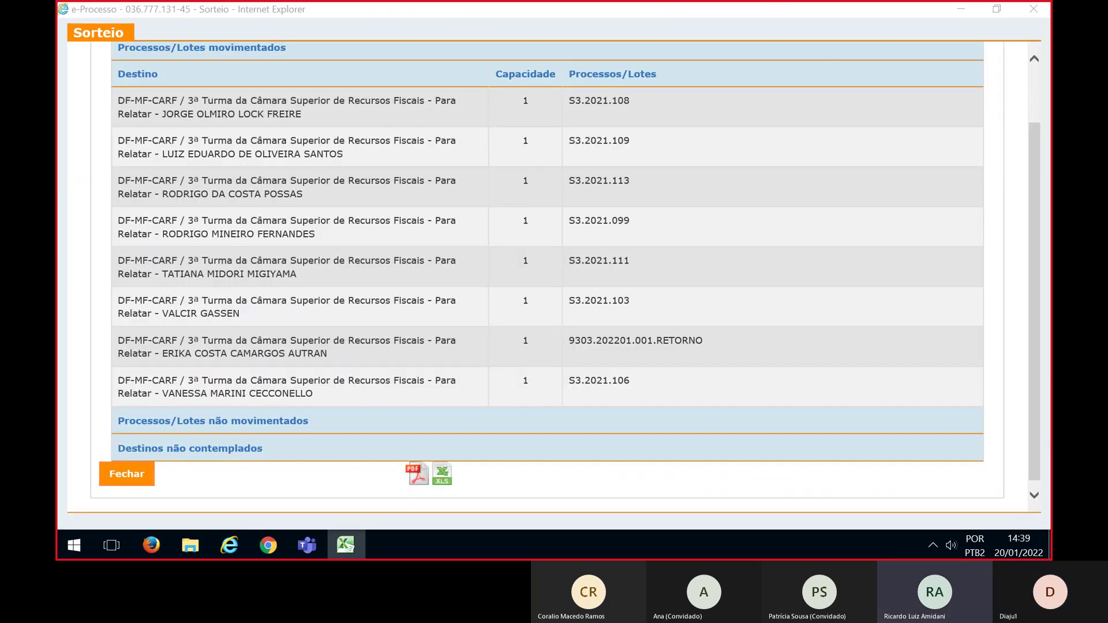
pyautogui.click(119, 476)
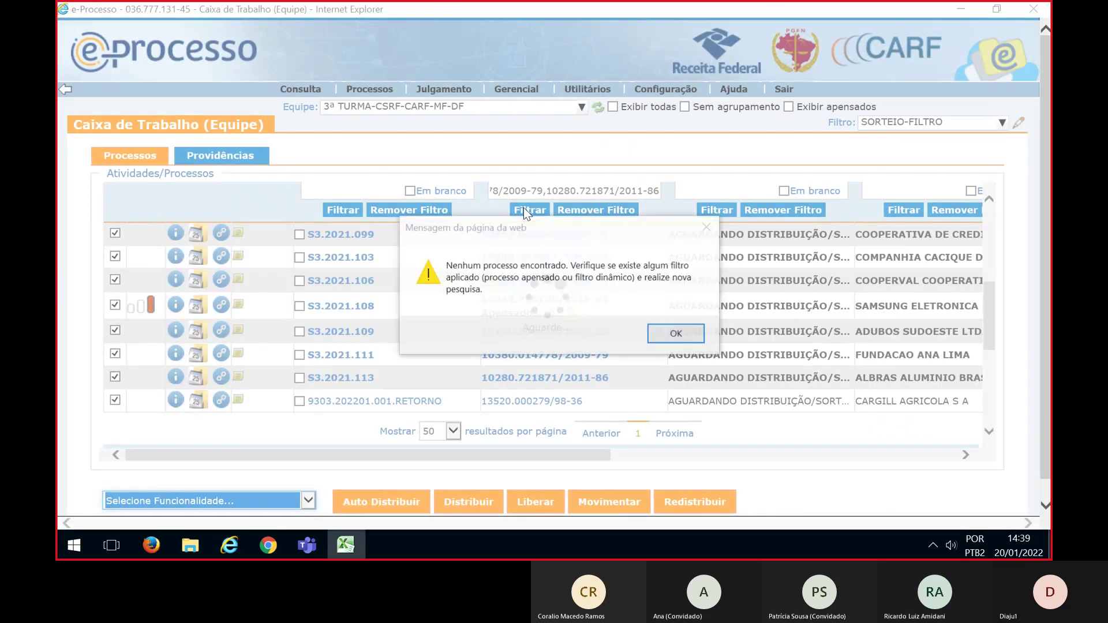
pyautogui.click(662, 335)
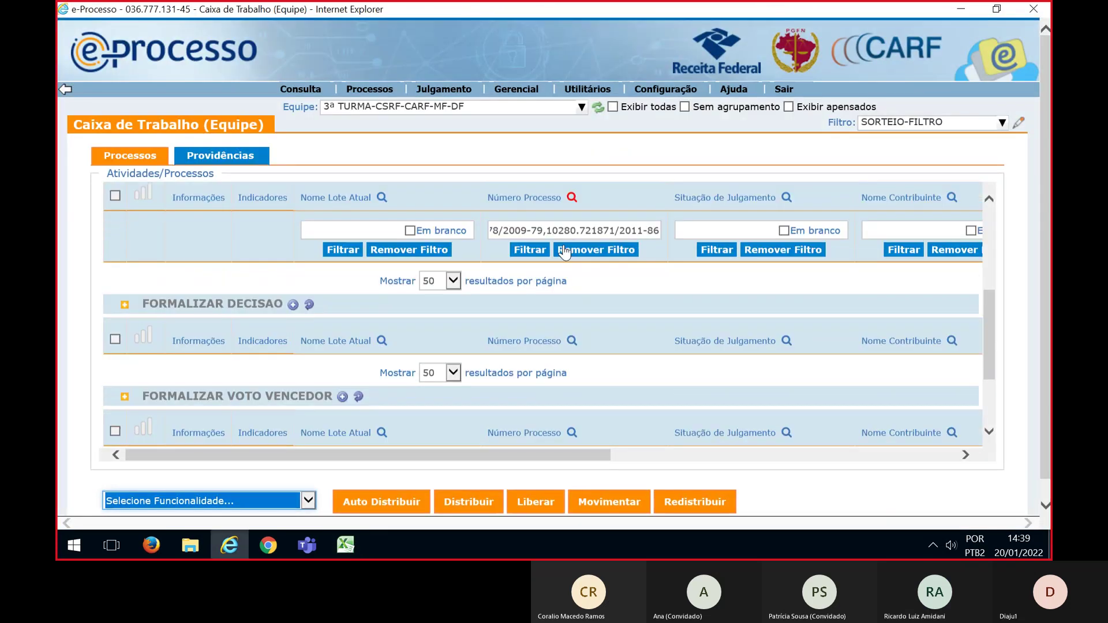
pyautogui.tripleClick(566, 231)
pyautogui.press('Delete')
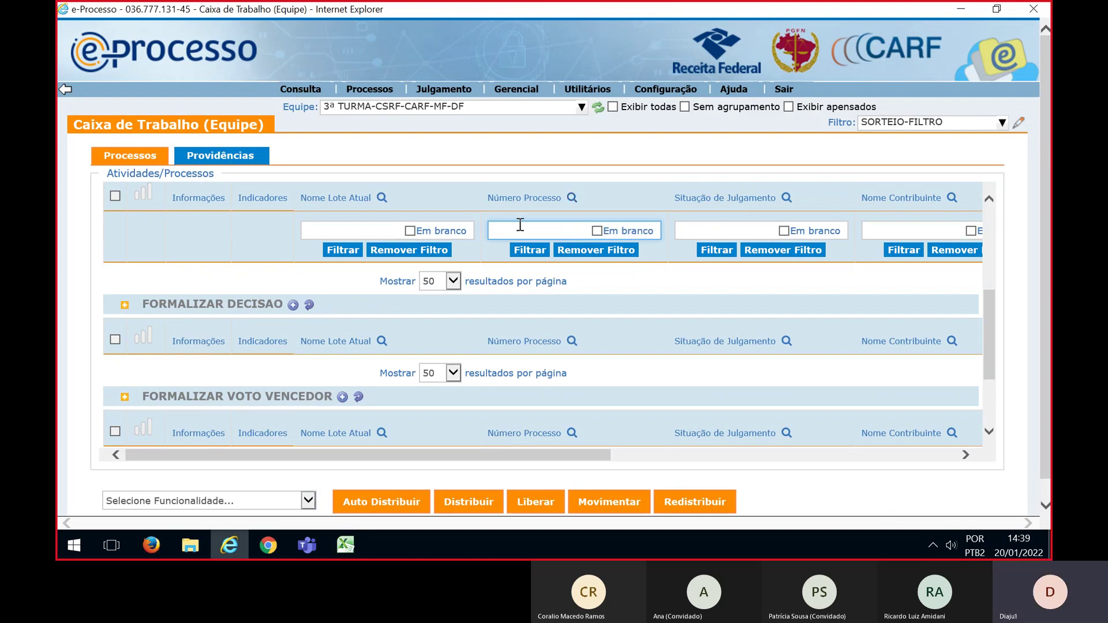
pyautogui.hotkey('alt', 'Tab')
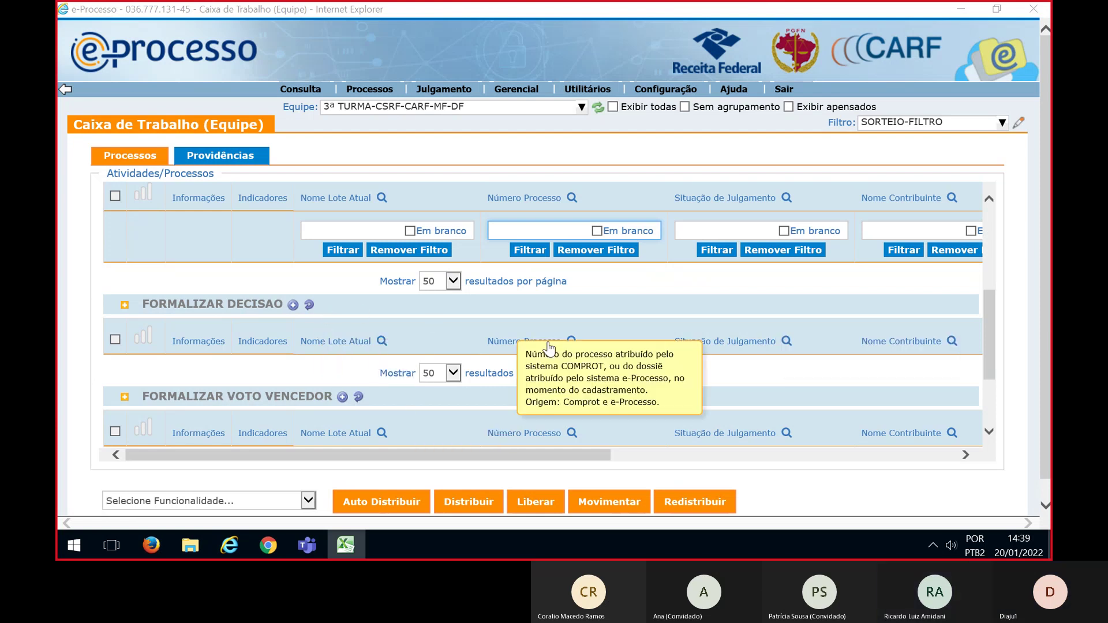
pyautogui.scroll(1, 987, 312)
pyautogui.scroll(2, 987, 311)
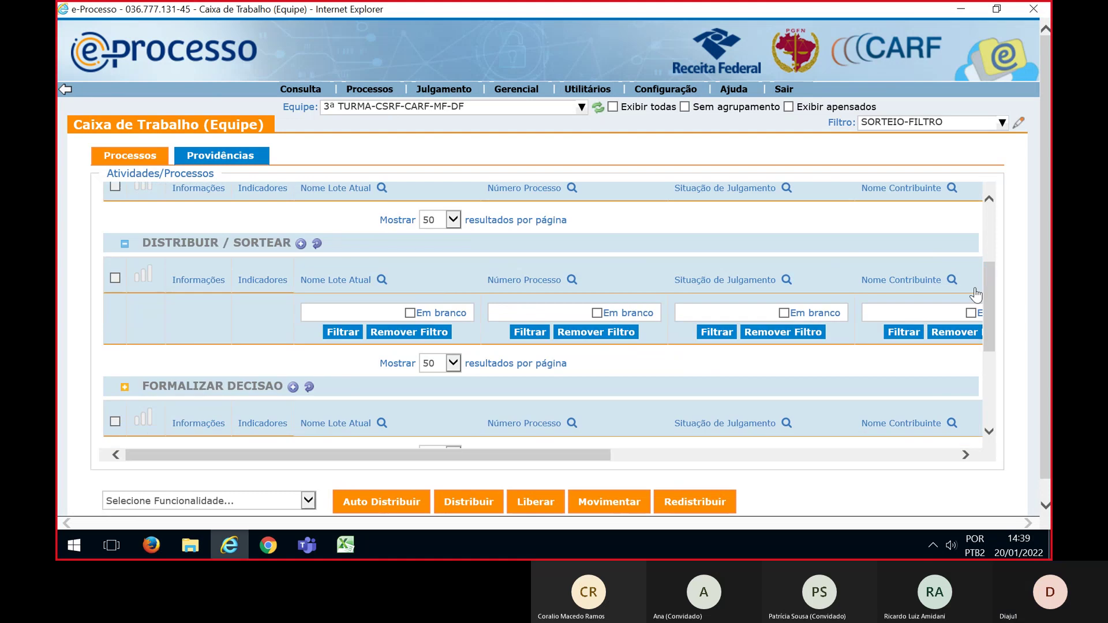
pyautogui.click(555, 309)
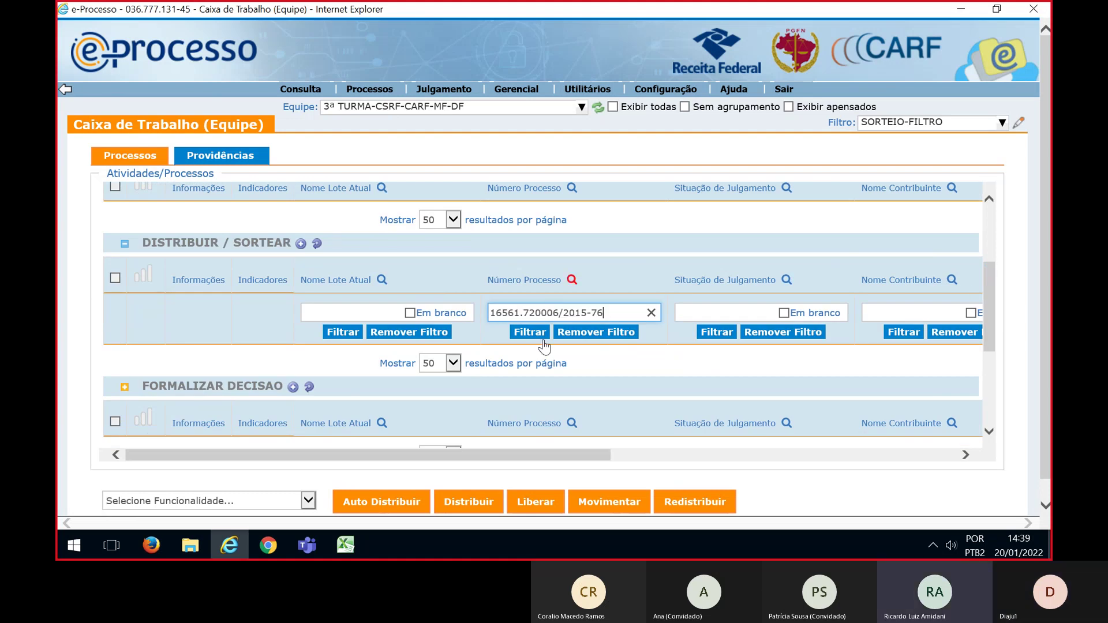
pyautogui.click(537, 333)
pyautogui.click(115, 278)
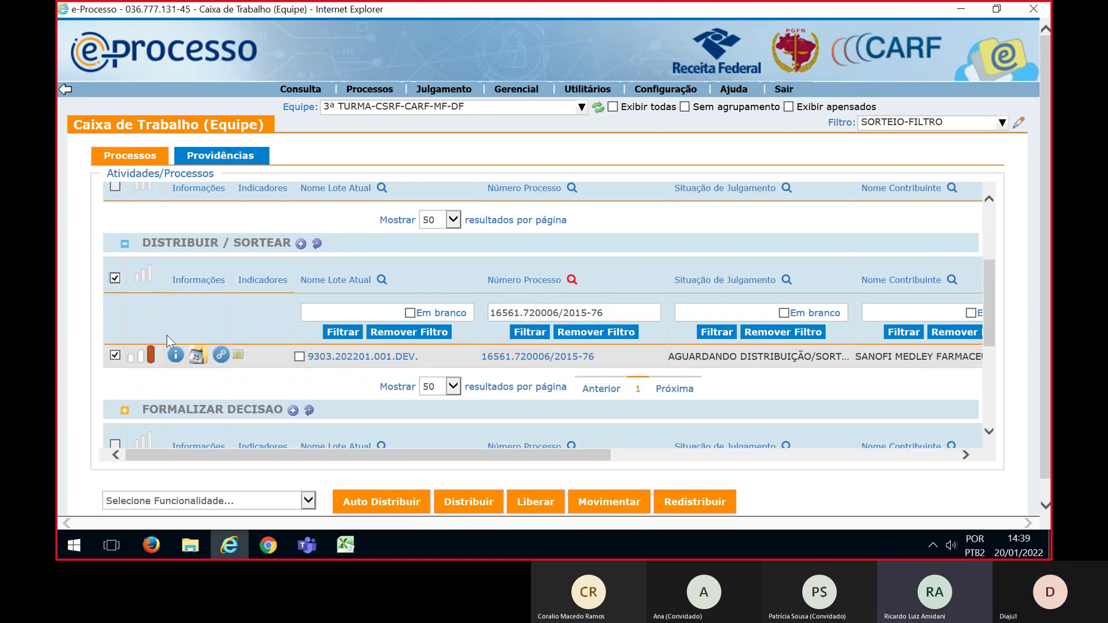
pyautogui.click(308, 501)
pyautogui.click(122, 514)
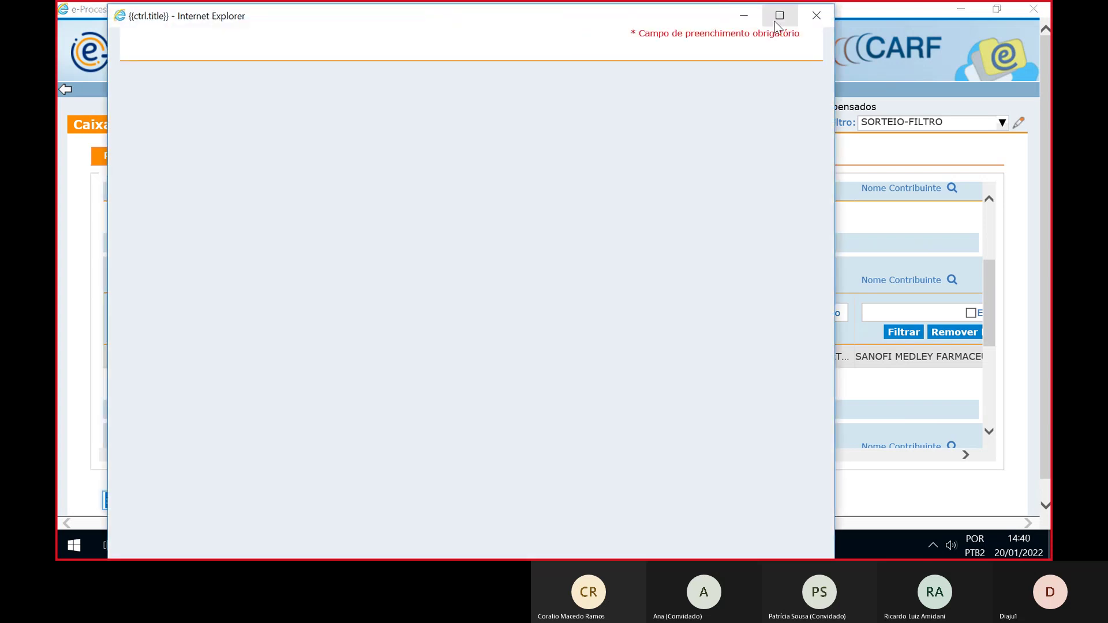
# Maximize the draw window, choose distribution among counselors, and expand DF CARF MF > CSRF > 3ª Turma
pyautogui.click(779, 15)
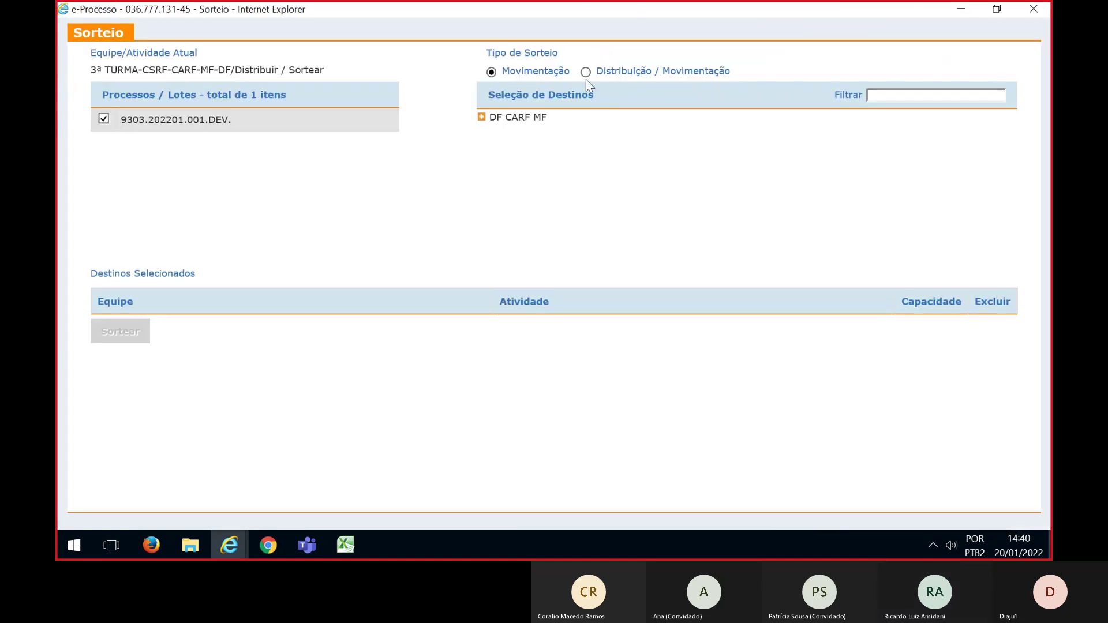
pyautogui.click(585, 71)
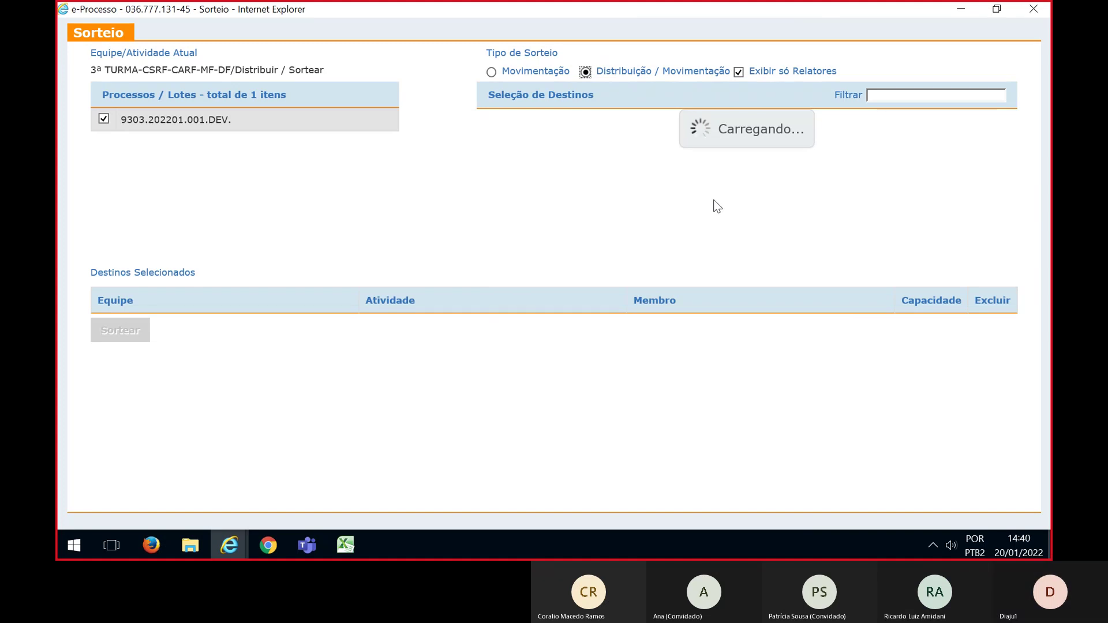
pyautogui.click(481, 117)
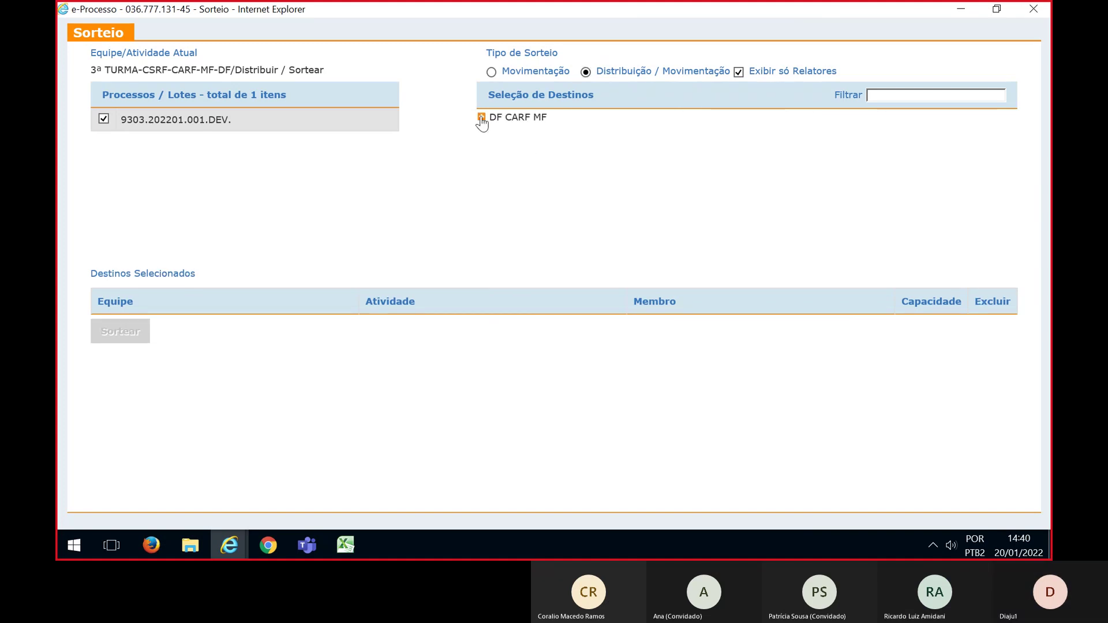
pyautogui.click(497, 180)
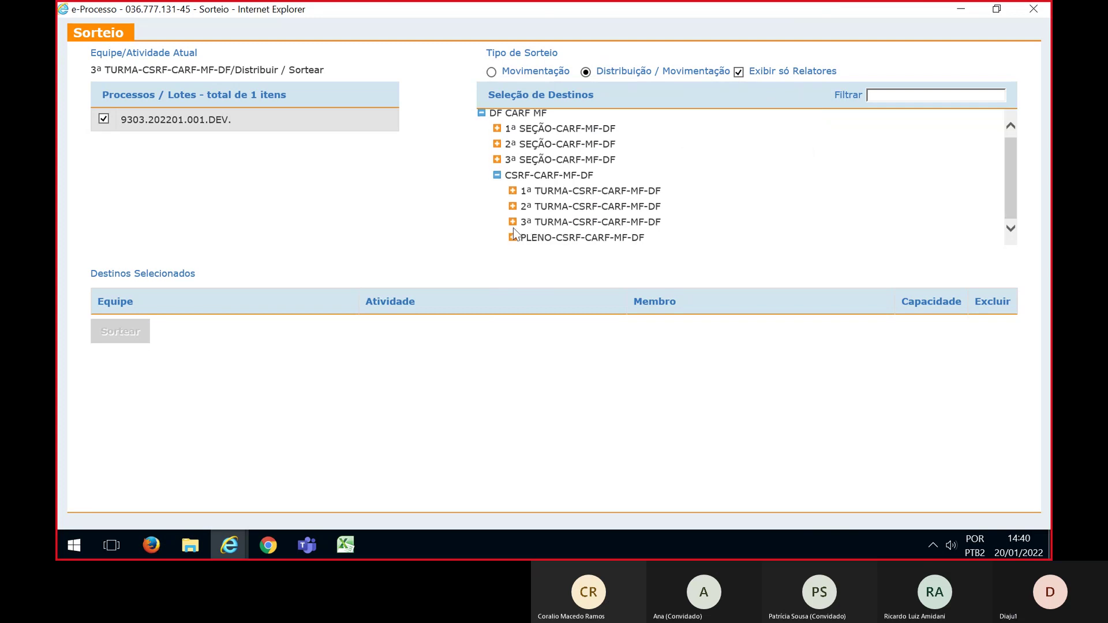
pyautogui.click(675, 224)
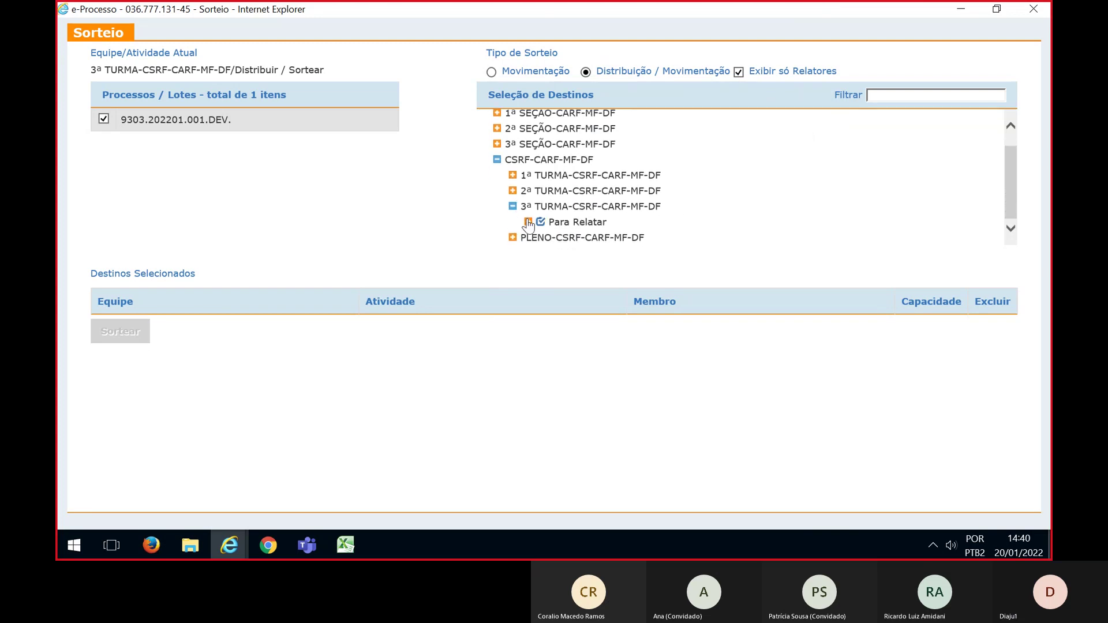
pyautogui.scroll(-2, 658, 205)
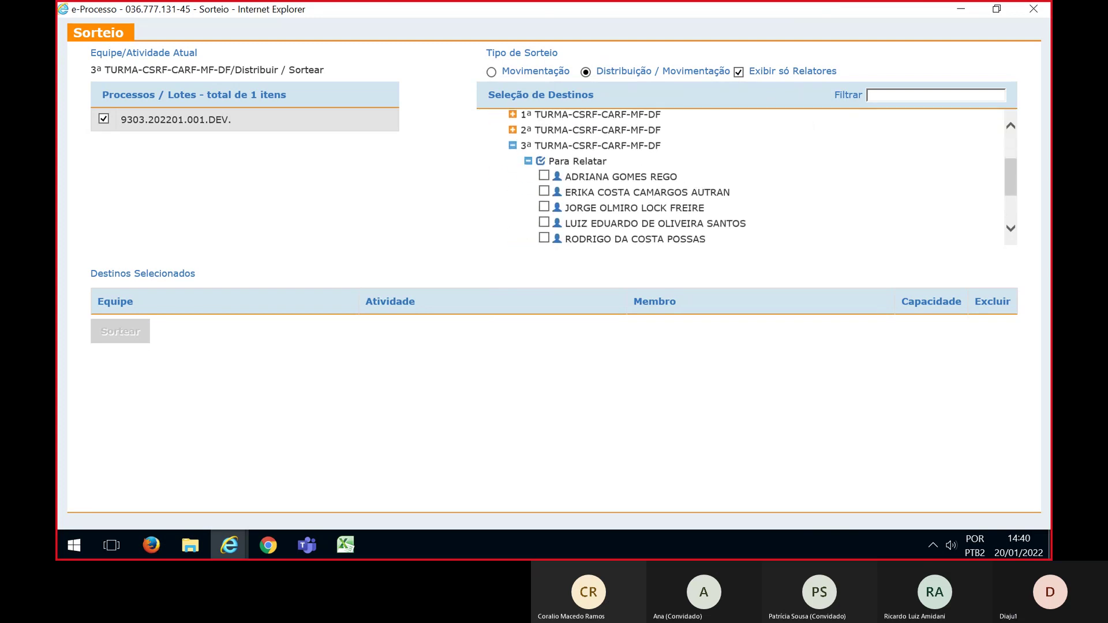
# Tick seven 3ª Turma counselors as Para Relatar destinations, checking them against the Excel plan
pyautogui.hotkey('alt', 'Tab')
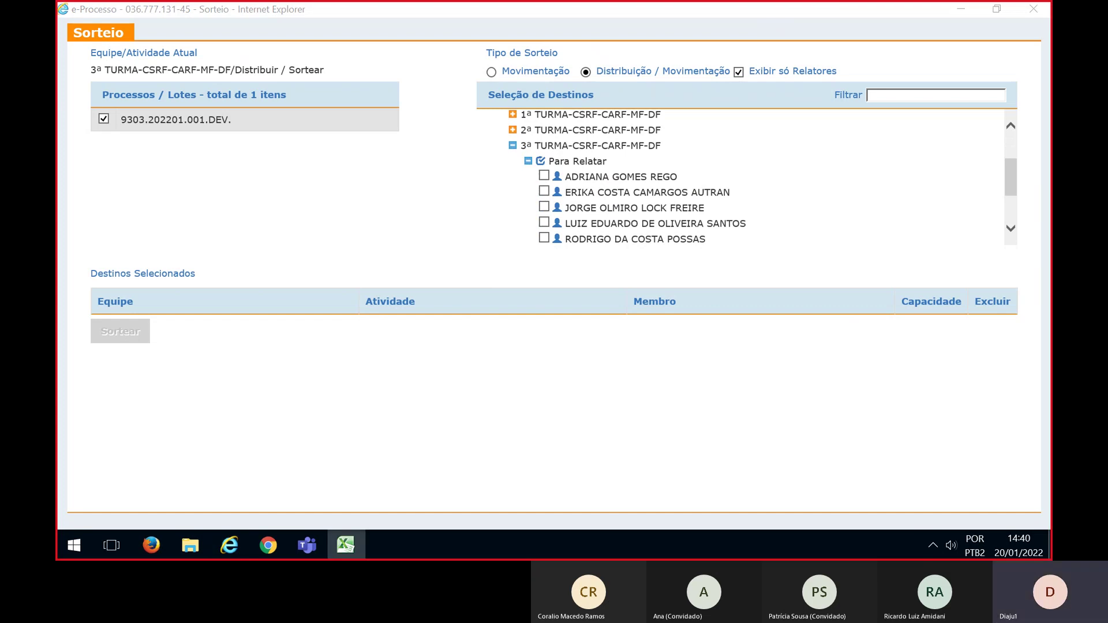
pyautogui.click(546, 194)
pyautogui.click(545, 191)
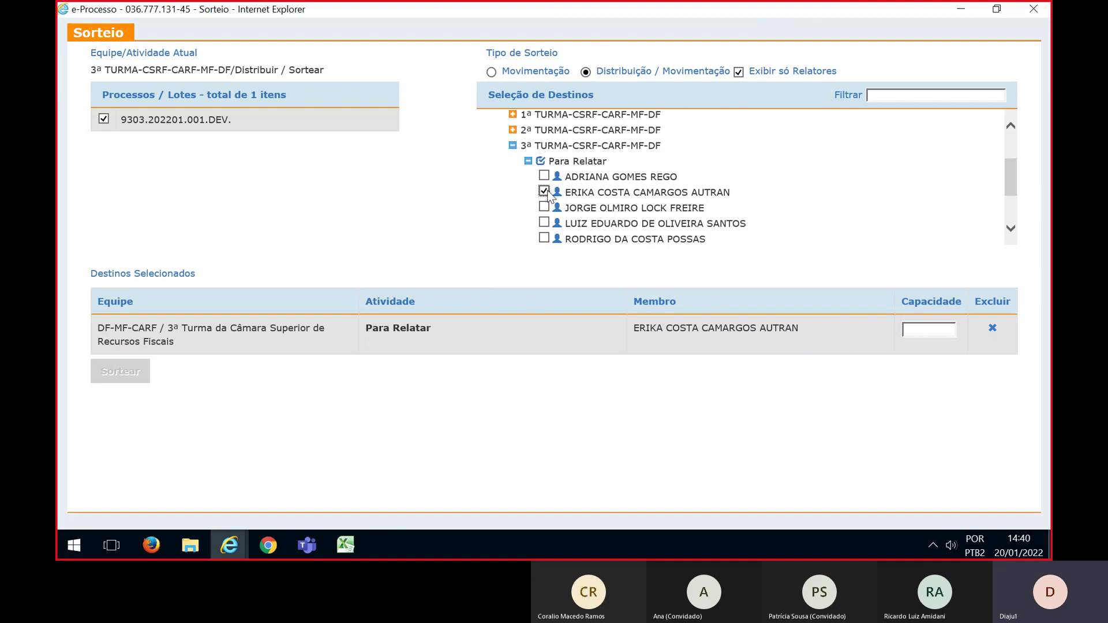
pyautogui.click(544, 207)
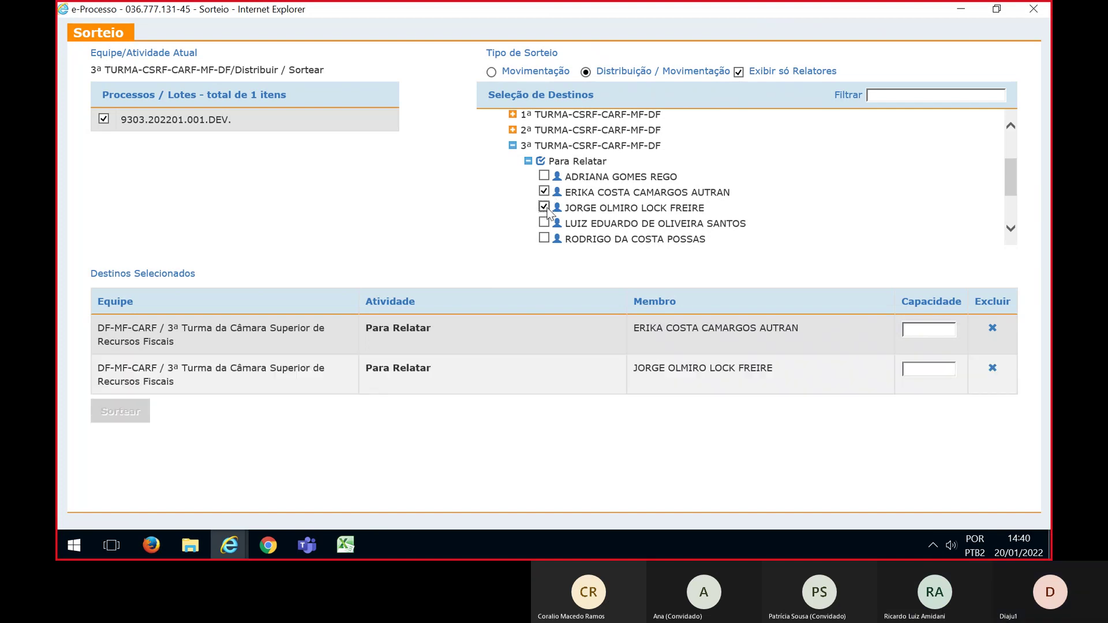
pyautogui.scroll(-1, 546, 211)
pyautogui.click(544, 203)
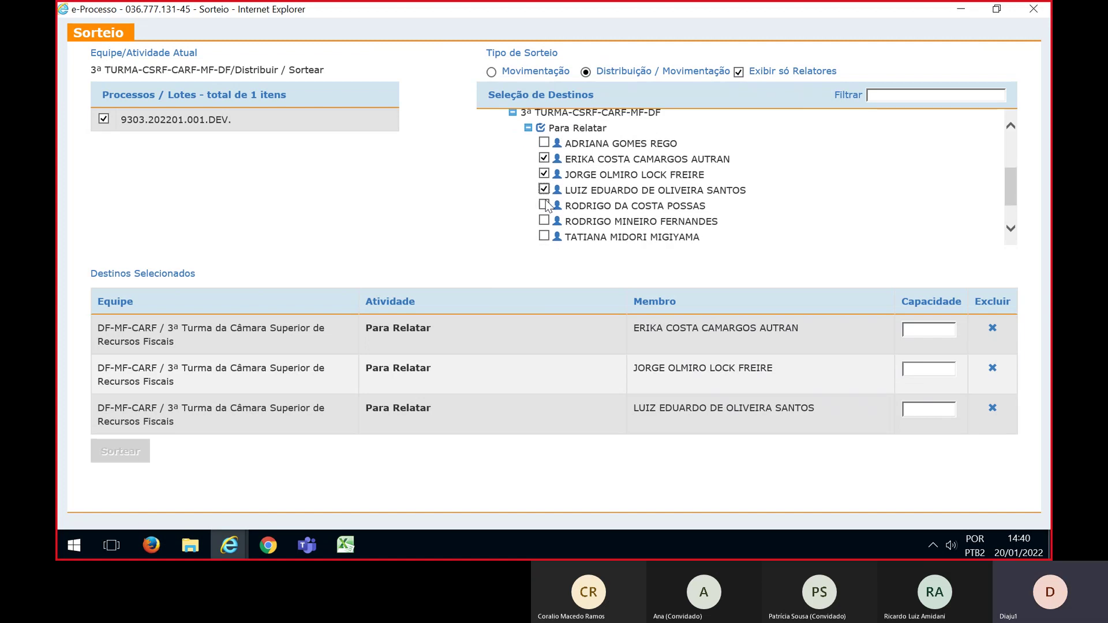
pyautogui.scroll(-1, 545, 205)
pyautogui.click(544, 199)
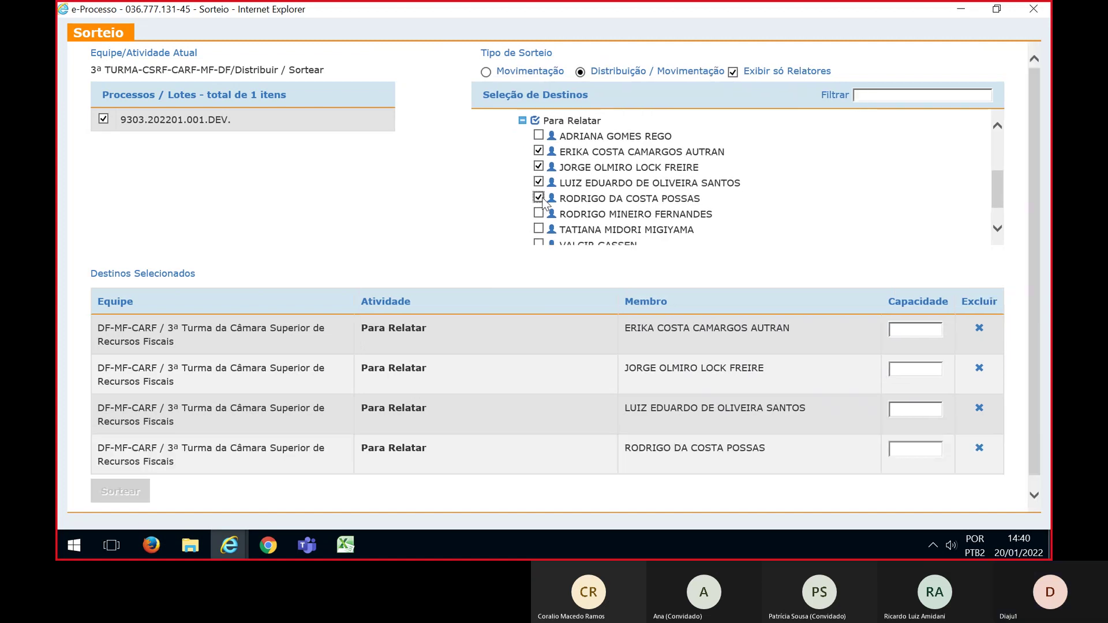
pyautogui.scroll(-1, 543, 202)
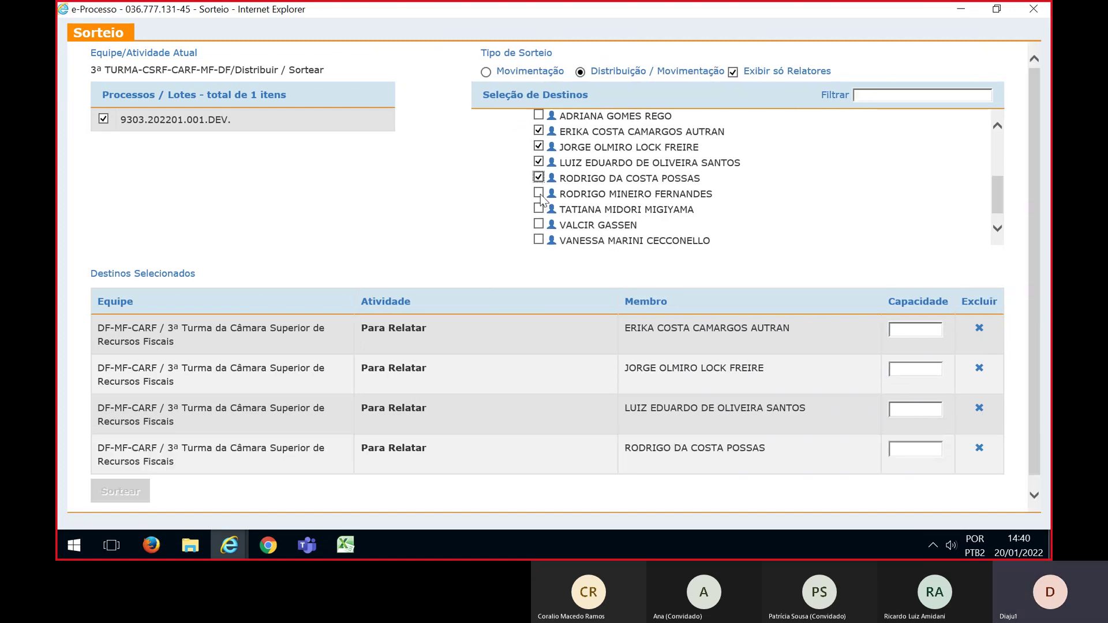
pyautogui.click(540, 195)
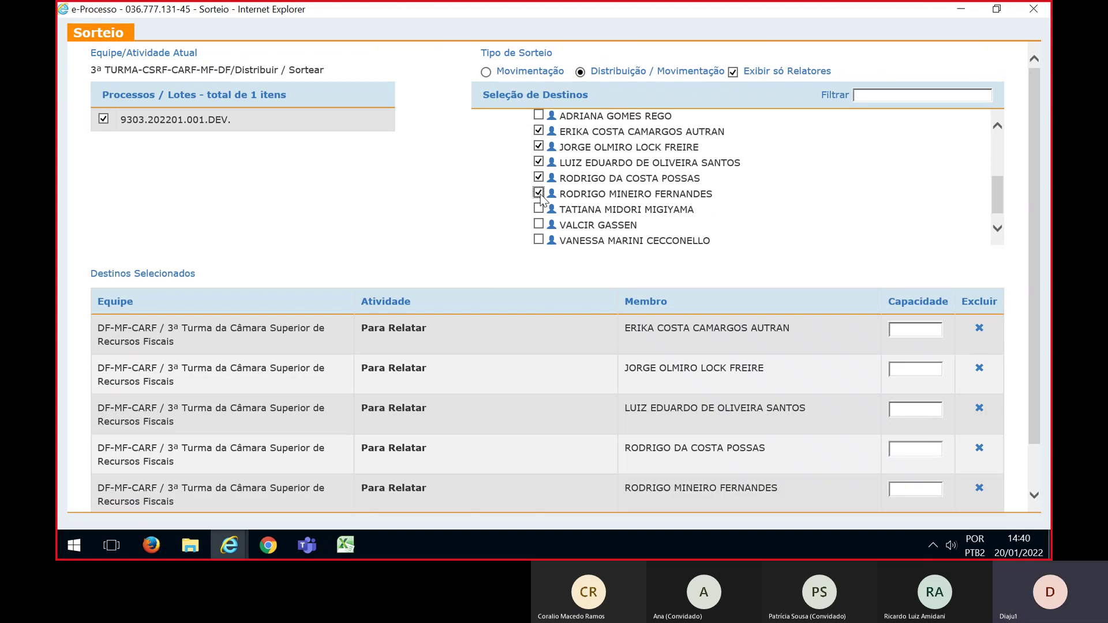
pyautogui.scroll(-1, 541, 199)
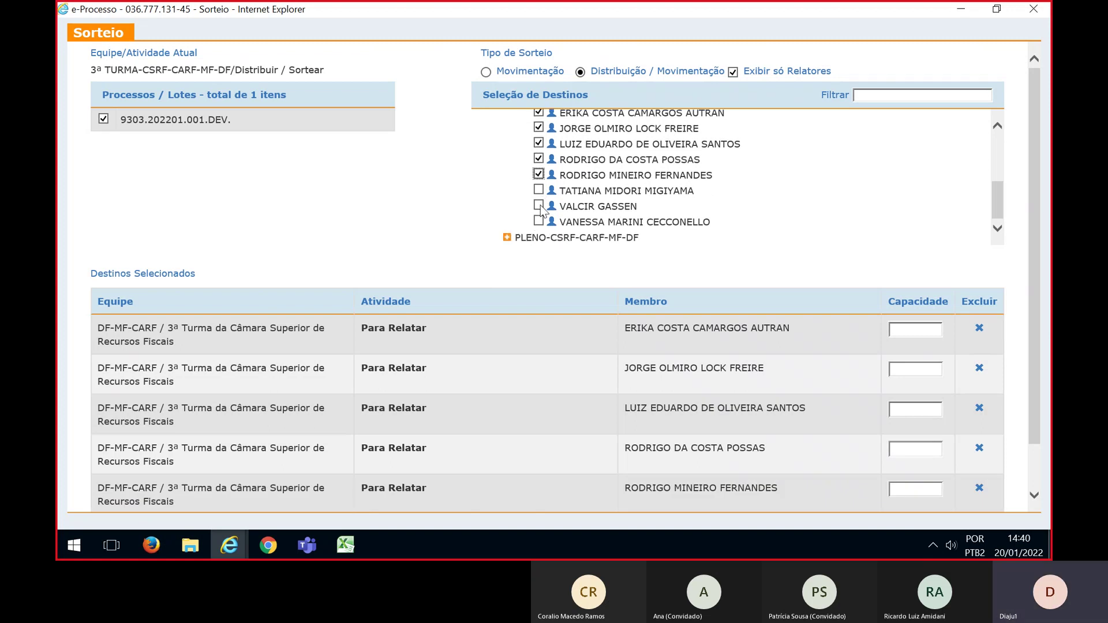
pyautogui.click(538, 206)
pyautogui.click(537, 225)
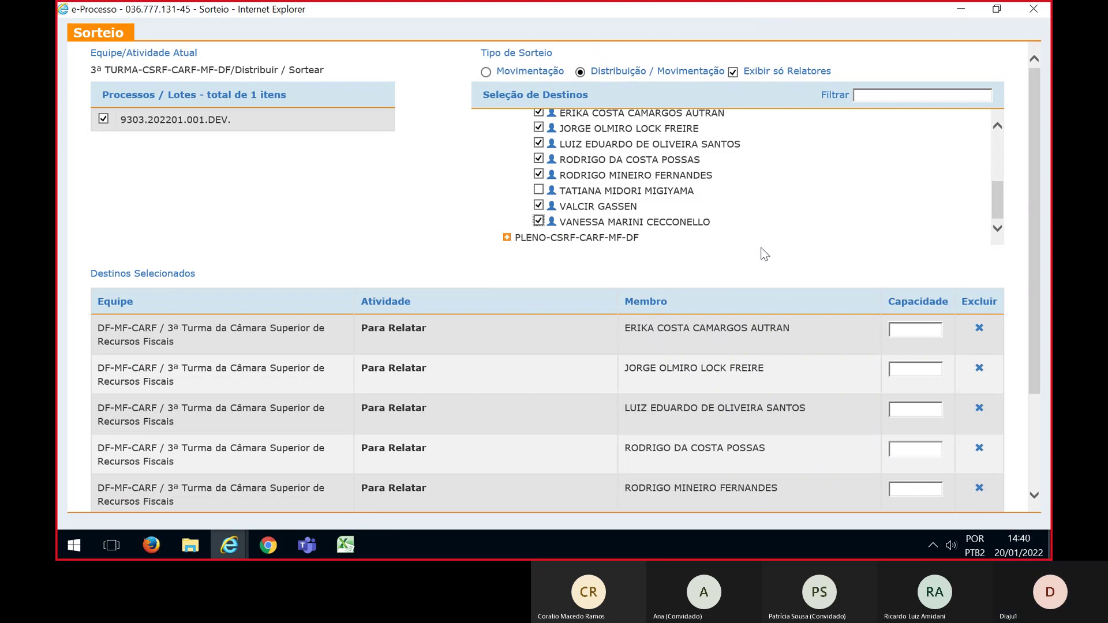
pyautogui.moveTo(1036, 225); pyautogui.dragTo(1037, 306)
# Give each of the seven counselors capacity 1 and start the draw with Sortear
pyautogui.click(916, 219)
pyautogui.write('1')
pyautogui.click(922, 257)
pyautogui.write('1')
pyautogui.click(919, 299)
pyautogui.write('1')
pyautogui.click(919, 337)
pyautogui.write('1')
pyautogui.click(916, 378)
pyautogui.write('1')
pyautogui.click(911, 419)
pyautogui.write('1')
pyautogui.click(910, 457)
pyautogui.write('1')
pyautogui.moveTo(1031, 383); pyautogui.dragTo(1036, 320)
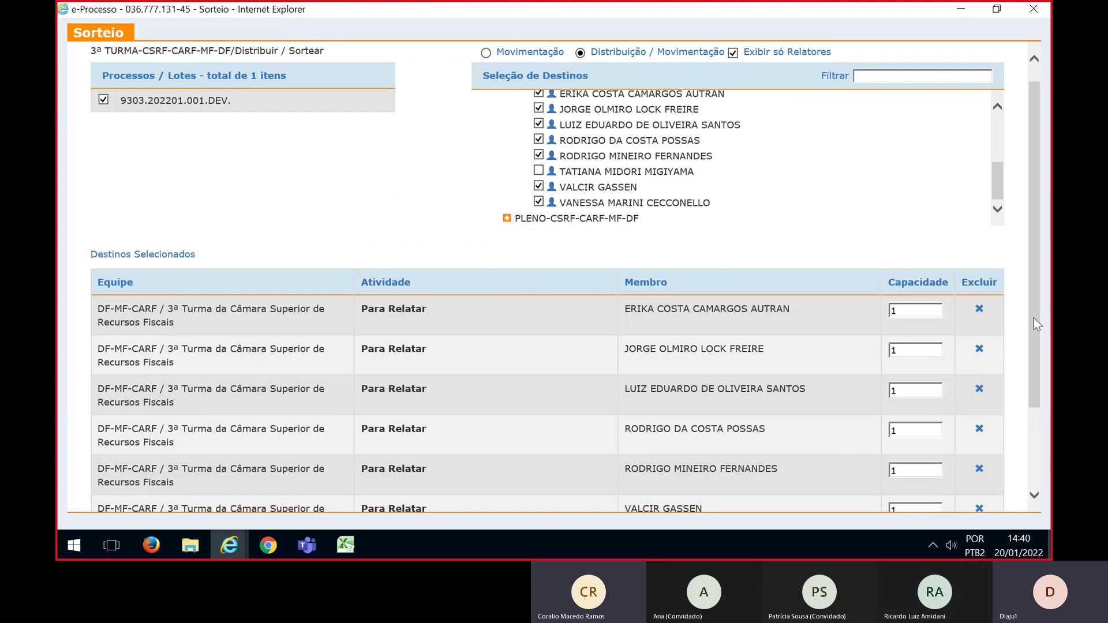
pyautogui.moveTo(1034, 317); pyautogui.dragTo(892, 397)
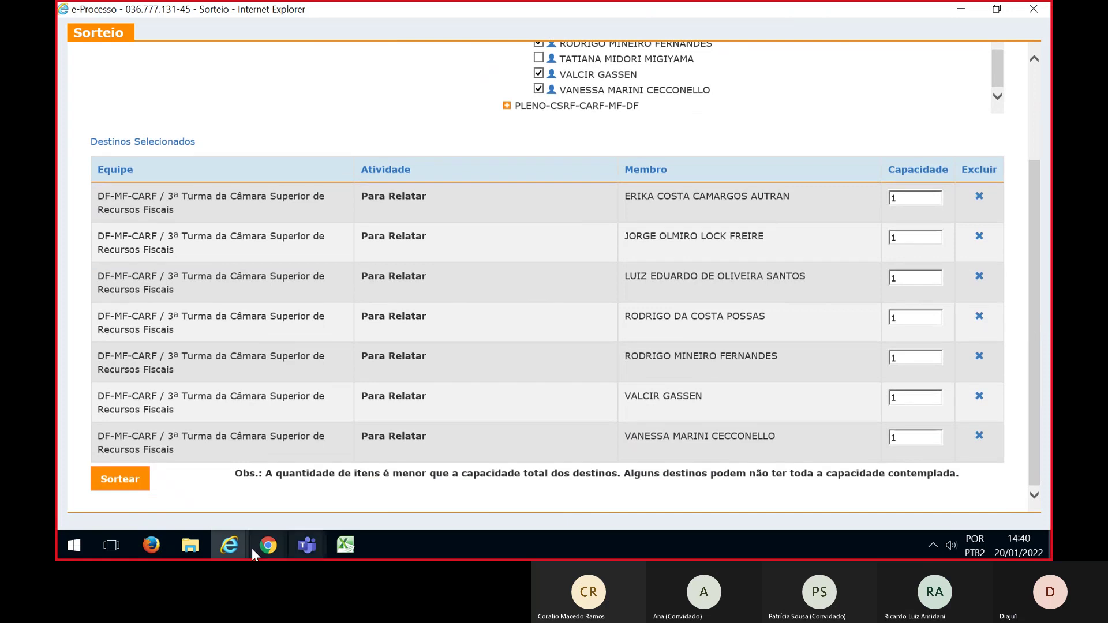
pyautogui.click(116, 479)
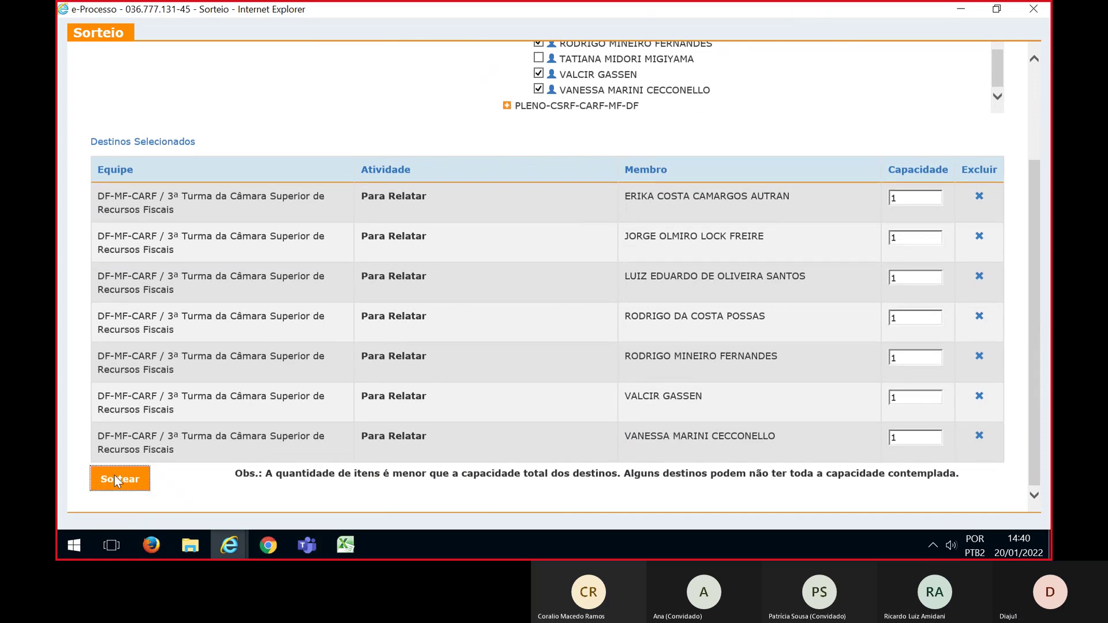
# Confirm the draw for lot 9303.202201.001.DEV. with Sim, then move to the Excel plan's Observação section
pyautogui.click(347, 180)
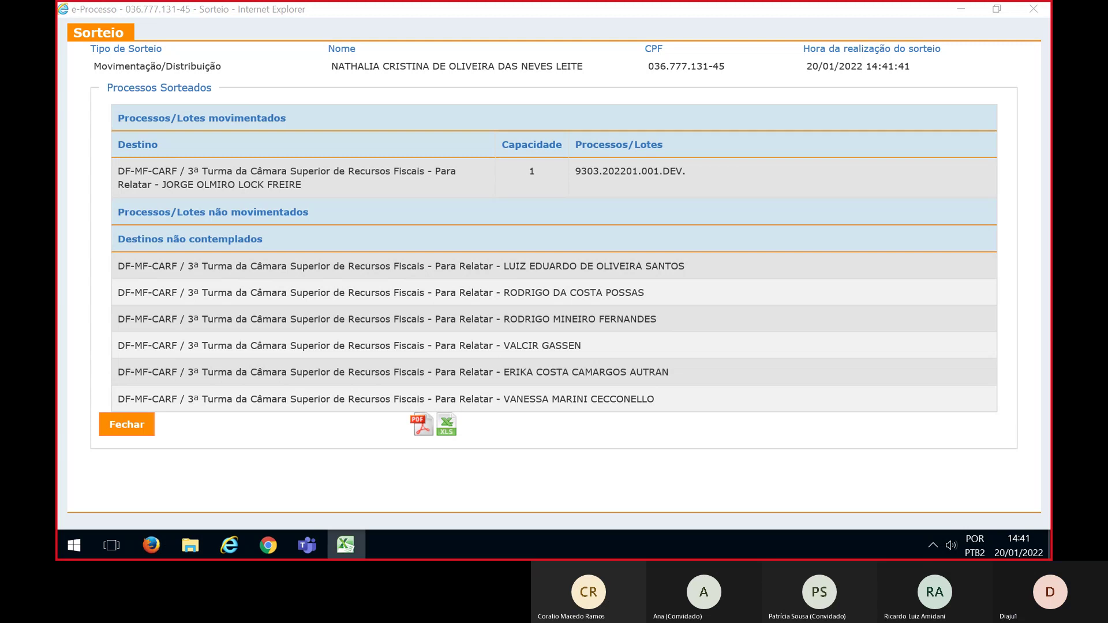
pyautogui.hotkey('alt', 'Tab')
pyautogui.scroll(-10, 524, 375)
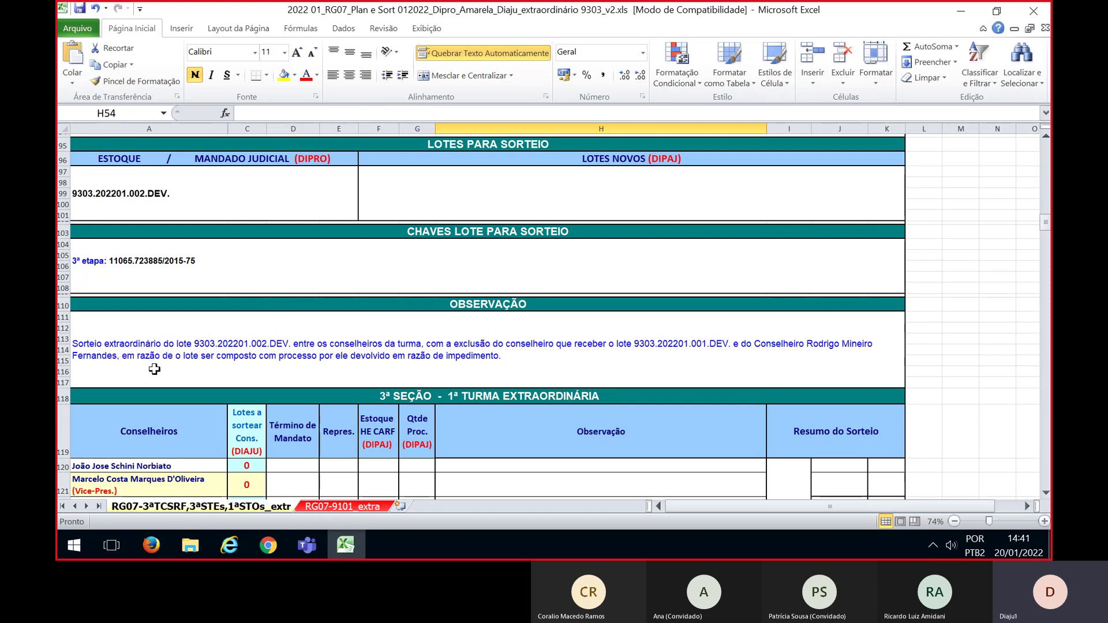
# Check counselors' planned lot counts in the 2ª and 3ª etapa tables, then shrink Excel aside
pyautogui.scroll(5, 337, 372)
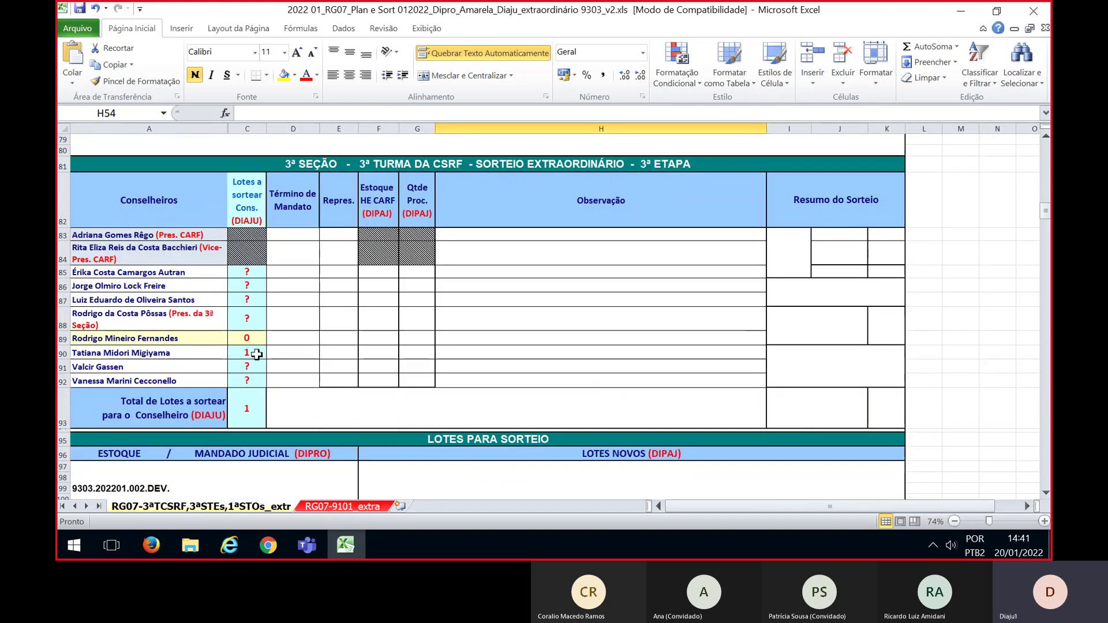
pyautogui.scroll(10, 300, 323)
pyautogui.scroll(5, 334, 340)
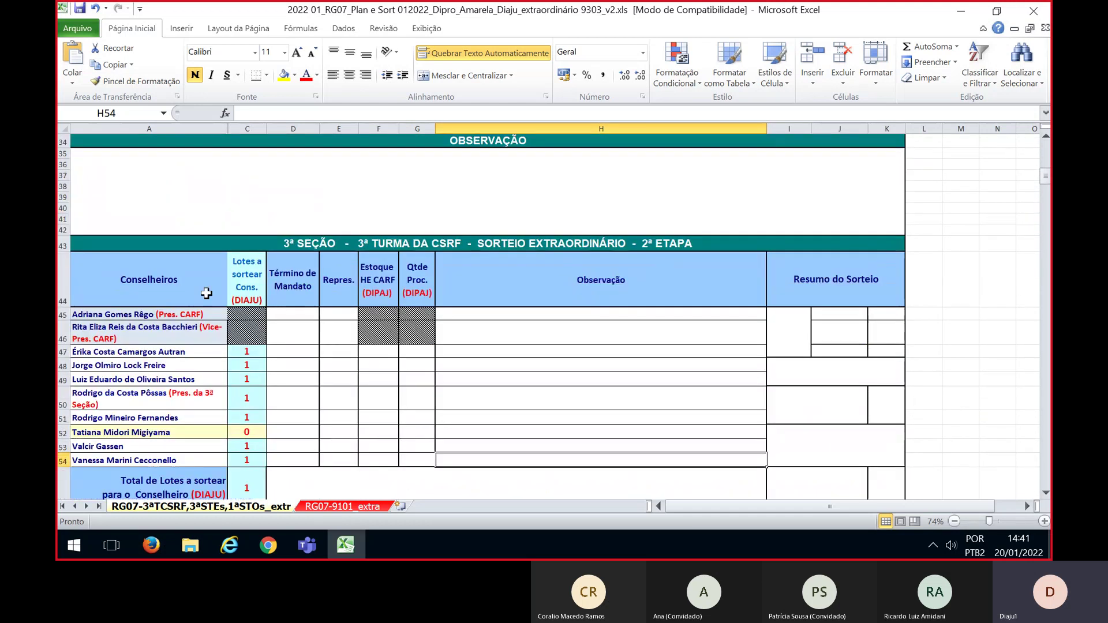
pyautogui.click(103, 365)
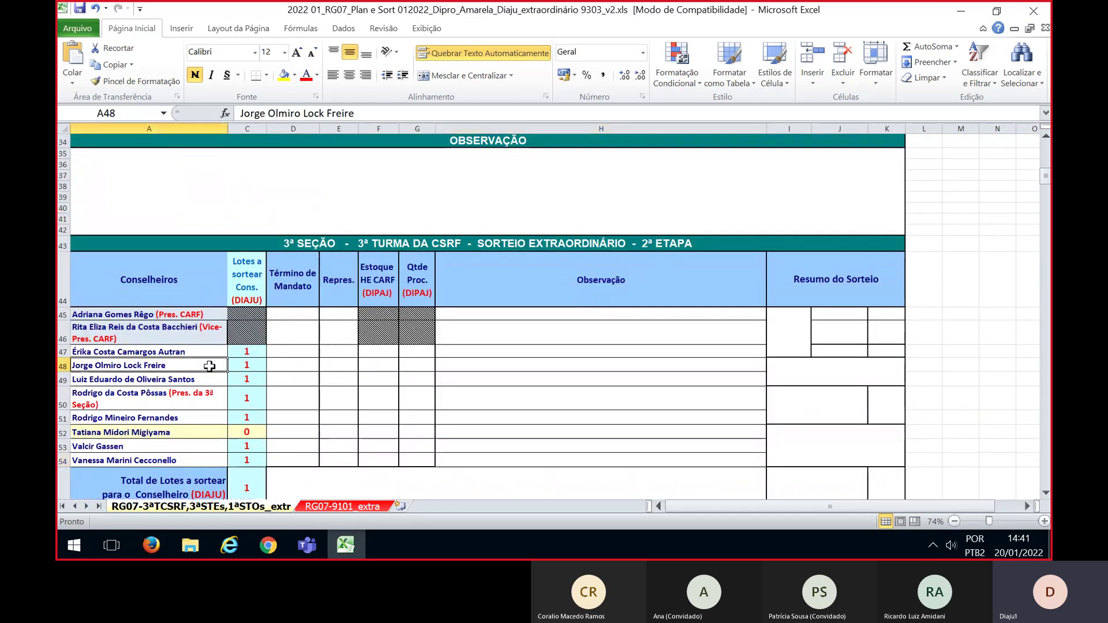
pyautogui.click(245, 365)
pyautogui.scroll(-13, 378, 386)
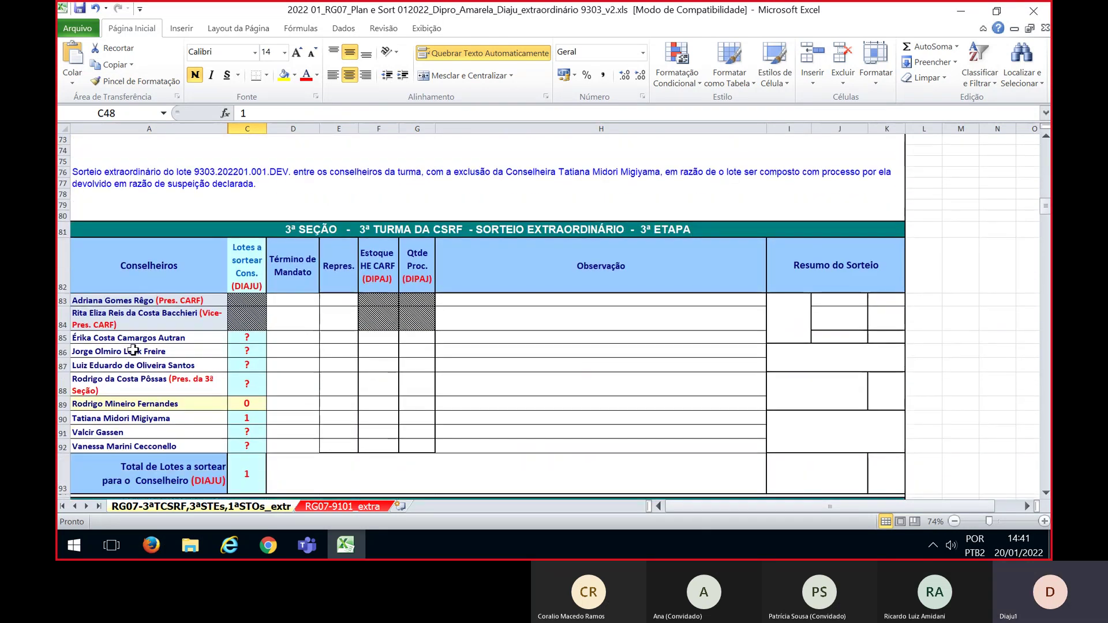
pyautogui.click(241, 351)
pyautogui.moveTo(631, 10); pyautogui.dragTo(802, 12)
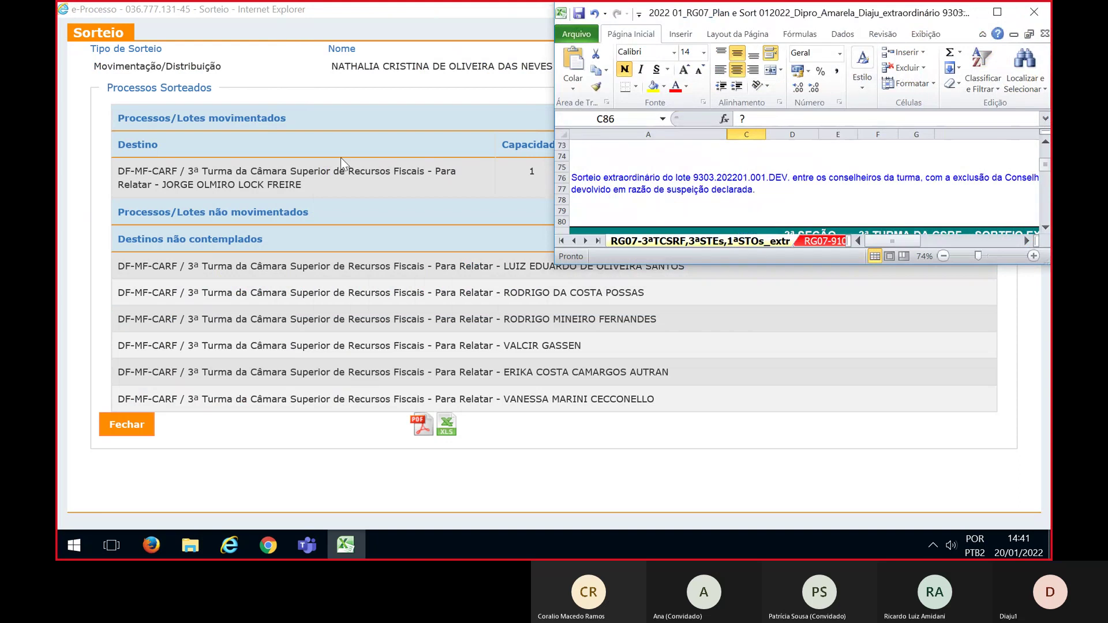
# Minimize Excel, close the draw result, and dismiss the no-process-found alert
pyautogui.moveTo(674, 16); pyautogui.dragTo(696, 110)
pyautogui.press('super+Down')
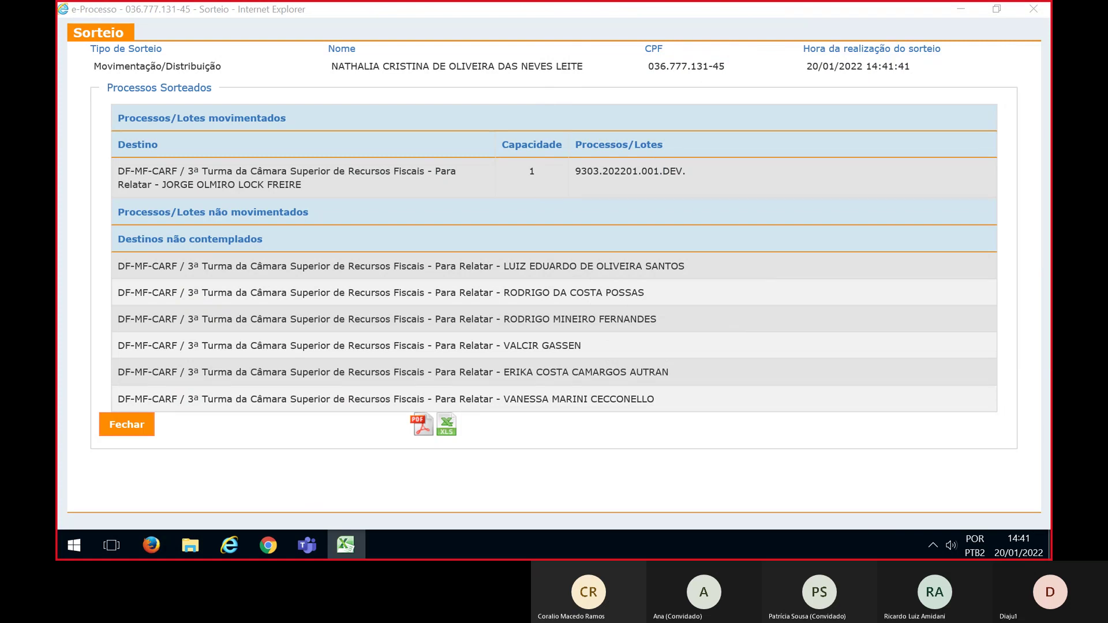
pyautogui.click(125, 430)
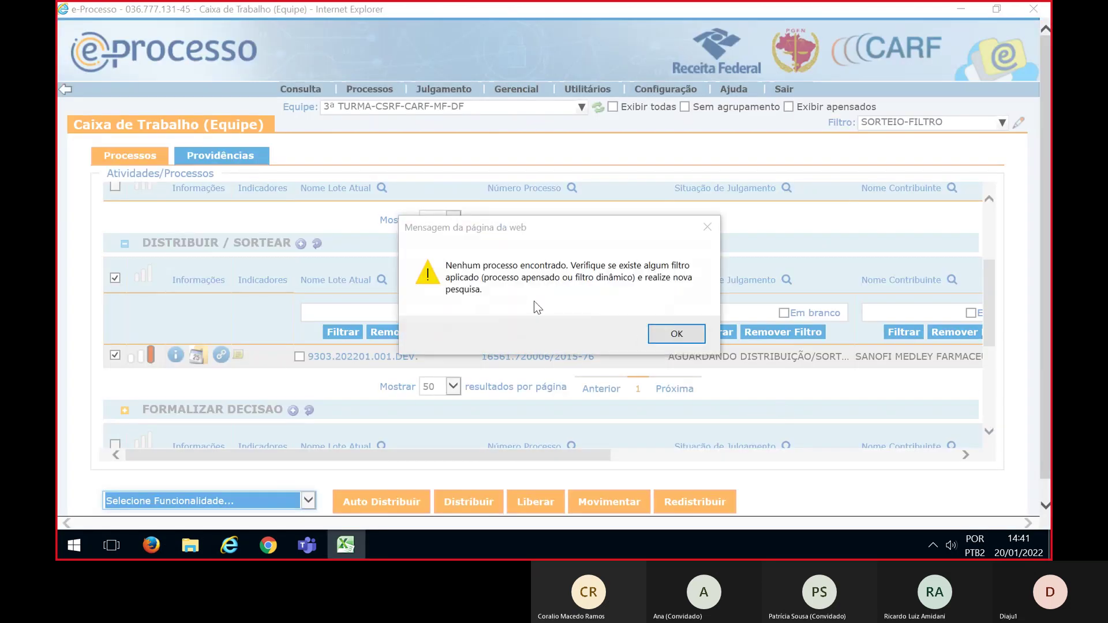
pyautogui.click(669, 335)
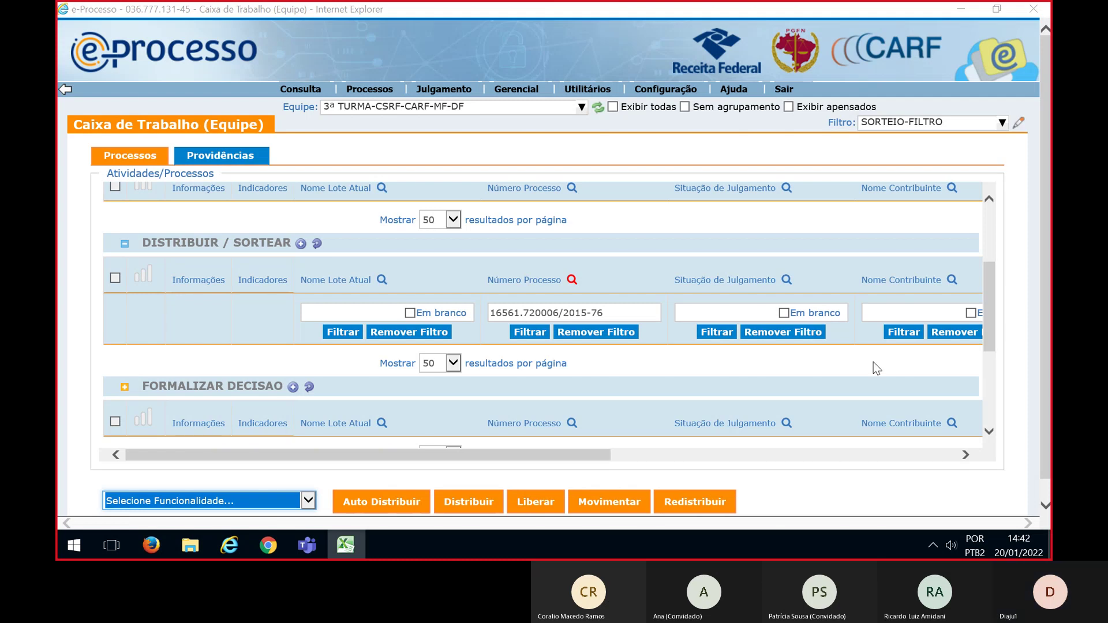
pyautogui.tripleClick(524, 312)
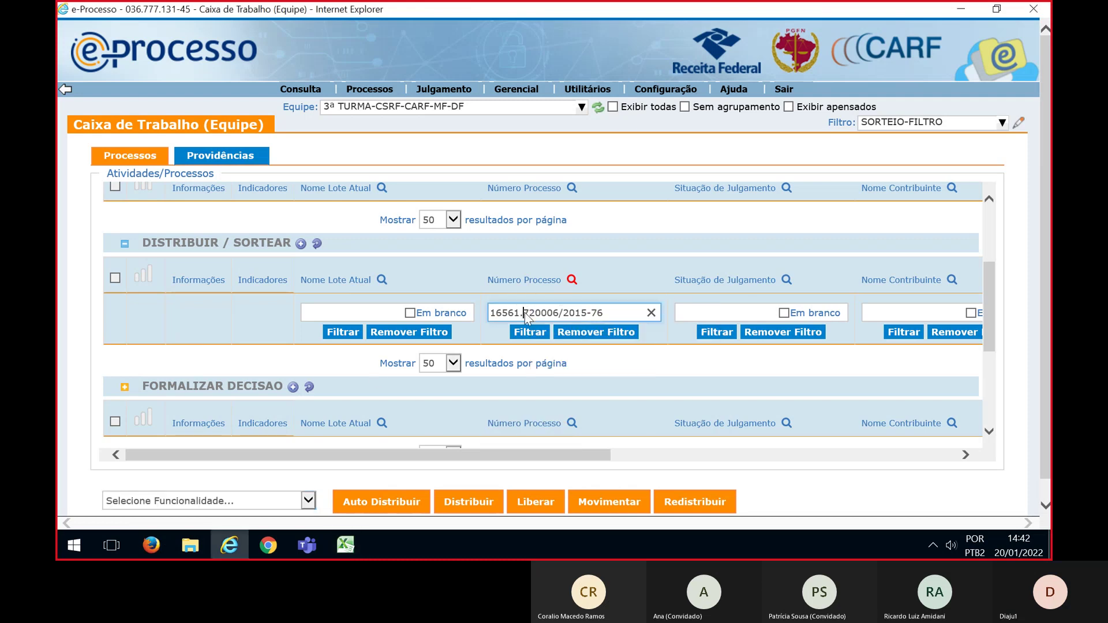
pyautogui.press('BackSpace')
pyautogui.click(529, 332)
pyautogui.click(115, 277)
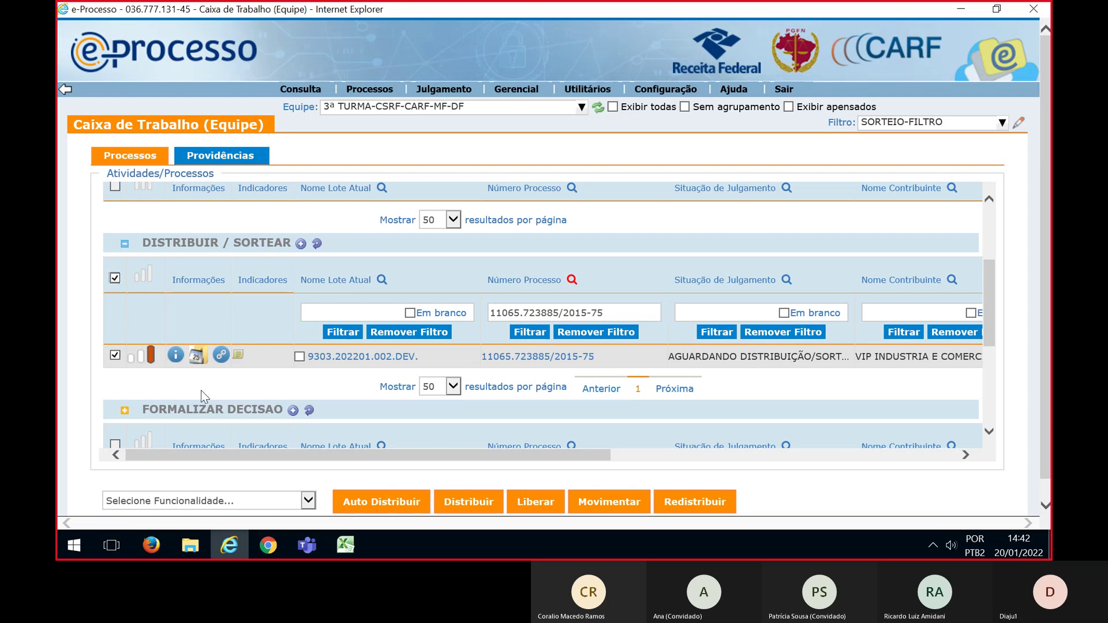
pyautogui.click(308, 500)
pyautogui.click(141, 514)
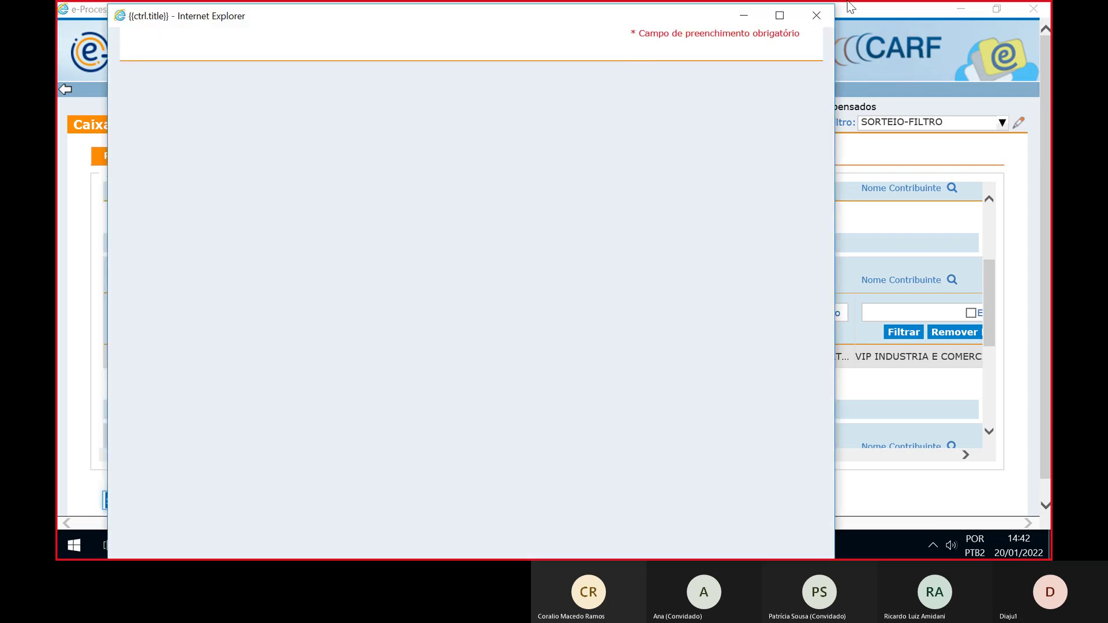
# Maximize the draw window, set distribution type, and expand DF CARF MF > CSRF > 3ª Turma
pyautogui.click(780, 17)
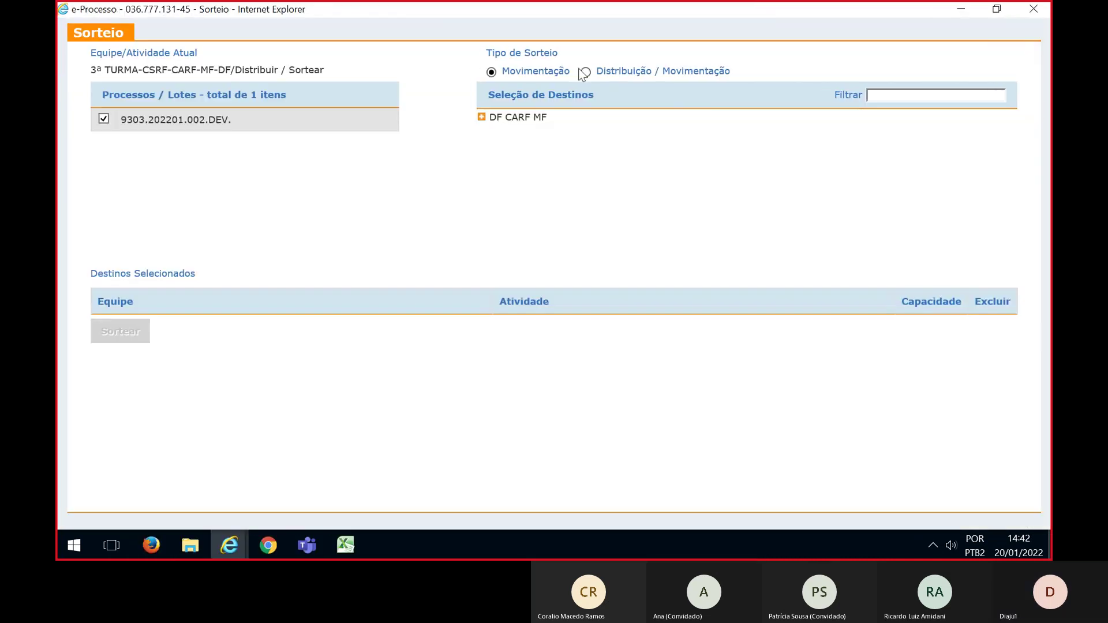
pyautogui.click(585, 73)
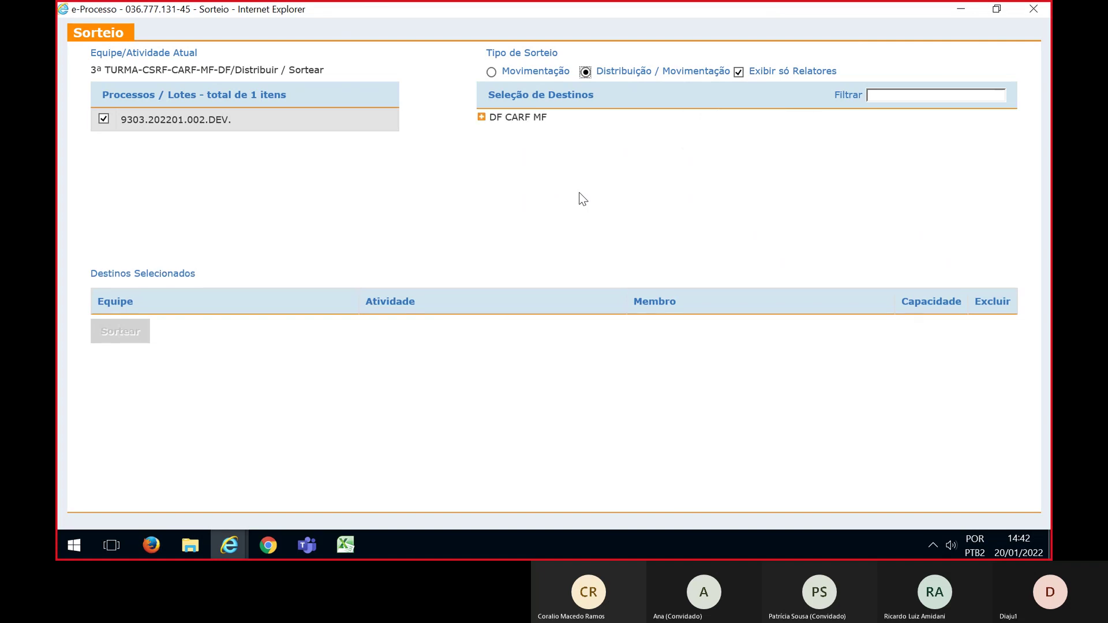
pyautogui.click(483, 118)
pyautogui.click(496, 179)
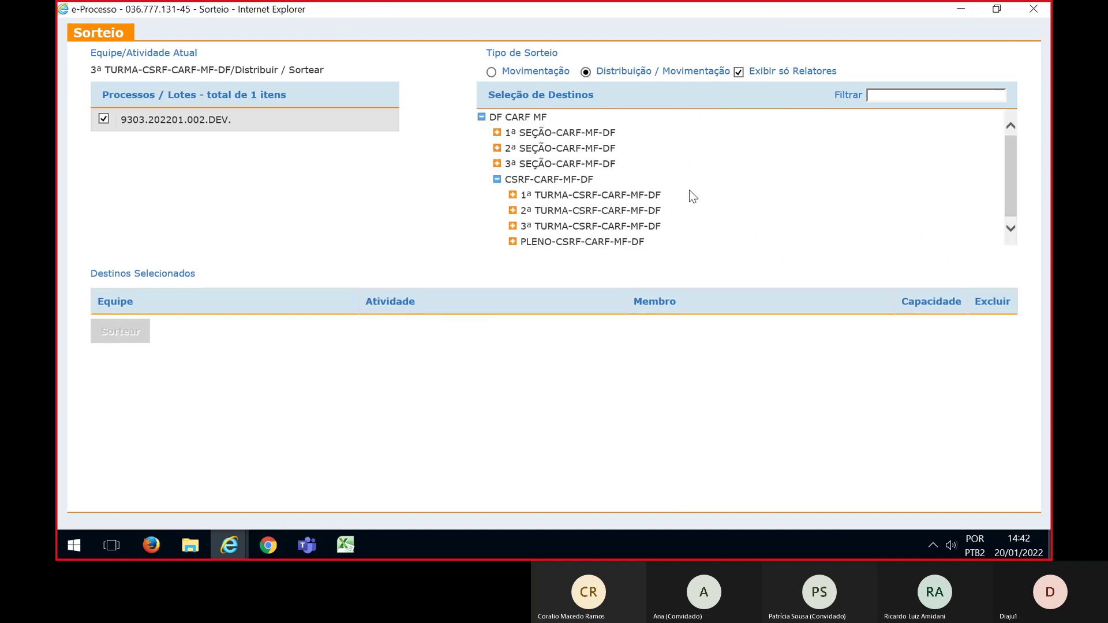
pyautogui.click(512, 222)
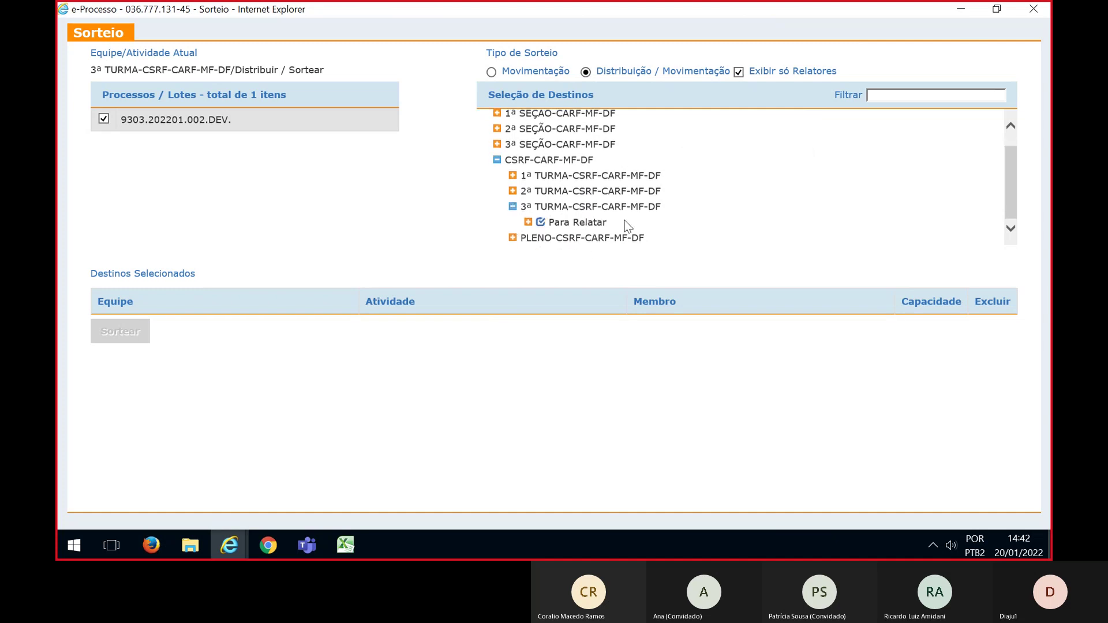
pyautogui.scroll(-1, 811, 236)
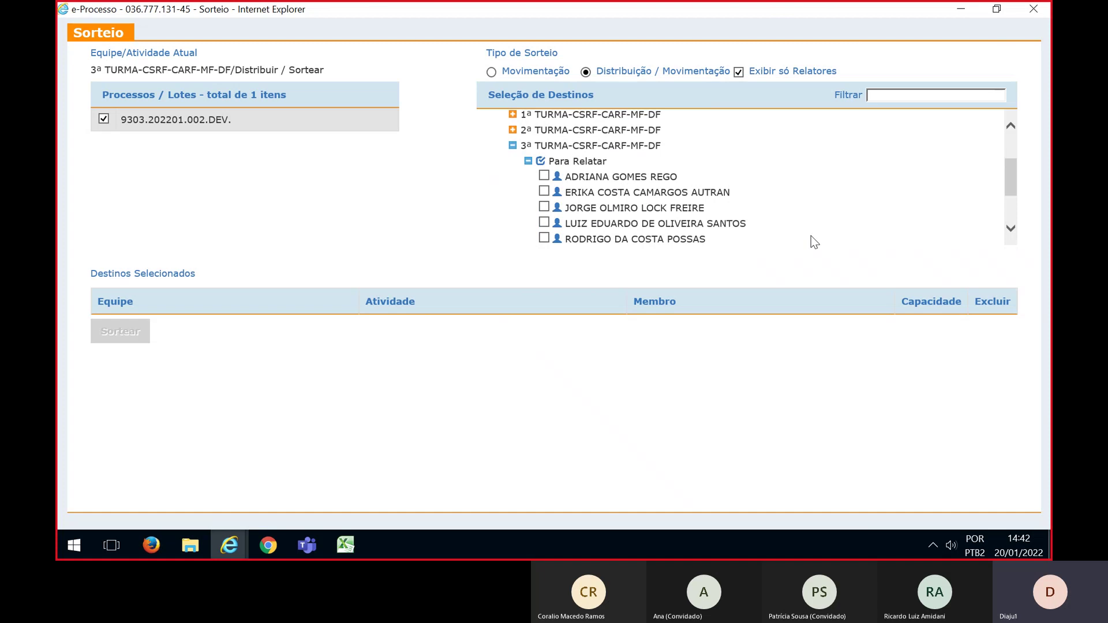
# Tick six 3ª Turma counselors as Para Relatar destinations for lot 9303.202201.002.DEV
pyautogui.click(543, 191)
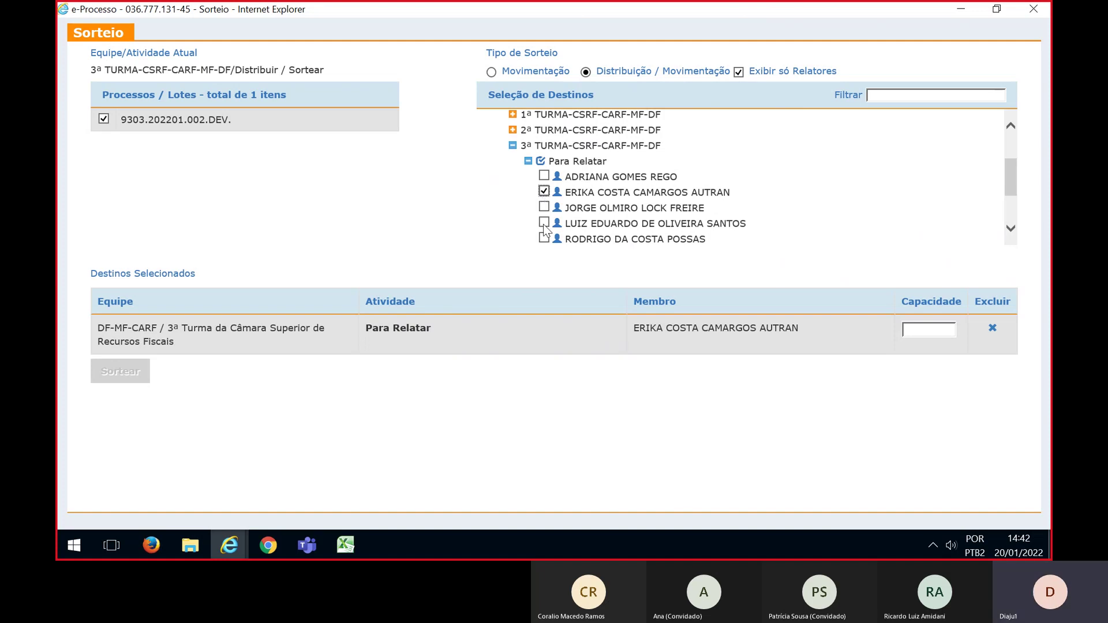
pyautogui.click(544, 223)
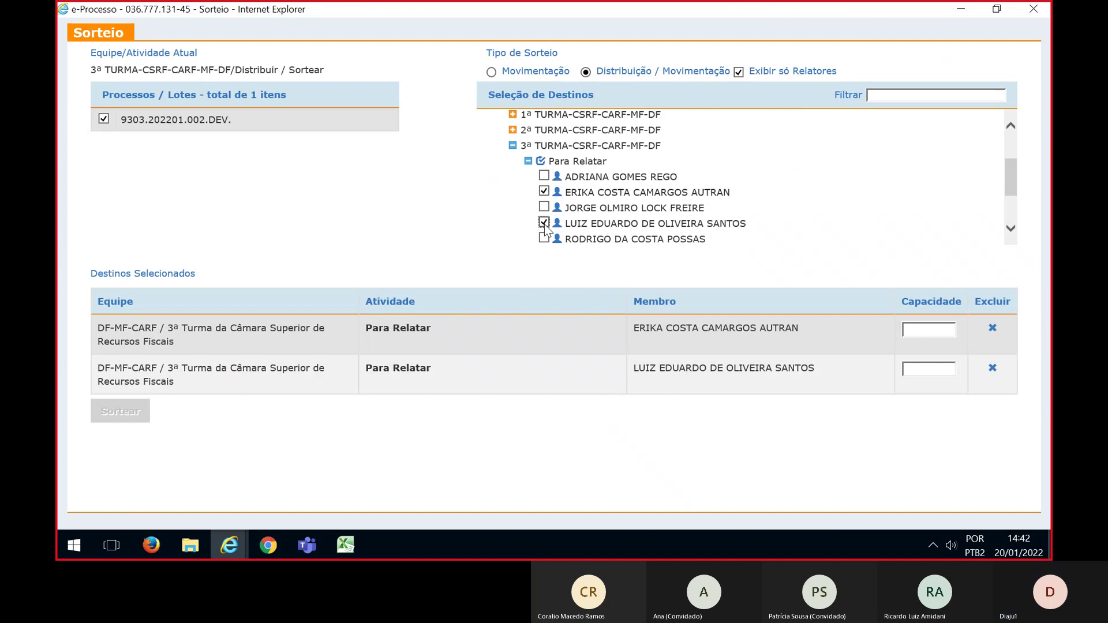
pyautogui.scroll(-1, 544, 225)
pyautogui.click(544, 219)
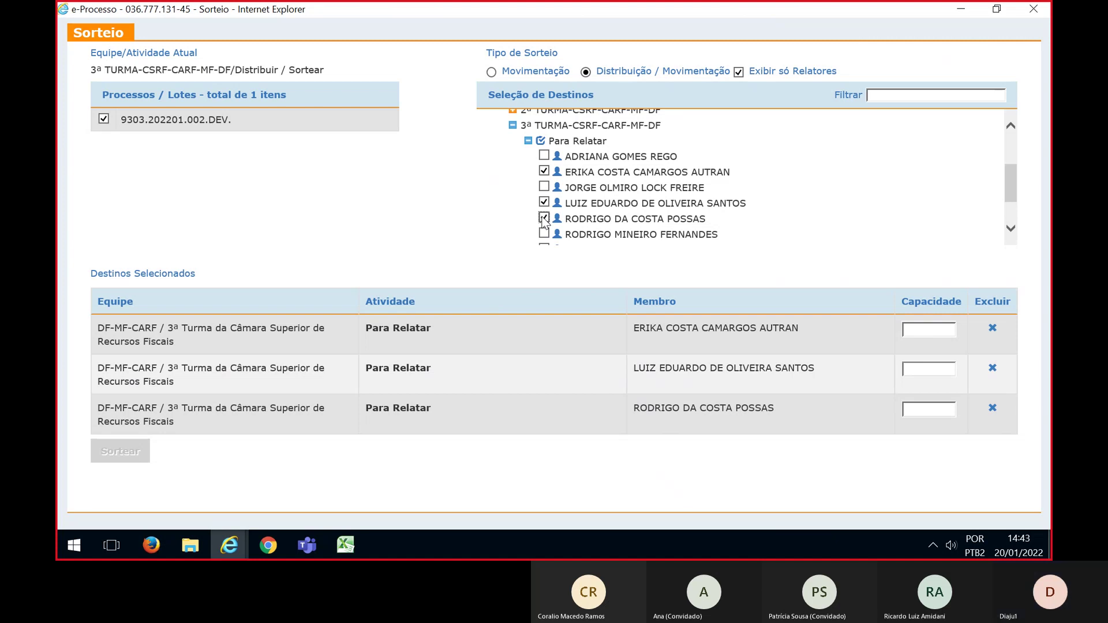
pyautogui.scroll(-3, 544, 219)
pyautogui.click(543, 209)
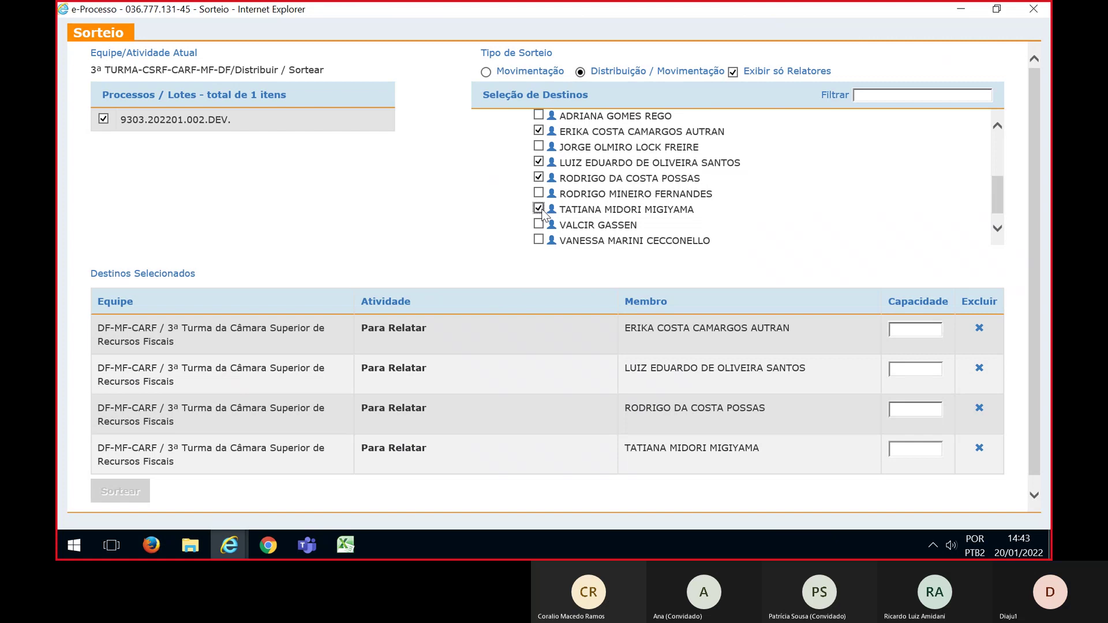
pyautogui.scroll(-1, 542, 214)
pyautogui.click(539, 206)
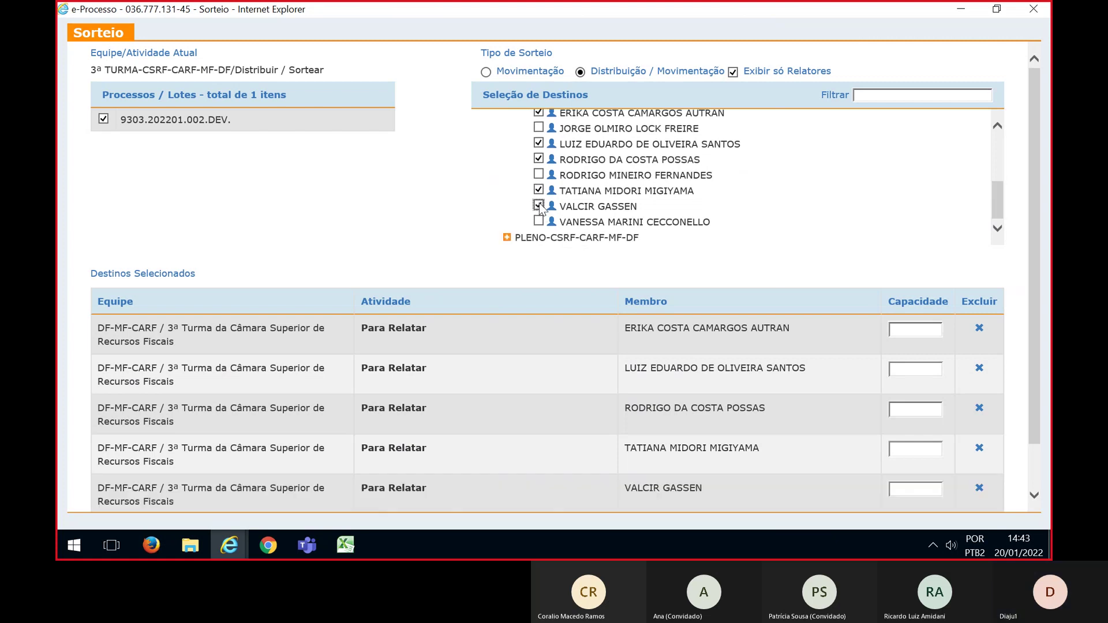
pyautogui.click(539, 221)
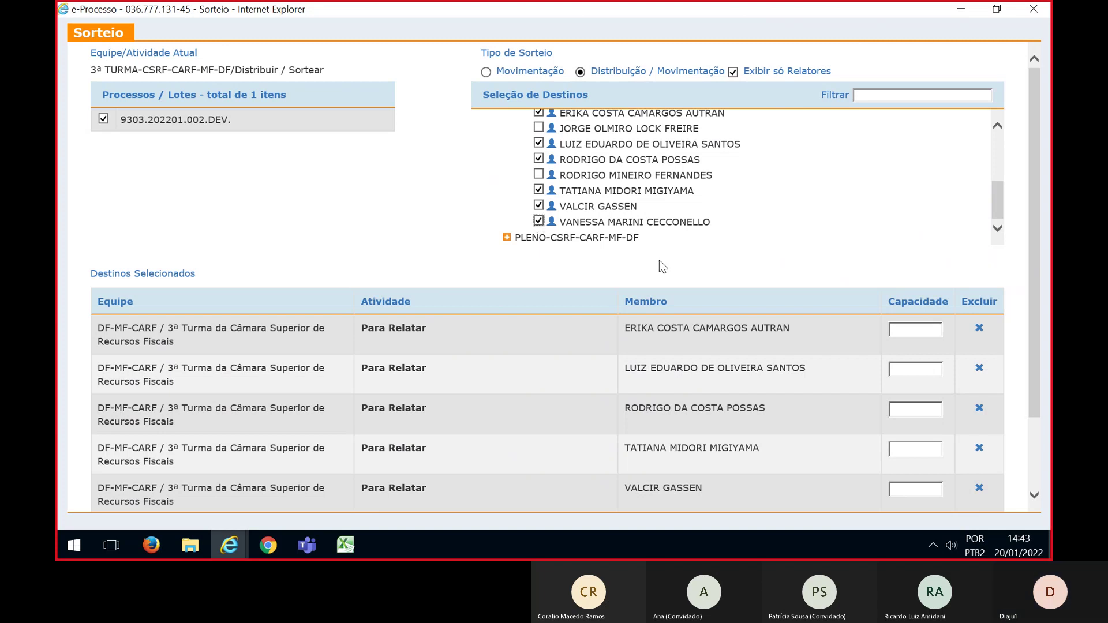
pyautogui.click(910, 326)
# Enter capacity 1 for all six counselors, verify counts in the Excel plan, and return to the draw
pyautogui.write('1')
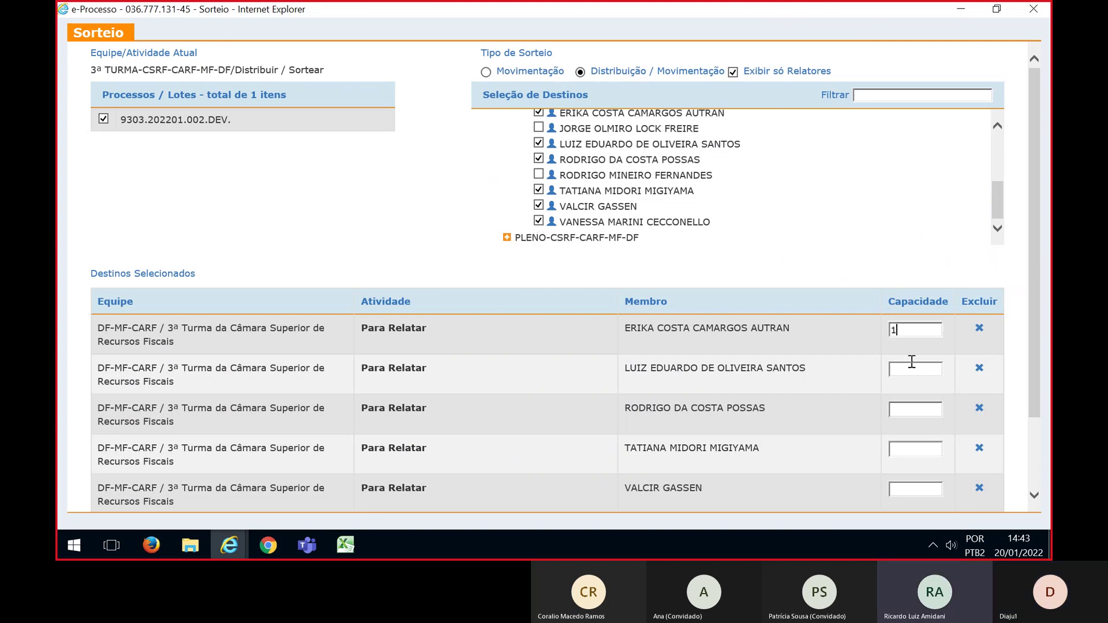
pyautogui.click(914, 369)
pyautogui.write('1')
pyautogui.click(914, 410)
pyautogui.write('1')
pyautogui.scroll(-2, 911, 411)
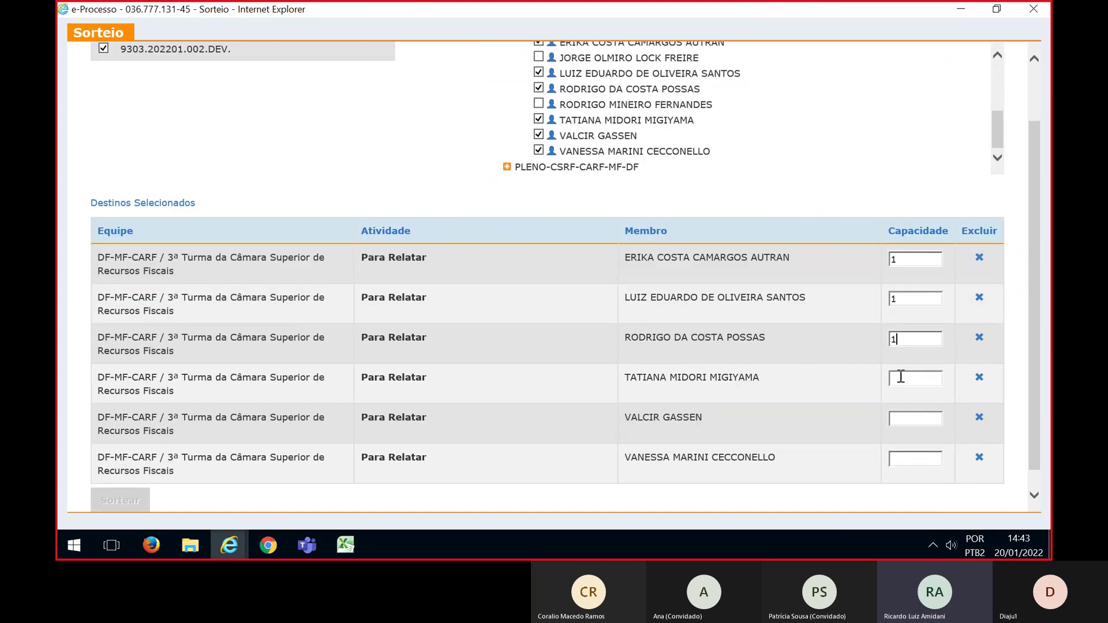
pyautogui.click(907, 417)
pyautogui.write('1')
pyautogui.click(908, 459)
pyautogui.write('1')
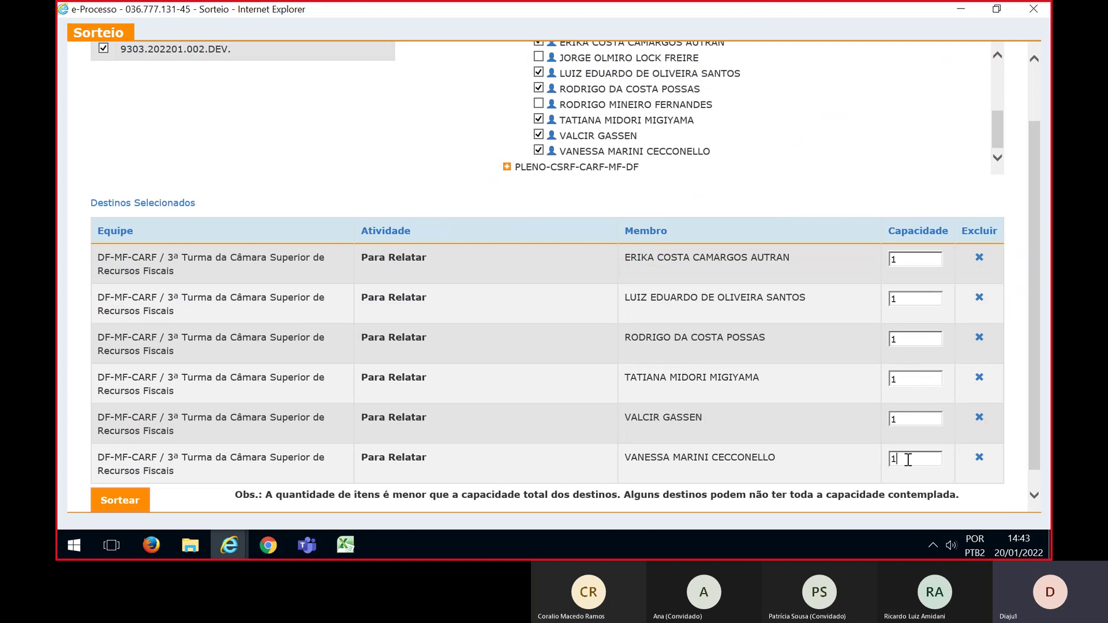
pyautogui.hotkey('alt', 'Tab')
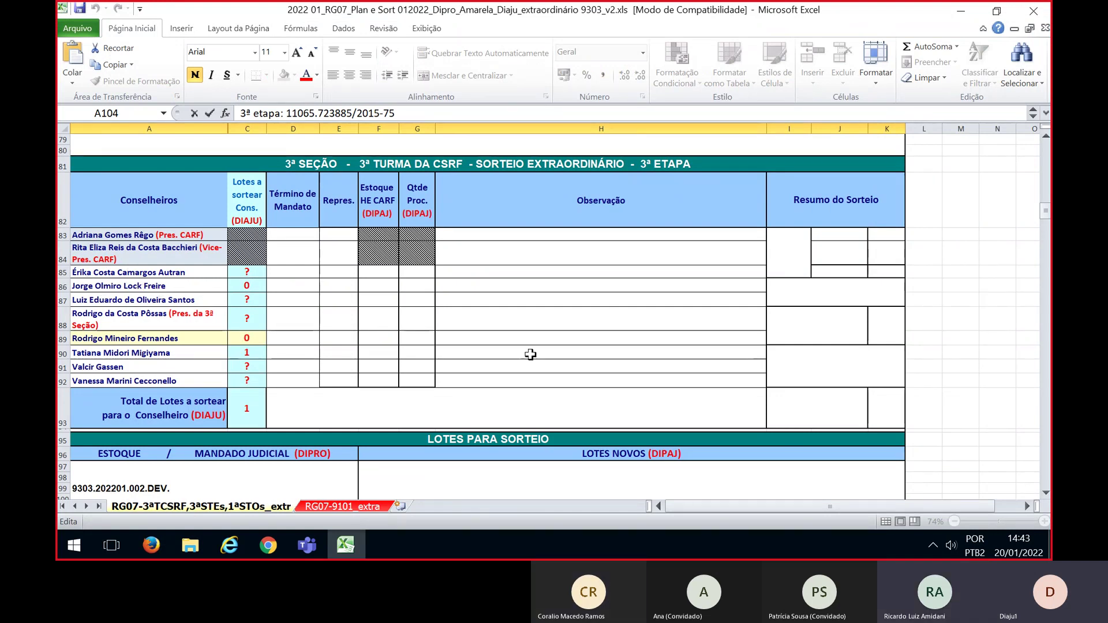
pyautogui.click(960, 11)
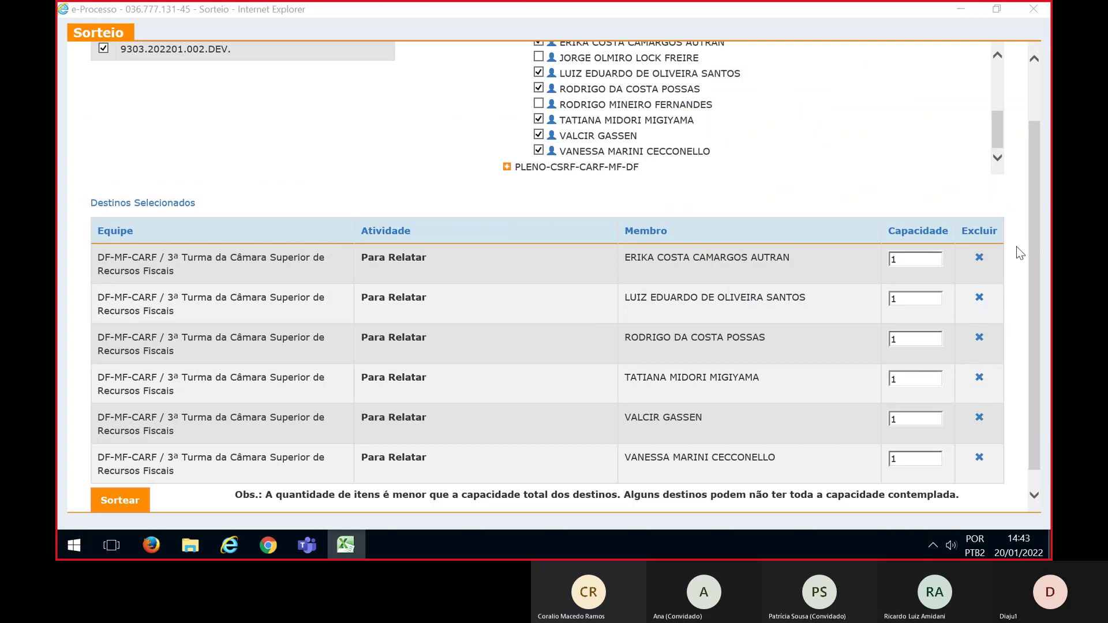
# Run and confirm the draw for lot 9303.202201.002.DEV., compare it with Excel, then close the result
pyautogui.moveTo(1031, 228)
pyautogui.mouseDown()
pyautogui.moveTo(1037, 179)
pyautogui.moveTo(1034, 244)
pyautogui.mouseUp()
pyautogui.click(109, 486)
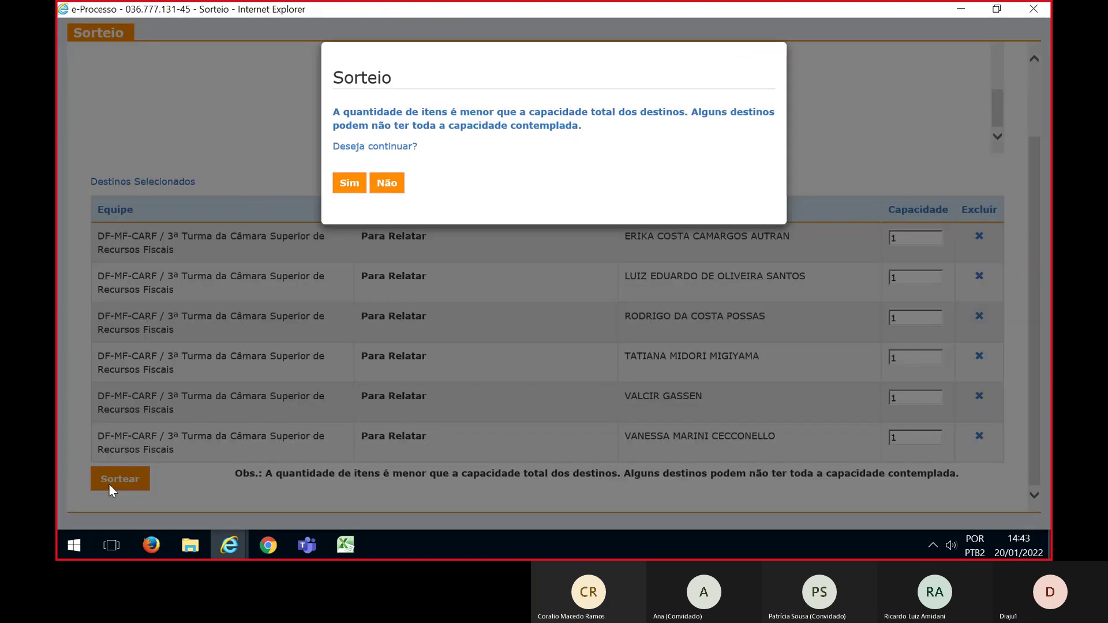
pyautogui.click(347, 182)
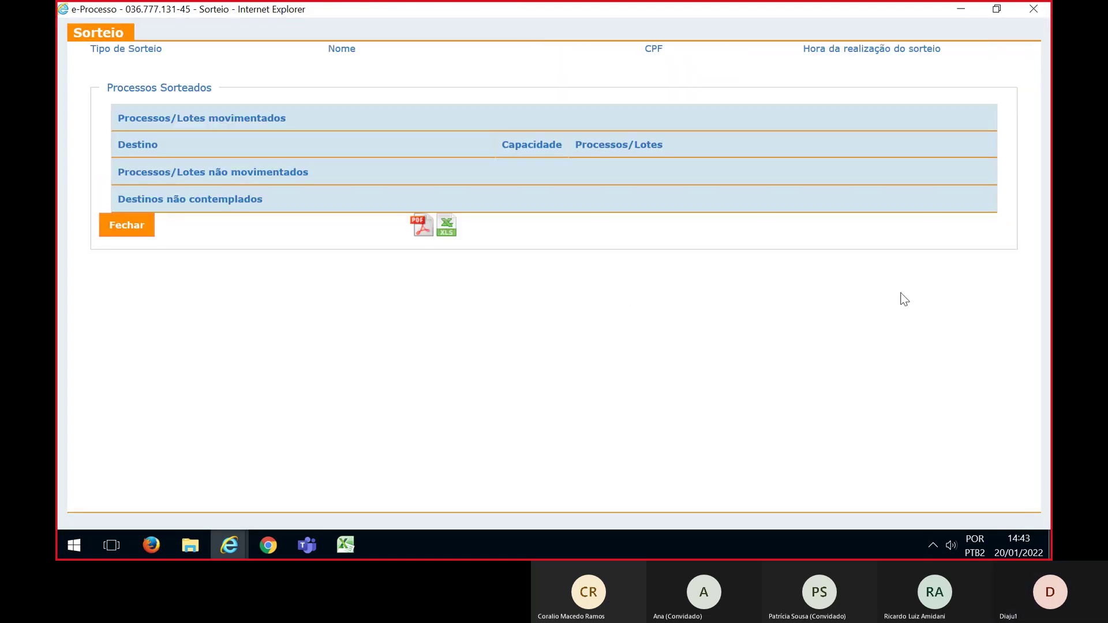
pyautogui.hotkey('alt', 'Tab')
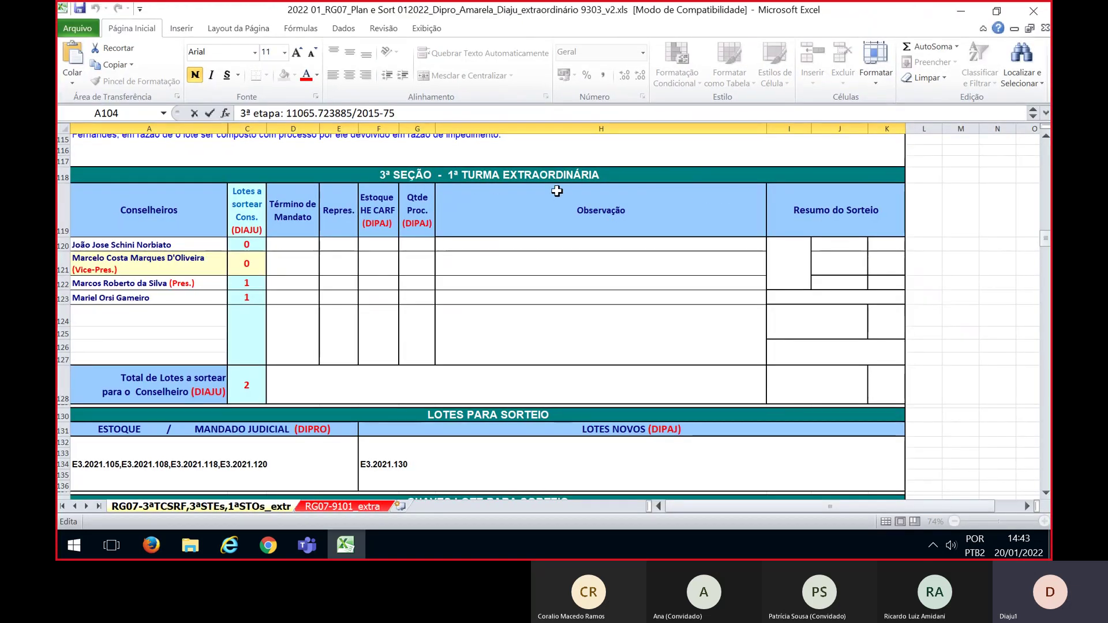
pyautogui.scroll(-1, 557, 191)
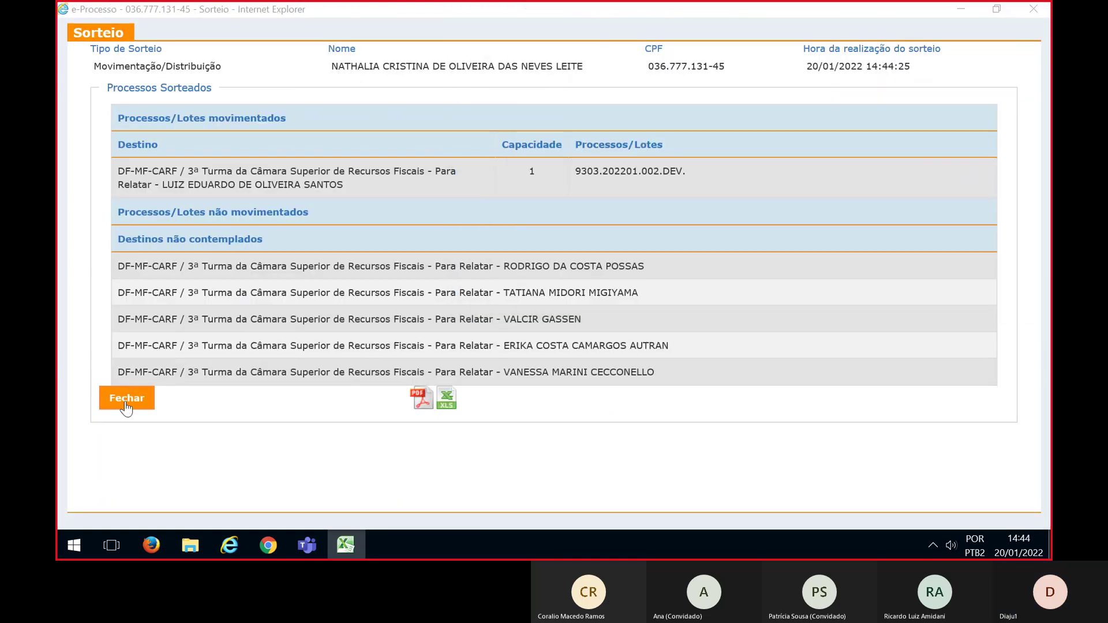
pyautogui.click(128, 404)
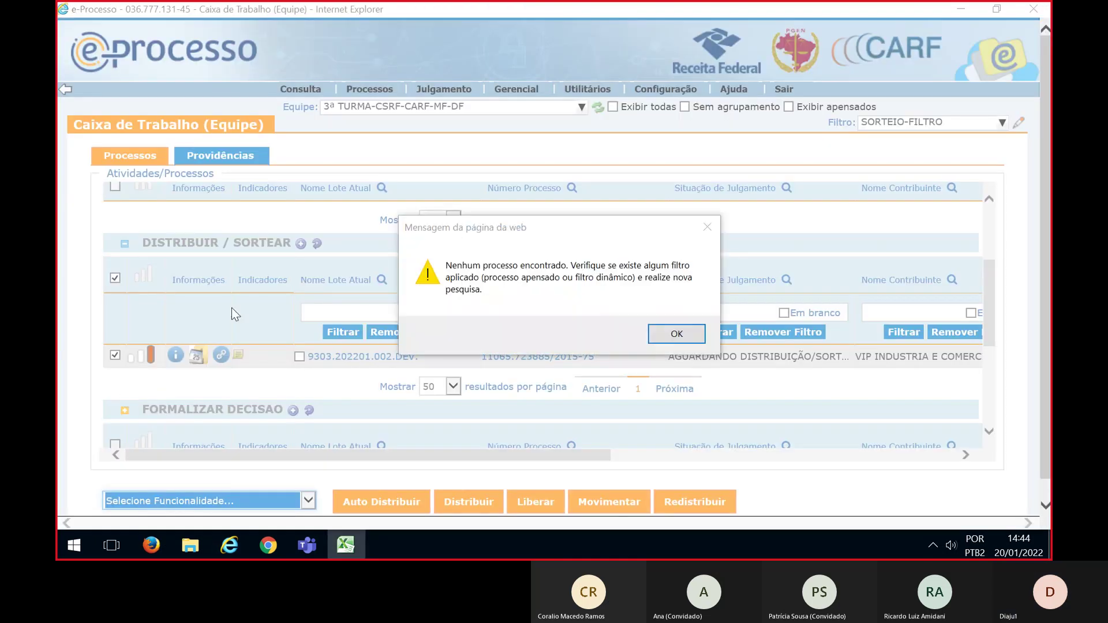
# Switch the work box to team 1ª TE-3ªSEÇÃO-3001 and apply the SORTEIO-FILTRO filter
pyautogui.click(674, 333)
pyautogui.moveTo(300, 88)
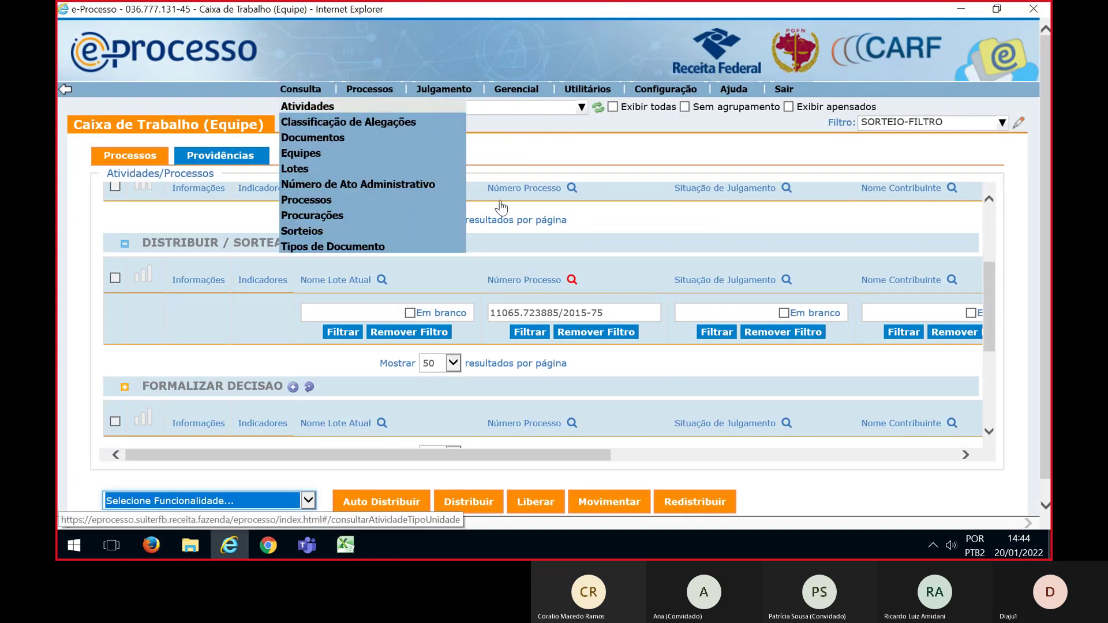
pyautogui.click(530, 113)
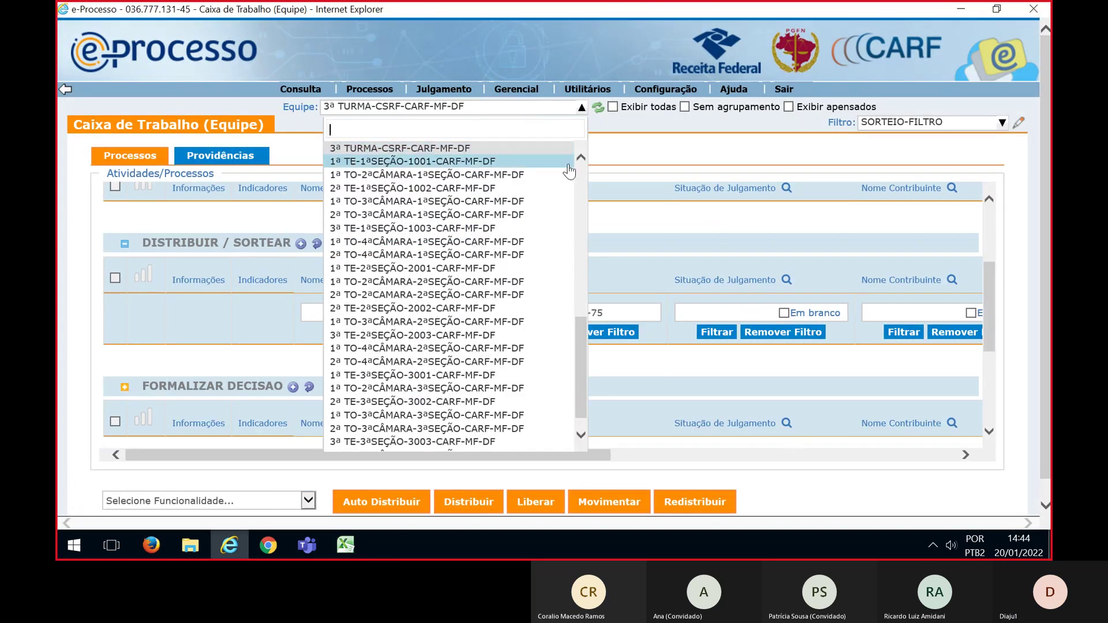
pyautogui.scroll(-1, 490, 197)
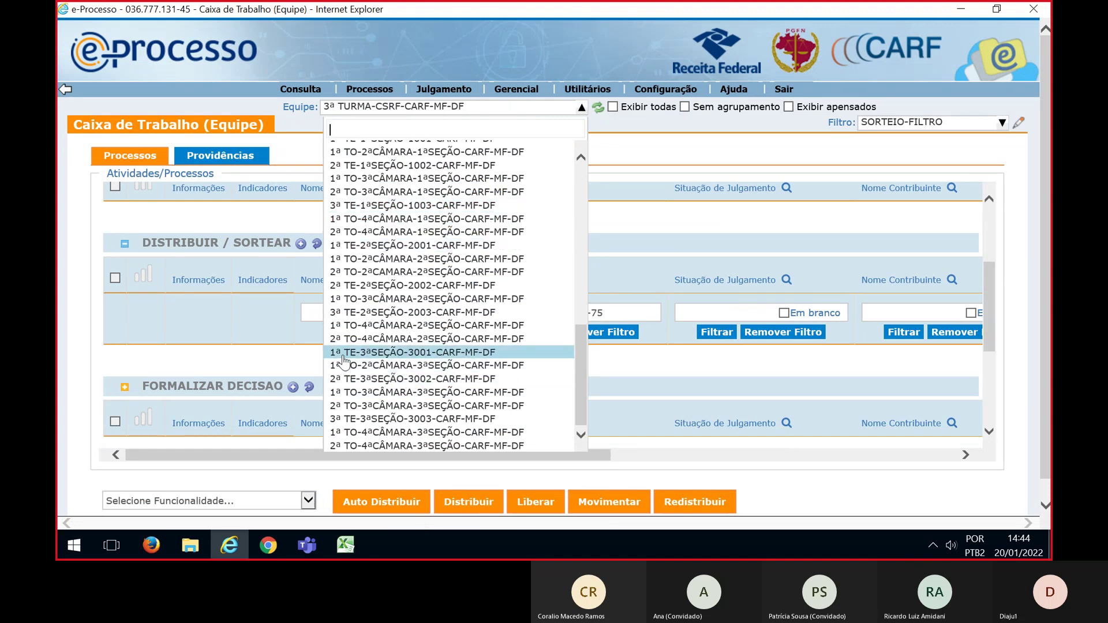
pyautogui.click(368, 353)
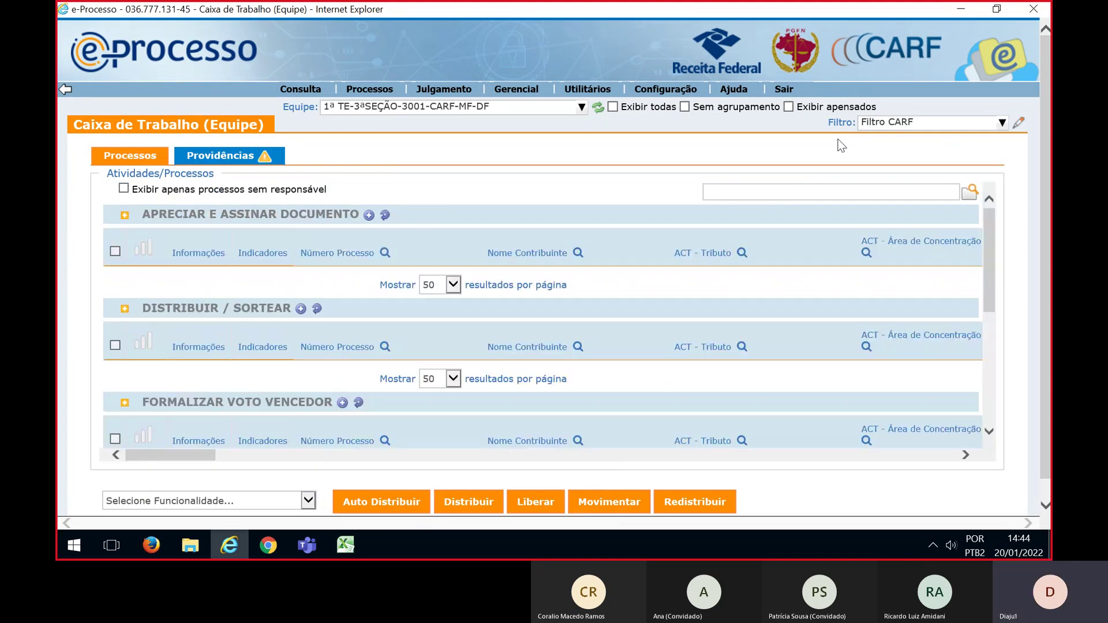
pyautogui.click(932, 122)
pyautogui.click(885, 216)
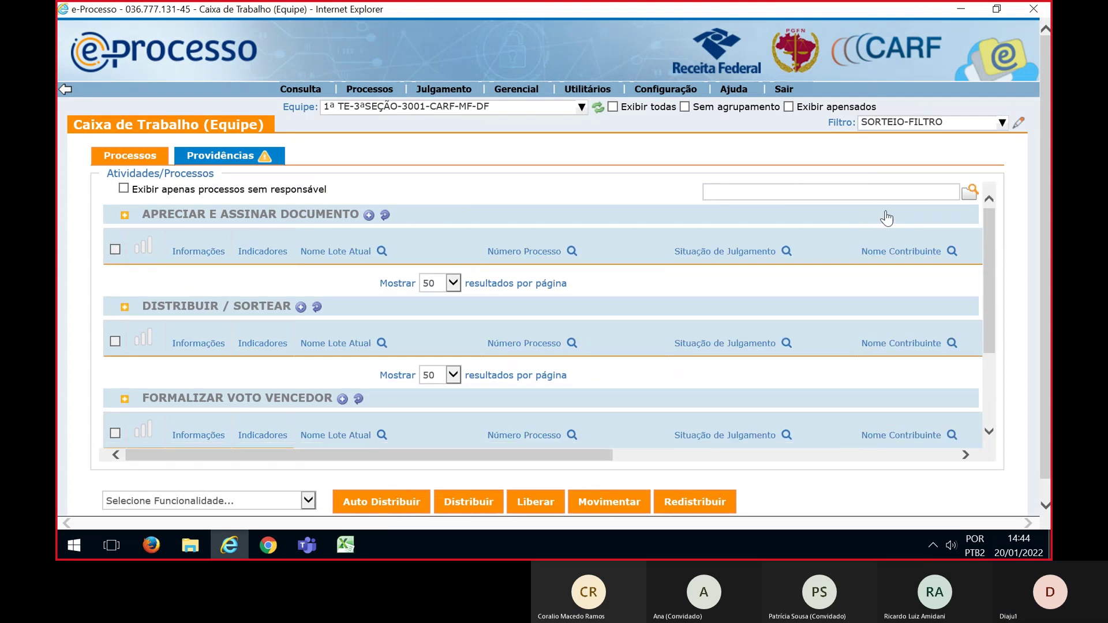
pyautogui.scroll(-1, 887, 217)
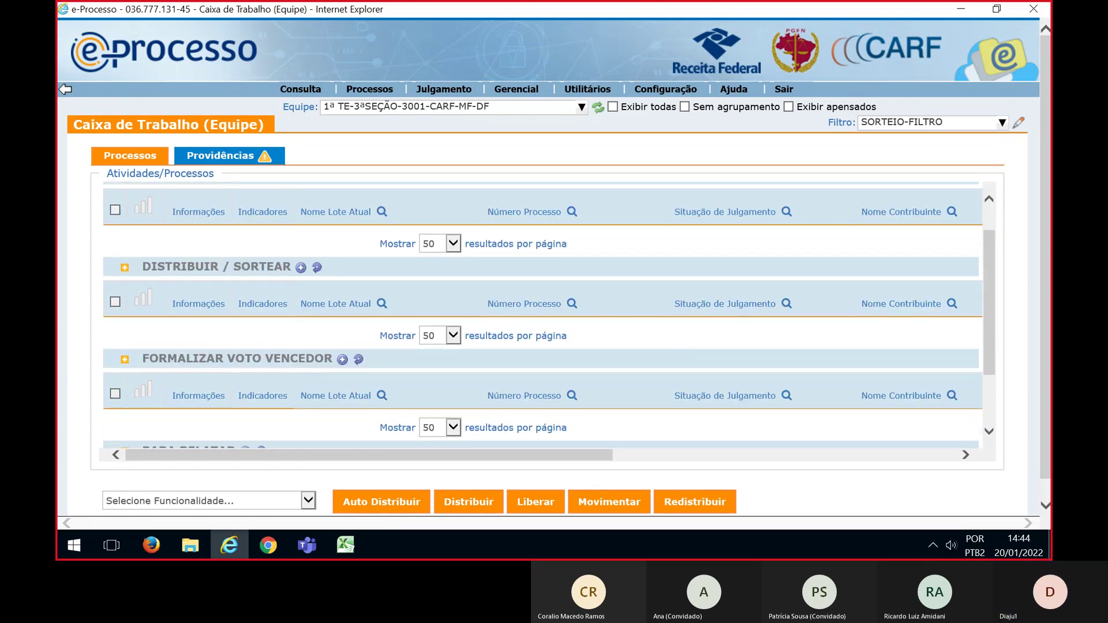
# Filter DISTRIBUIR / SORTEAR by the pasted process numbers and mark all five E3.2021 lots
pyautogui.hotkey('alt', 'Tab')
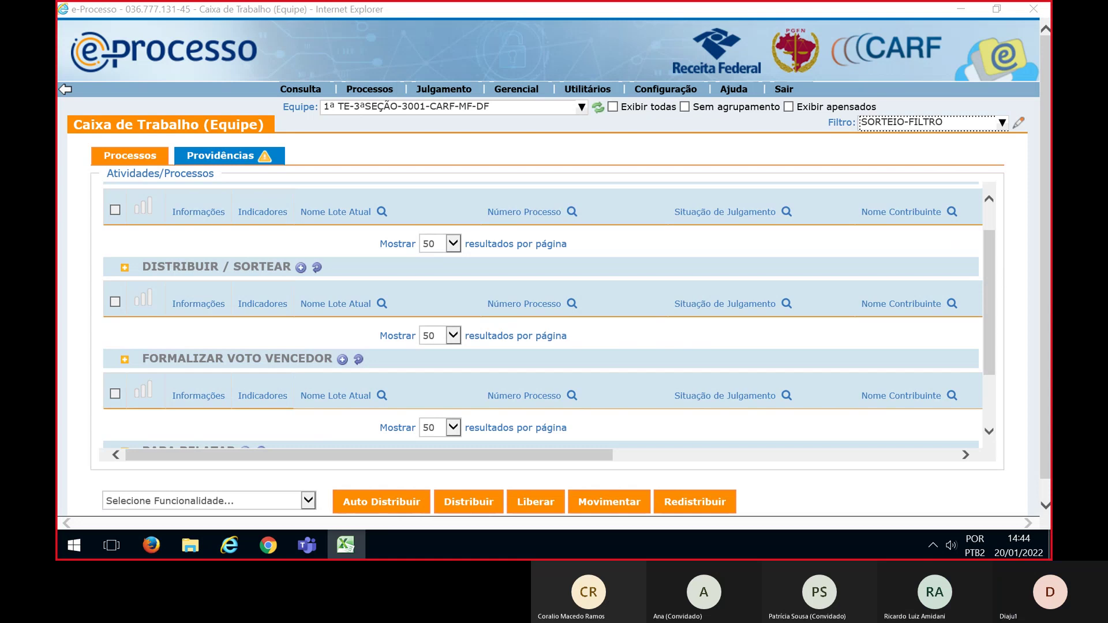
pyautogui.click(566, 305)
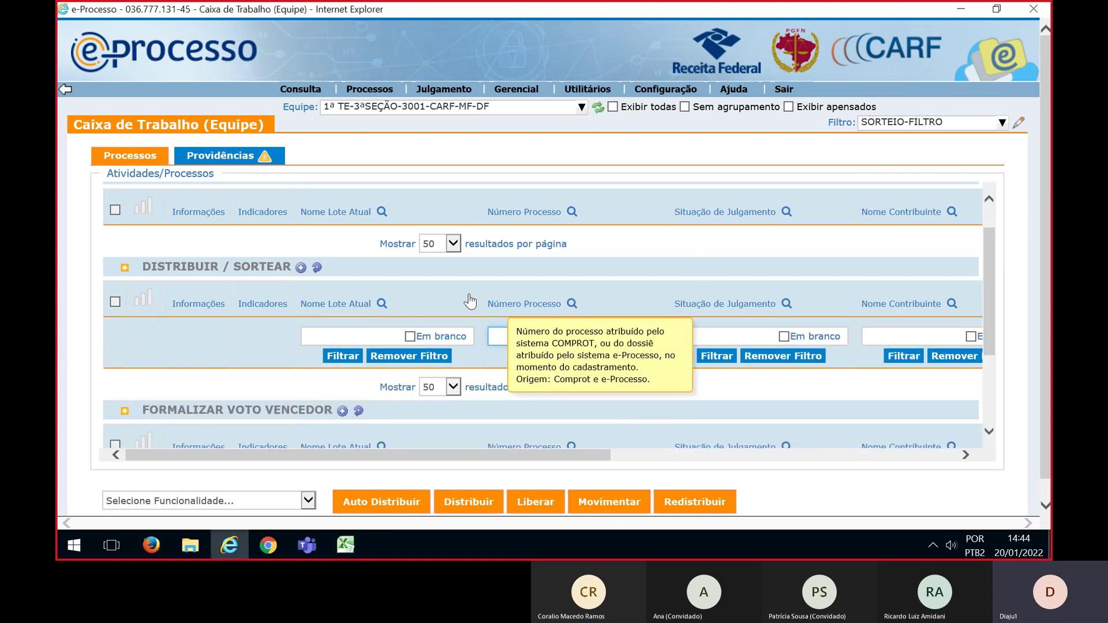
pyautogui.click(517, 337)
pyautogui.click(529, 356)
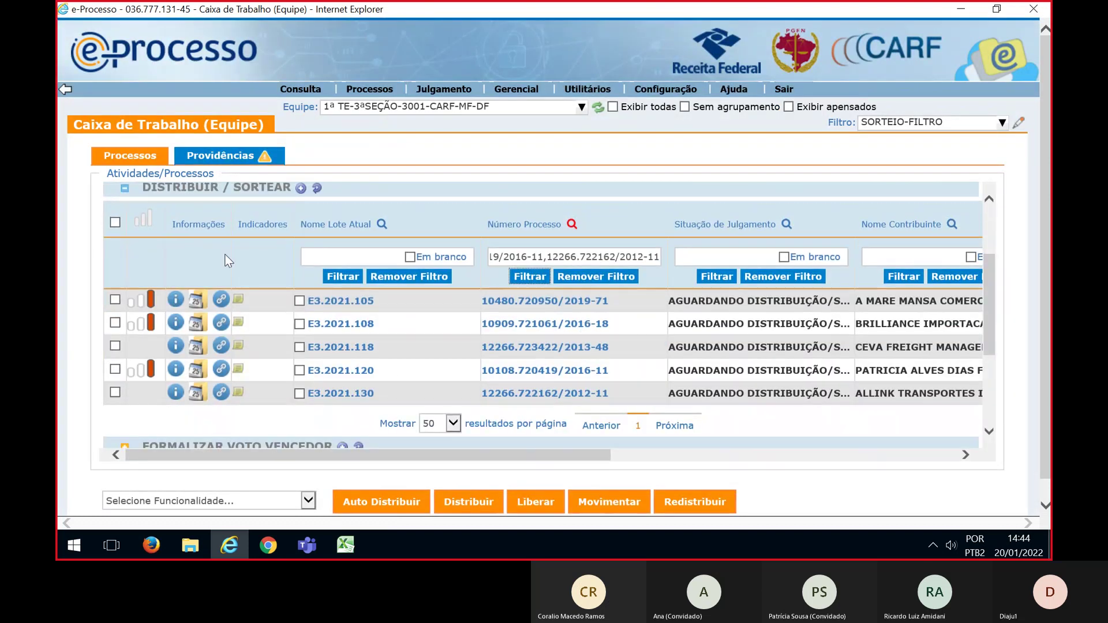
pyautogui.click(115, 222)
pyautogui.click(308, 501)
pyautogui.click(308, 500)
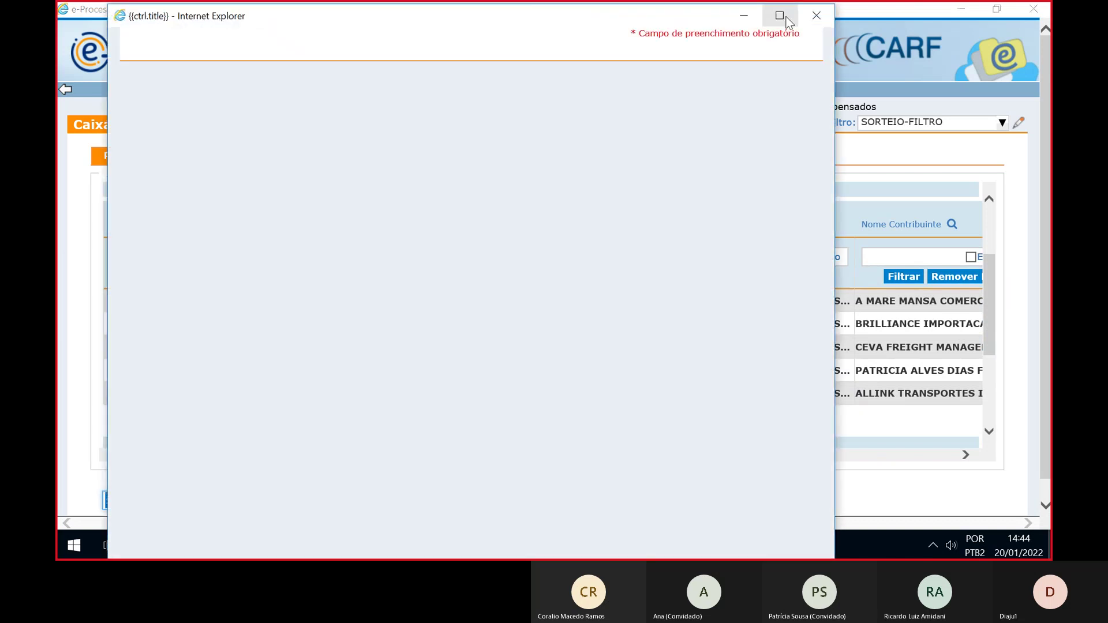
# Maximize the draw window, choose distribution, and expand DF CARF MF > 3ª SEÇÃO > 1ª TE > Para Relatar
pyautogui.click(779, 14)
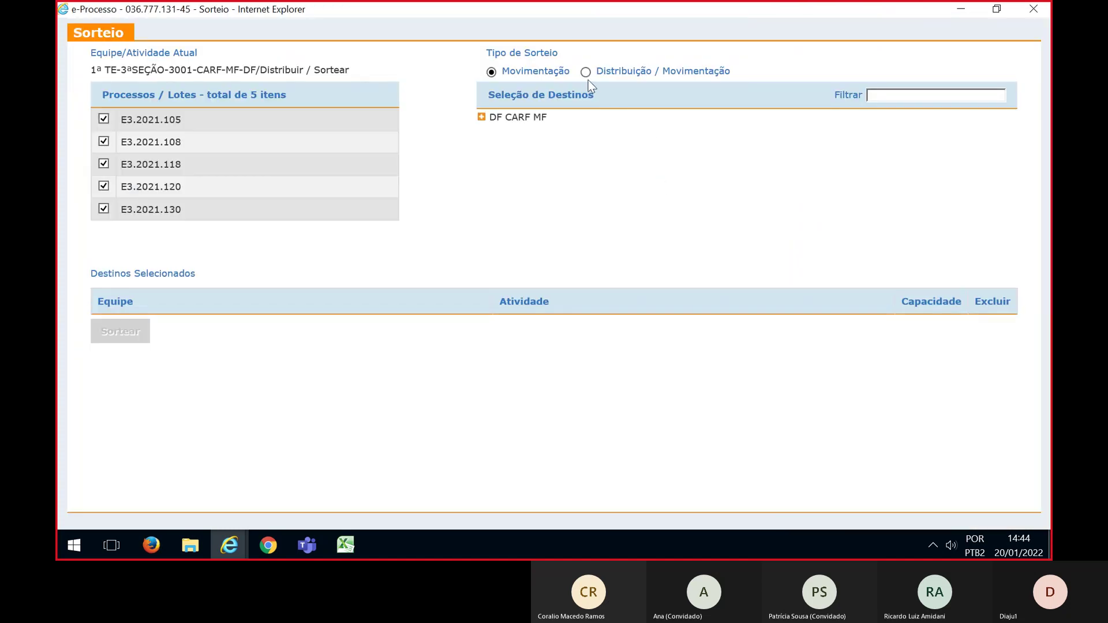
pyautogui.click(585, 73)
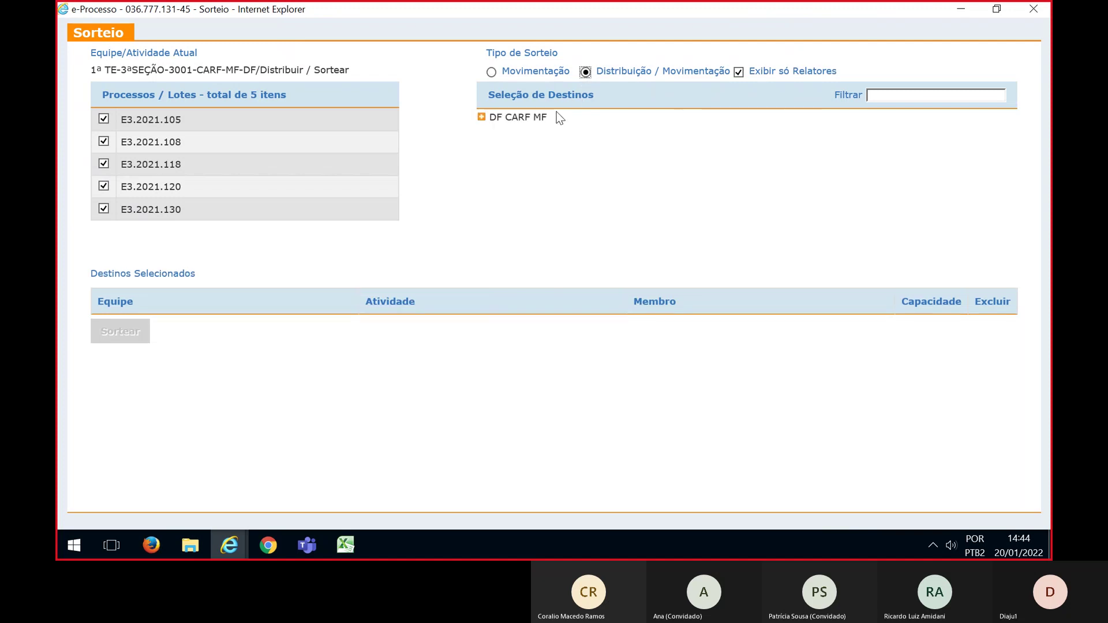
pyautogui.click(482, 117)
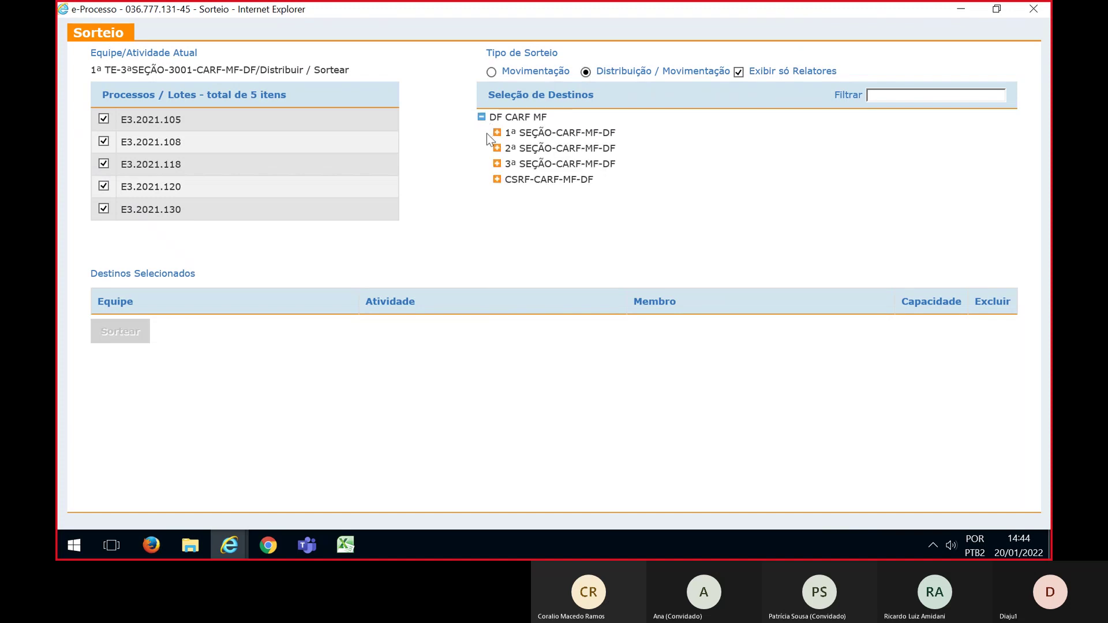
pyautogui.click(497, 164)
pyautogui.scroll(-1, 606, 172)
pyautogui.click(512, 164)
pyautogui.click(528, 175)
pyautogui.scroll(-1, 773, 205)
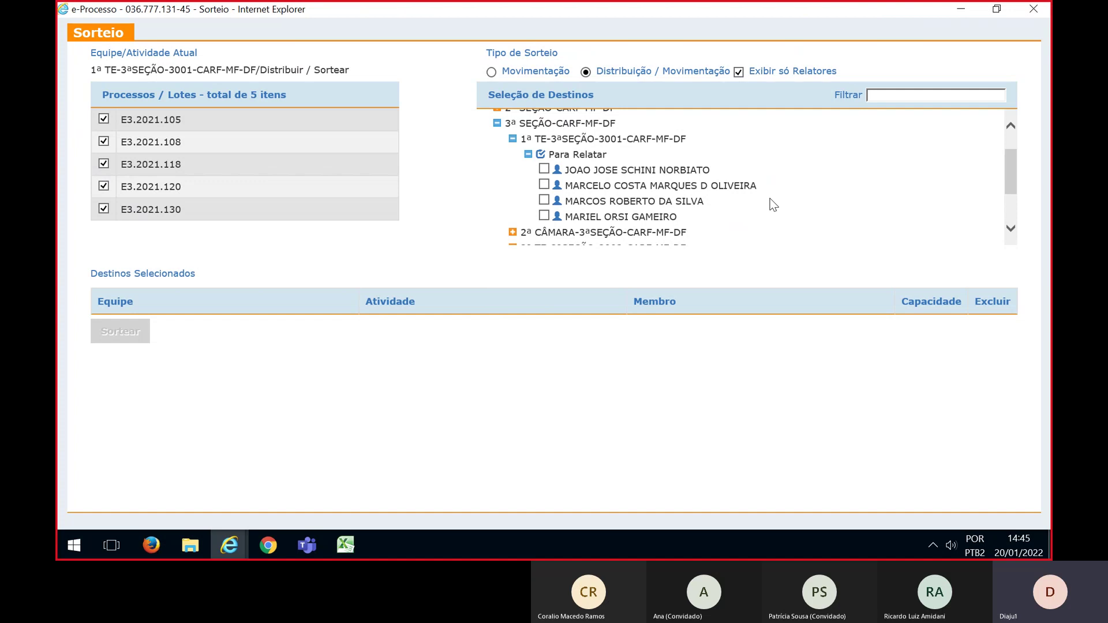
# Tick two 1ª TE counselors as destinations and give each capacity 1
pyautogui.click(544, 200)
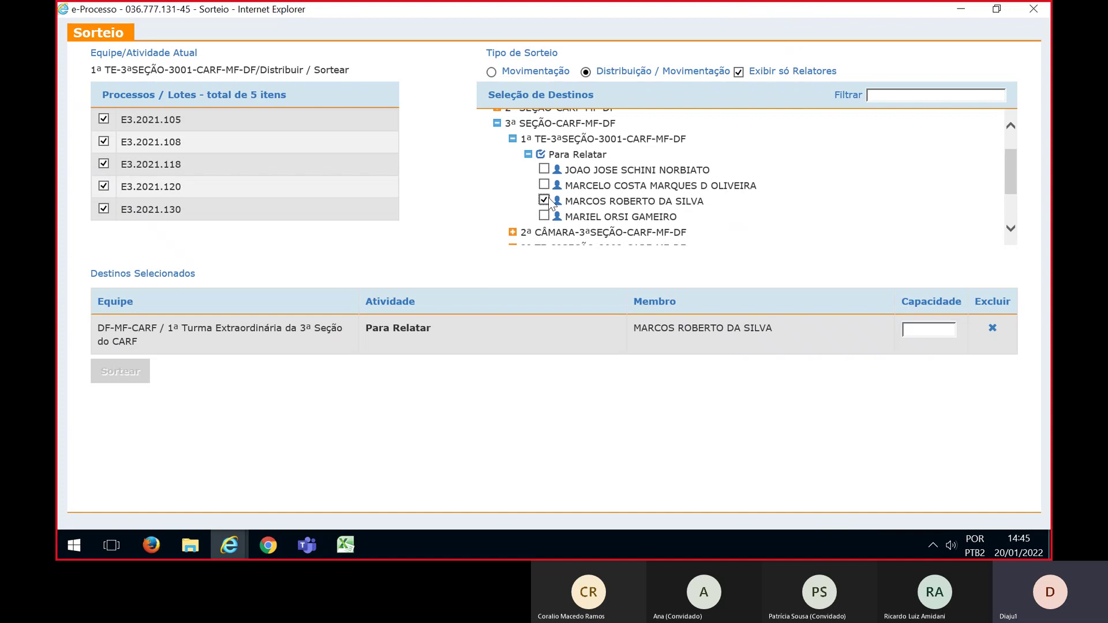
pyautogui.click(543, 216)
pyautogui.click(914, 329)
pyautogui.write('1')
pyautogui.click(920, 367)
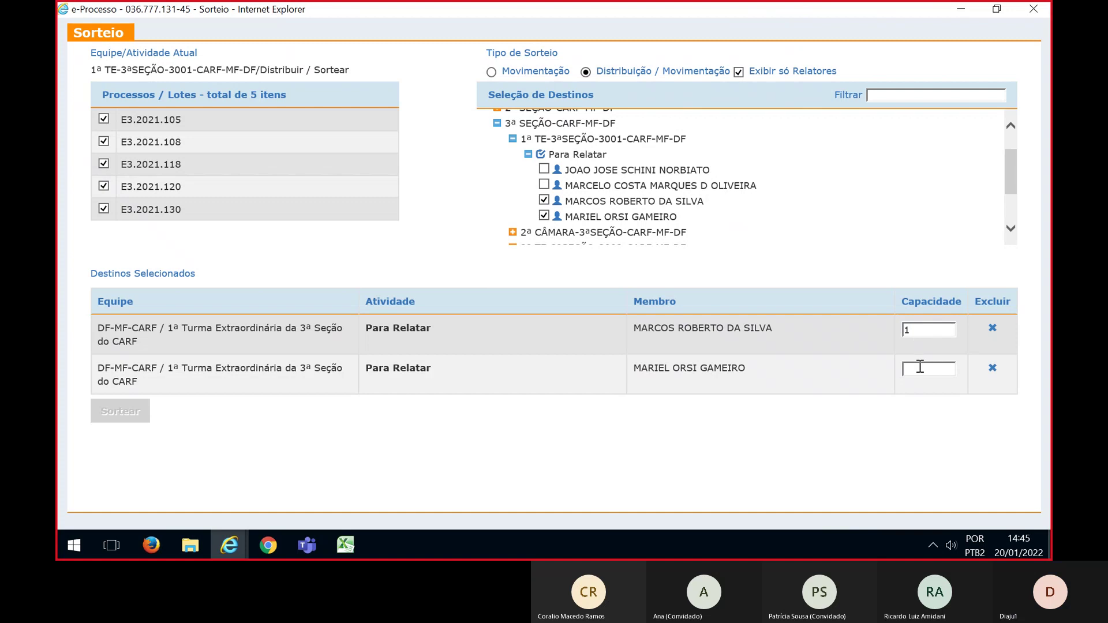
pyautogui.write('1')
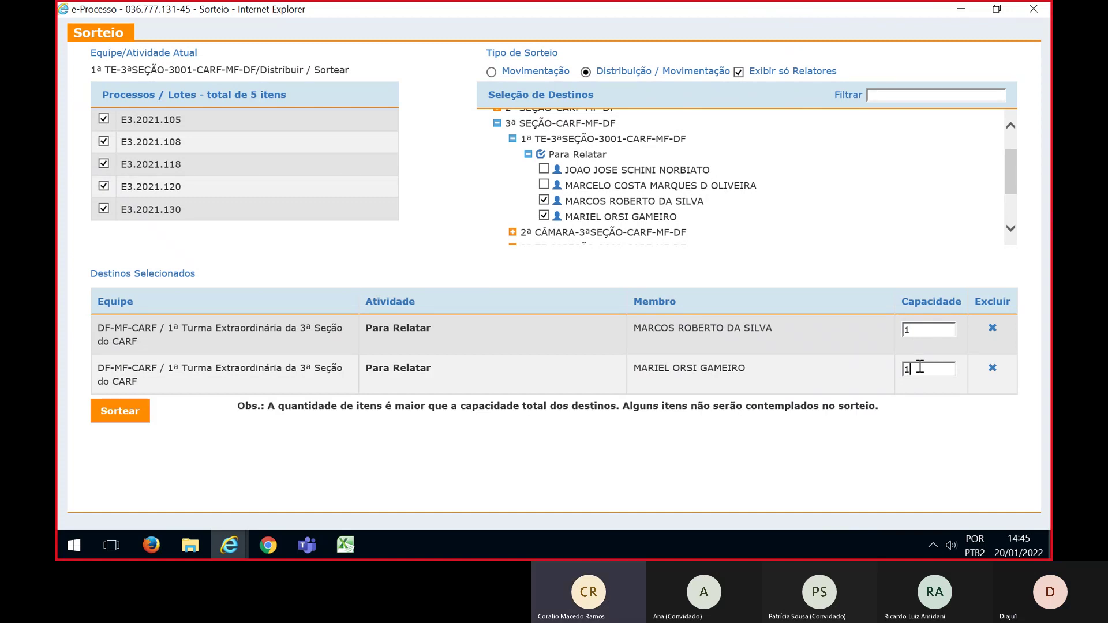
# Run and confirm the five-lot draw, moving E3.2021.105 and E3.2021.108, then compare with the Excel plan
pyautogui.click(137, 423)
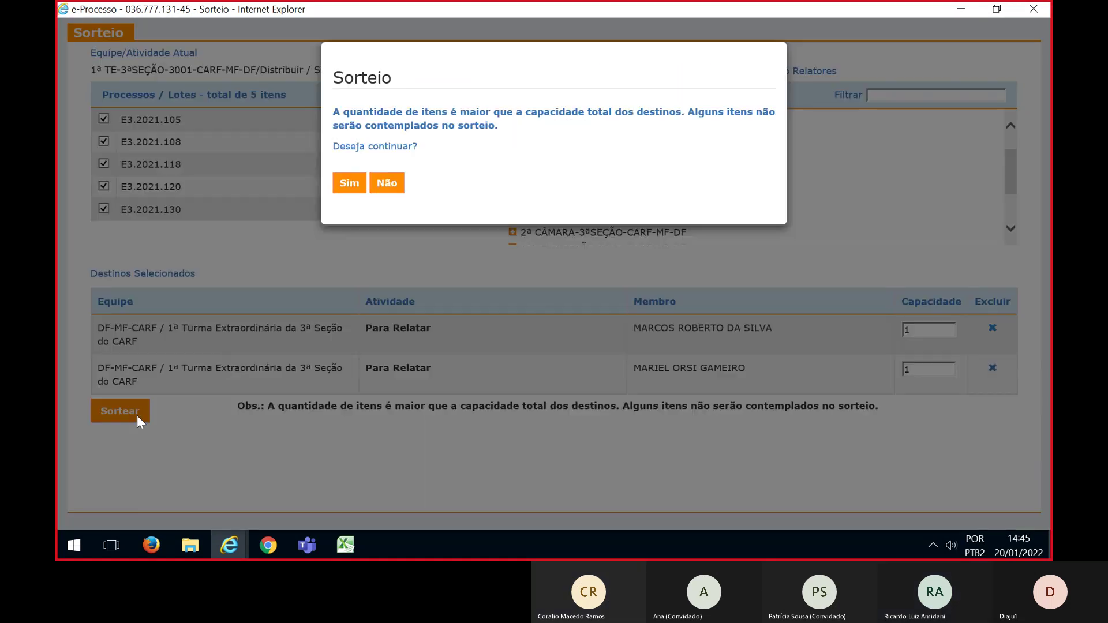
pyautogui.click(350, 182)
pyautogui.click(350, 146)
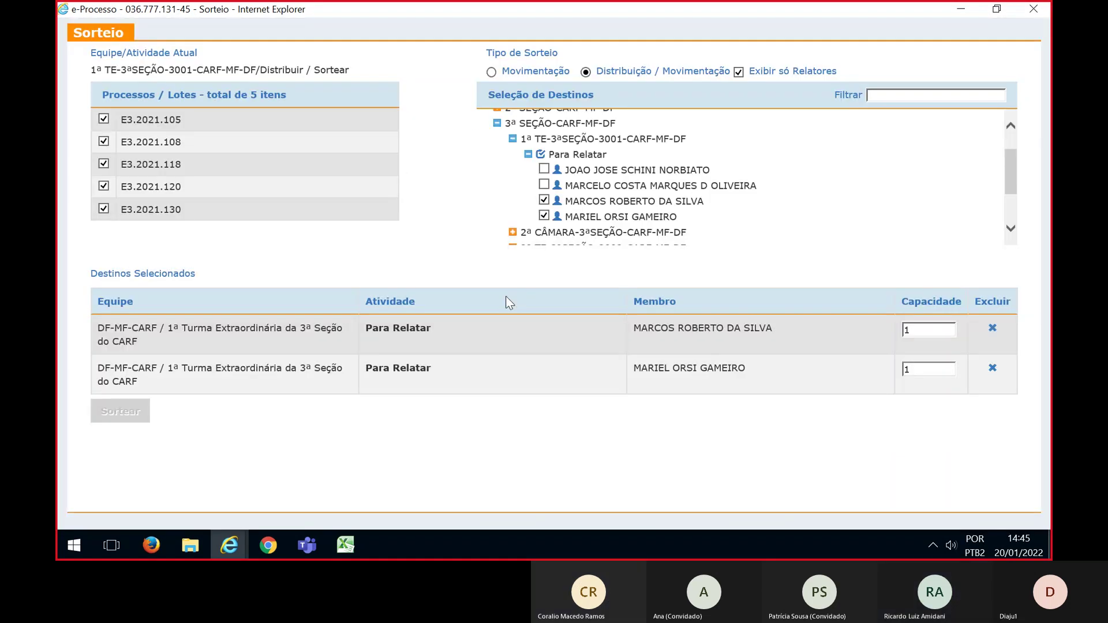
pyautogui.hotkey('alt', 'Tab')
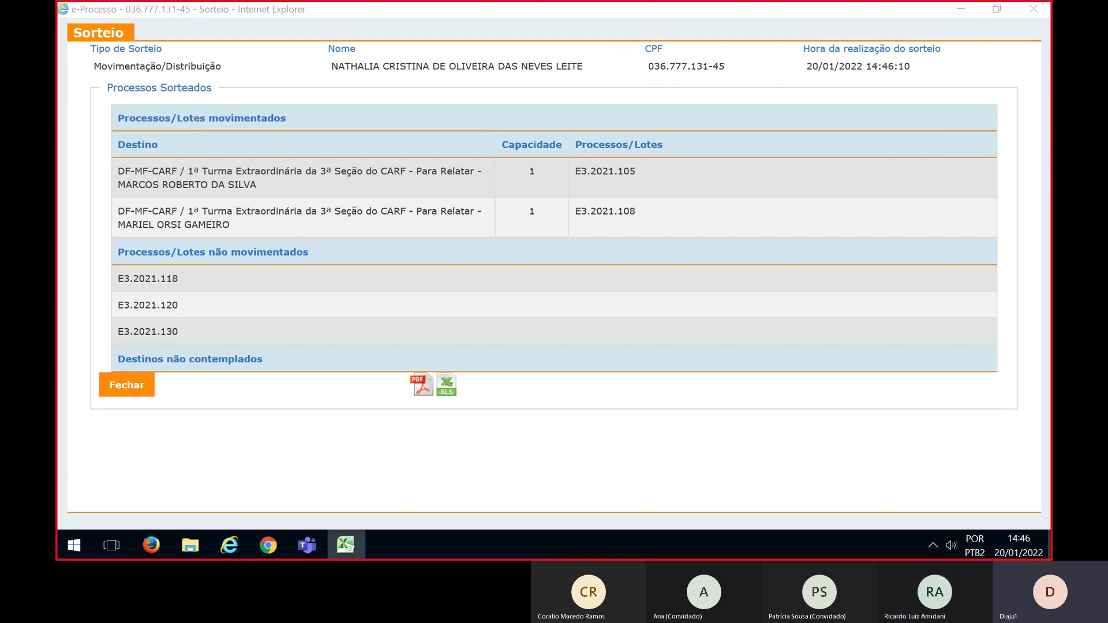
pyautogui.hotkey('alt', 'Tab')
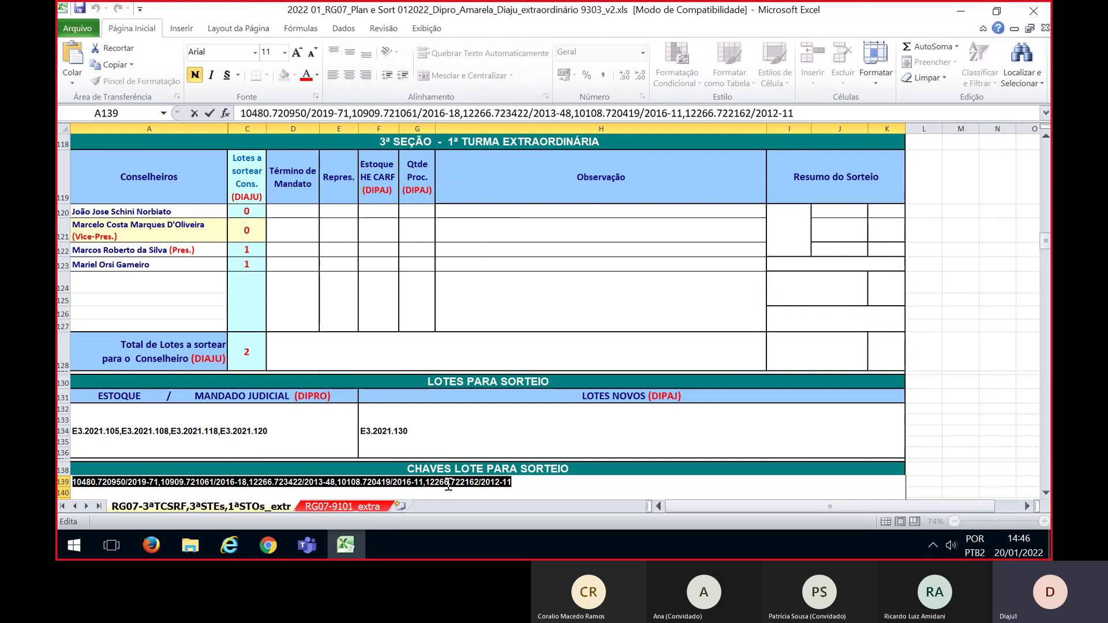
pyautogui.press('Escape')
pyautogui.click(513, 431)
pyautogui.scroll(-2, 513, 431)
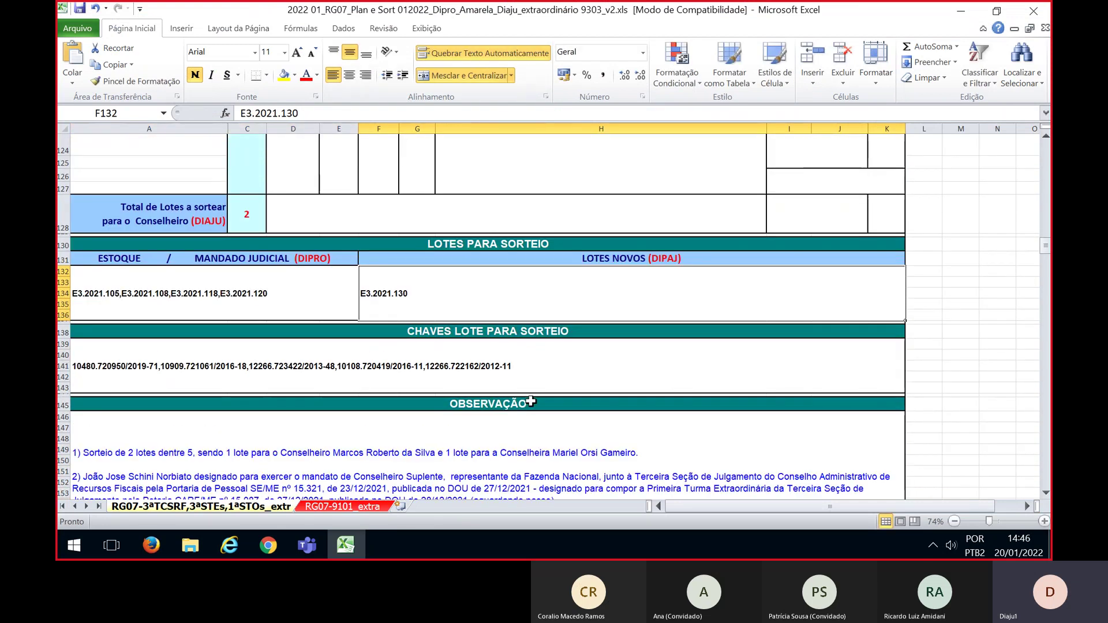
pyautogui.scroll(1, 721, 411)
pyautogui.scroll(1, 721, 410)
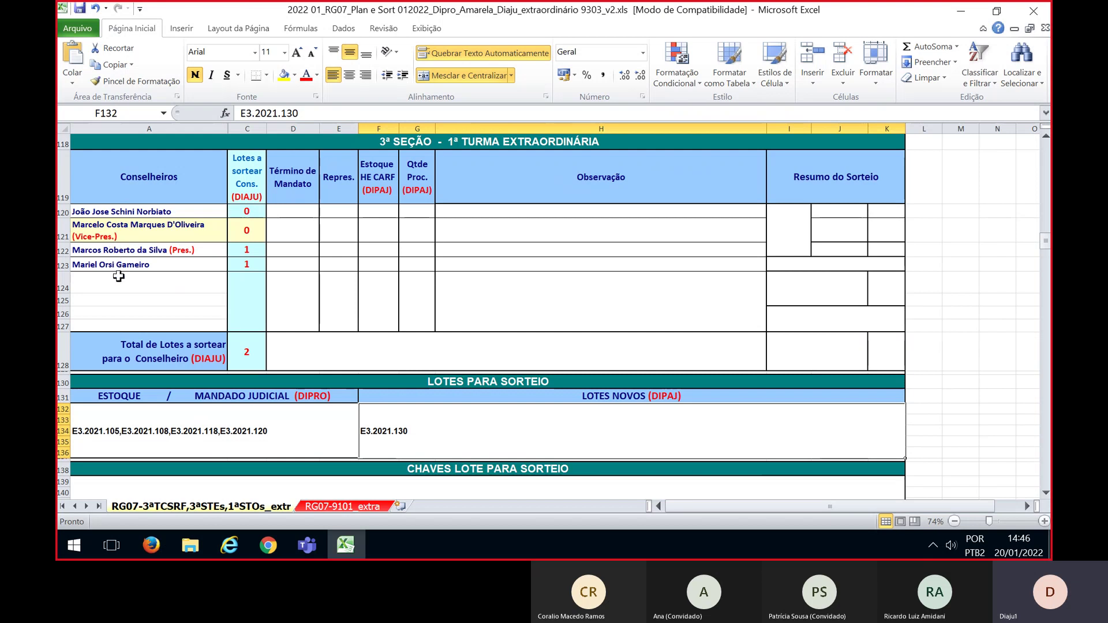
pyautogui.click(247, 252)
pyautogui.click(246, 262)
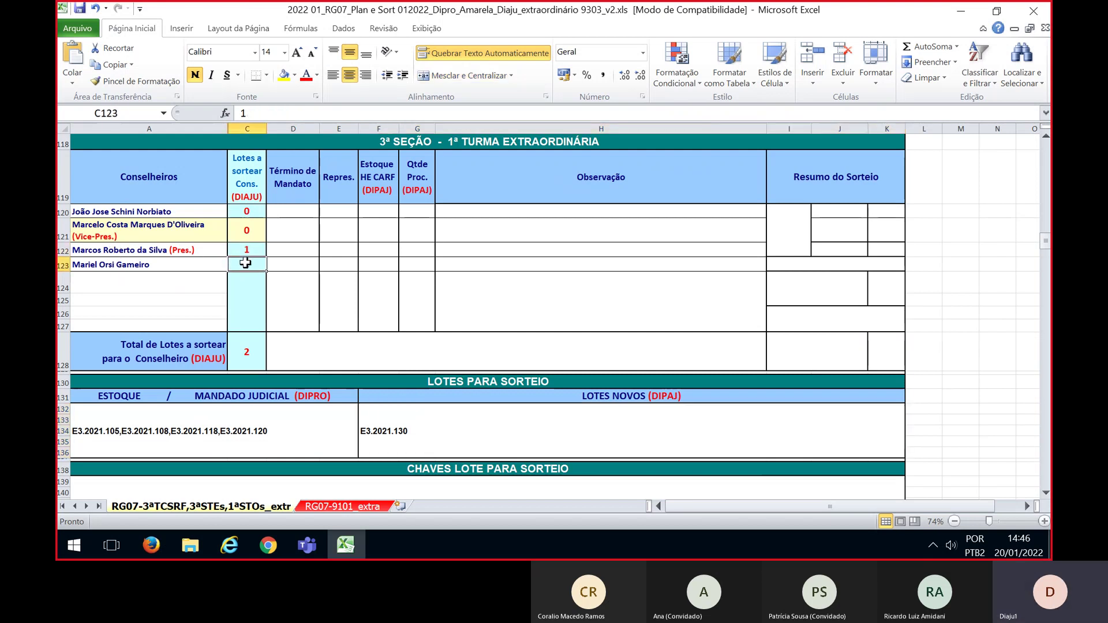
pyautogui.click(242, 354)
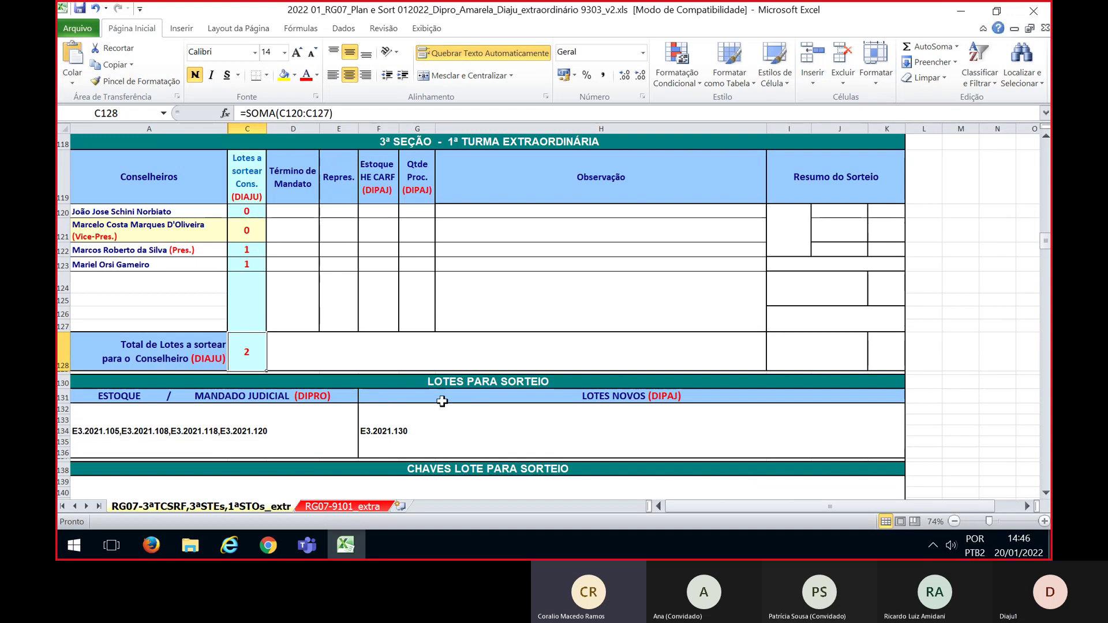
pyautogui.scroll(-1, 442, 401)
pyautogui.scroll(-1, 442, 401)
pyautogui.scroll(1, 510, 395)
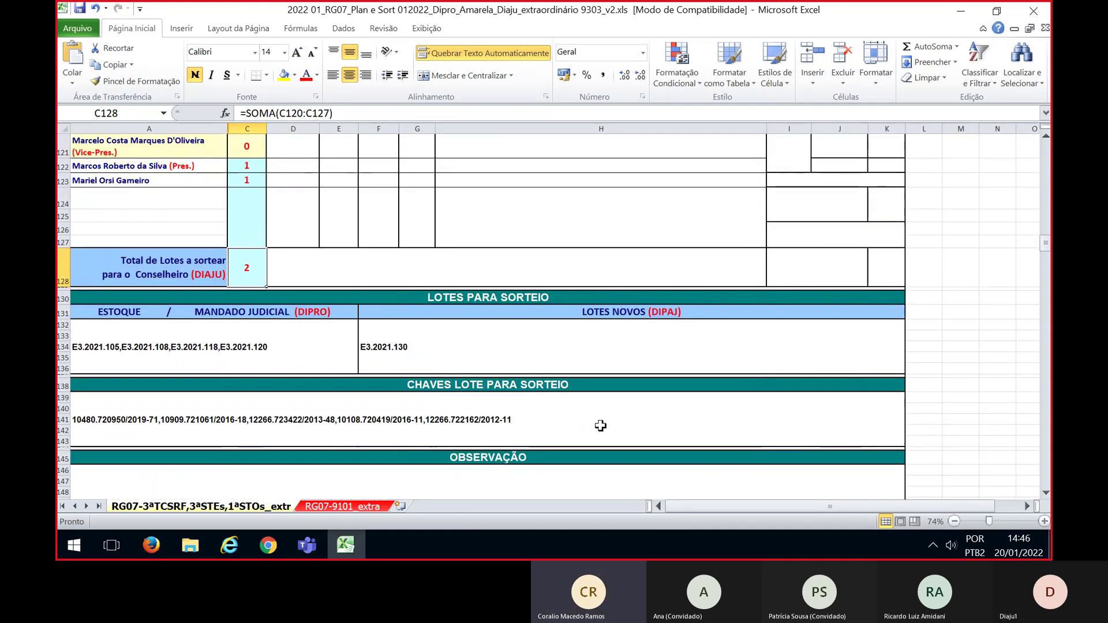
pyautogui.scroll(2, 612, 439)
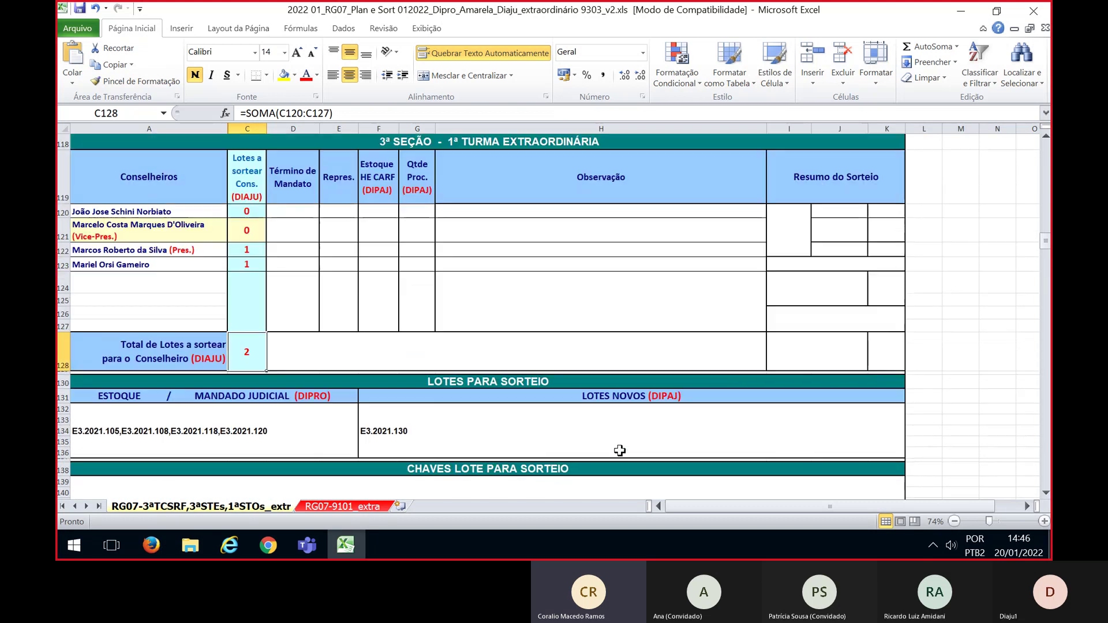
pyautogui.scroll(-2, 619, 450)
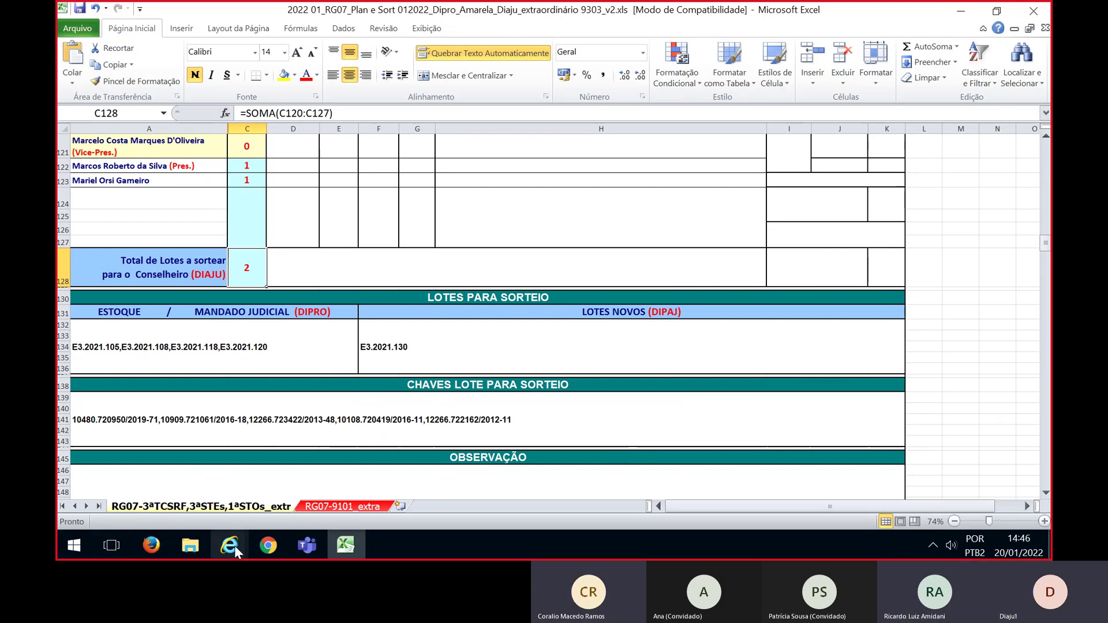
# Compare the E3.2021 draw results with the Excel plan's 2ª Turma section, then close them
pyautogui.hotkey('alt', 'Tab')
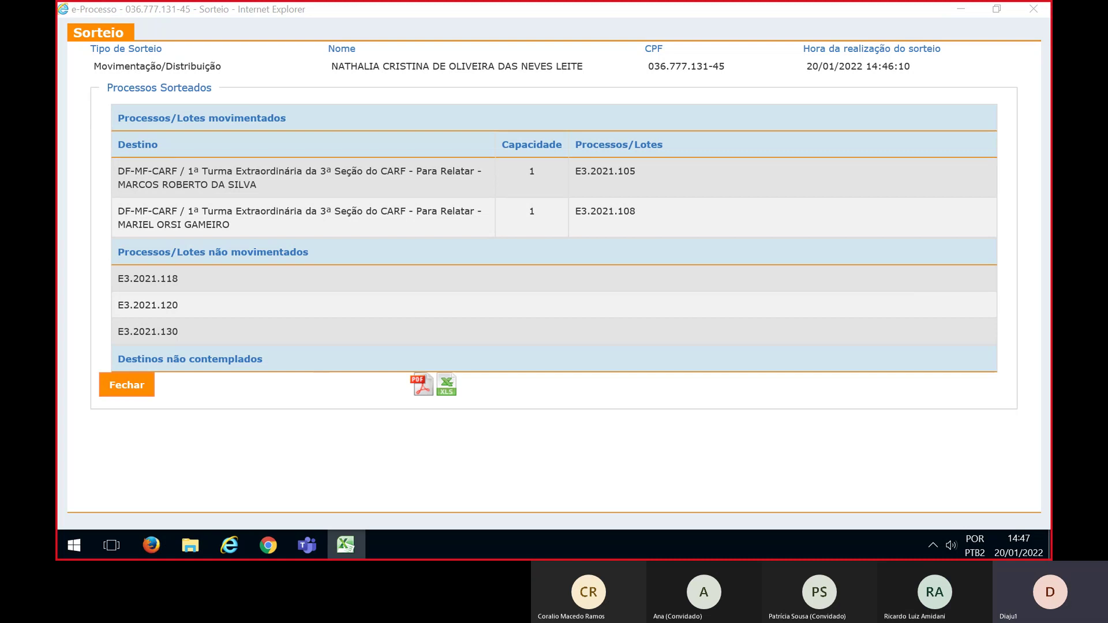
pyautogui.hotkey('alt', 'Tab')
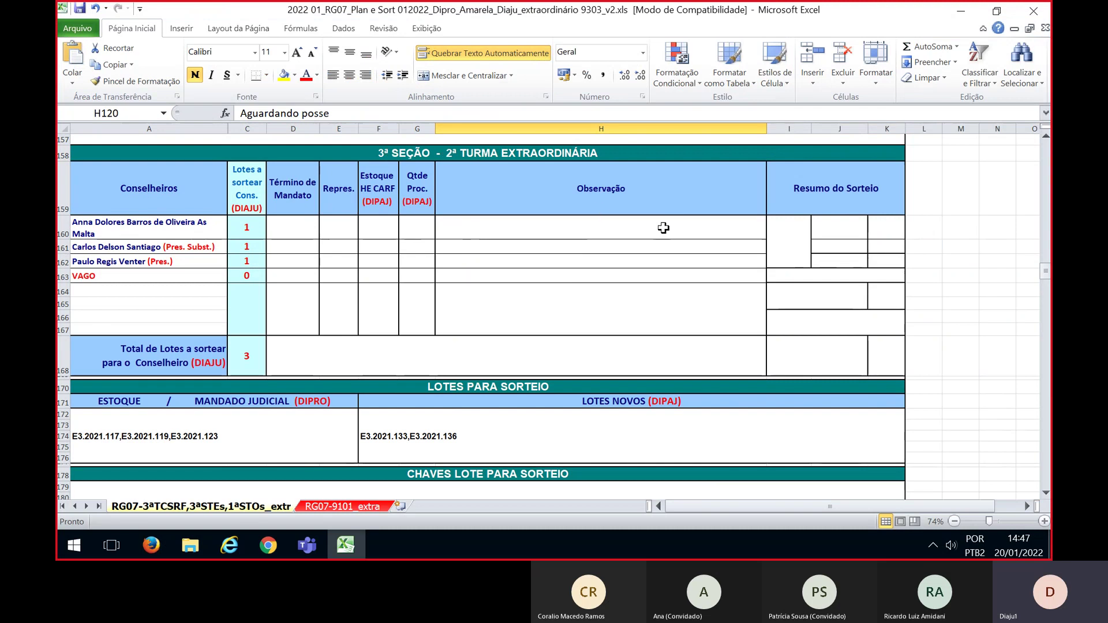
pyautogui.doubleClick(856, 11)
pyautogui.hotkey('alt', 'Tab')
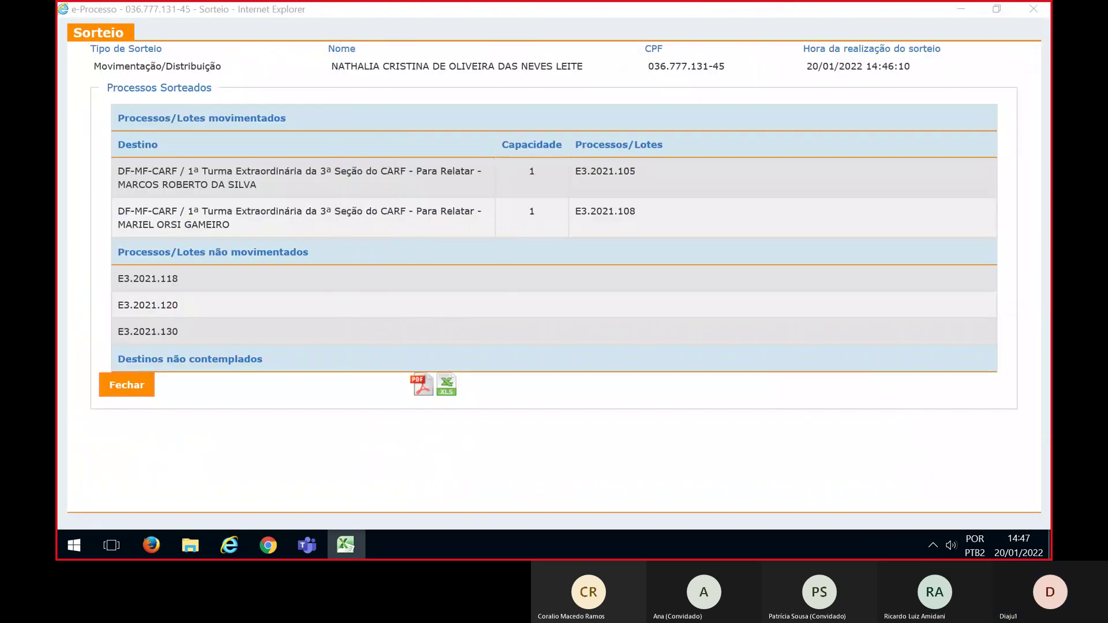
pyautogui.click(150, 395)
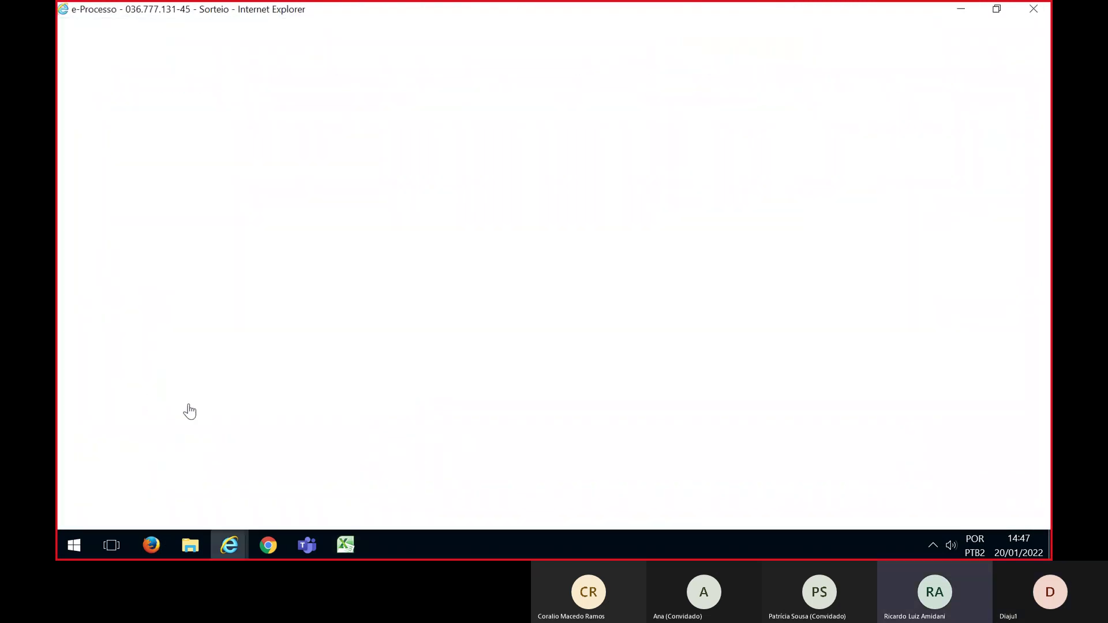
# Switch the work box to team 2ª TE-3ªSEÇÃO-3002 with the SORTEIO-FILTRO filter
pyautogui.click(669, 372)
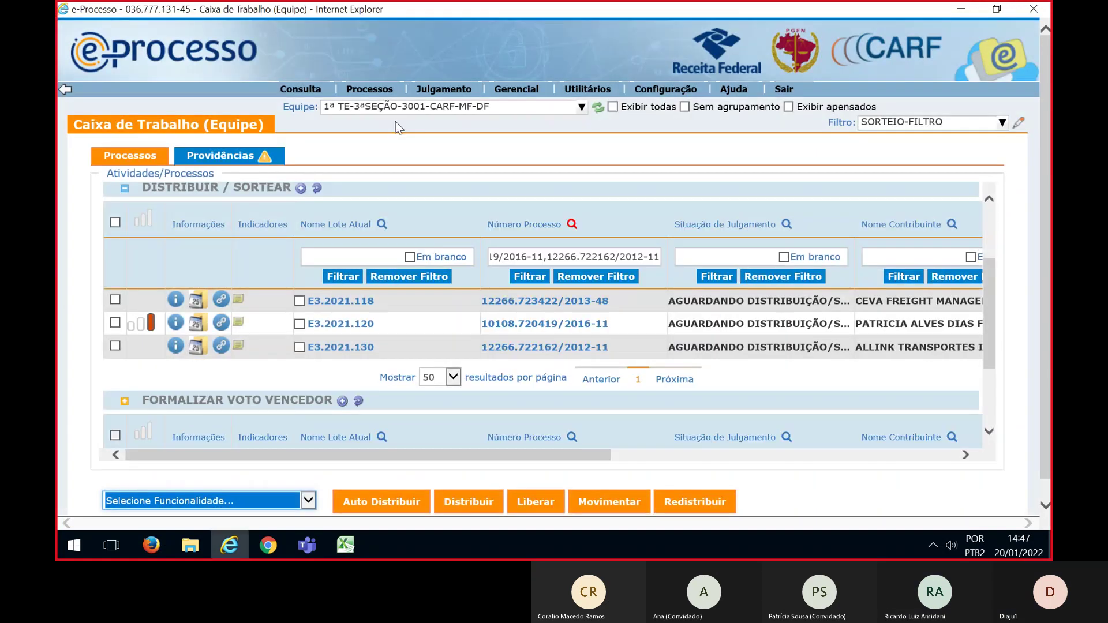
pyautogui.click(397, 106)
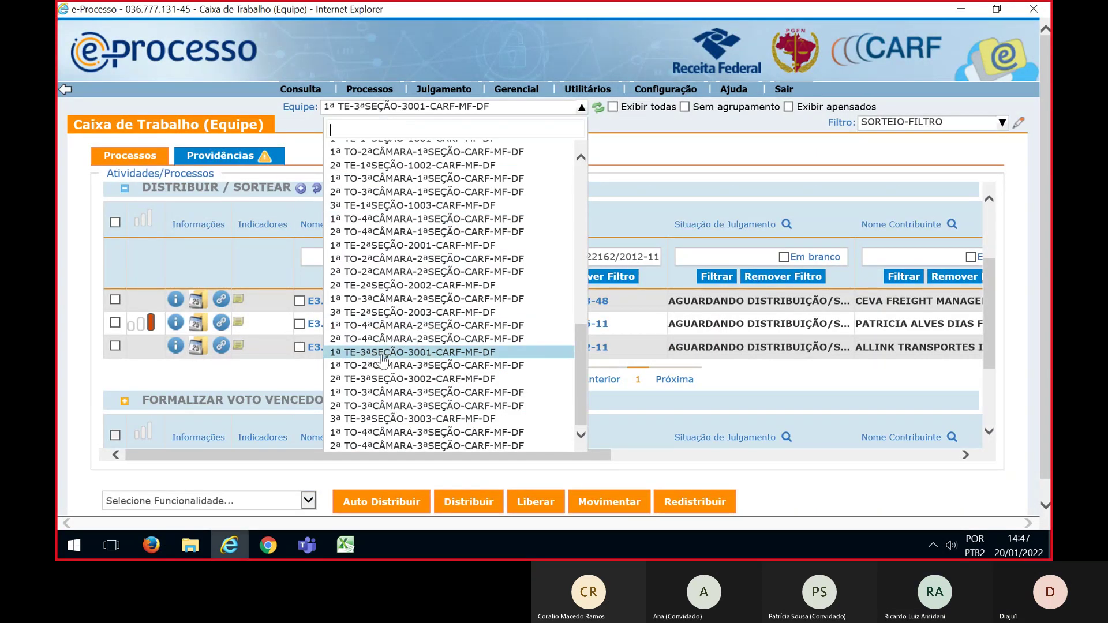
pyautogui.click(369, 378)
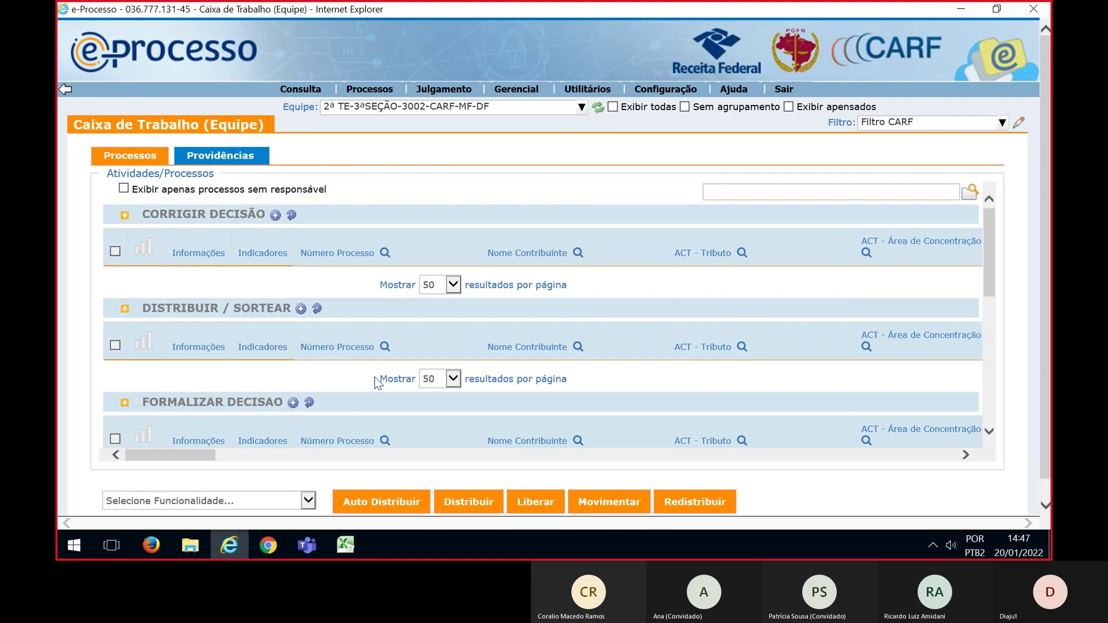
pyautogui.click(916, 128)
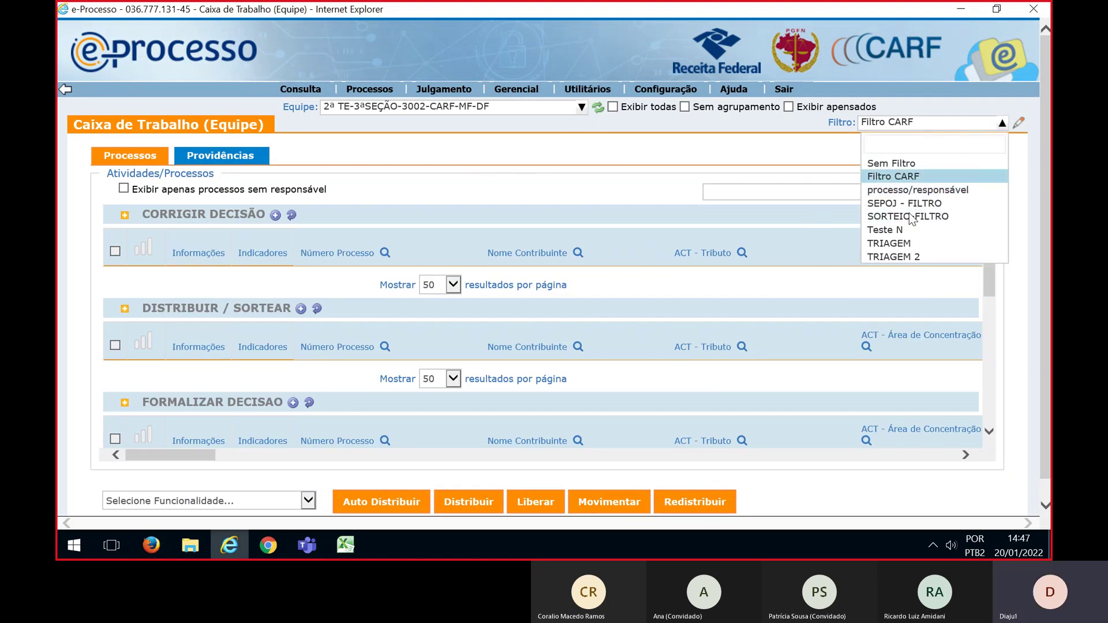
pyautogui.click(912, 216)
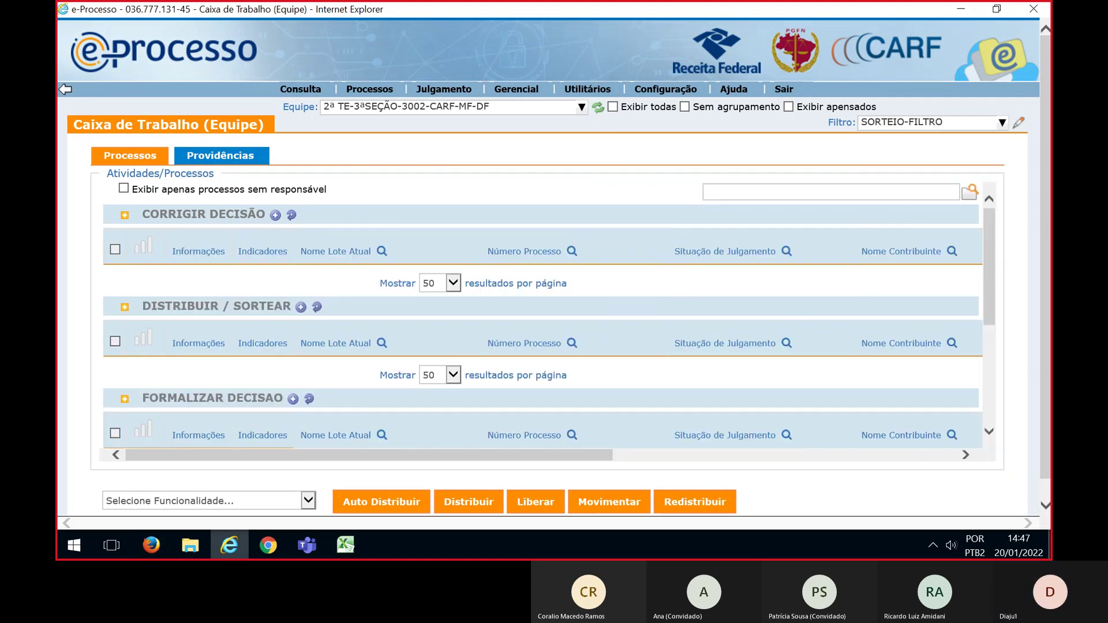
# Filter to the lot keys pasted from Excel, tick all five lots, and choose Sortear
pyautogui.hotkey('alt', 'Tab')
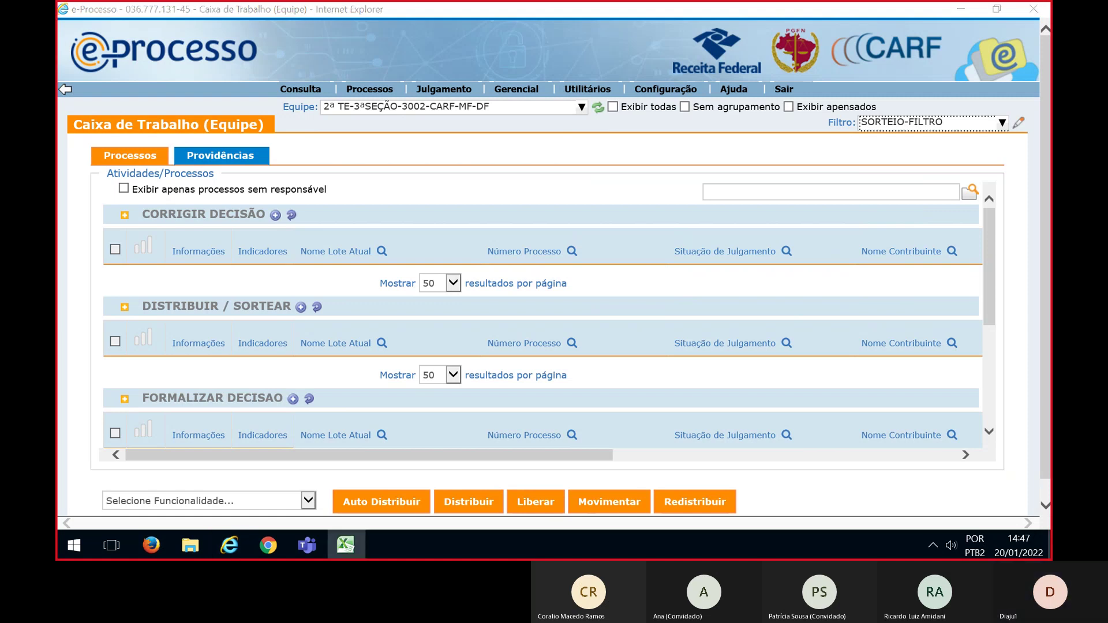
pyautogui.click(571, 342)
pyautogui.hotkey('ctrl', 'v')
pyautogui.click(522, 398)
pyautogui.scroll(-3, 323, 323)
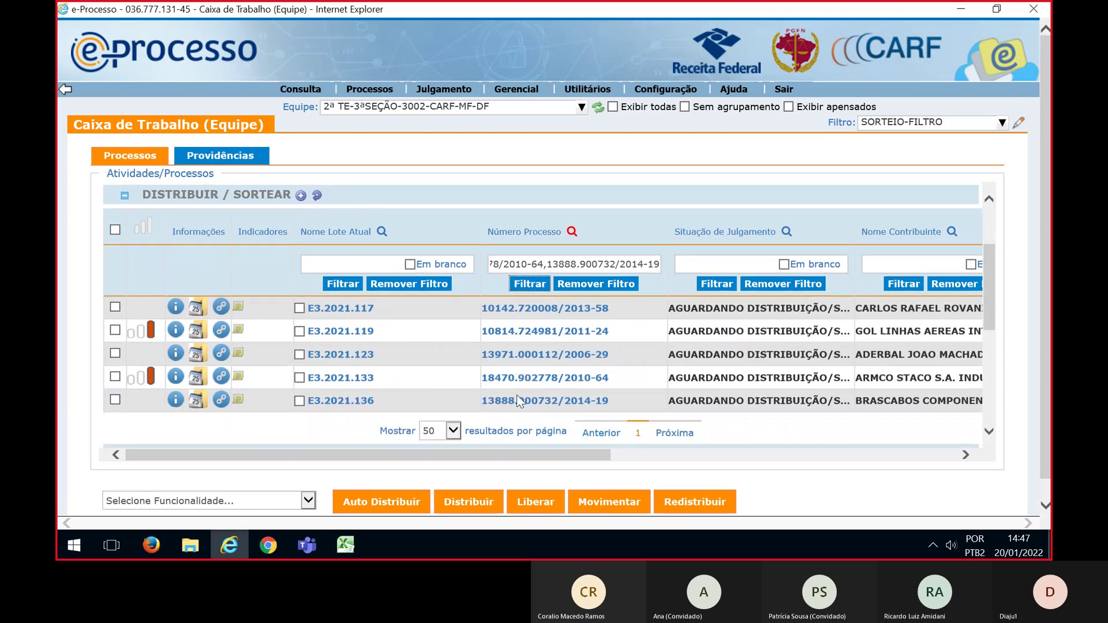
pyautogui.click(115, 222)
pyautogui.click(308, 500)
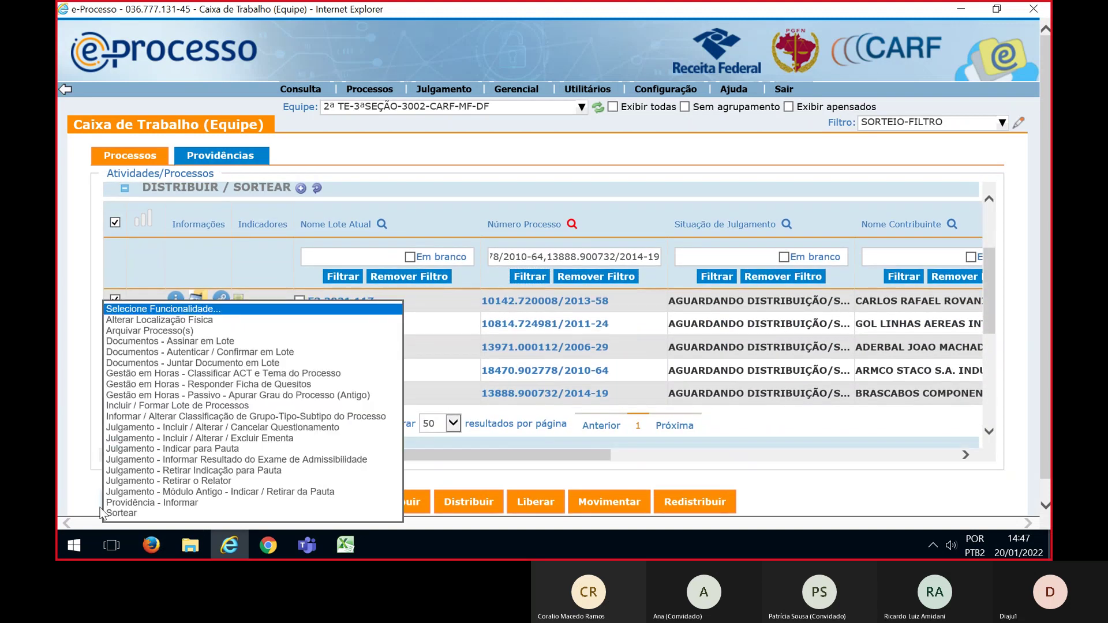
pyautogui.click(121, 513)
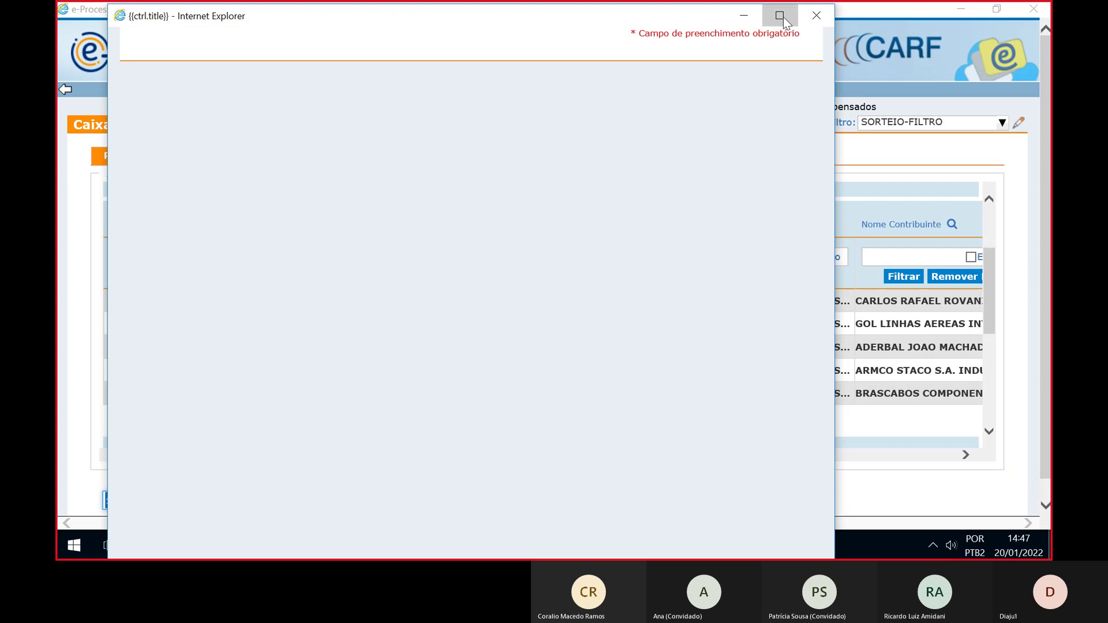
# Set a distribution draw and add the three 2ª TE-3ªSEÇÃO-3002 Para Relatar counselors as destinations
pyautogui.click(779, 17)
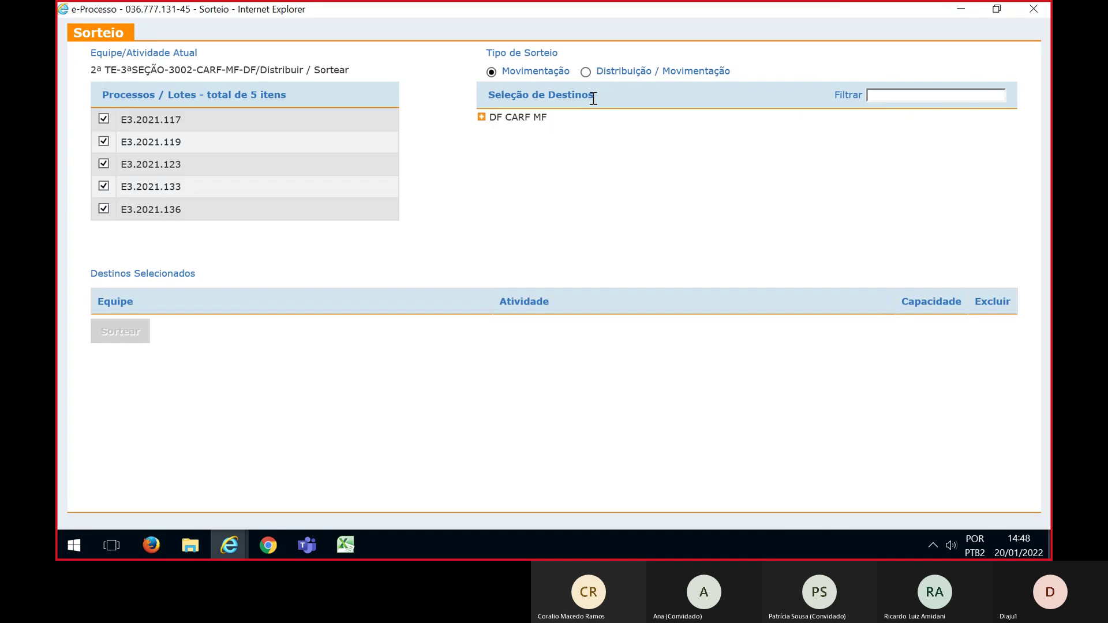
pyautogui.click(585, 72)
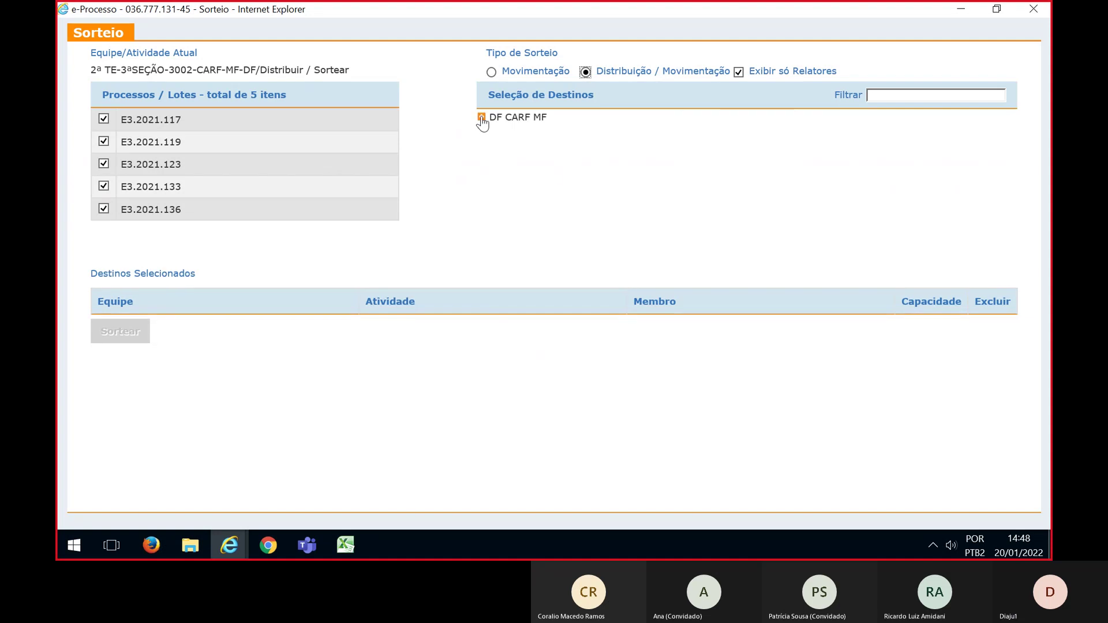
pyautogui.click(481, 117)
pyautogui.click(497, 164)
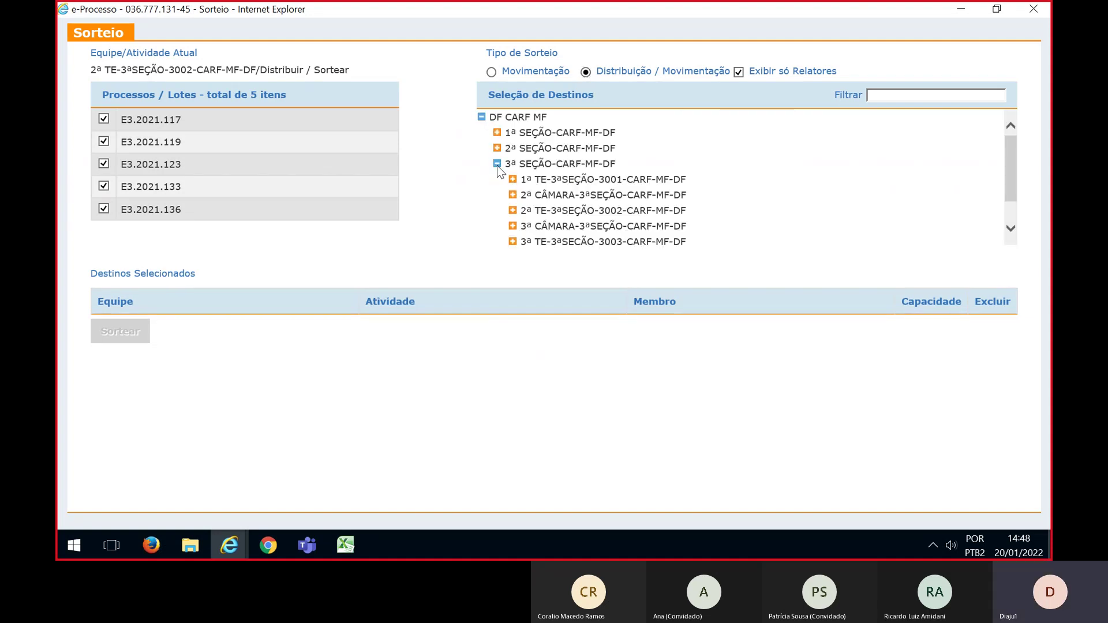
pyautogui.scroll(-1, 523, 173)
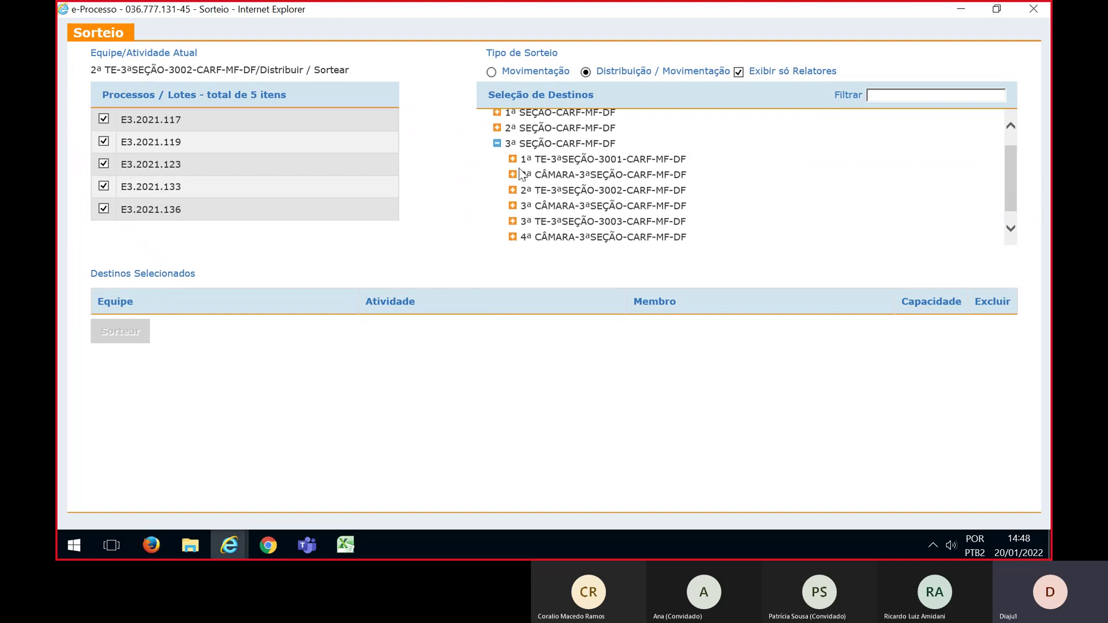
pyautogui.click(512, 190)
pyautogui.click(528, 205)
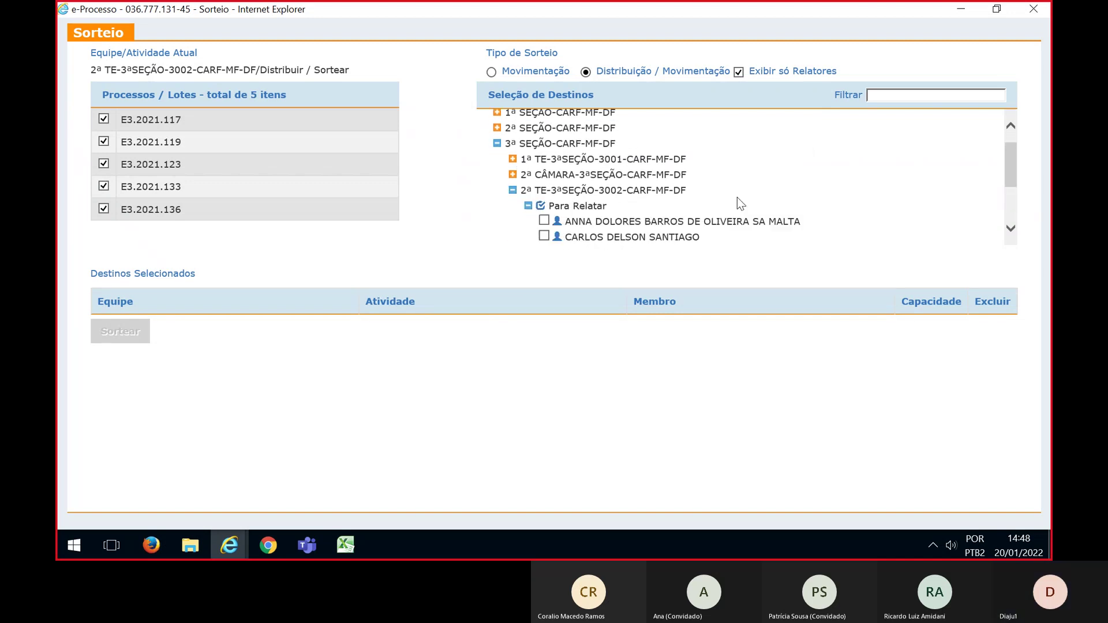
pyautogui.scroll(-2, 782, 201)
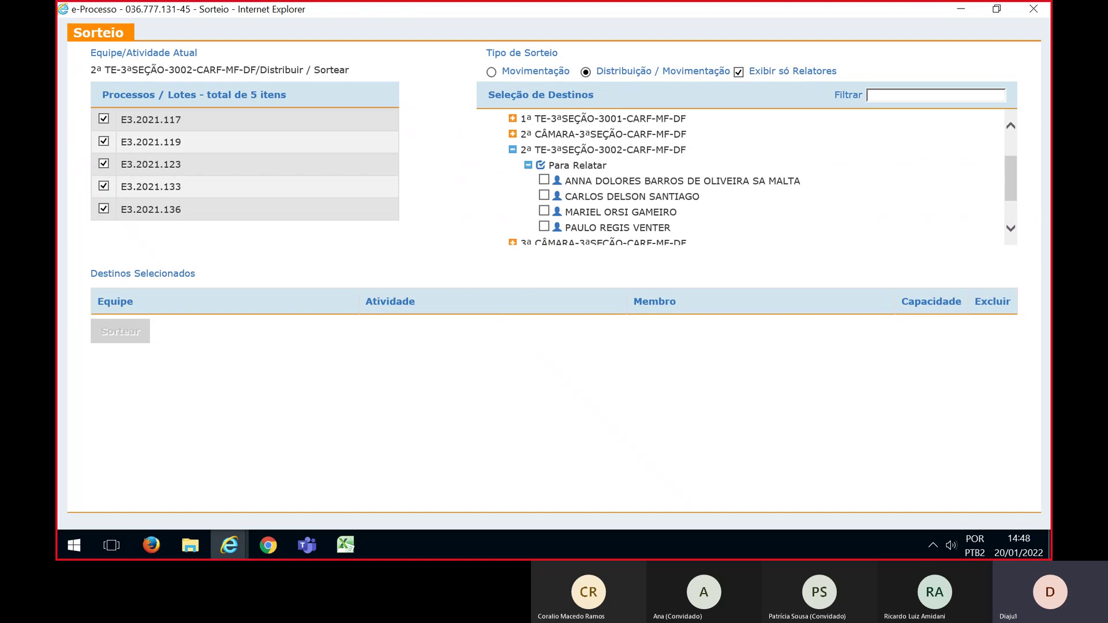
pyautogui.click(543, 179)
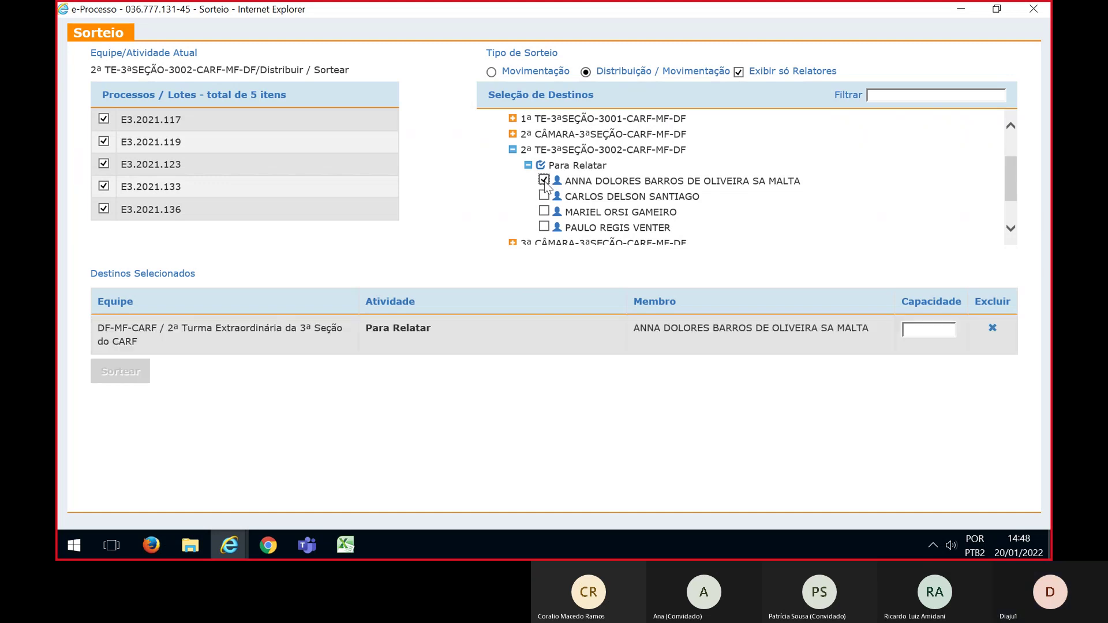
pyautogui.click(543, 195)
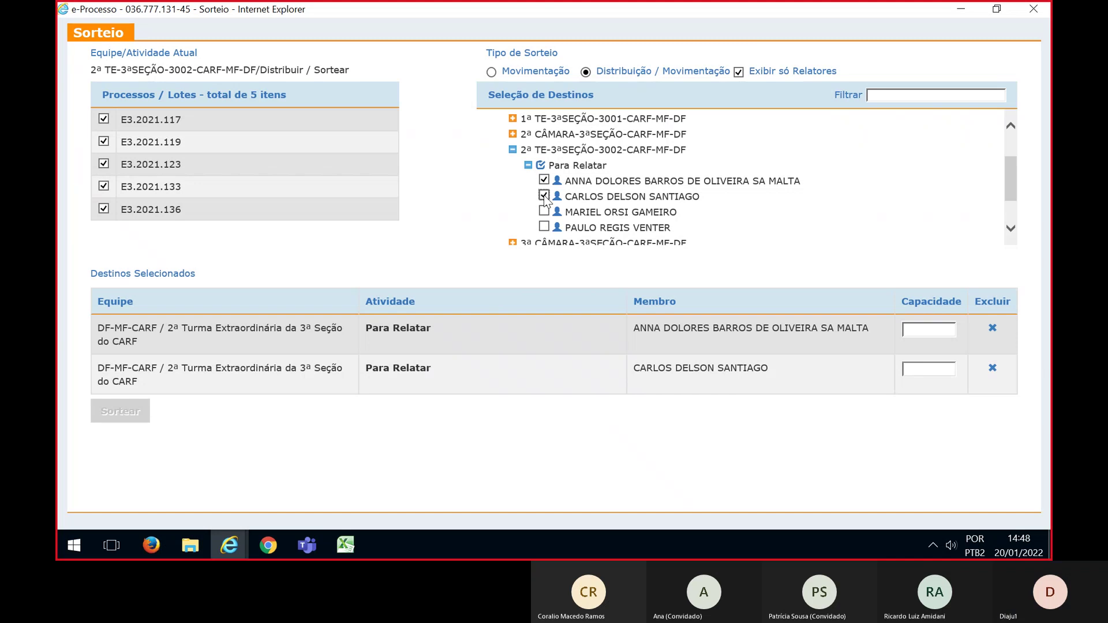
pyautogui.click(543, 228)
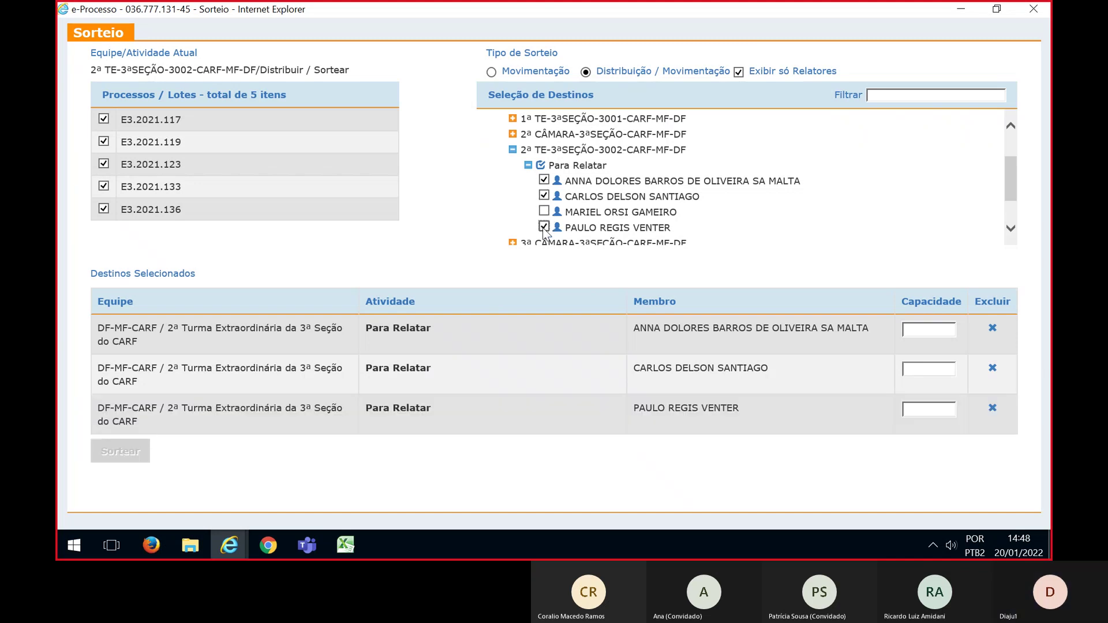
# Give each of the three counselors capacity 1 and run the draw, confirming with Sim
pyautogui.click(939, 331)
pyautogui.write('1')
pyautogui.click(939, 369)
pyautogui.write('1')
pyautogui.click(938, 409)
pyautogui.write('1')
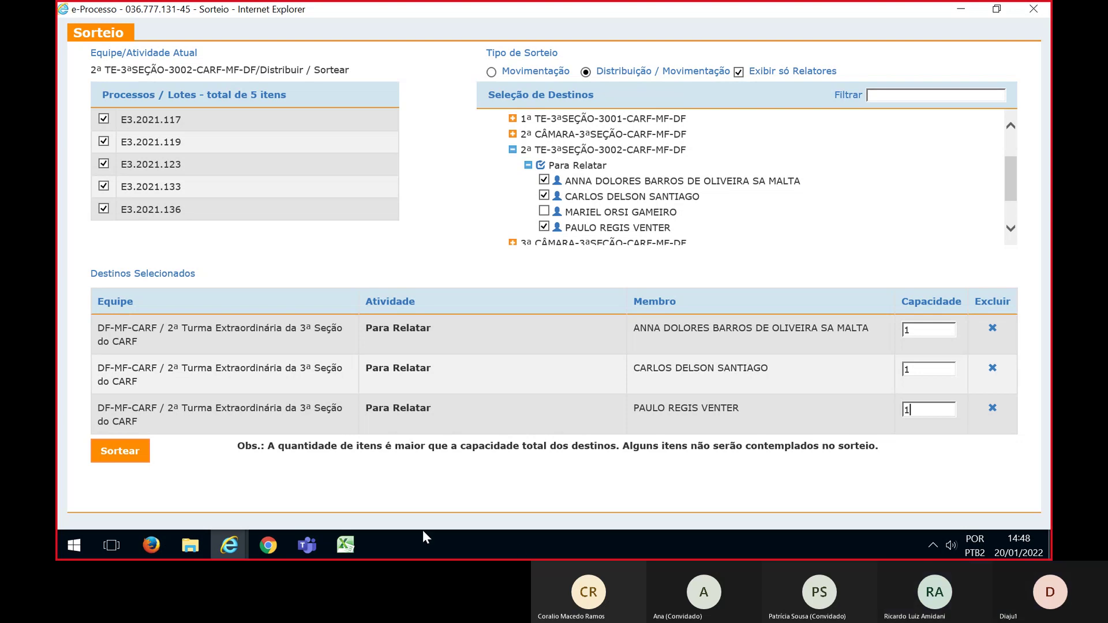
pyautogui.click(120, 452)
pyautogui.click(350, 183)
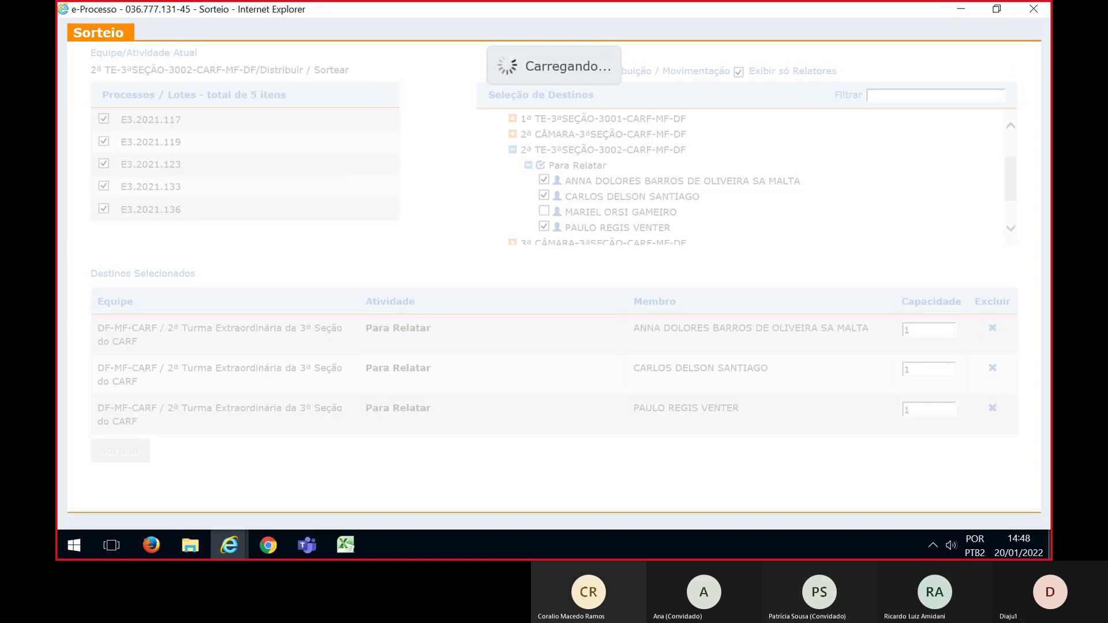
# Check the results (E3.2021.117, .119, .133 drawn; .123, .136 not) against Excel and close them
pyautogui.hotkey('alt', 'Tab')
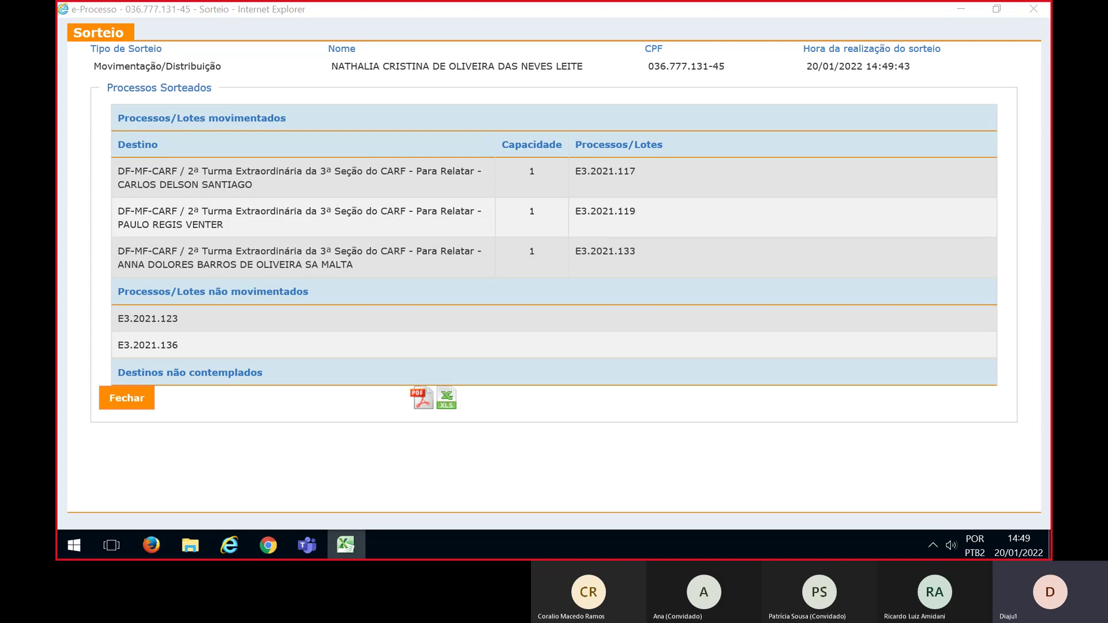
pyautogui.hotkey('alt', 'Tab')
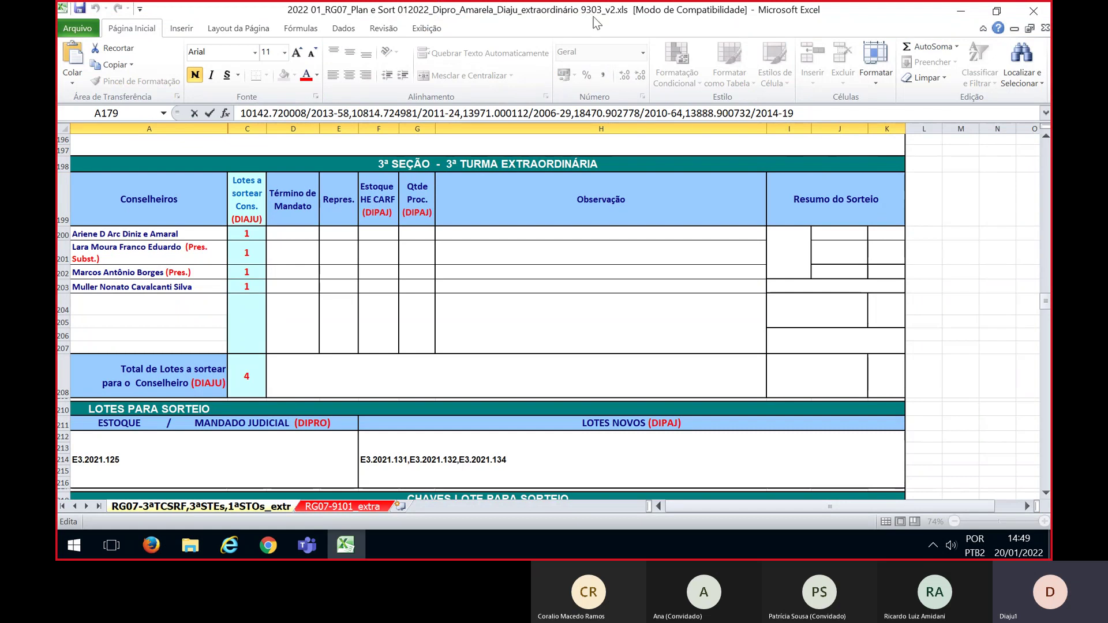
pyautogui.hotkey('alt', 'Tab')
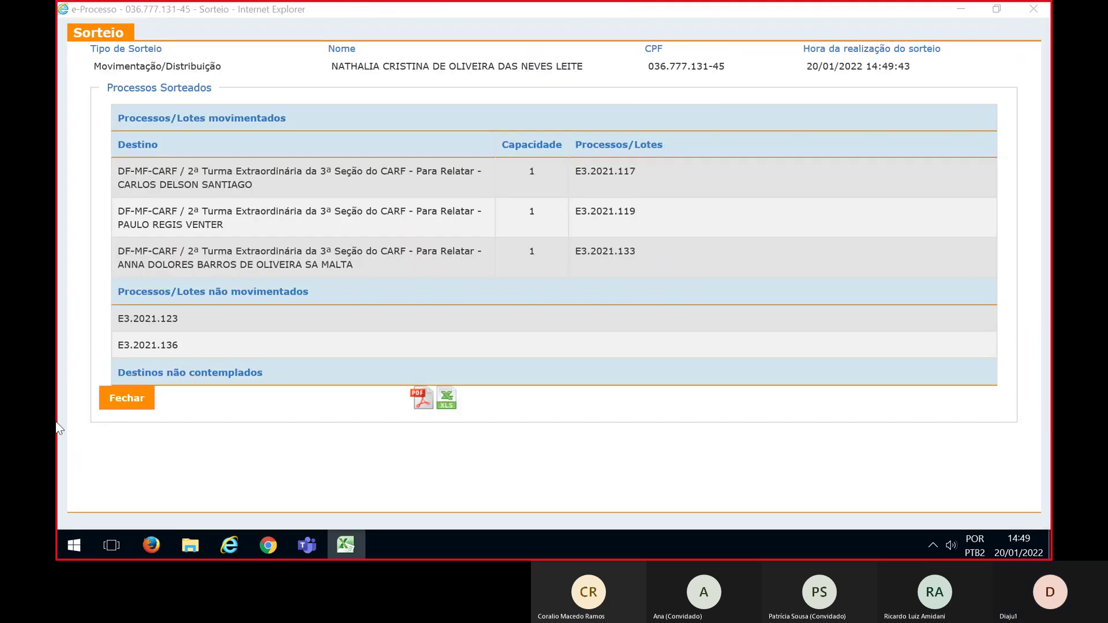
pyautogui.click(128, 400)
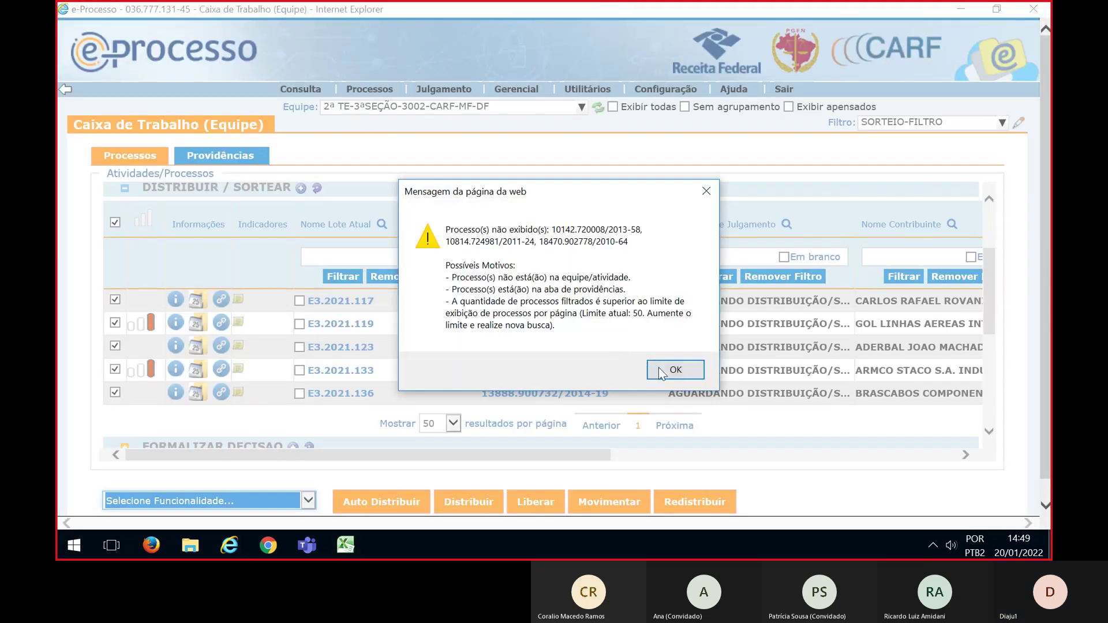
# Switch the work box to team 3ª TE-3ªSEÇÃO-3003-CARF-MF-DF with the SORTEIO-FILTRO filter
pyautogui.click(663, 368)
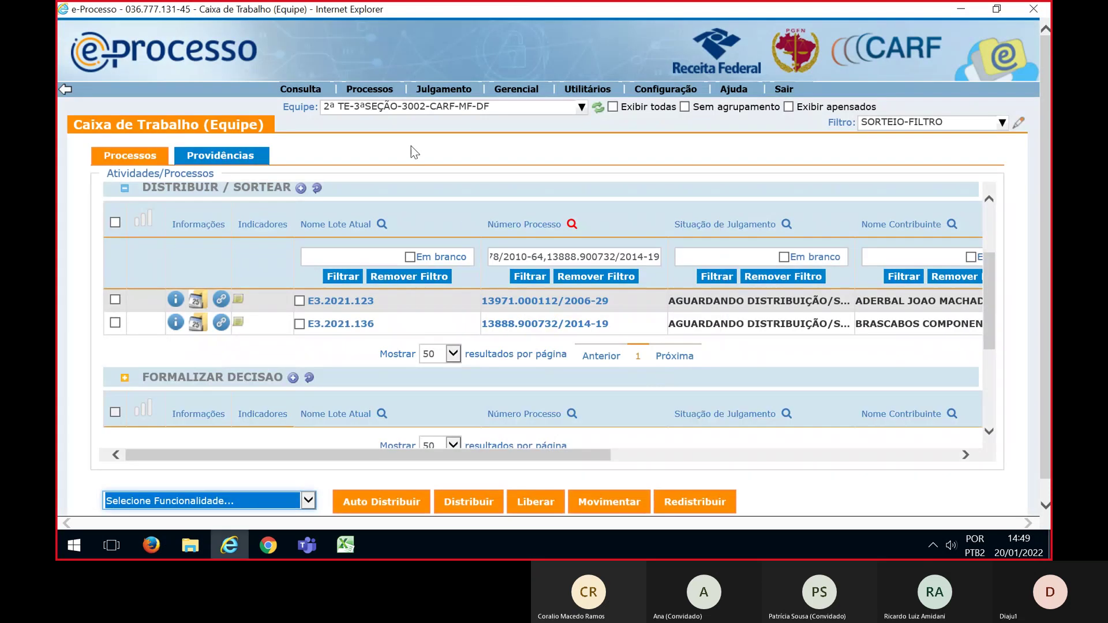
pyautogui.click(402, 112)
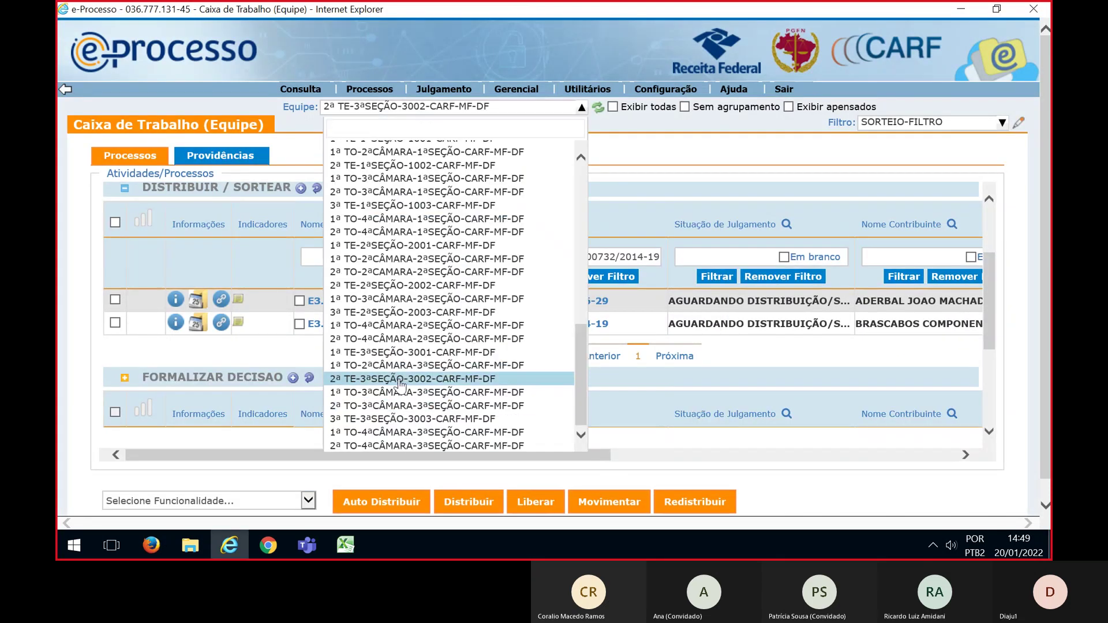
pyautogui.click(358, 419)
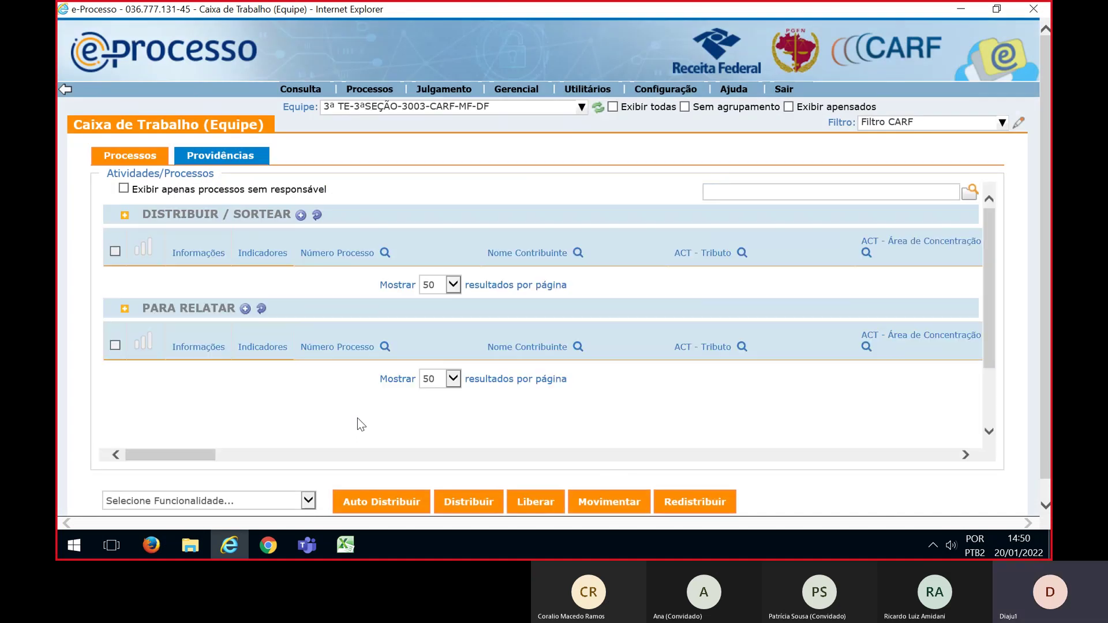
pyautogui.click(872, 123)
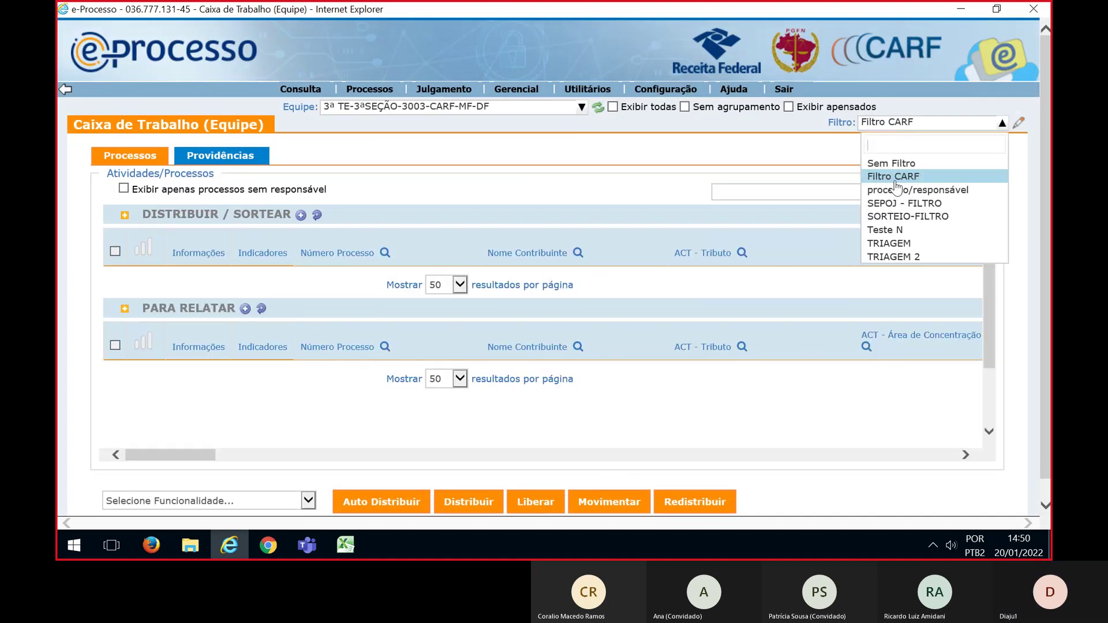
pyautogui.click(898, 216)
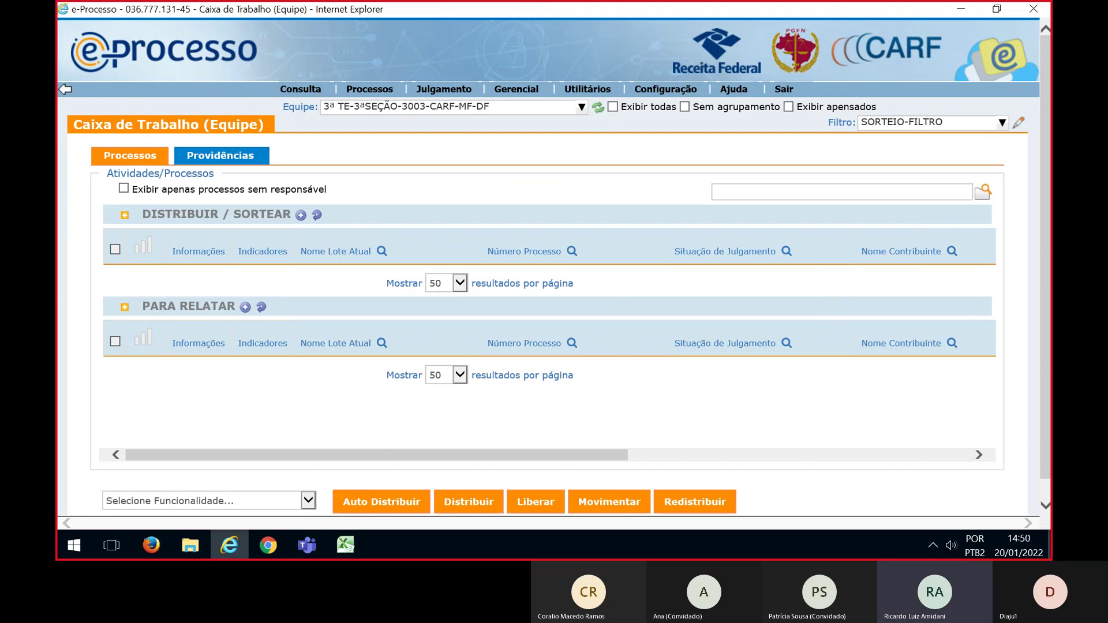
# Filter to the process numbers pasted from Excel, tick all four lots, and choose Sortear
pyautogui.hotkey('alt', 'Tab')
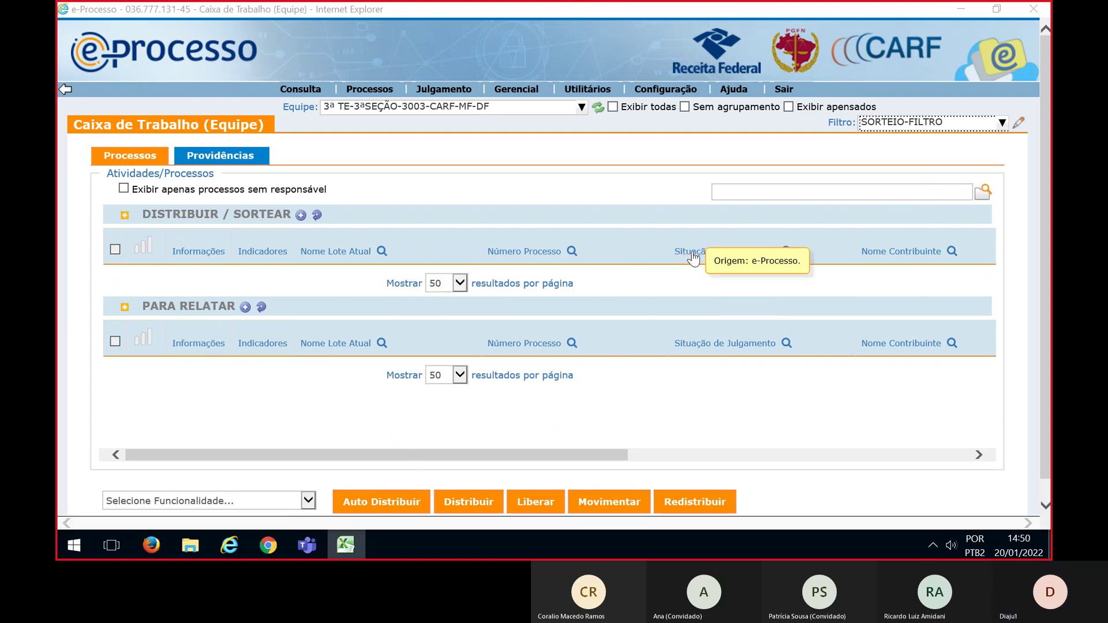
pyautogui.click(572, 251)
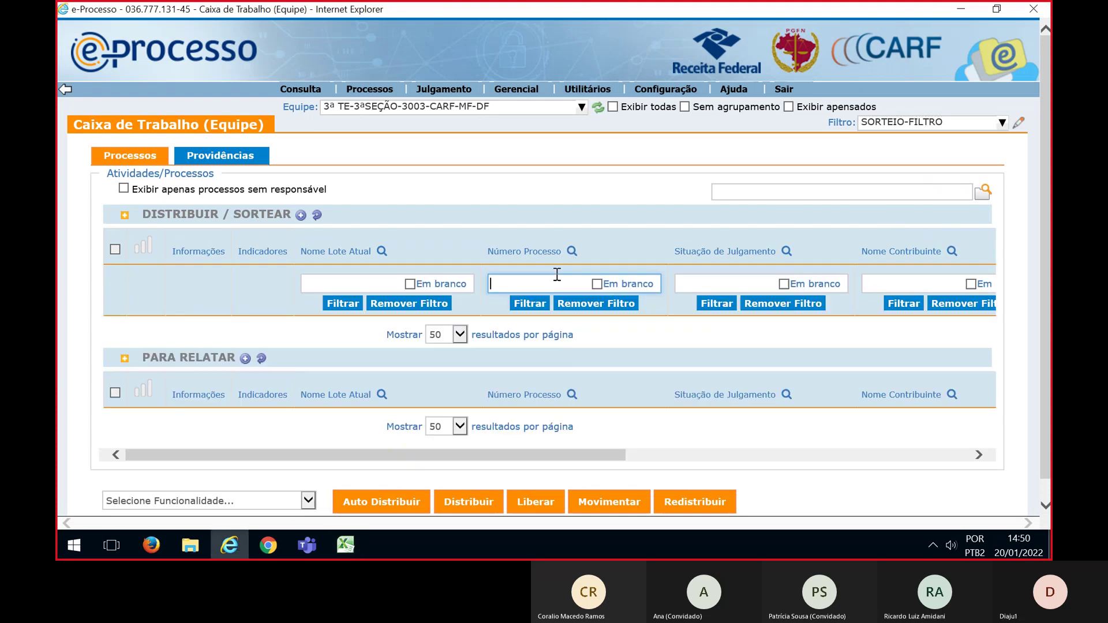
pyautogui.click(552, 279)
pyautogui.click(538, 306)
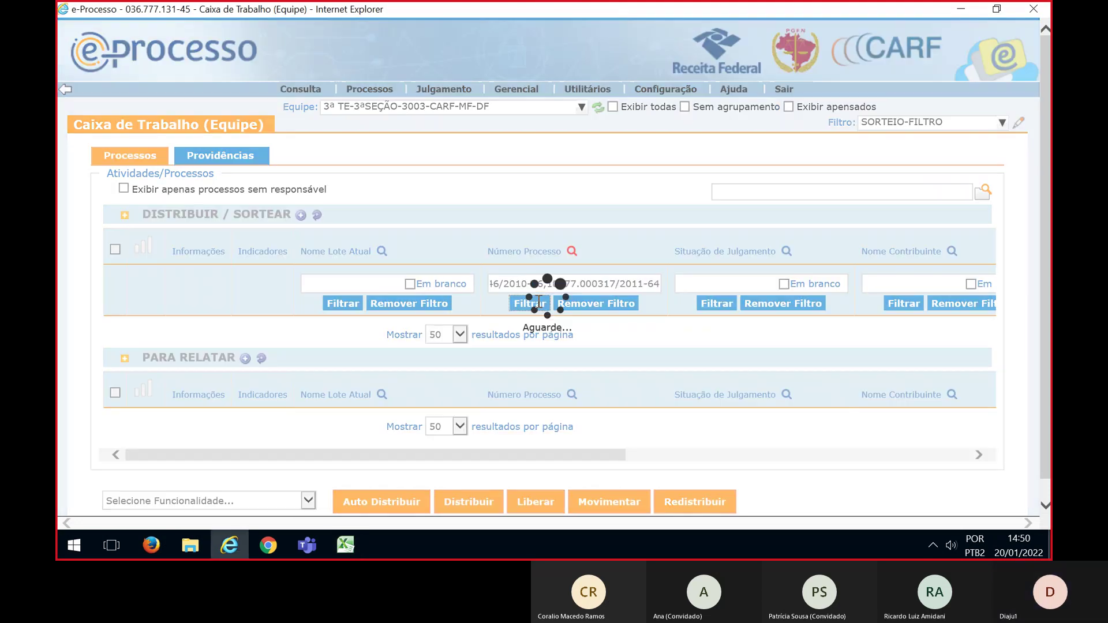
pyautogui.click(115, 249)
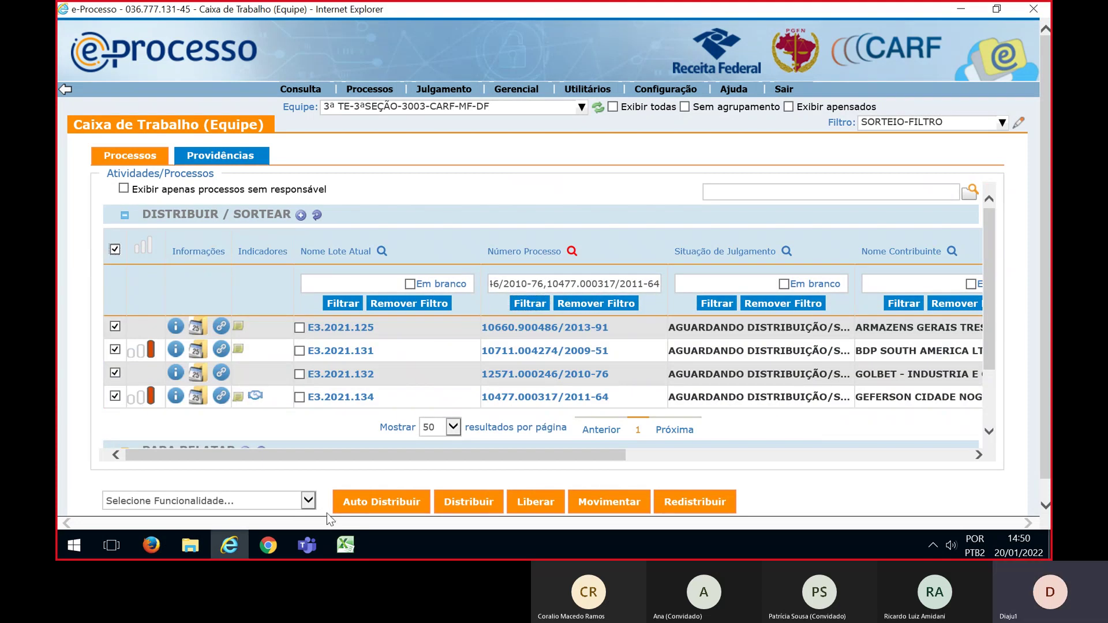
pyautogui.click(309, 500)
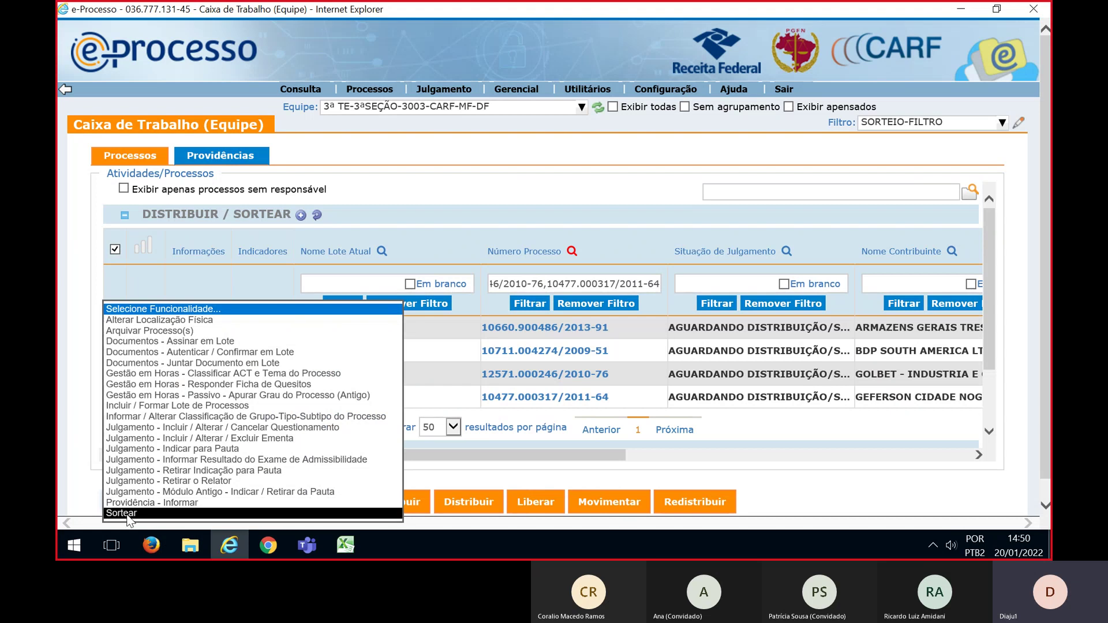
pyautogui.click(126, 509)
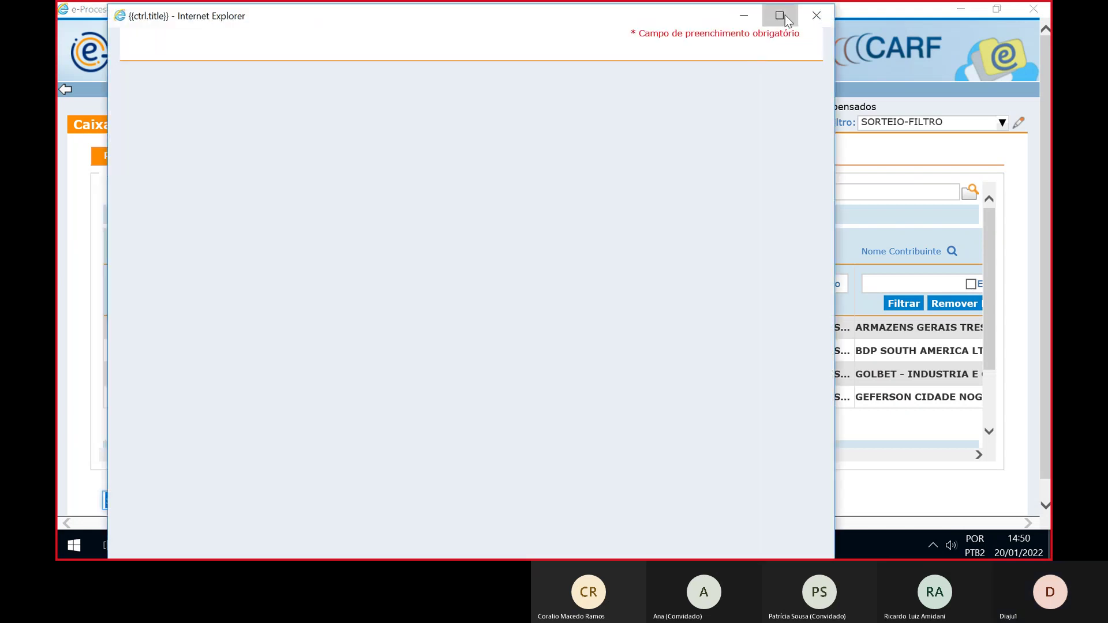
# Set the draw to Distribuição / Movimentação and open the 3ª TE-3ªSEÇÃO-3003 Para Relatar list
pyautogui.click(782, 15)
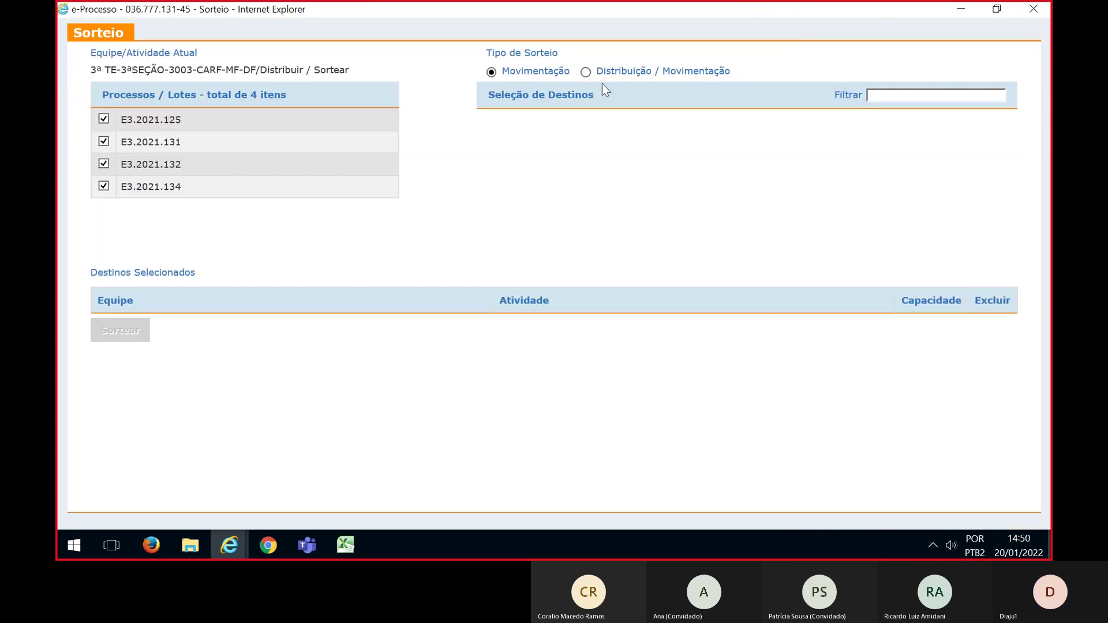
pyautogui.click(585, 71)
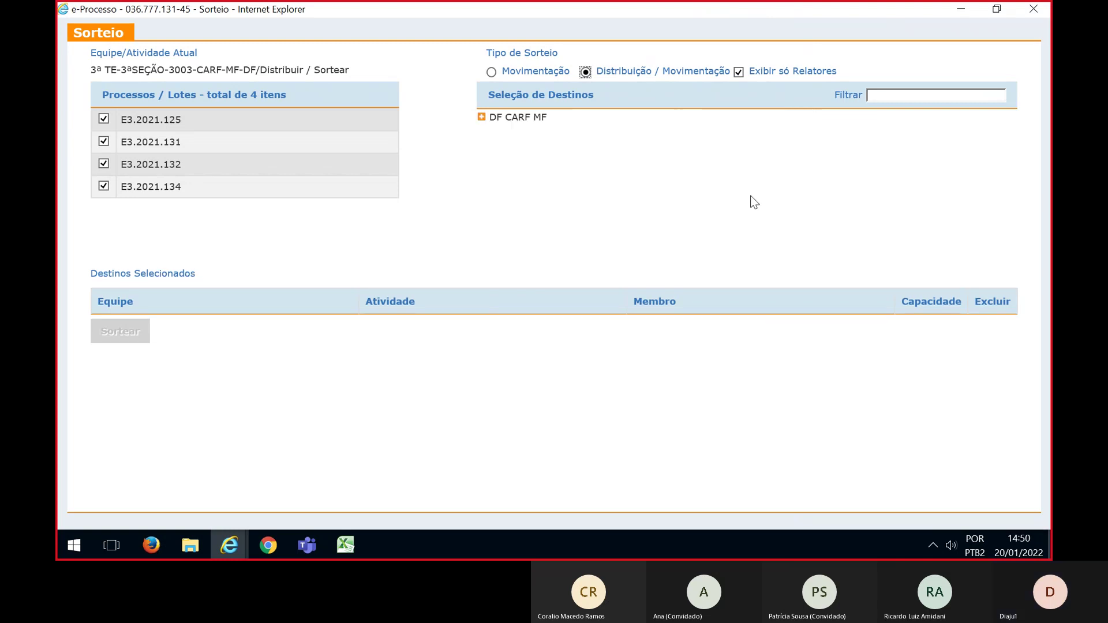
pyautogui.click(481, 117)
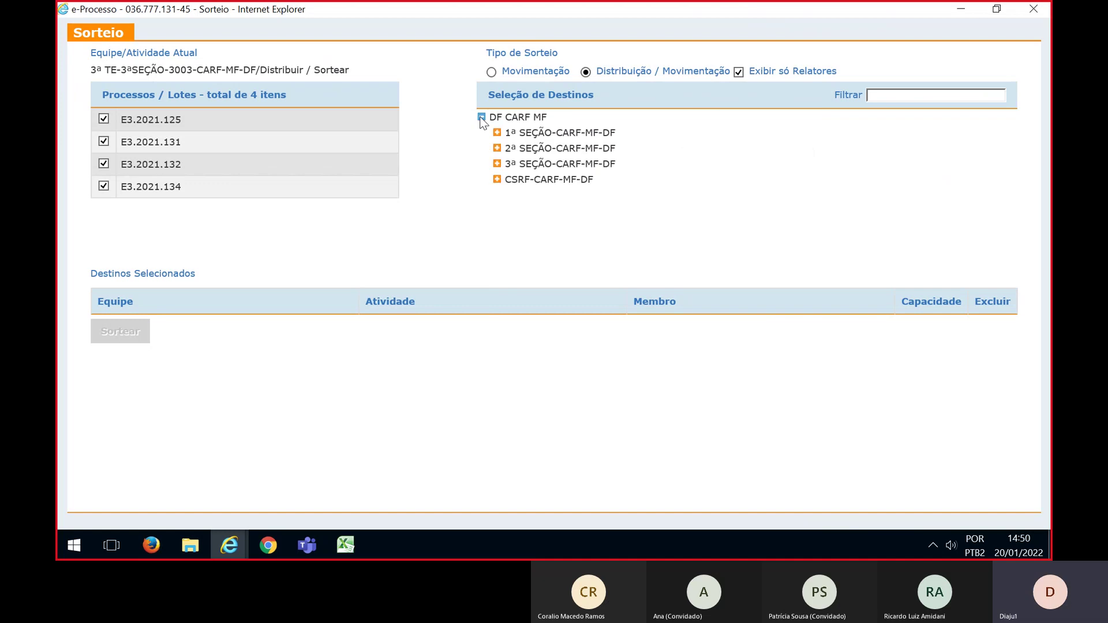
pyautogui.click(497, 164)
pyautogui.click(512, 243)
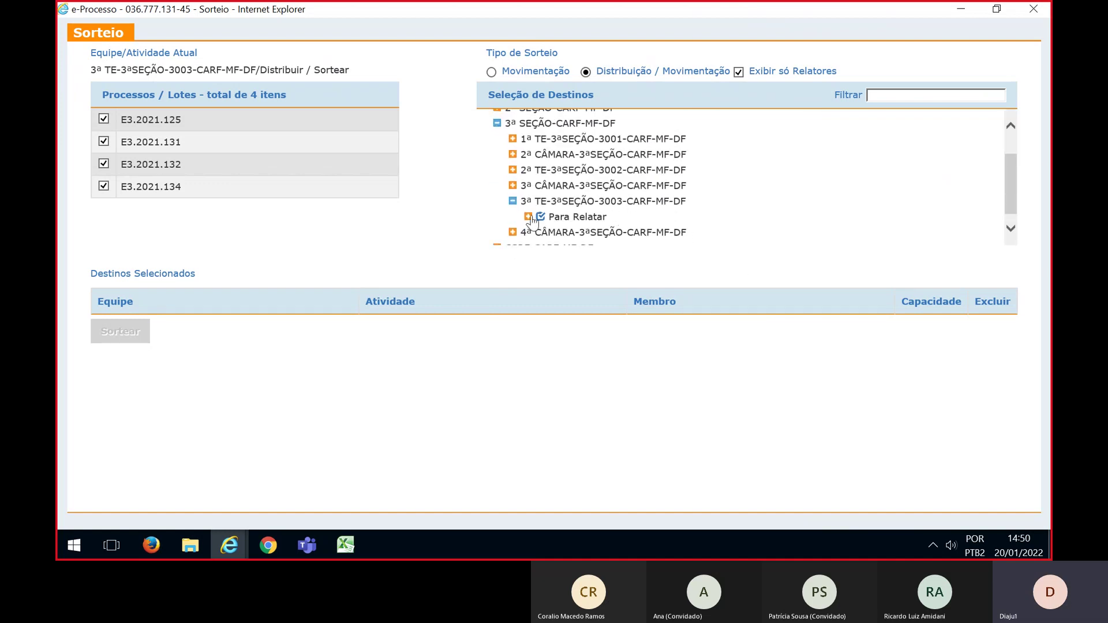
pyautogui.click(527, 217)
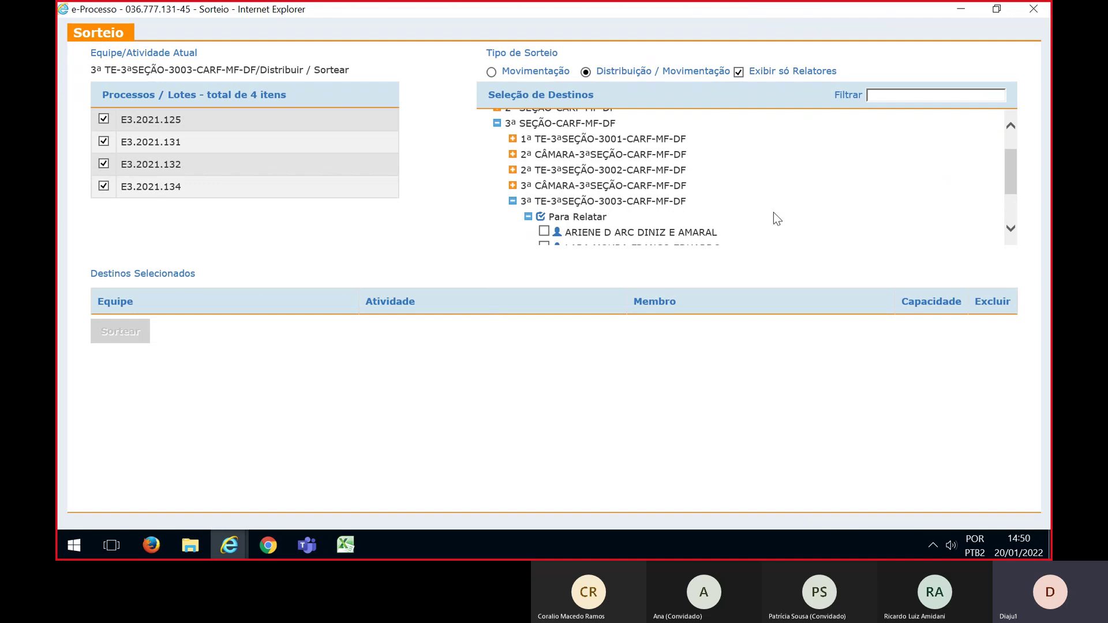
pyautogui.scroll(-1, 774, 212)
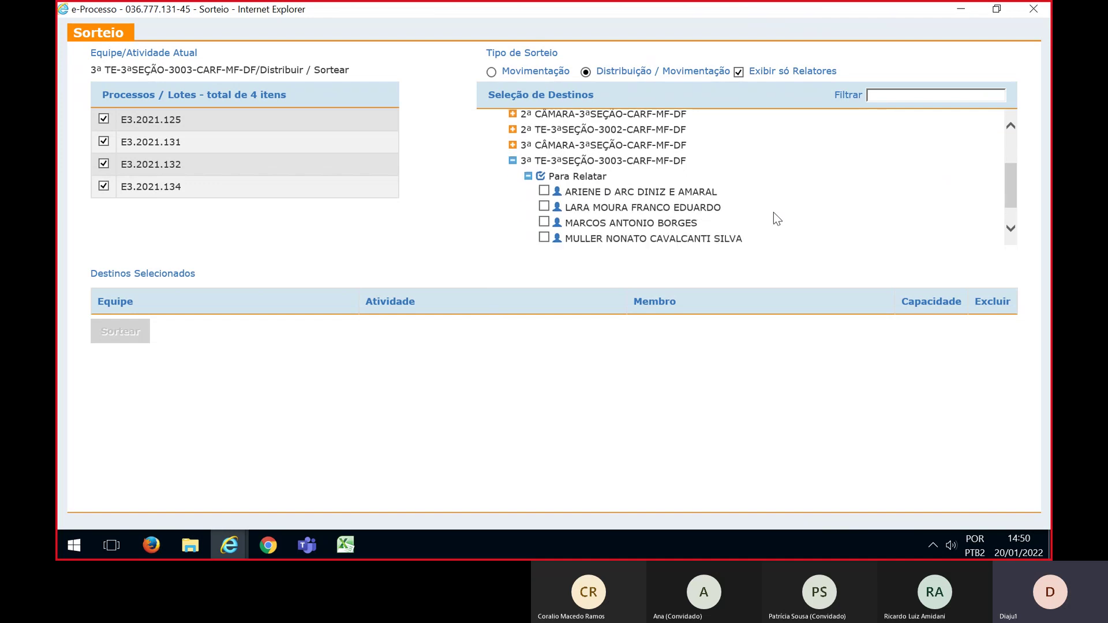
# Add all four Para Relatar counselors as draw destinations
pyautogui.click(544, 191)
pyautogui.scroll(-1, 617, 202)
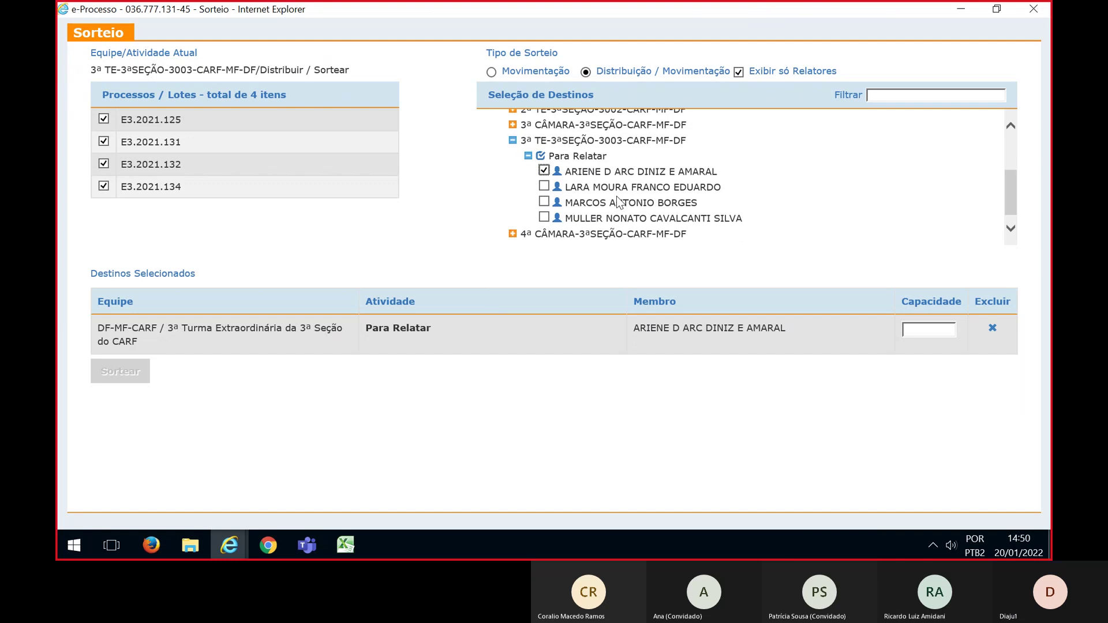
pyautogui.click(544, 186)
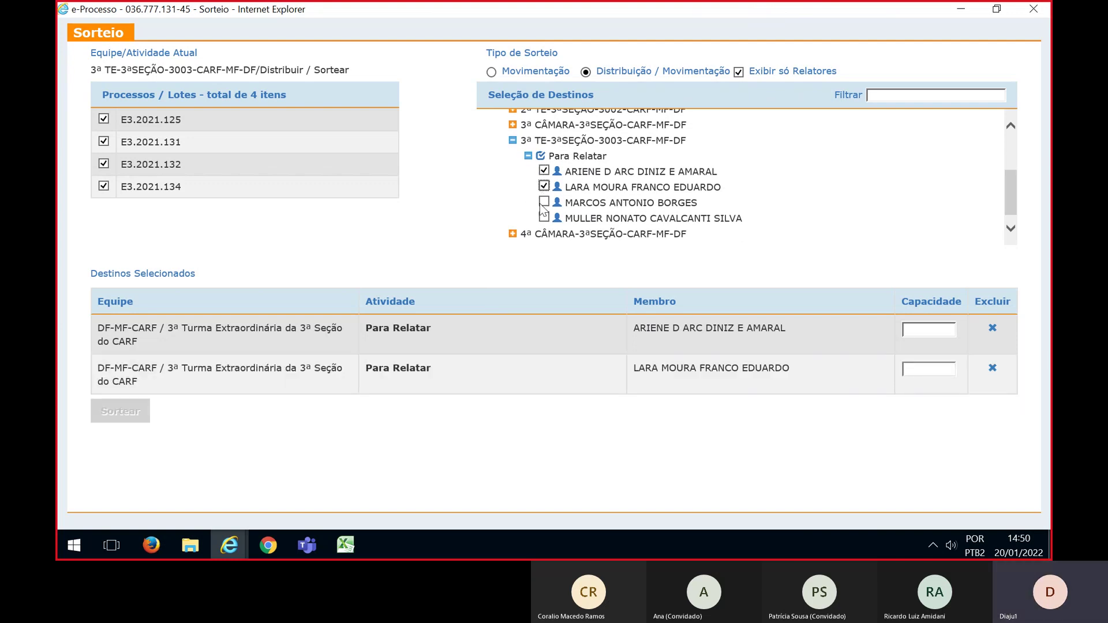
pyautogui.click(544, 202)
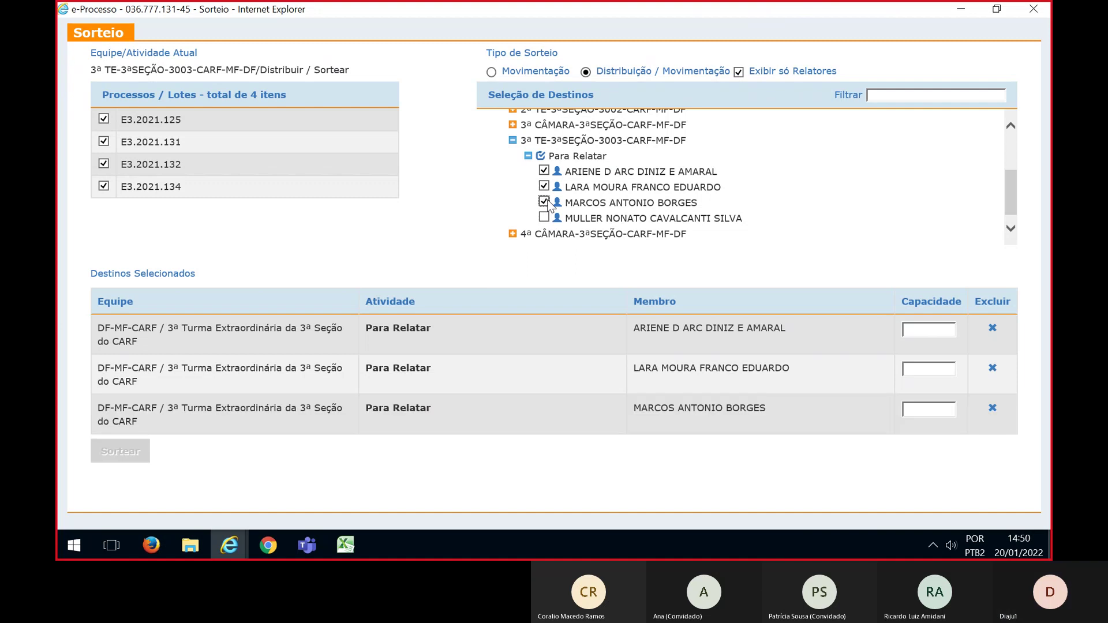
pyautogui.click(543, 218)
# Give each of the four counselors capacity 1 and run the draw
pyautogui.click(918, 333)
pyautogui.write('1')
pyautogui.click(914, 370)
pyautogui.write('1')
pyautogui.click(915, 409)
pyautogui.write('1')
pyautogui.click(915, 448)
pyautogui.write('1')
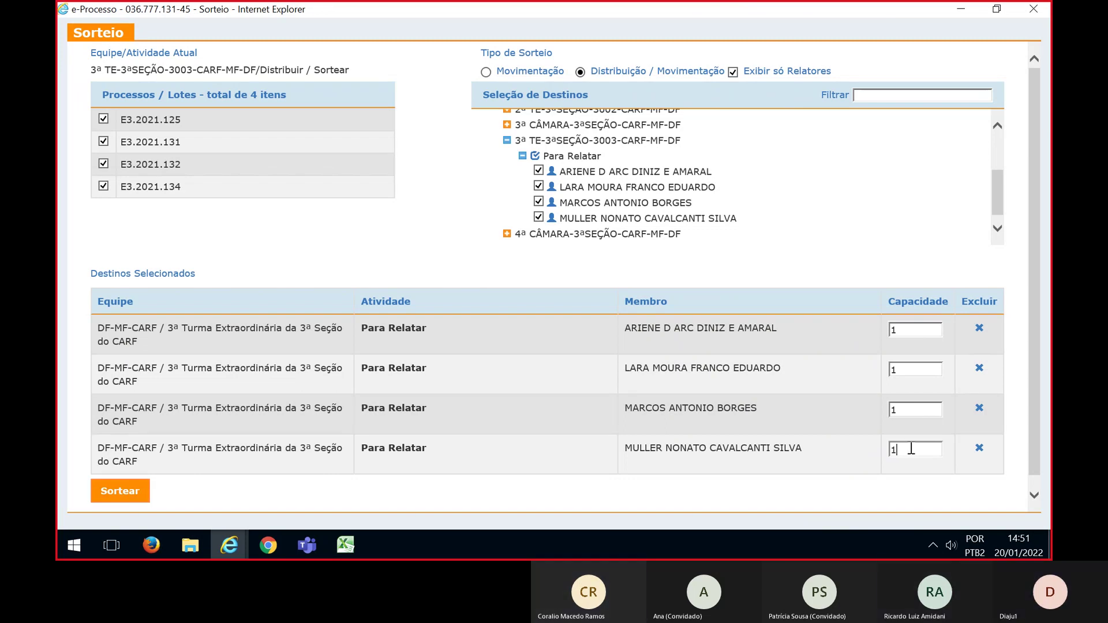
pyautogui.click(124, 493)
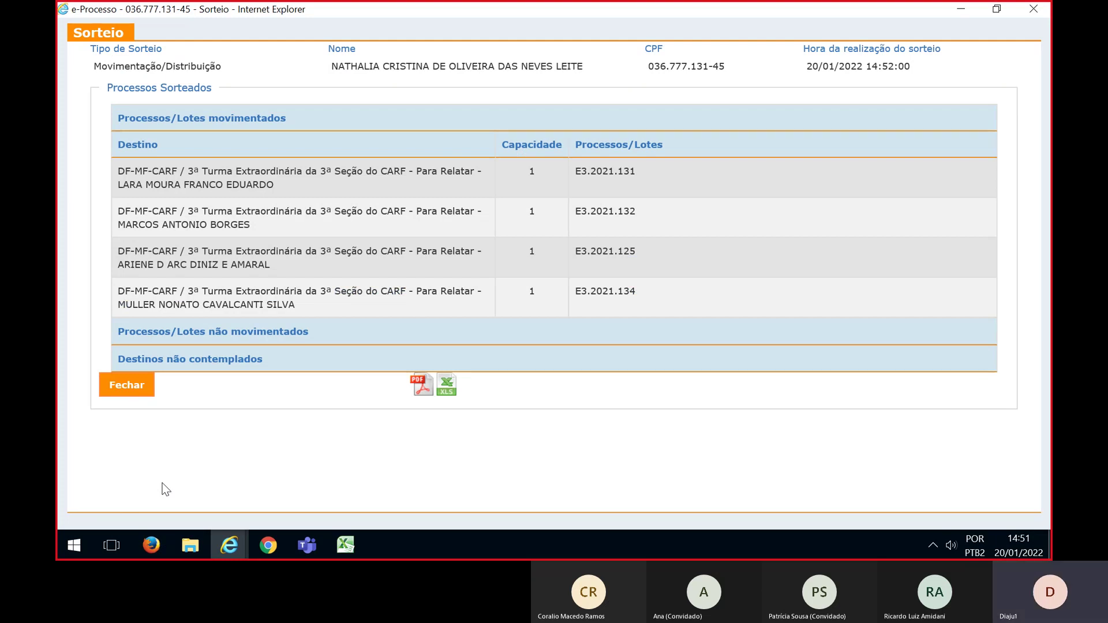
# Check the four-lot 3ª TE results against Excel's 1ª Turma Ordinária section, then close them
pyautogui.hotkey('alt', 'Tab')
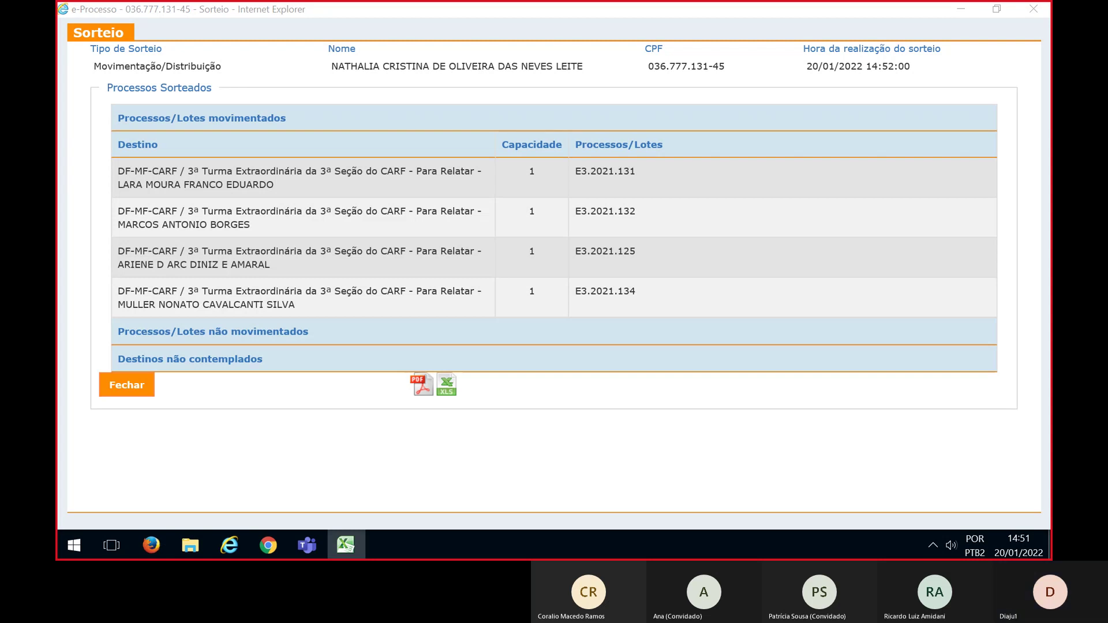
pyautogui.hotkey('alt', 'Tab')
pyautogui.click(59, 158)
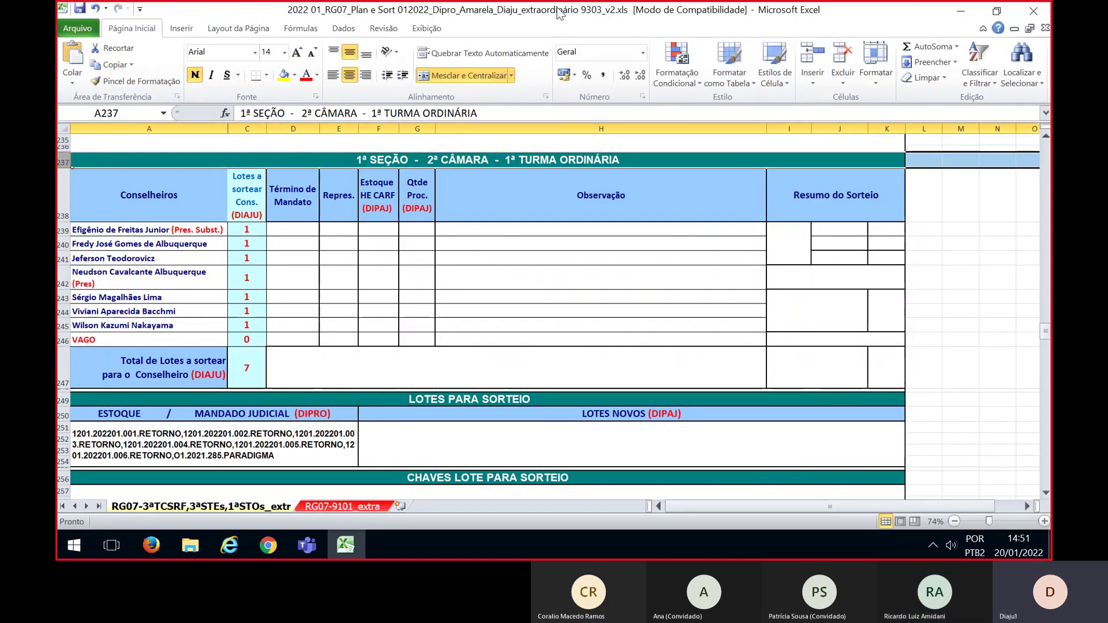
pyautogui.hotkey('alt', 'Tab')
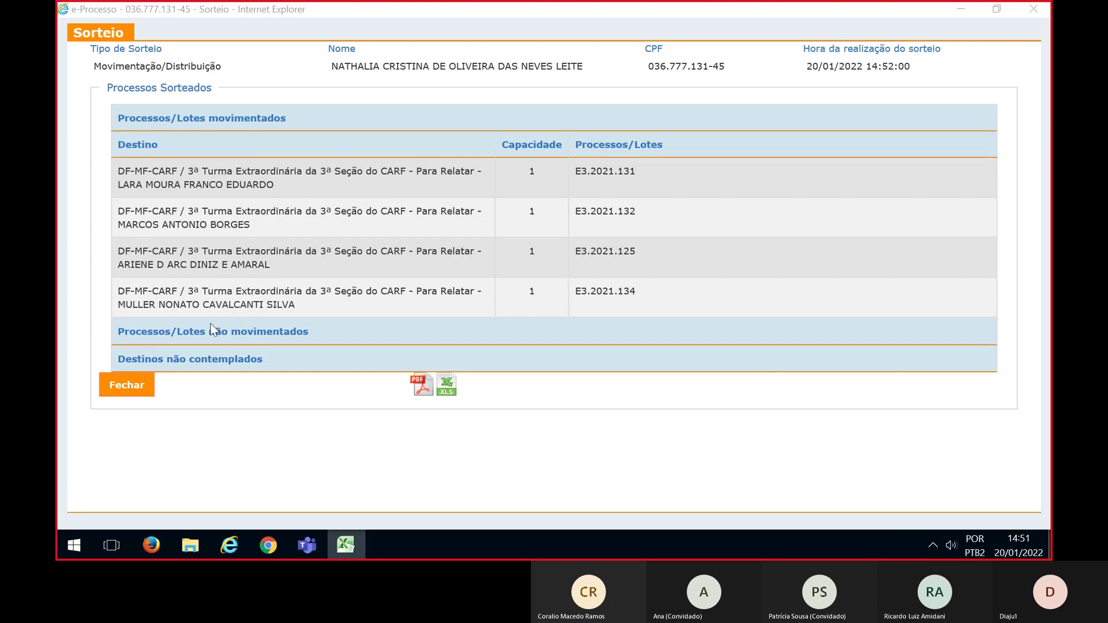
pyautogui.click(119, 390)
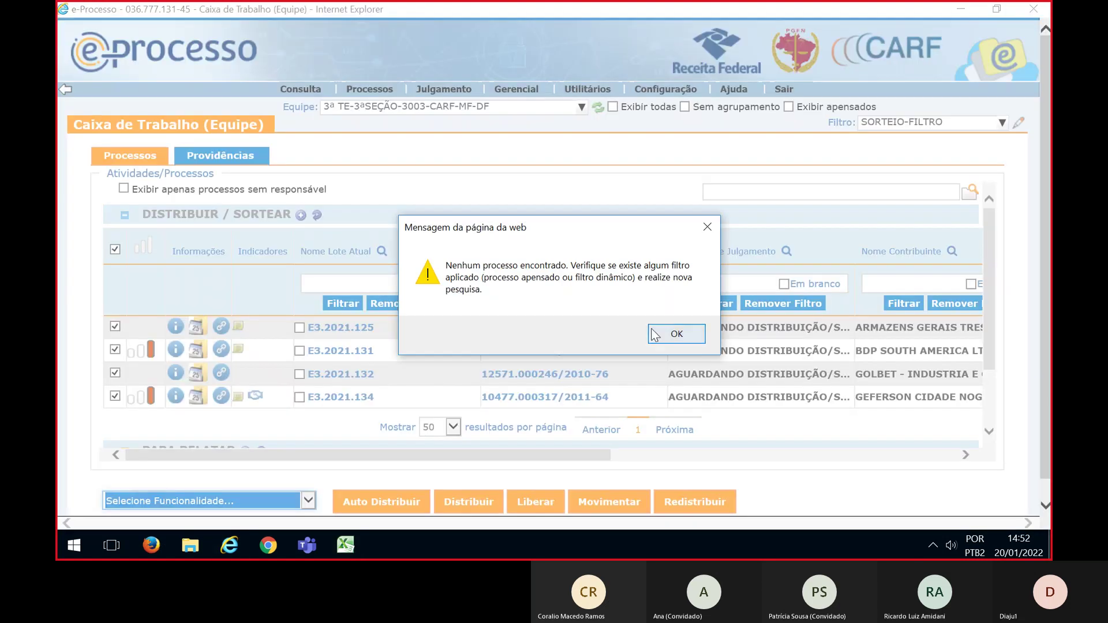
# Switch the work box to team 1ª TO-2ªCÂMARA-1ªSEÇÃO-CARF-MF-DF with the SORTEIO-FILTRO filter
pyautogui.click(666, 330)
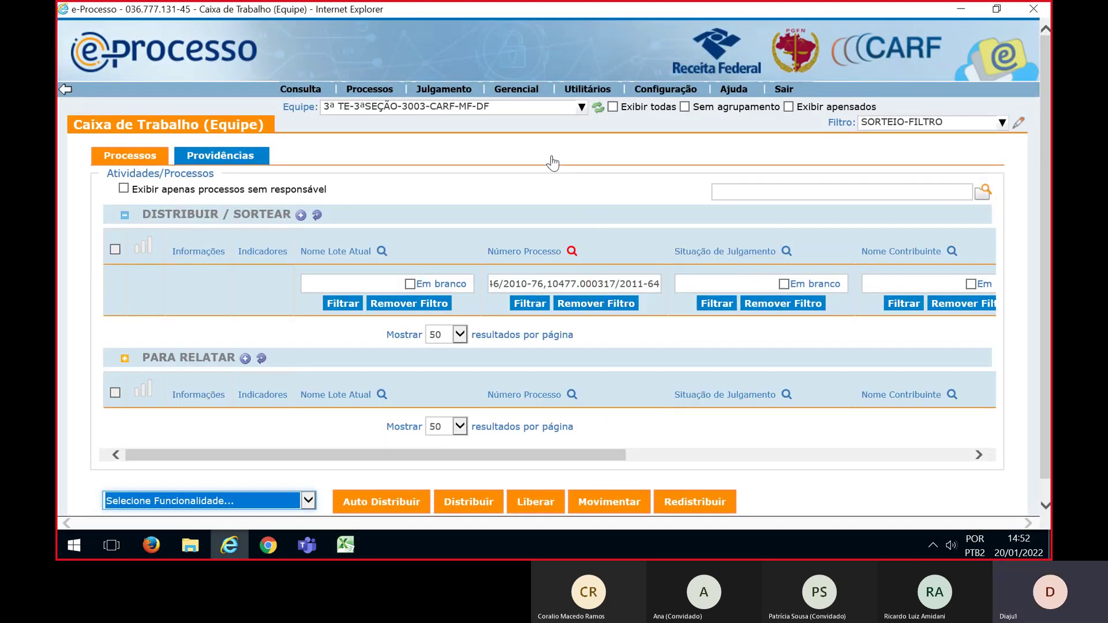
pyautogui.click(466, 110)
pyautogui.scroll(5, 448, 295)
pyautogui.scroll(-3, 448, 294)
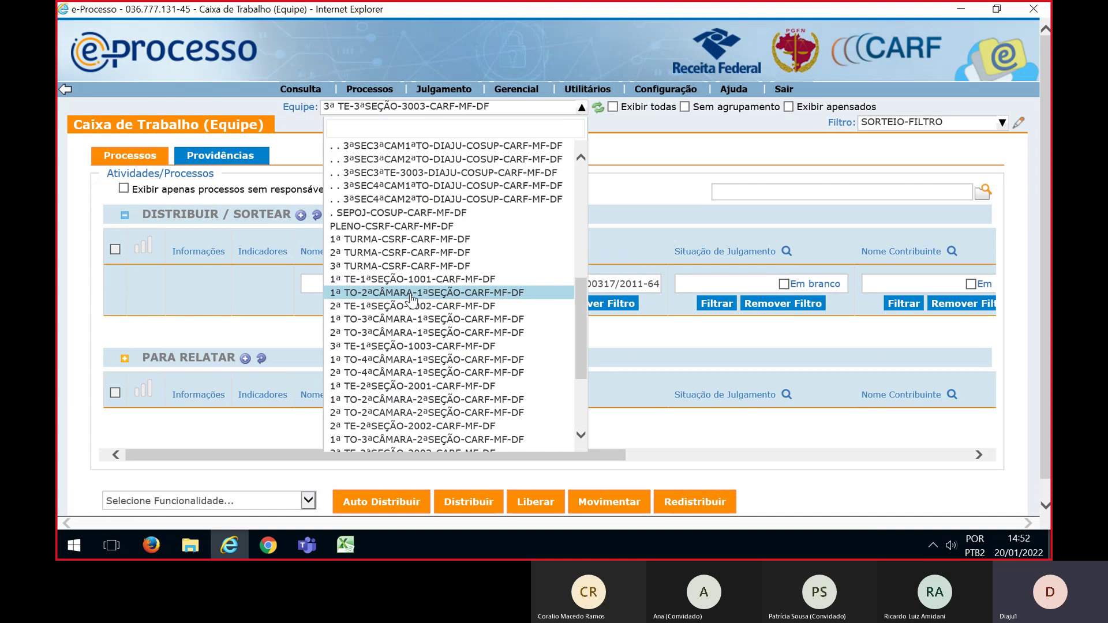
pyautogui.click(410, 293)
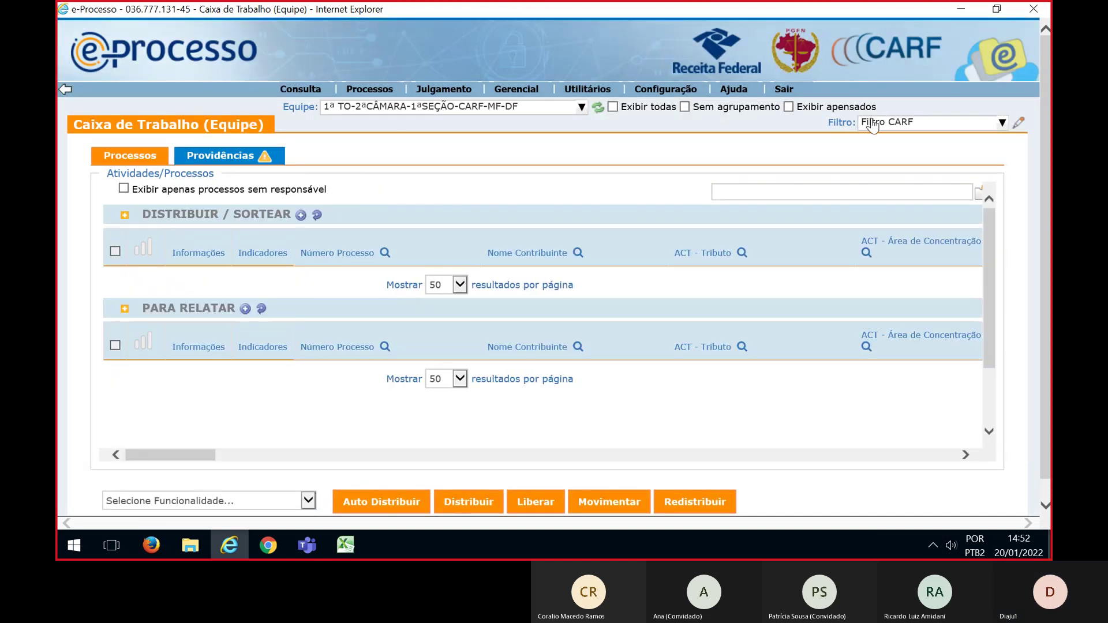
pyautogui.click(871, 124)
pyautogui.click(879, 220)
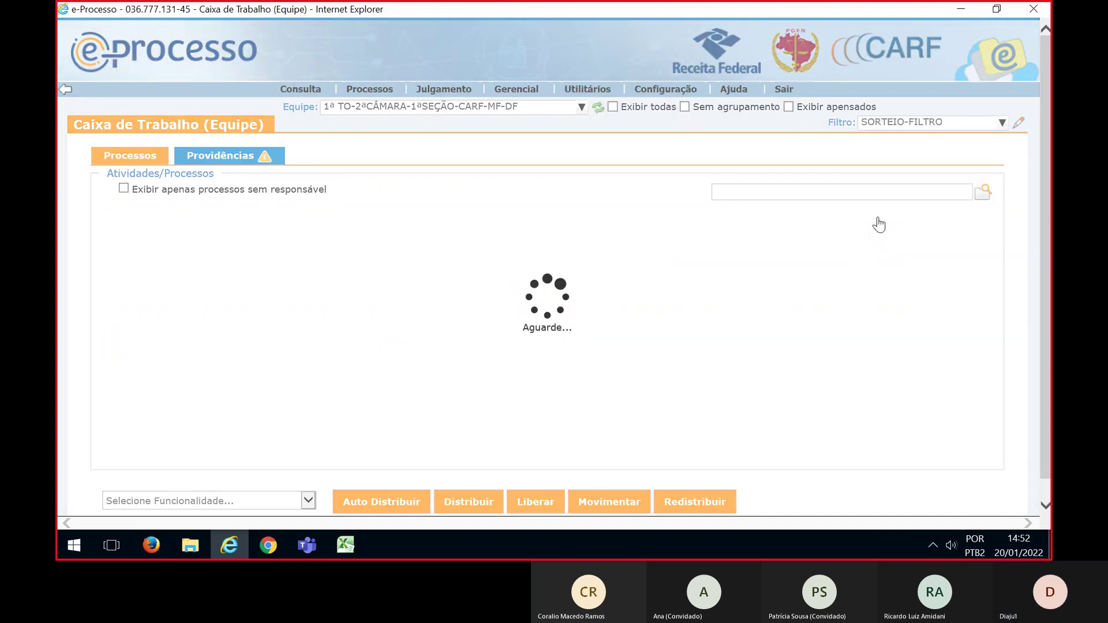
# Filter to the process numbers pasted from Excel, select every lot, and choose Sortear
pyautogui.hotkey('alt', 'Tab')
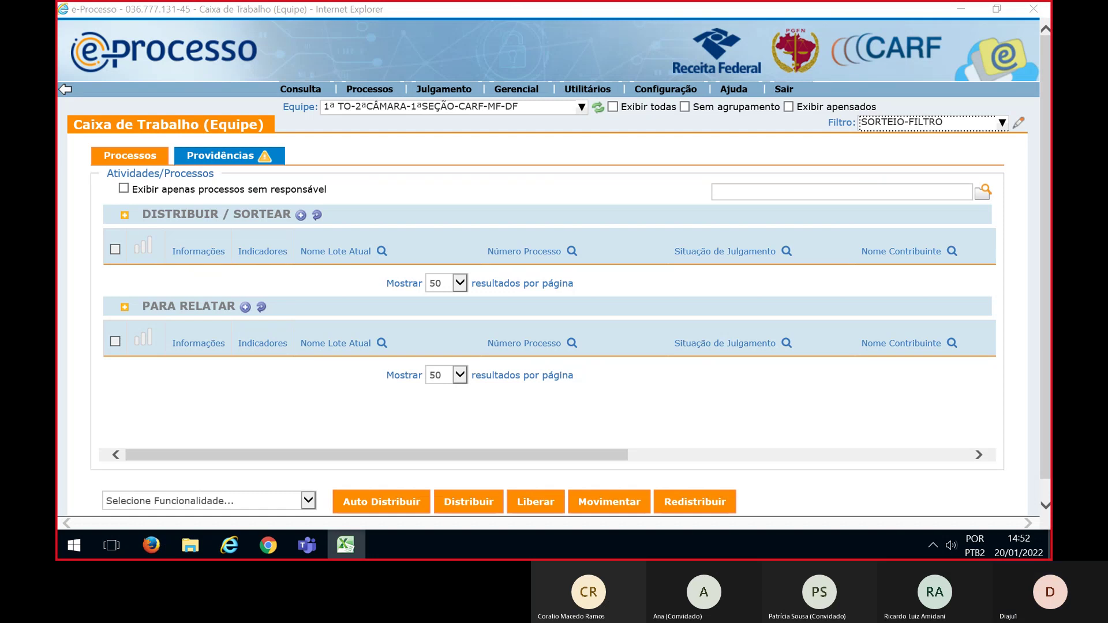
pyautogui.click(572, 251)
pyautogui.hotkey('ctrl', 'v')
pyautogui.click(529, 304)
pyautogui.click(115, 249)
pyautogui.scroll(-3, 172, 252)
pyautogui.click(308, 501)
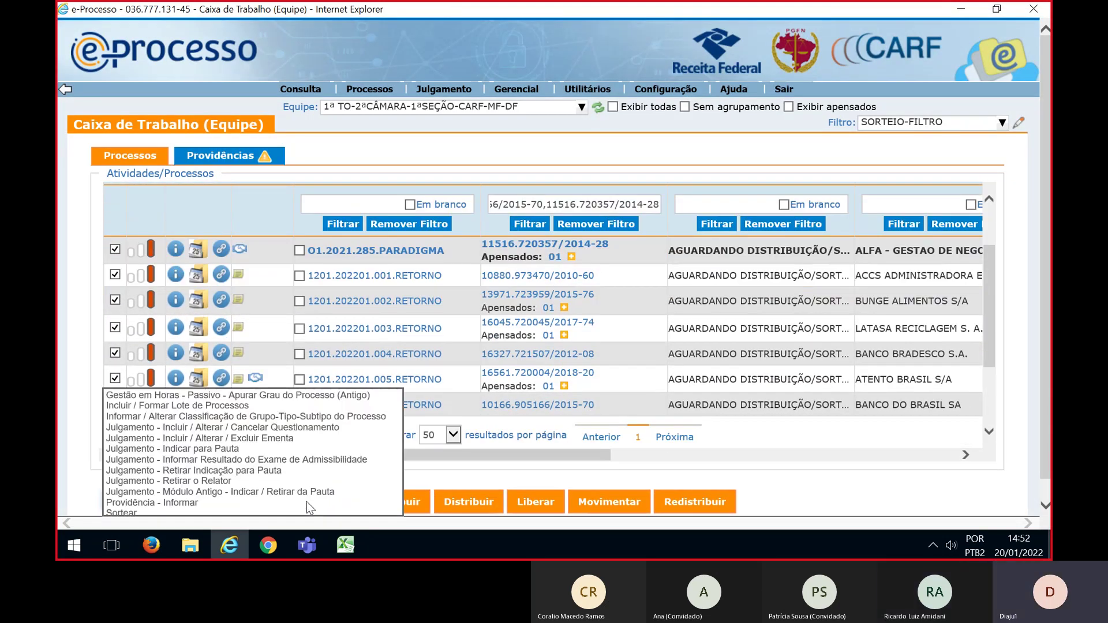
pyautogui.click(310, 515)
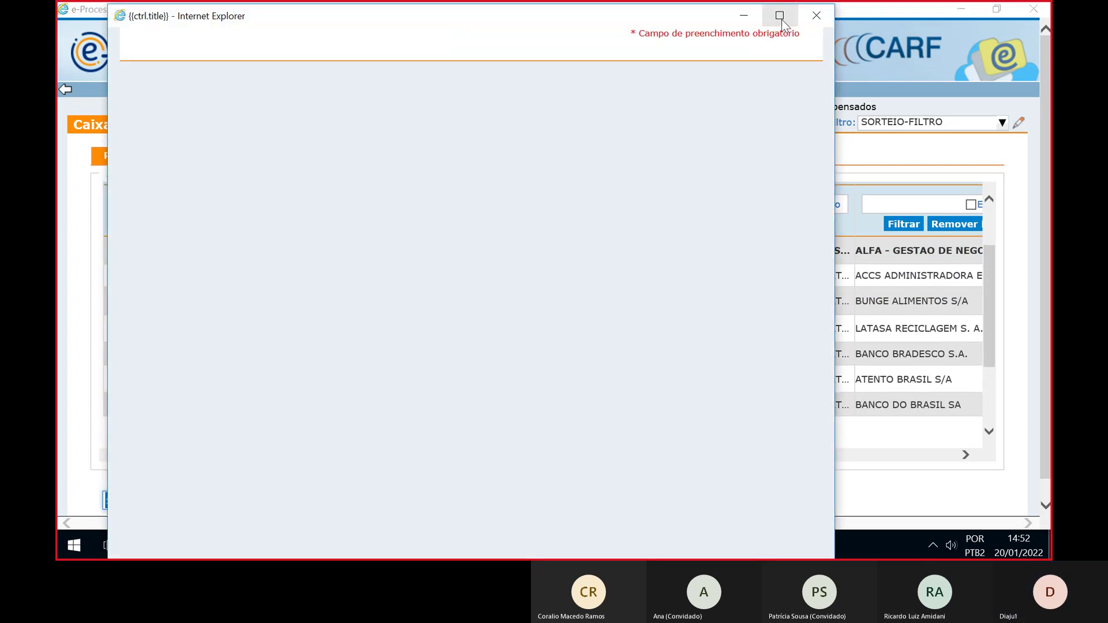
# Set the draw to Distribuição / Movimentação and open the 1ª TO-2ªCÂMARA Para Relatar list
pyautogui.click(782, 22)
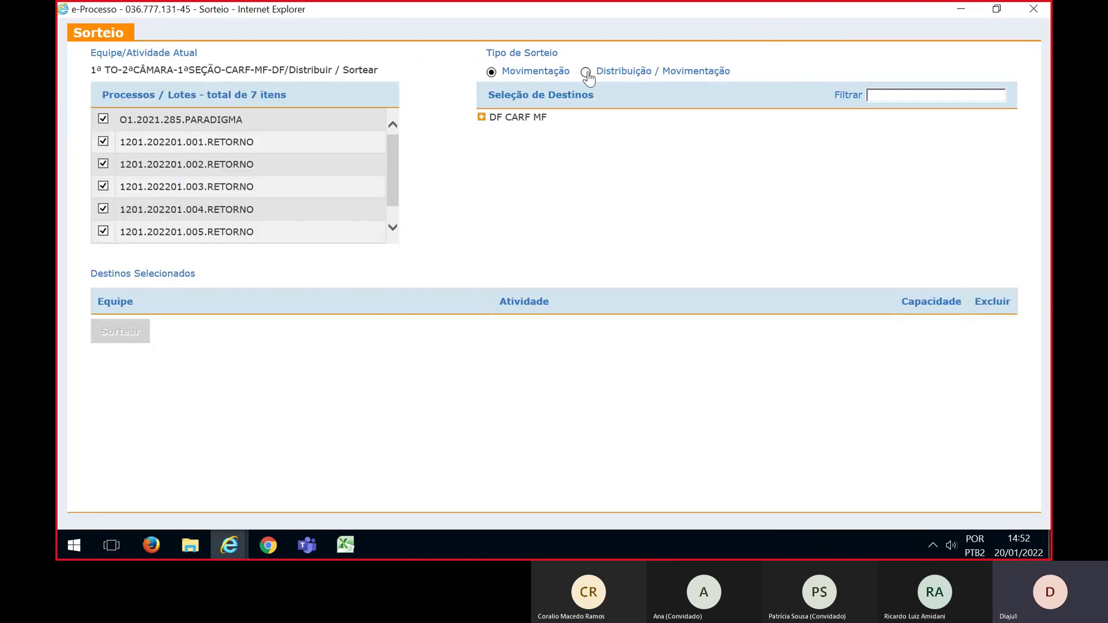
pyautogui.click(586, 72)
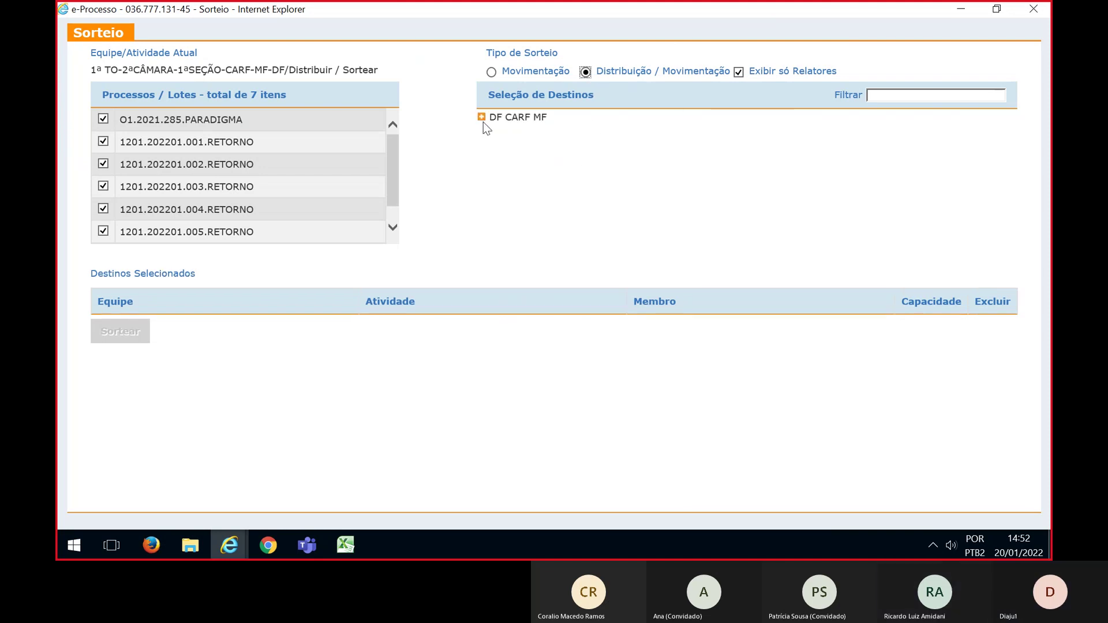
pyautogui.click(481, 117)
pyautogui.click(496, 134)
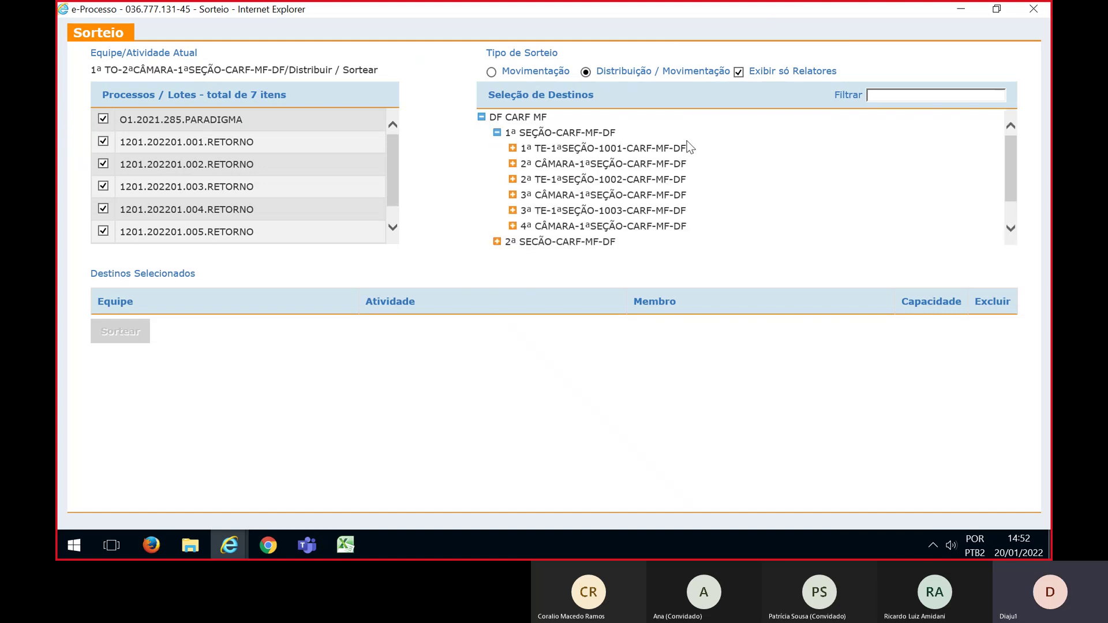
pyautogui.click(512, 164)
pyautogui.click(528, 160)
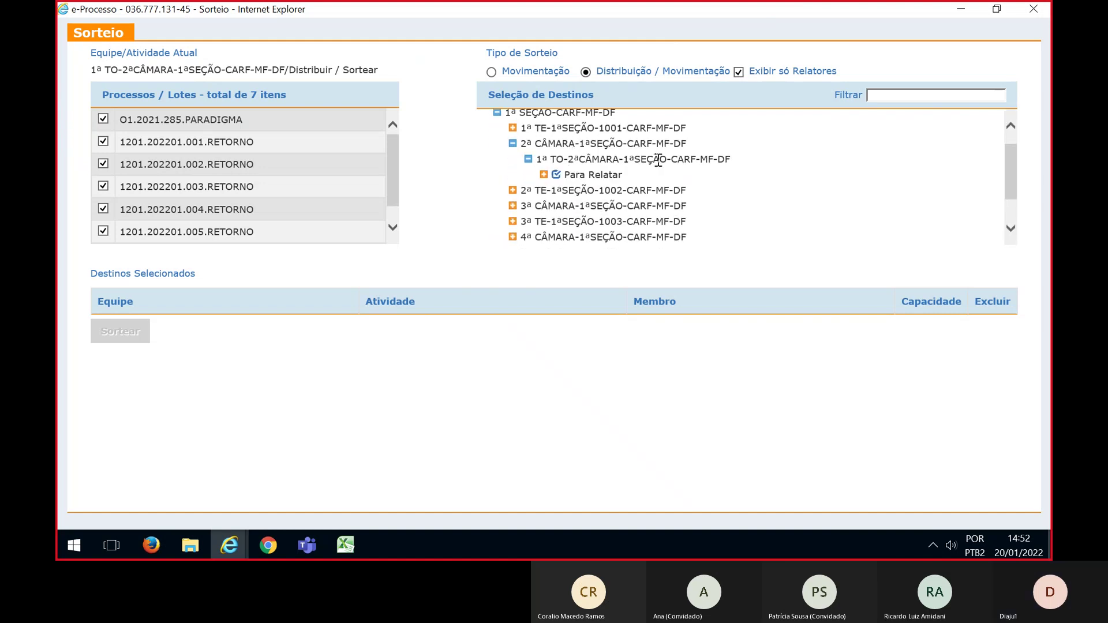
pyautogui.click(543, 175)
pyautogui.scroll(-2, 738, 209)
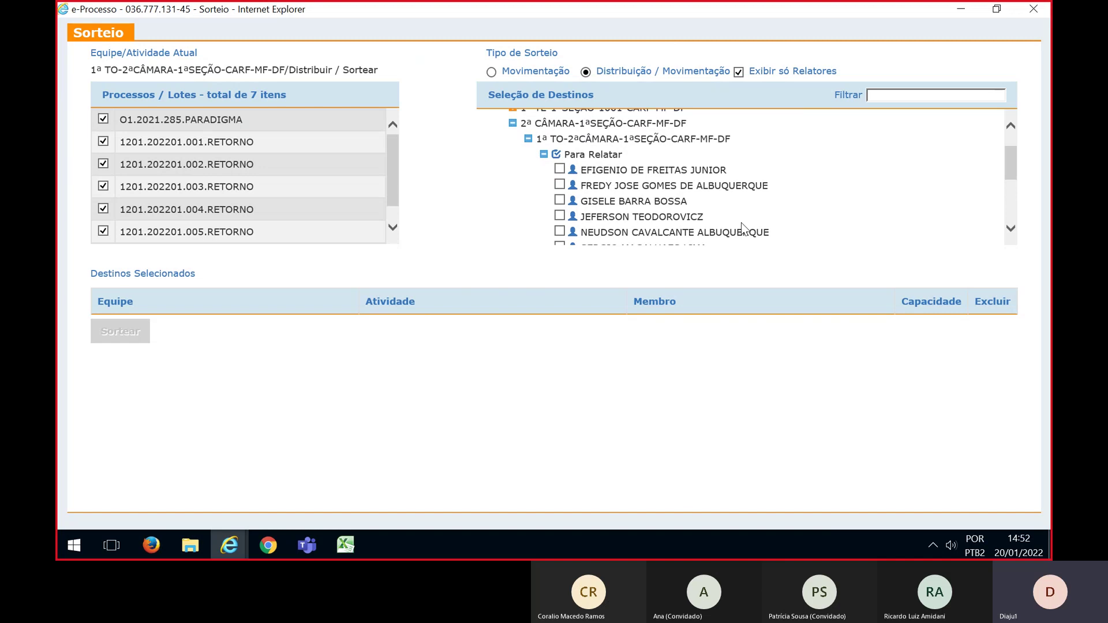
# Tick seven of the team's eight relators as draw destinations
pyautogui.click(559, 169)
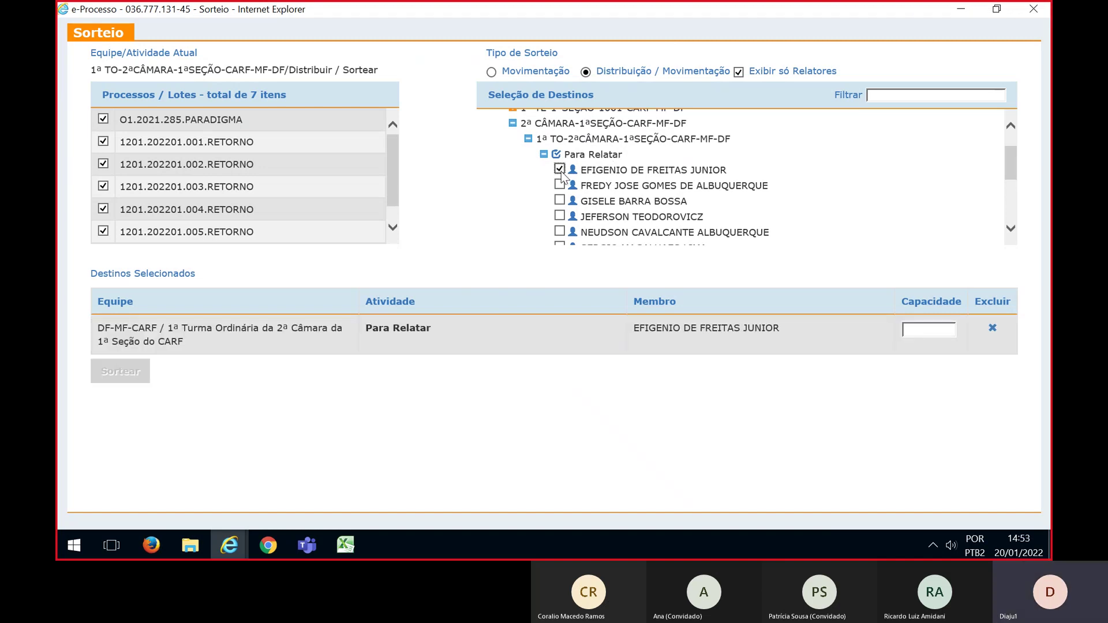
pyautogui.click(559, 186)
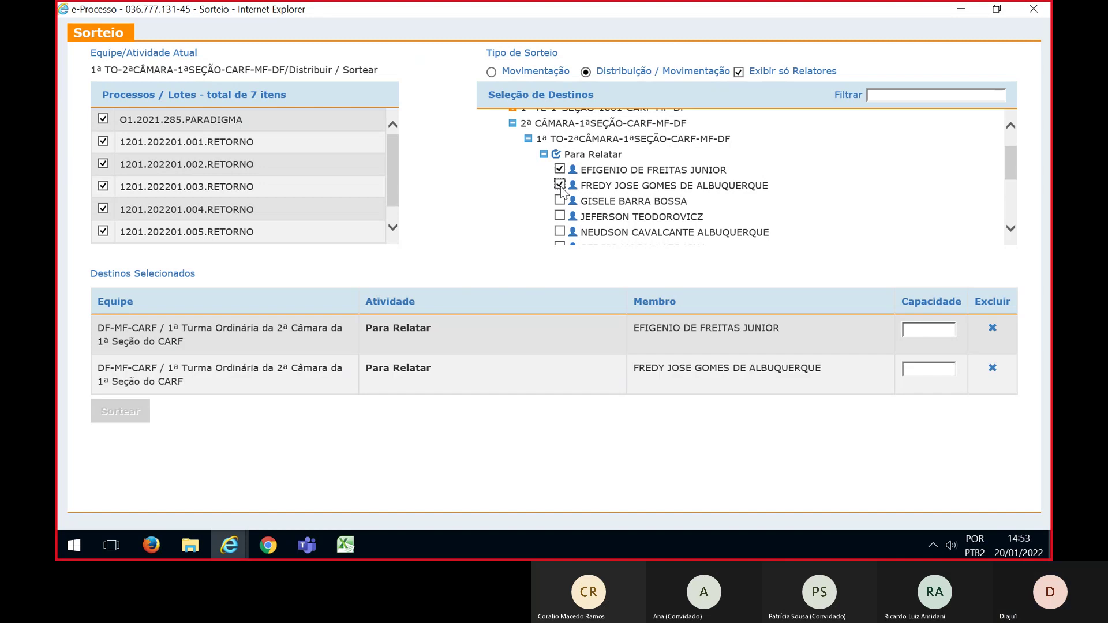
pyautogui.scroll(-1, 560, 193)
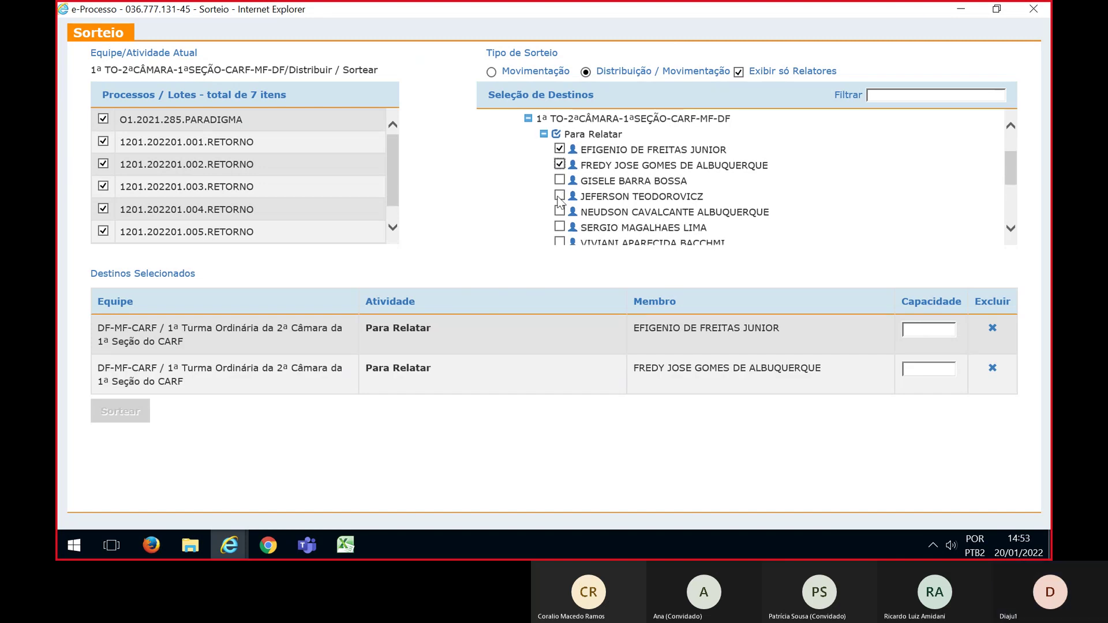
pyautogui.click(559, 199)
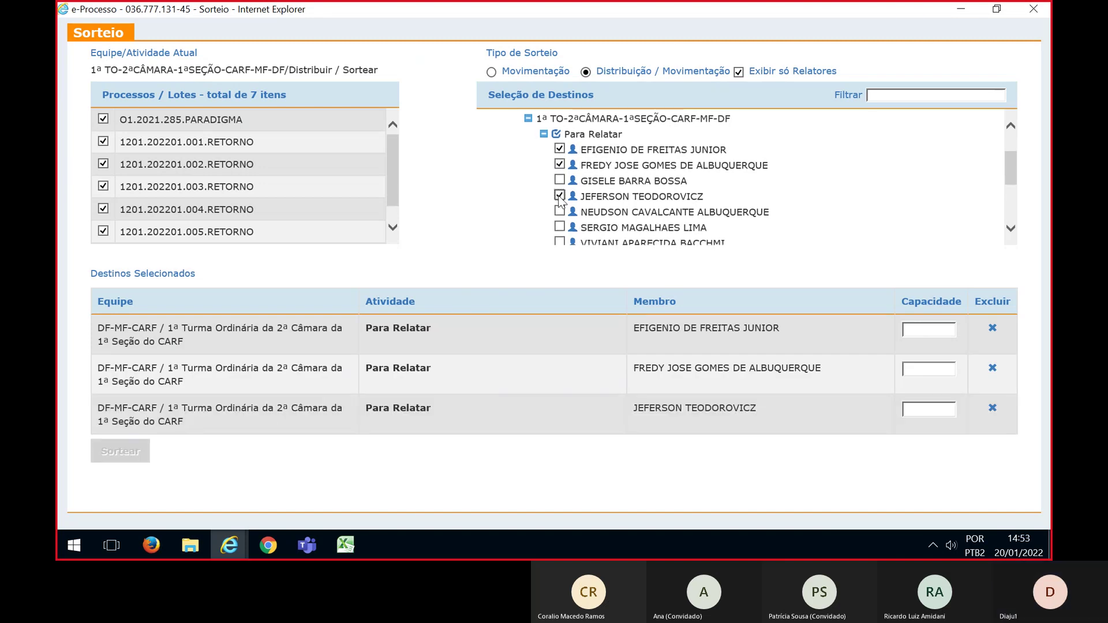
pyautogui.scroll(-1, 559, 199)
pyautogui.click(555, 191)
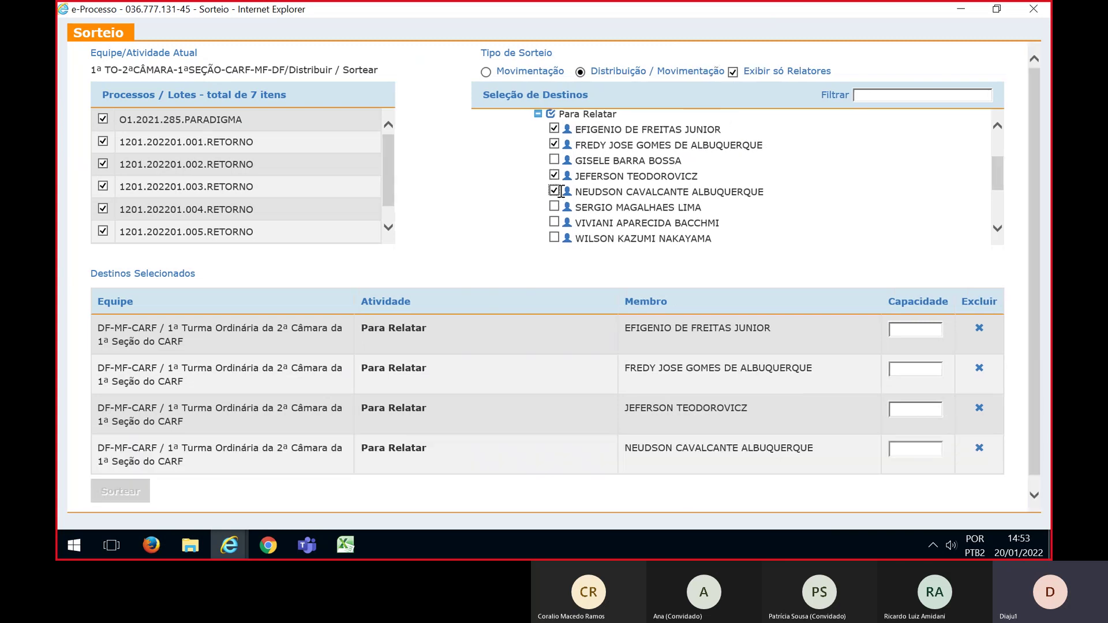
pyautogui.scroll(-1, 563, 187)
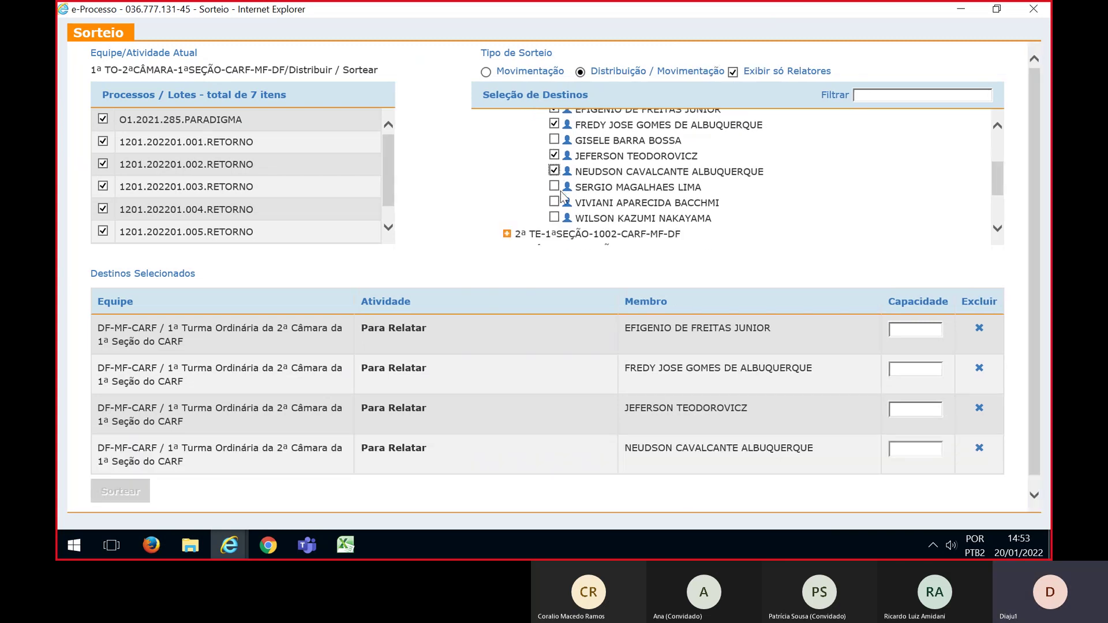
pyautogui.click(554, 188)
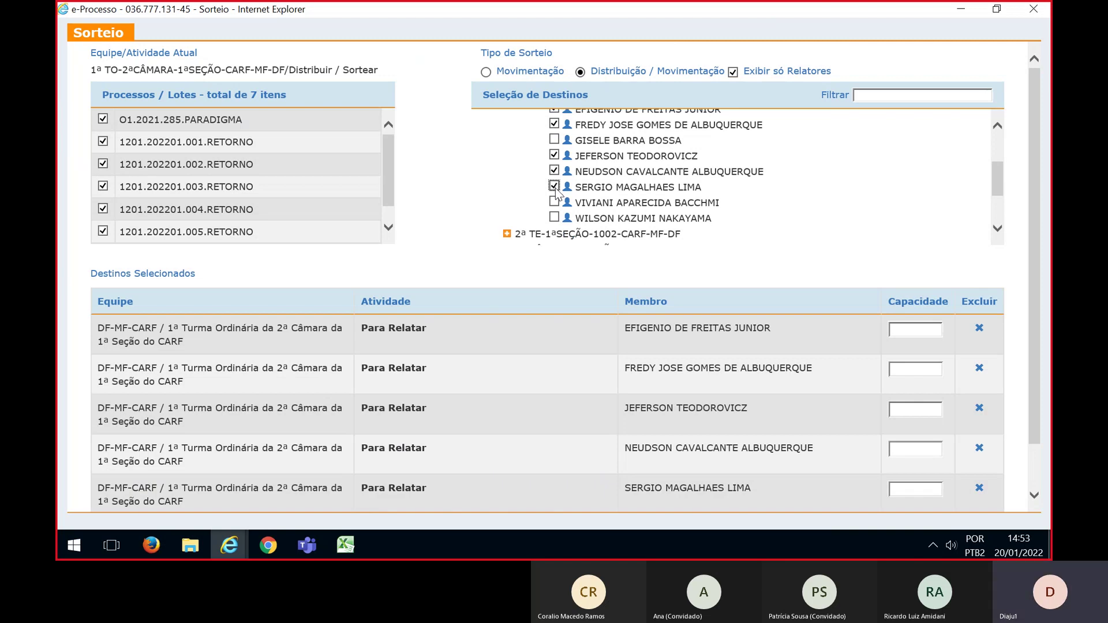
pyautogui.click(554, 202)
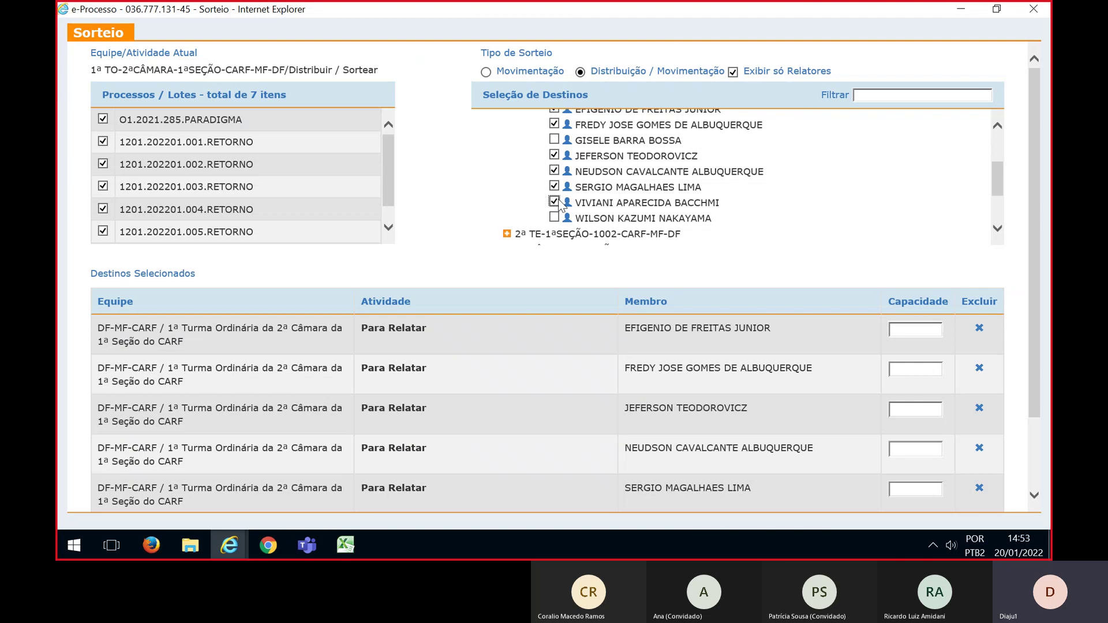
pyautogui.click(554, 218)
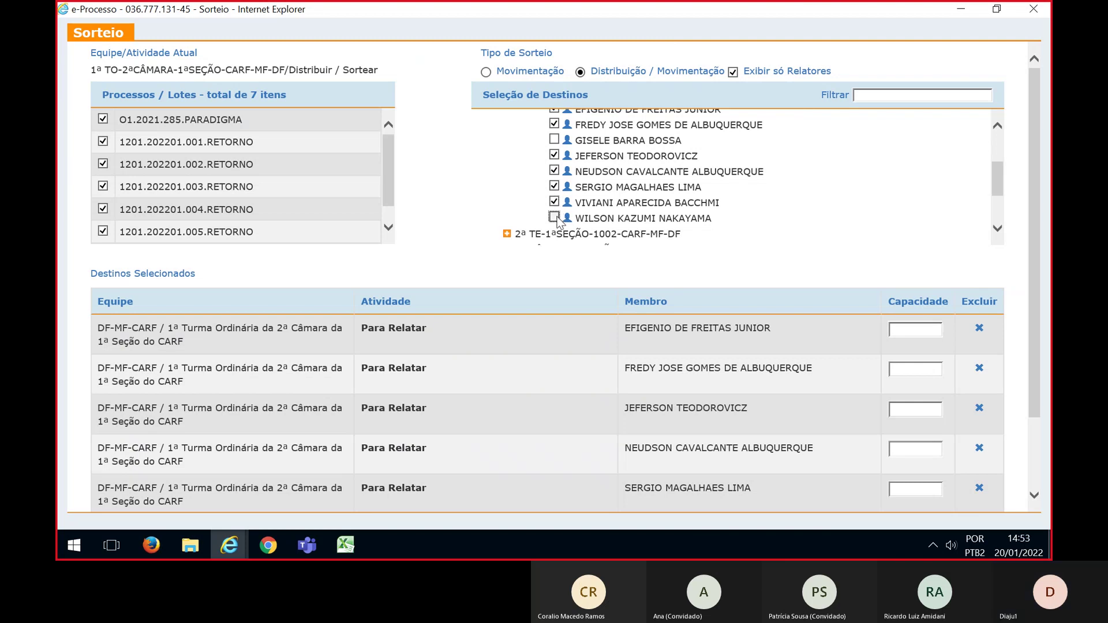
pyautogui.moveTo(1030, 226); pyautogui.dragTo(1027, 306)
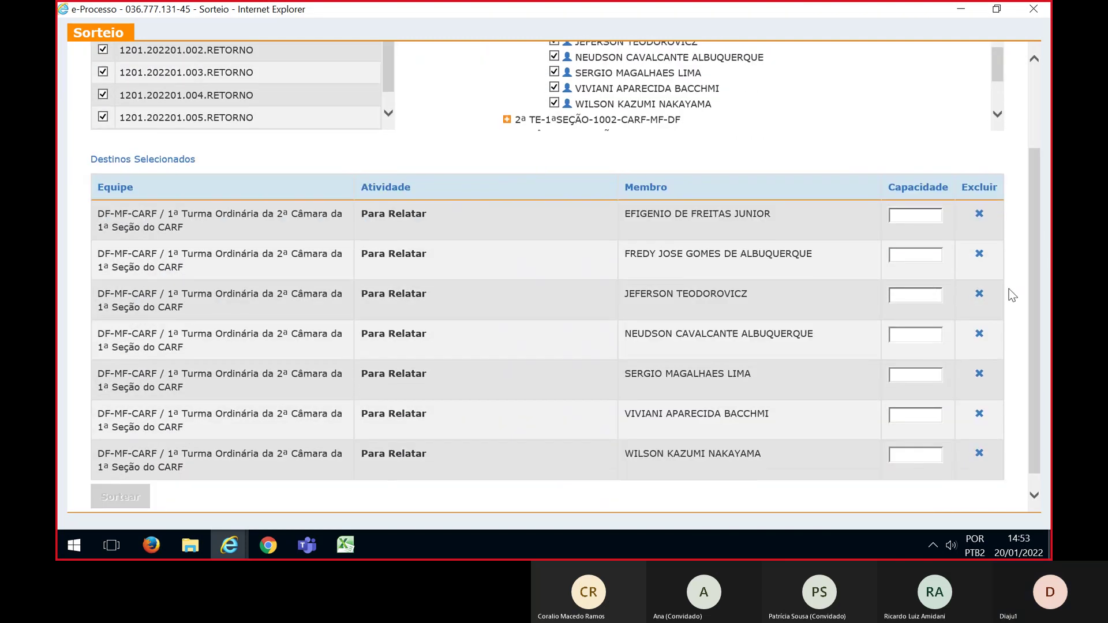
pyautogui.click(911, 221)
# Enter capacity 1 for each of the selected relators
pyautogui.write('1')
pyautogui.click(912, 258)
pyautogui.write('1')
pyautogui.click(913, 334)
pyautogui.write('1')
pyautogui.click(903, 373)
pyautogui.write('1')
pyautogui.click(902, 415)
pyautogui.write('1')
pyautogui.click(902, 454)
pyautogui.write('1')
# Run the draw for the seven relators and switch to the Excel plan
pyautogui.moveTo(1037, 324); pyautogui.dragTo(1030, 265)
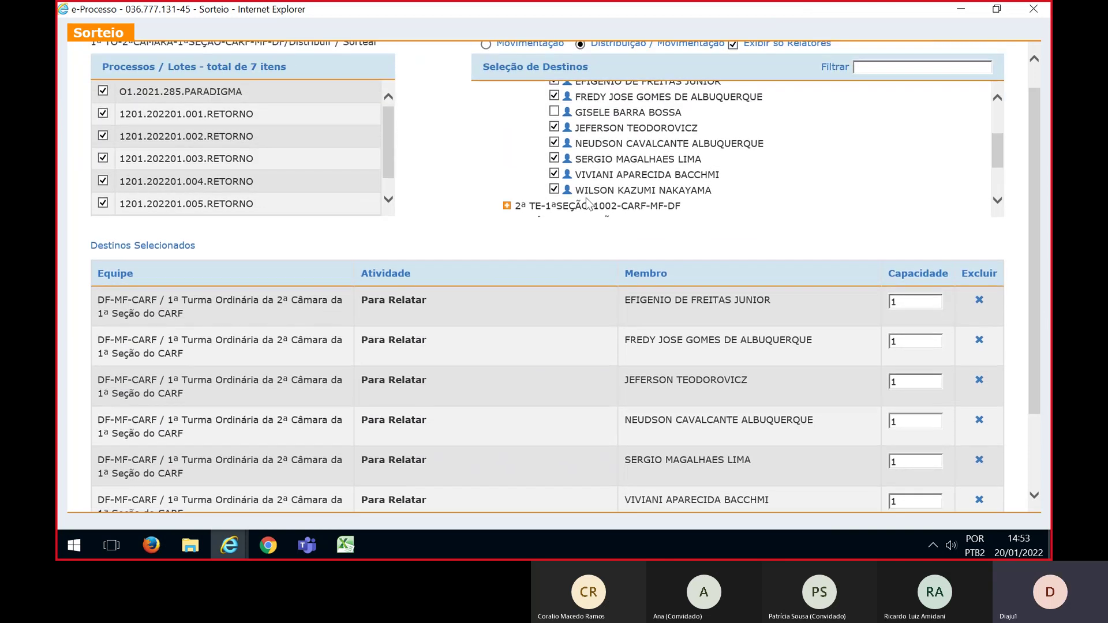
pyautogui.scroll(-1, 391, 150)
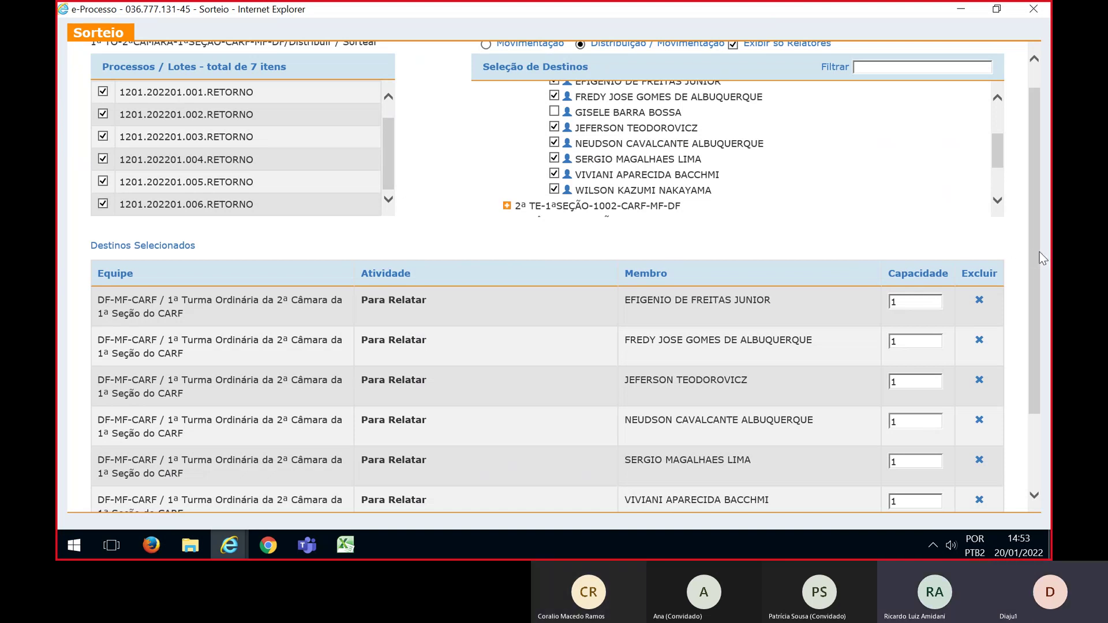
pyautogui.moveTo(1030, 252); pyautogui.dragTo(1024, 332)
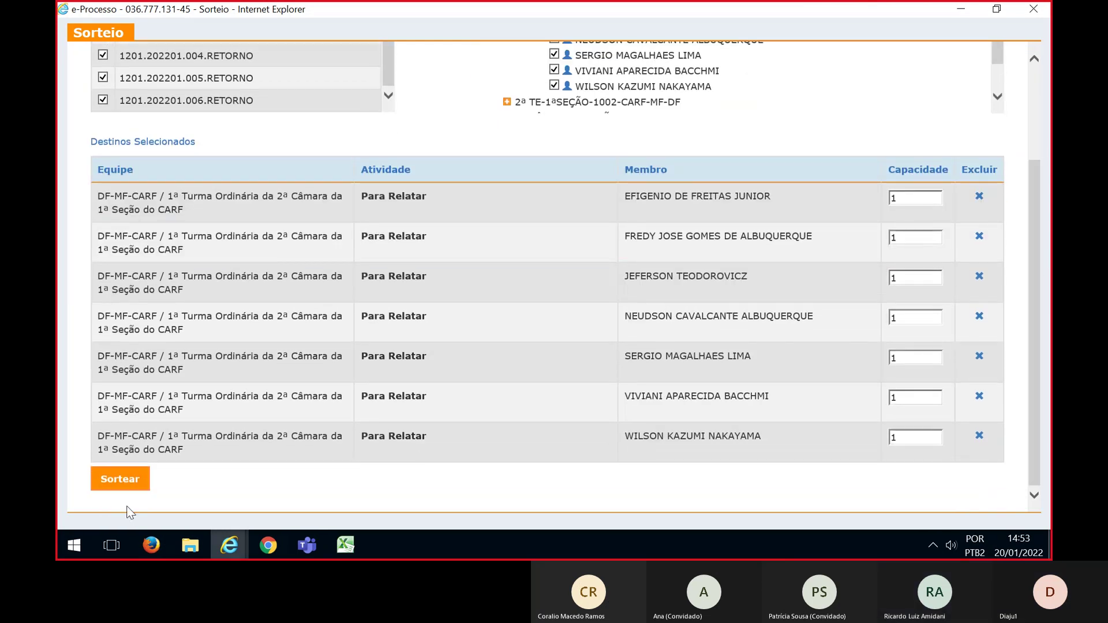
pyautogui.click(120, 479)
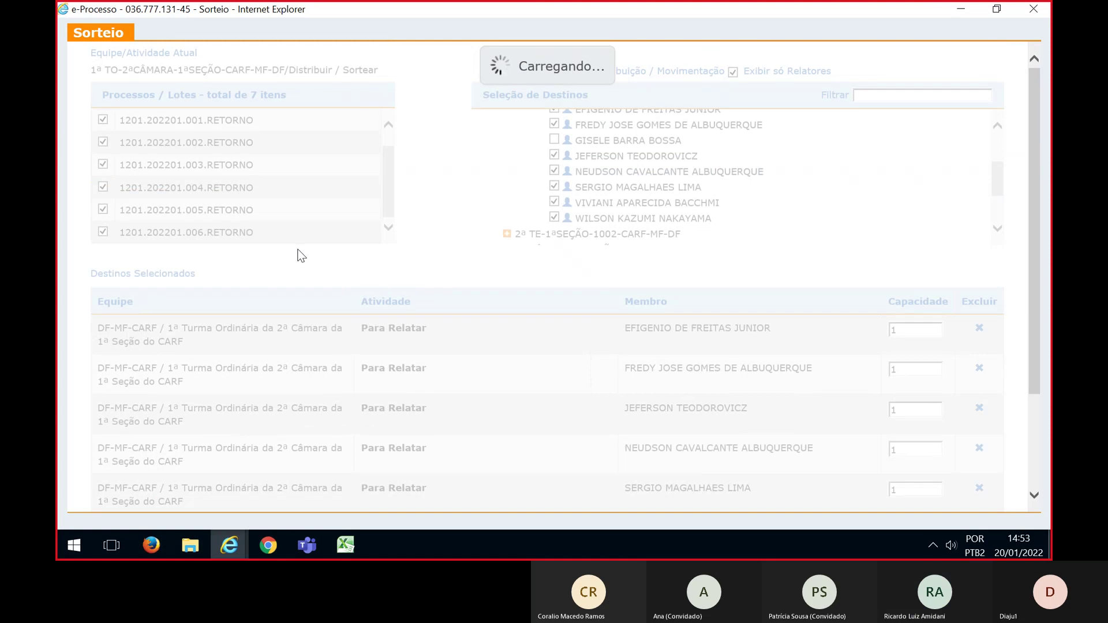
pyautogui.hotkey('alt', 'Tab')
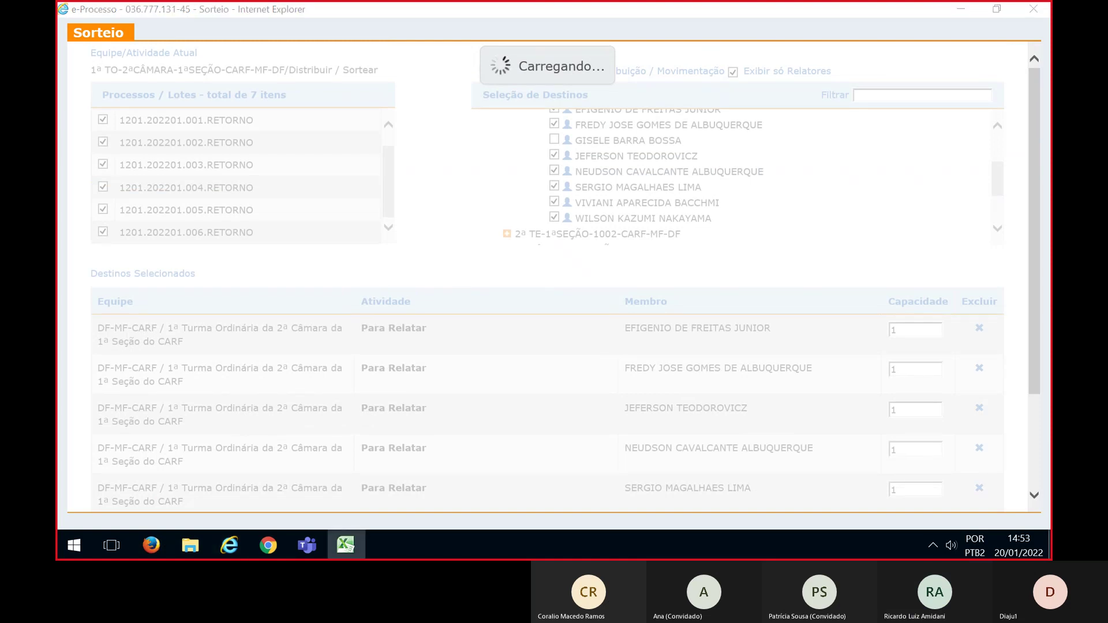
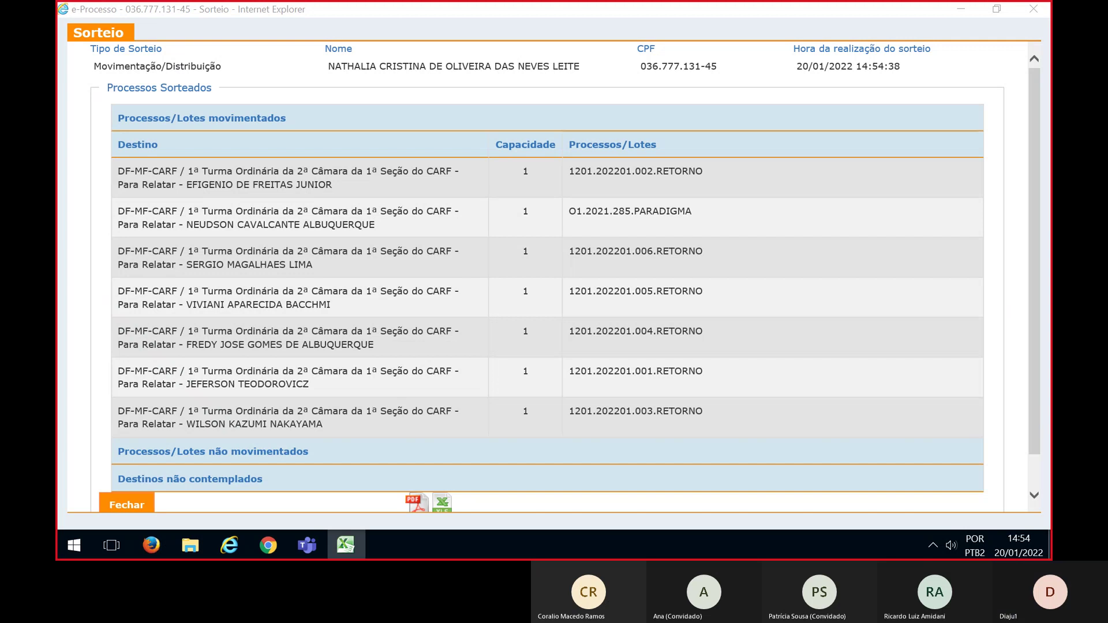
# Compare the Sorteio results with the Excel planning sheet, then return to the results window
pyautogui.click(943, 251)
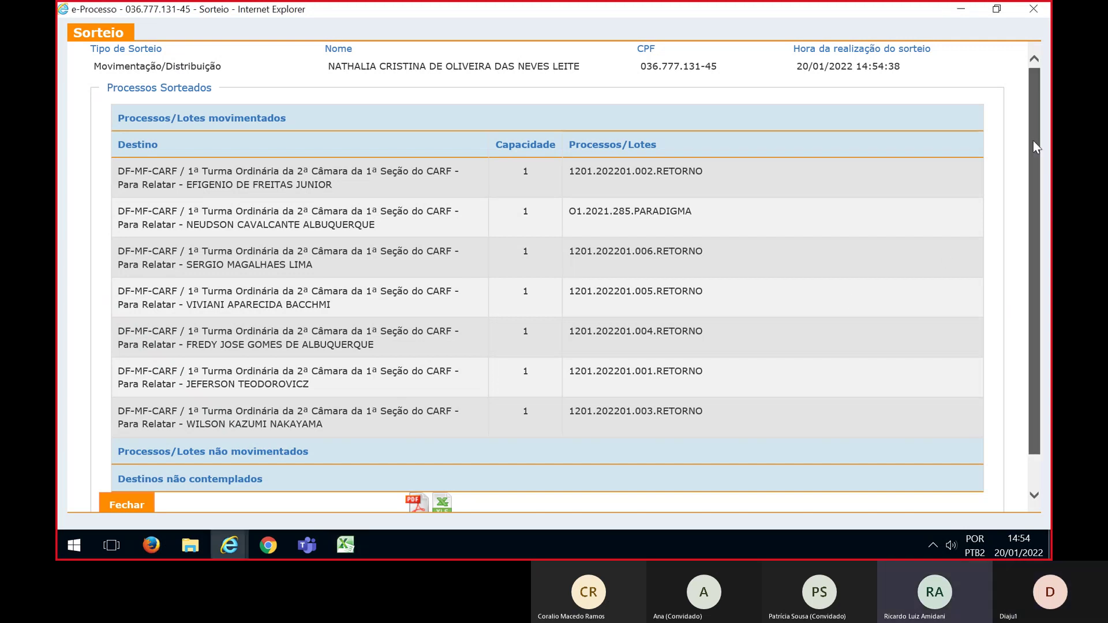
pyautogui.hotkey('alt', 'Tab')
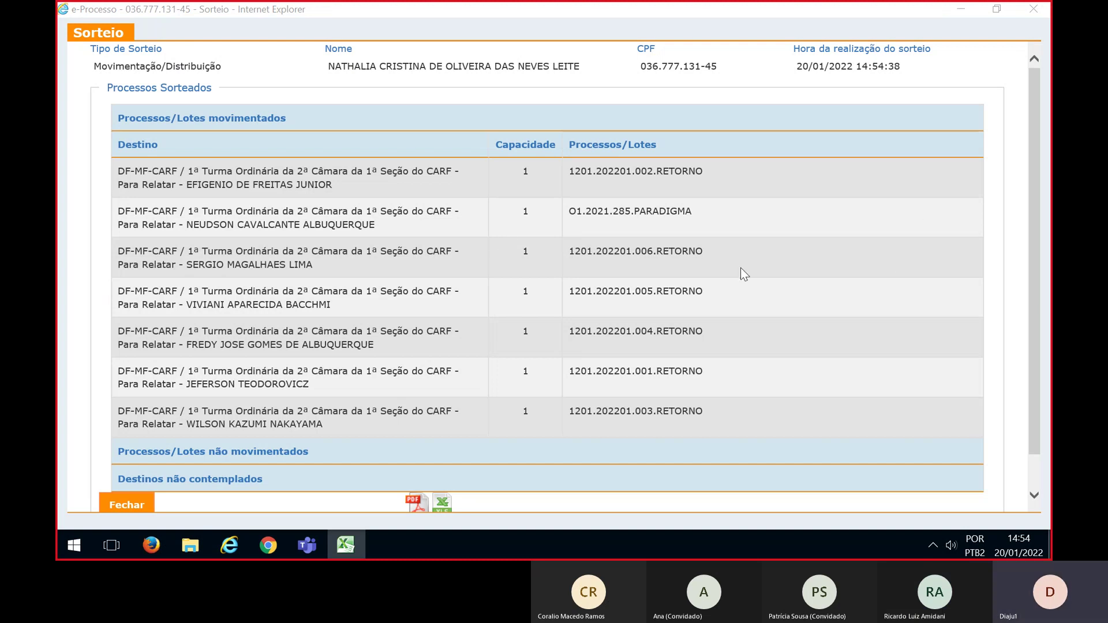
pyautogui.hotkey('alt', 'Tab')
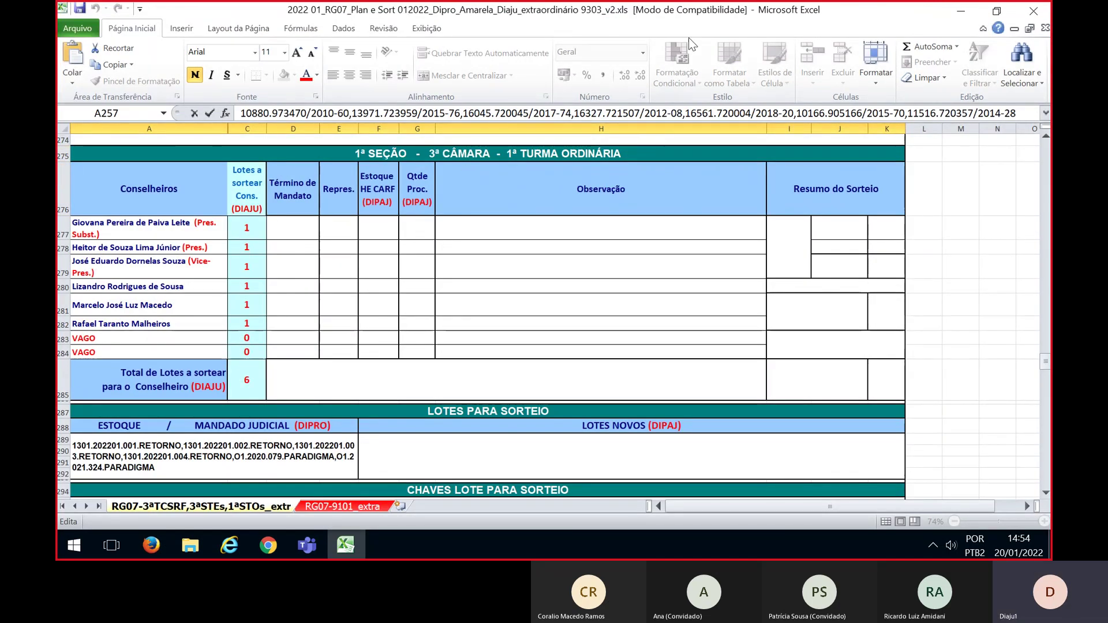
pyautogui.hotkey('alt', 'Tab')
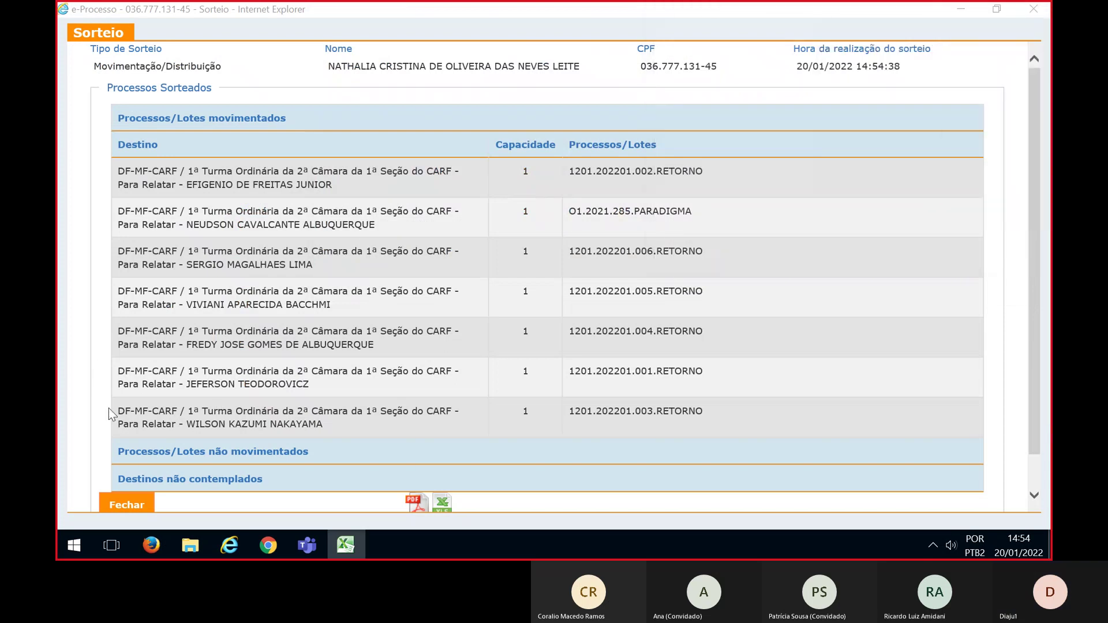
pyautogui.click(123, 507)
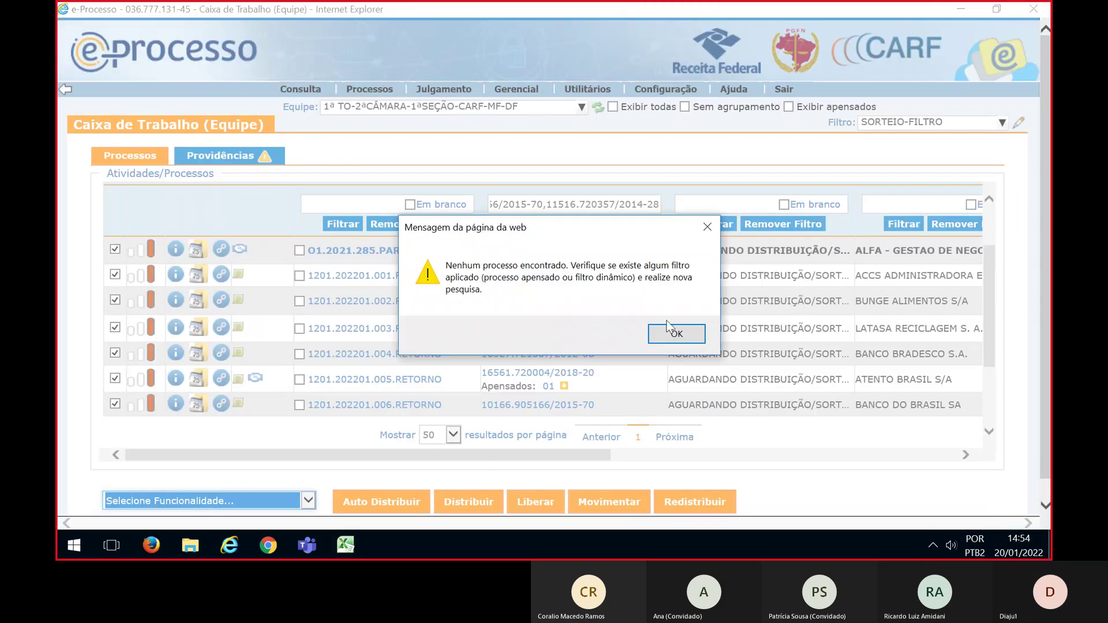
# Switch the work box to team 1ª TO-3ªCÂMARA-1ªSEÇÃO-CARF-MF-DF with the SORTEIO-FILTRO filter
pyautogui.click(671, 331)
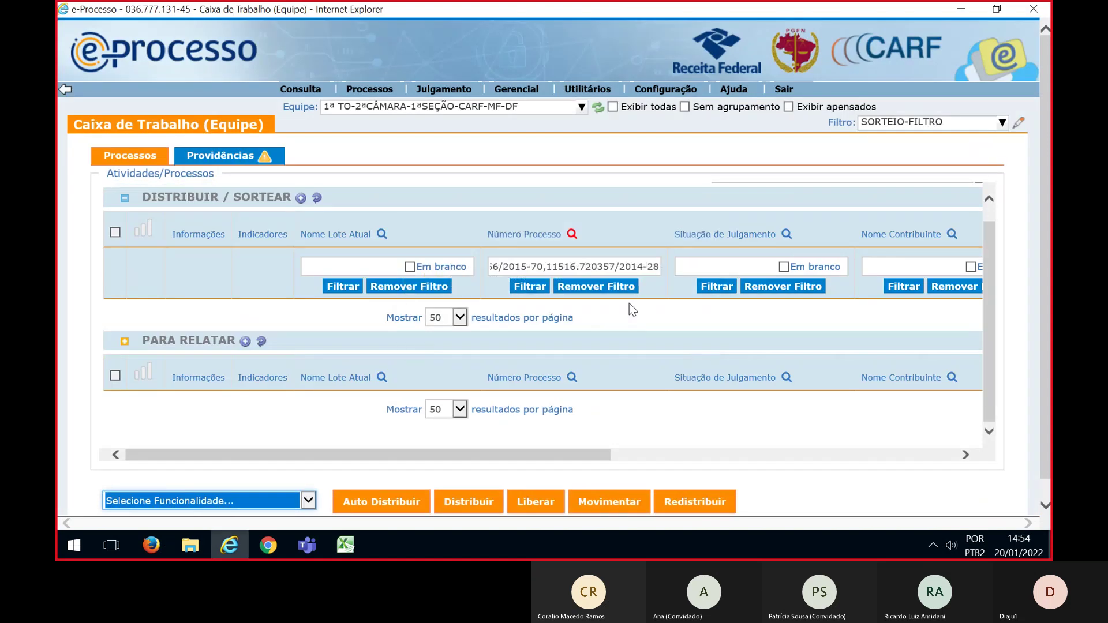
pyautogui.click(407, 107)
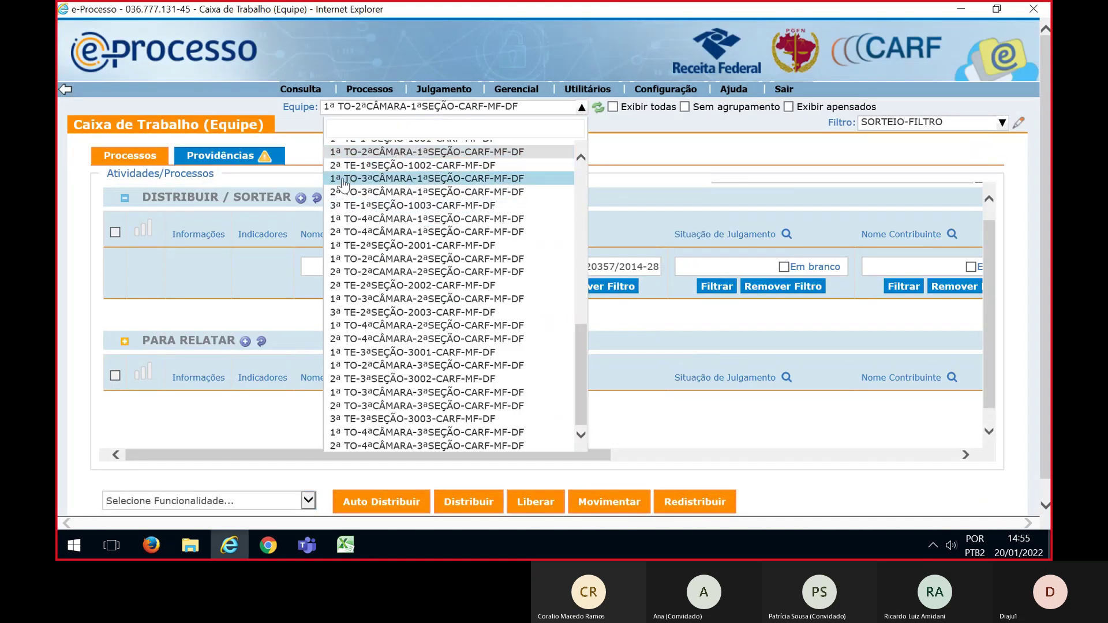
pyautogui.click(344, 180)
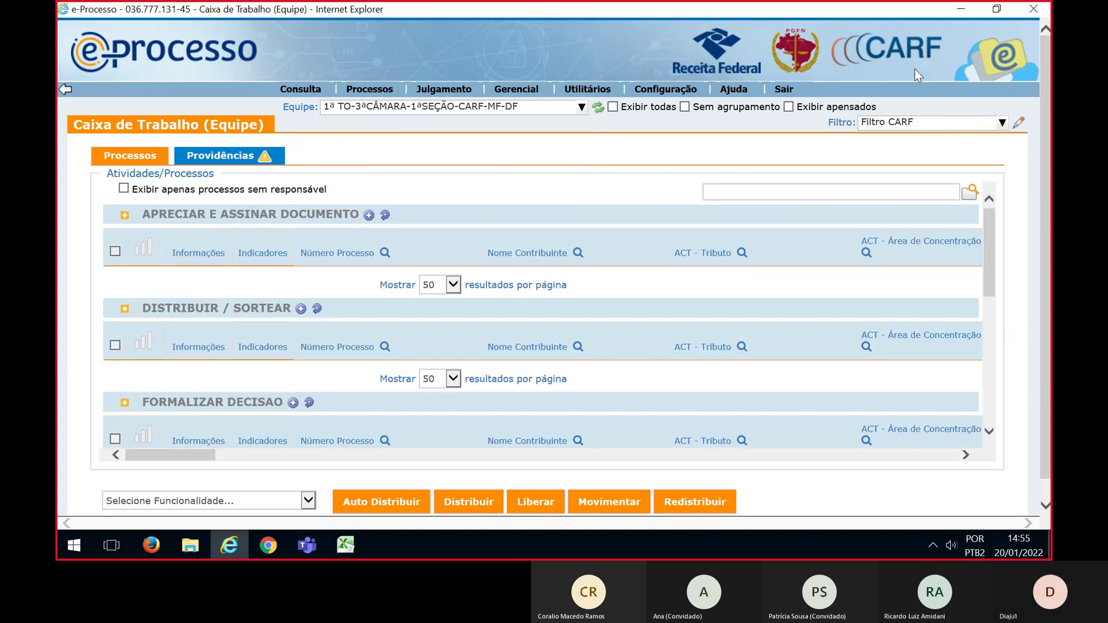
pyautogui.click(888, 124)
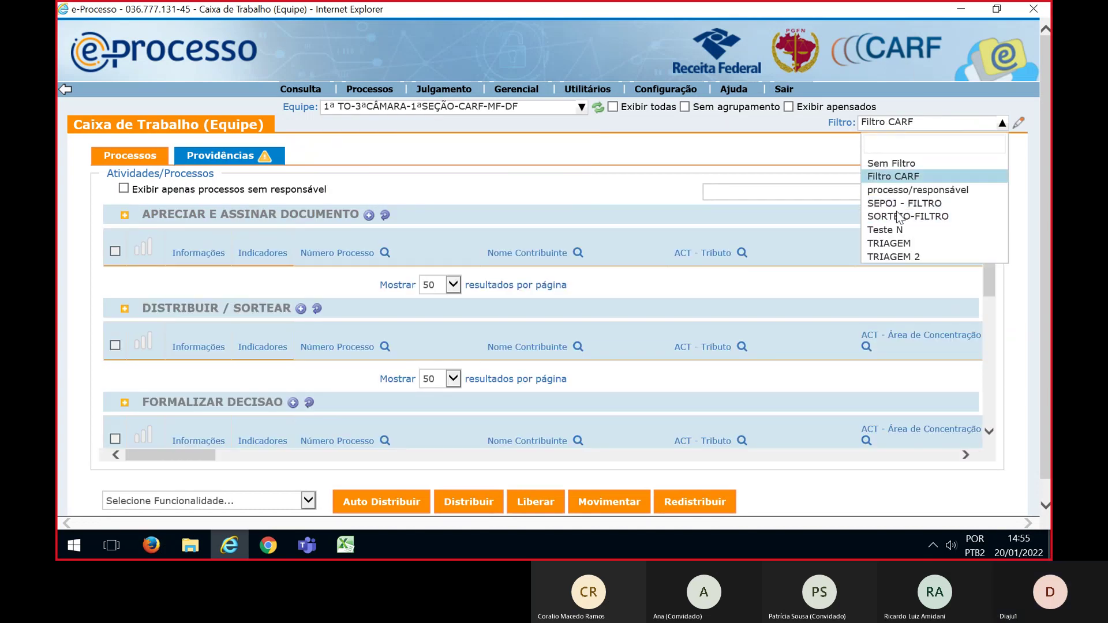
pyautogui.click(897, 217)
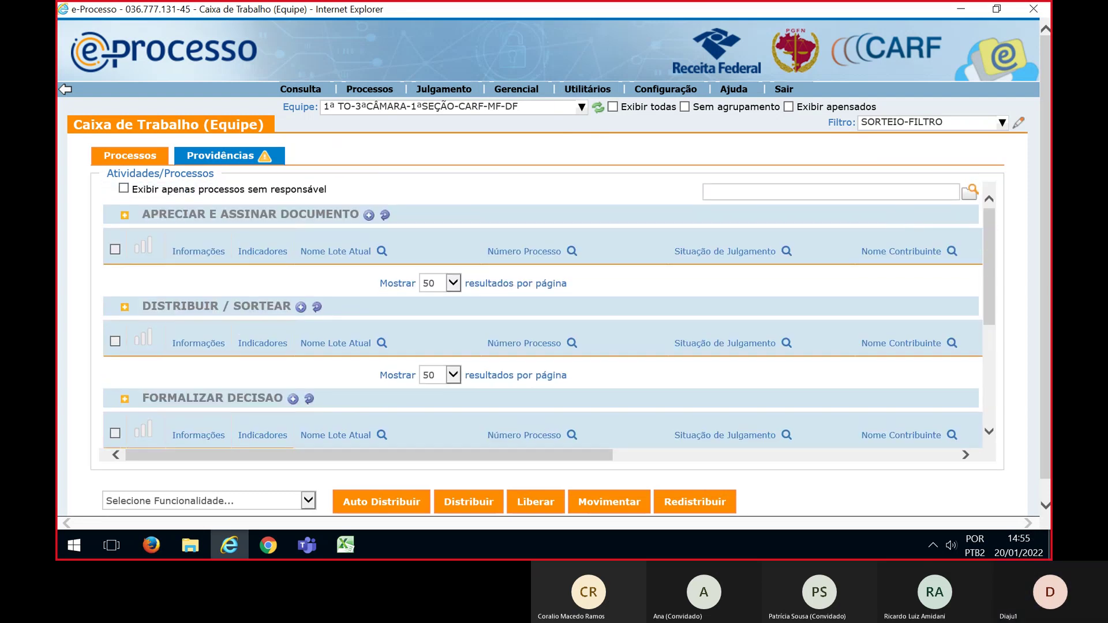
# Filter the list by the lot process numbers copied from the Excel sheet
pyautogui.hotkey('alt', 'Tab')
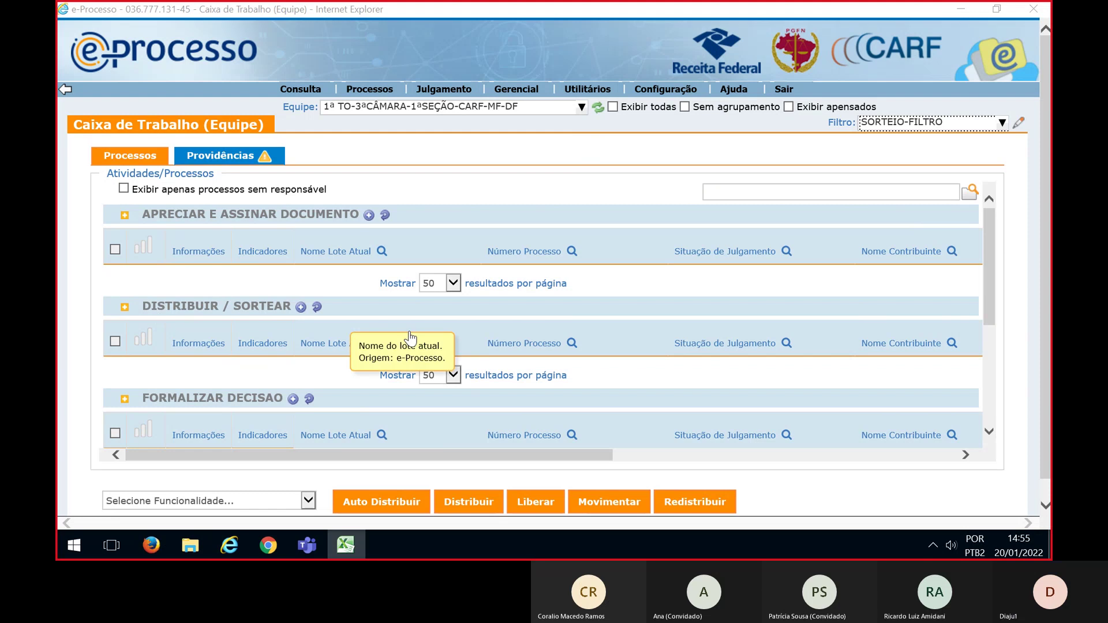
pyautogui.click(572, 343)
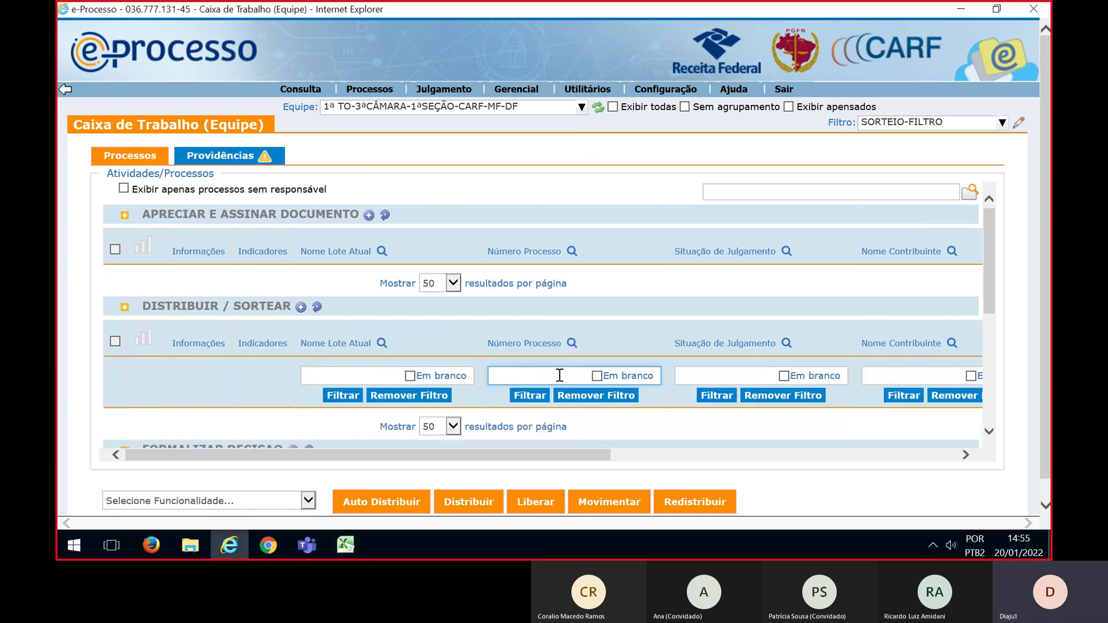
pyautogui.hotkey('ctrl', 'v')
pyautogui.click(531, 398)
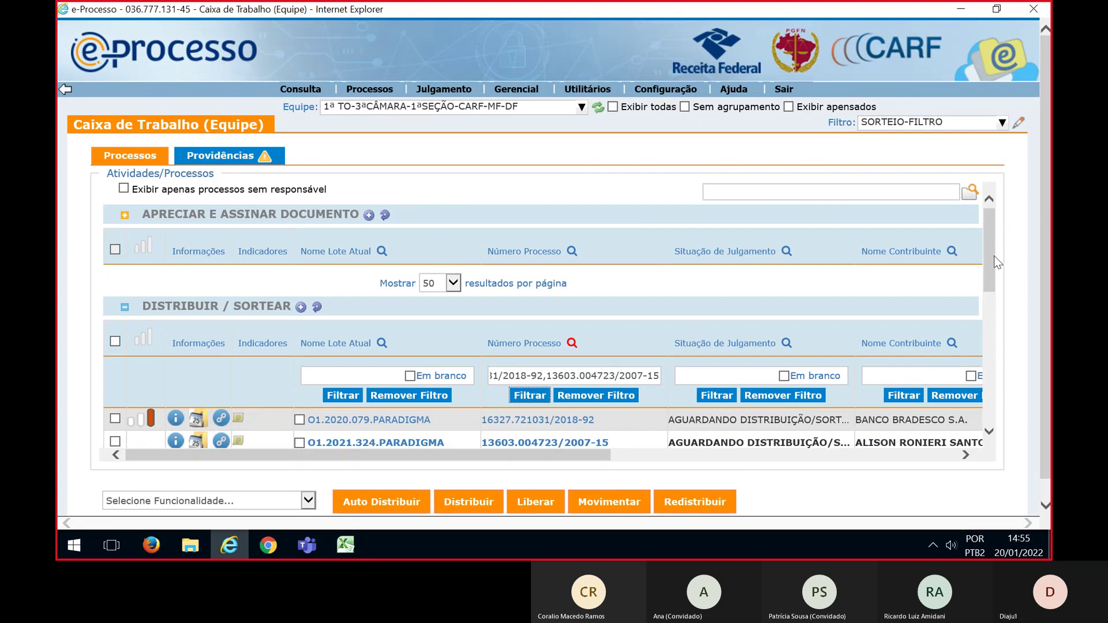
# Select all six listed lots and start a Sorteio draw for them
pyautogui.scroll(-3, 997, 262)
pyautogui.click(115, 236)
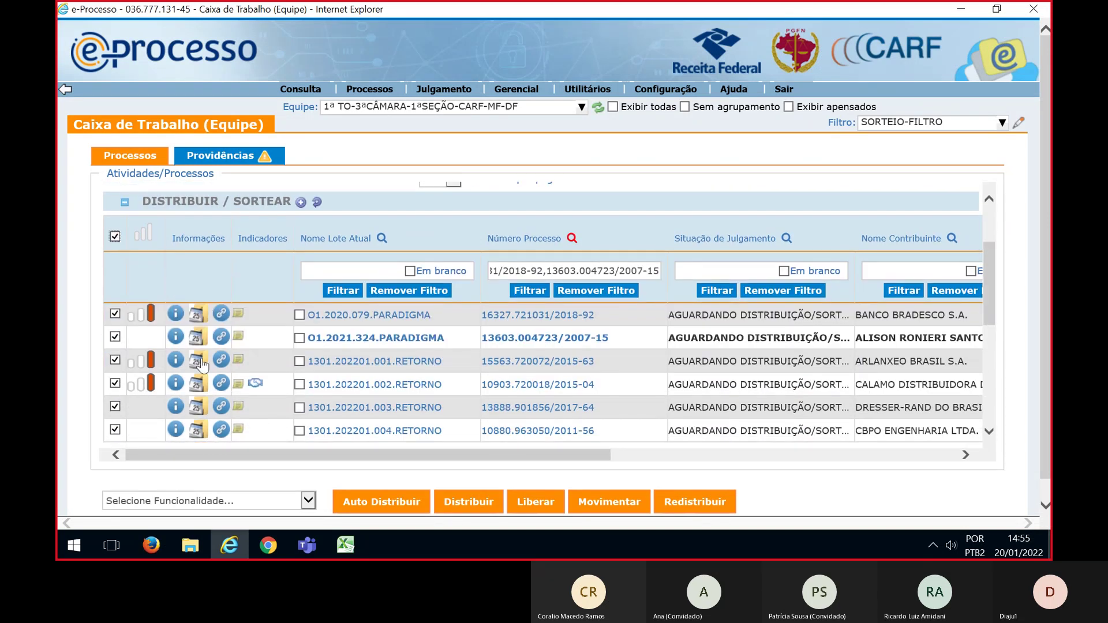
pyautogui.scroll(-1, 201, 365)
pyautogui.click(308, 500)
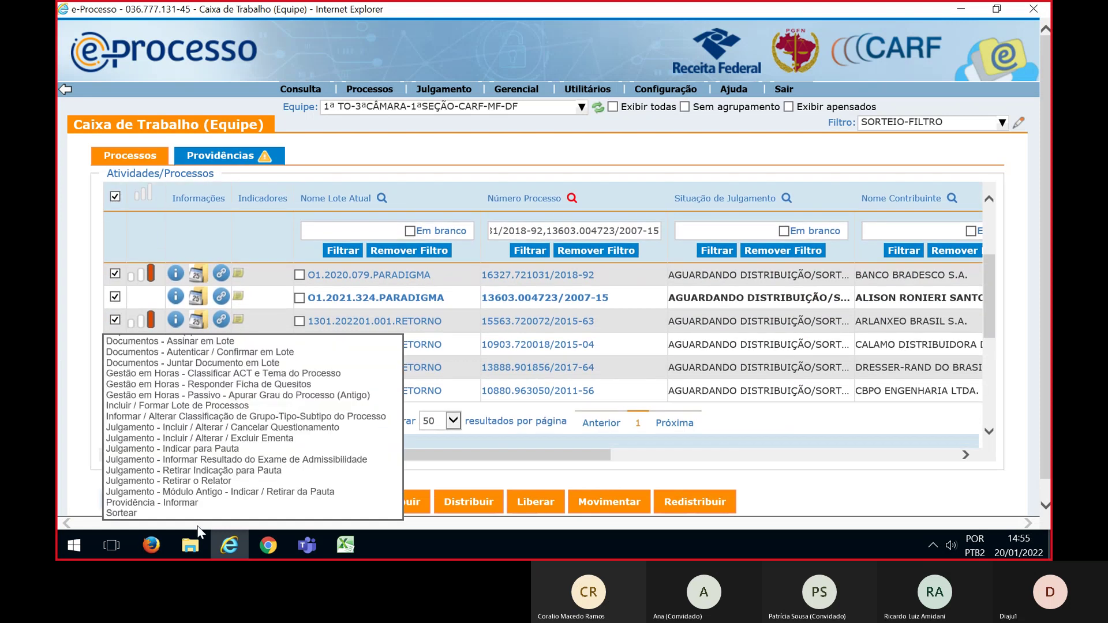
pyautogui.click(151, 513)
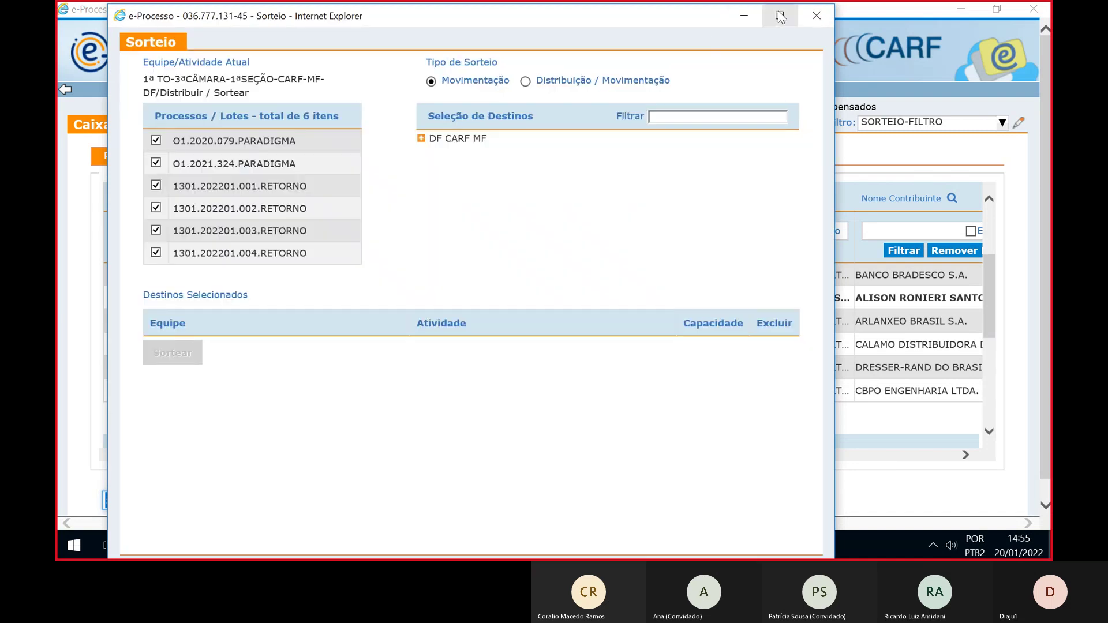
# Maximize the Sorteio form, set Distribuição / Movimentação, and expand to the 1ª TO team's Para Relatar list
pyautogui.click(779, 15)
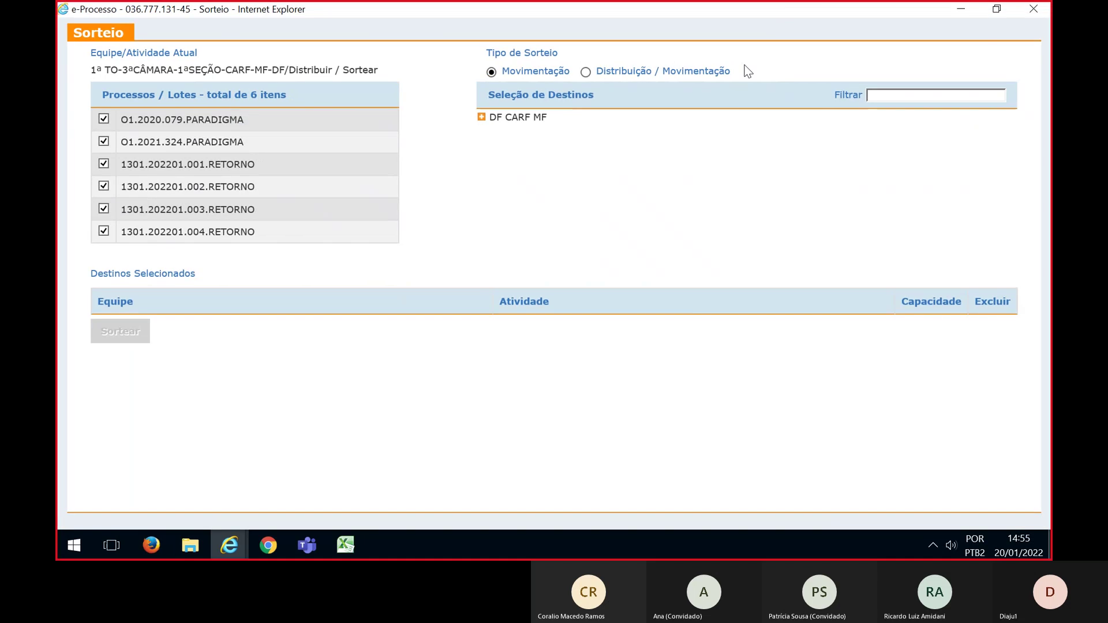
pyautogui.click(585, 73)
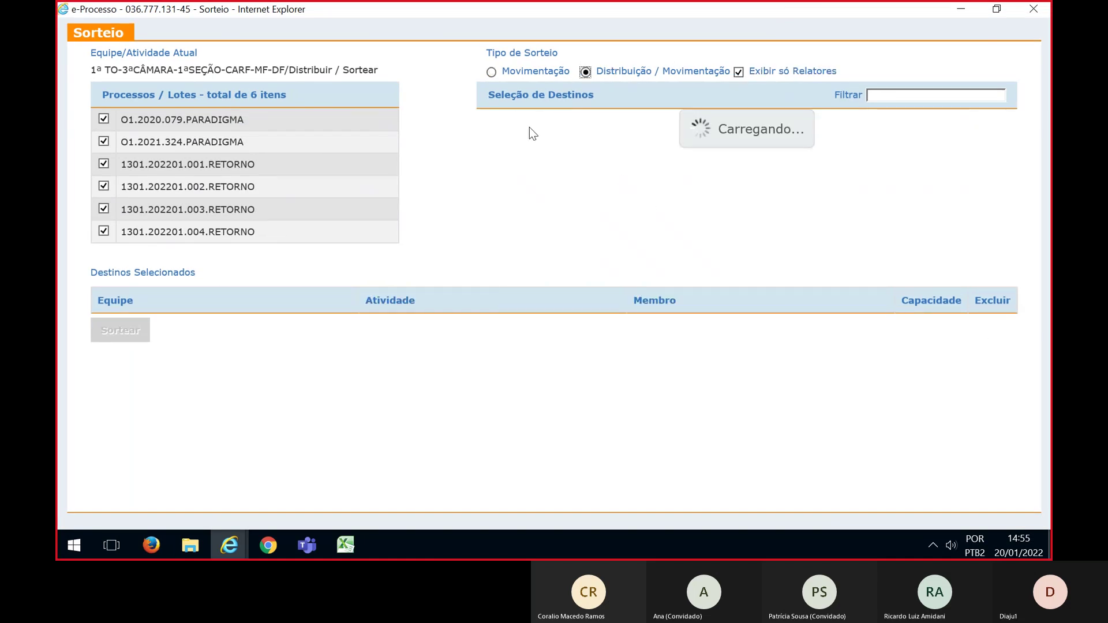
pyautogui.click(482, 117)
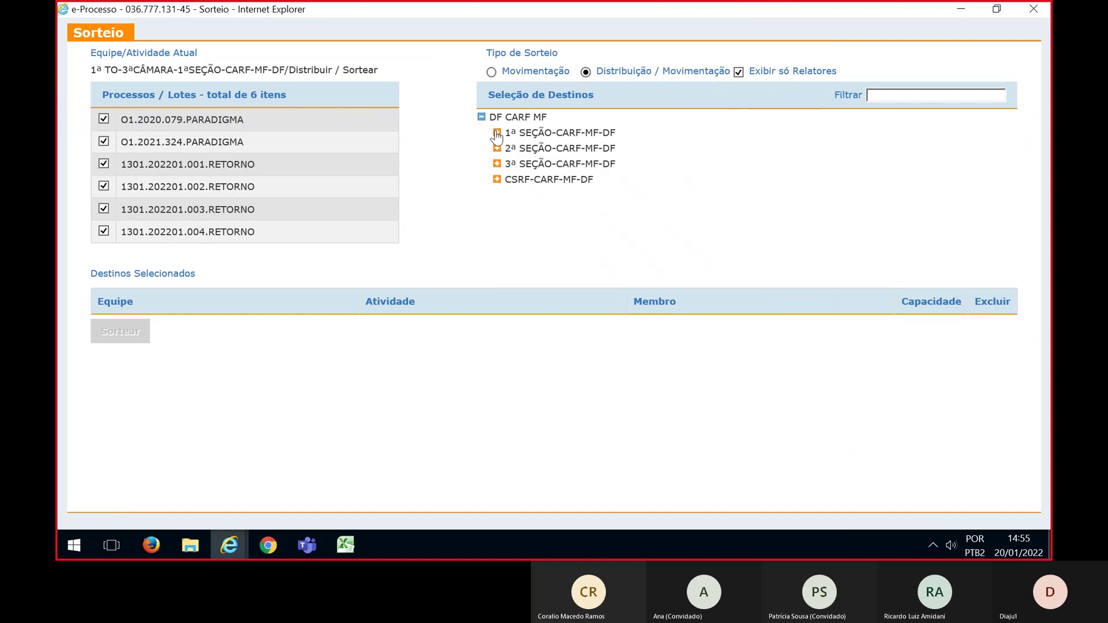
pyautogui.click(497, 132)
pyautogui.click(513, 195)
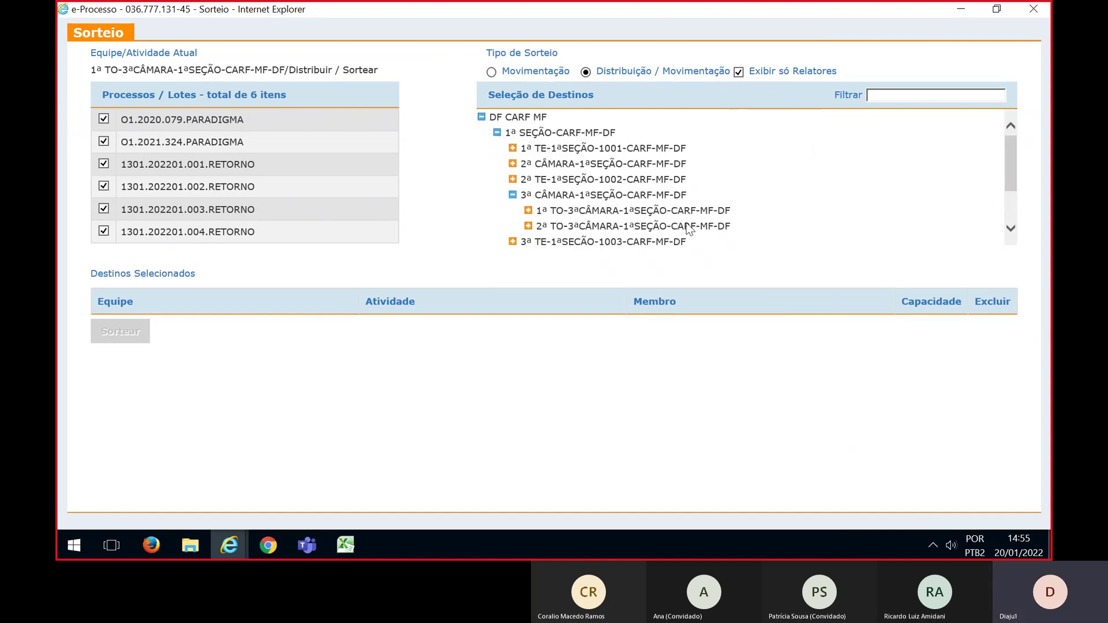
pyautogui.scroll(-1, 774, 211)
pyautogui.click(528, 189)
pyautogui.scroll(-1, 543, 191)
pyautogui.click(543, 185)
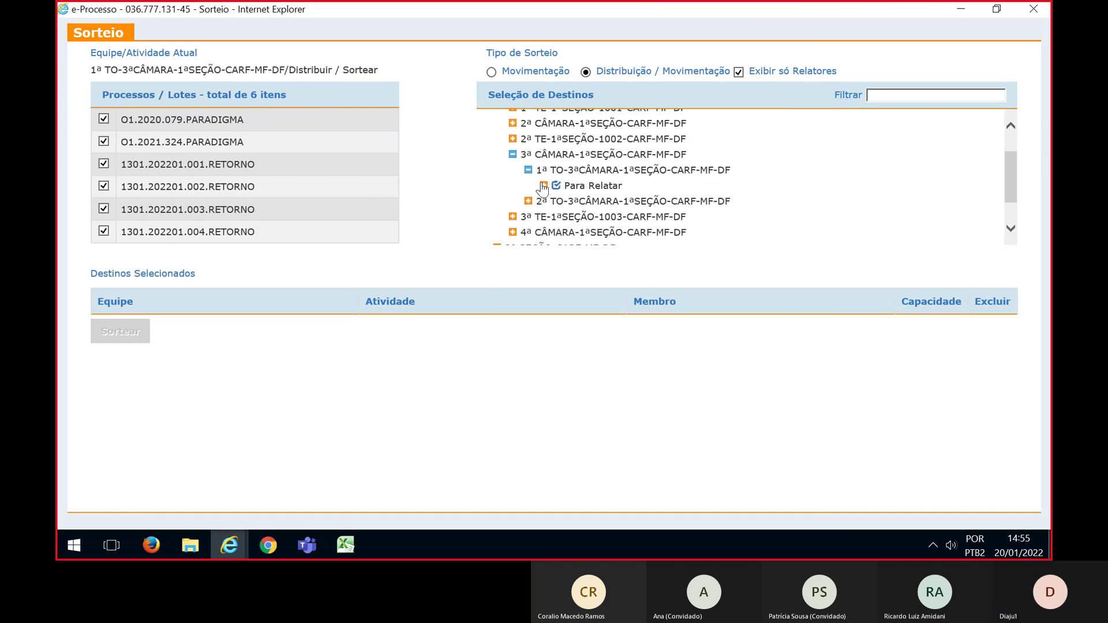
pyautogui.scroll(-1, 757, 211)
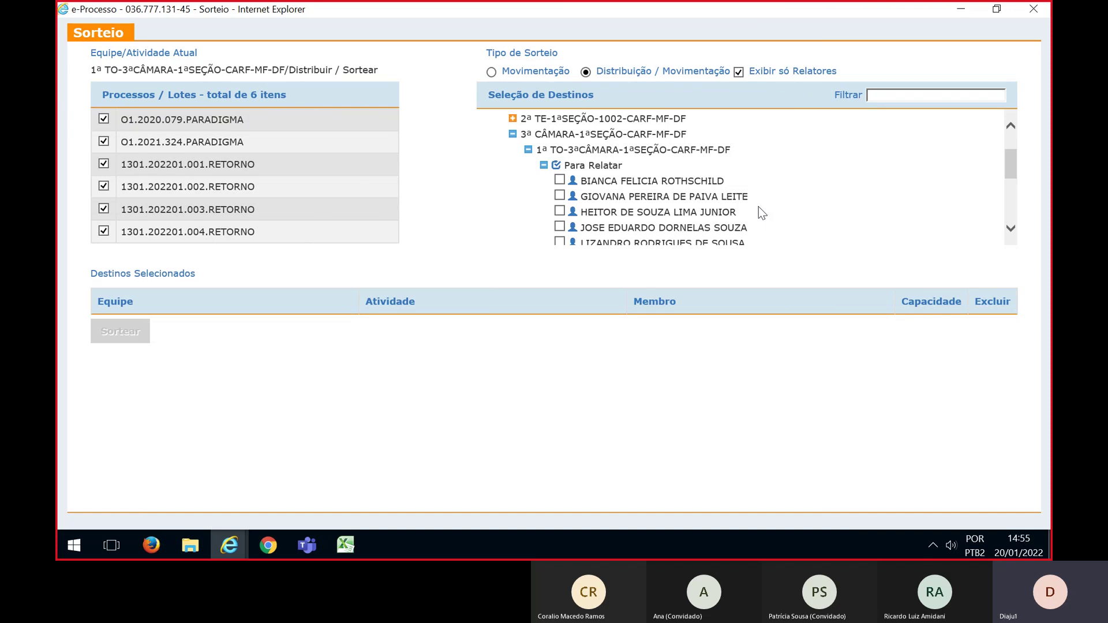
pyautogui.scroll(-1, 758, 208)
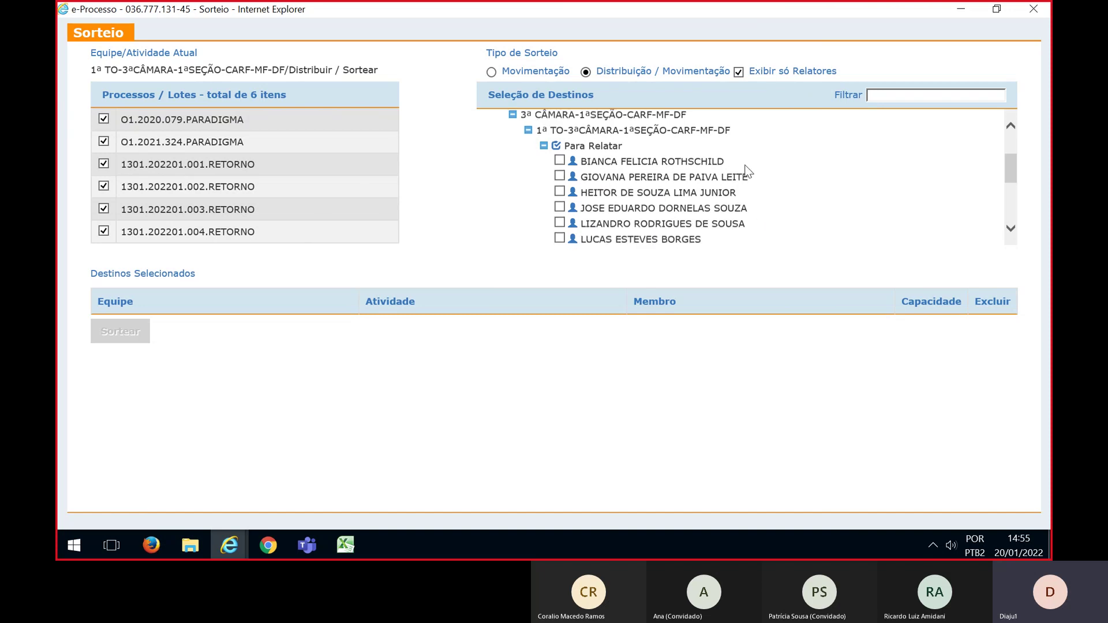
# Add five Para Relatar council members as draw destinations
pyautogui.click(559, 175)
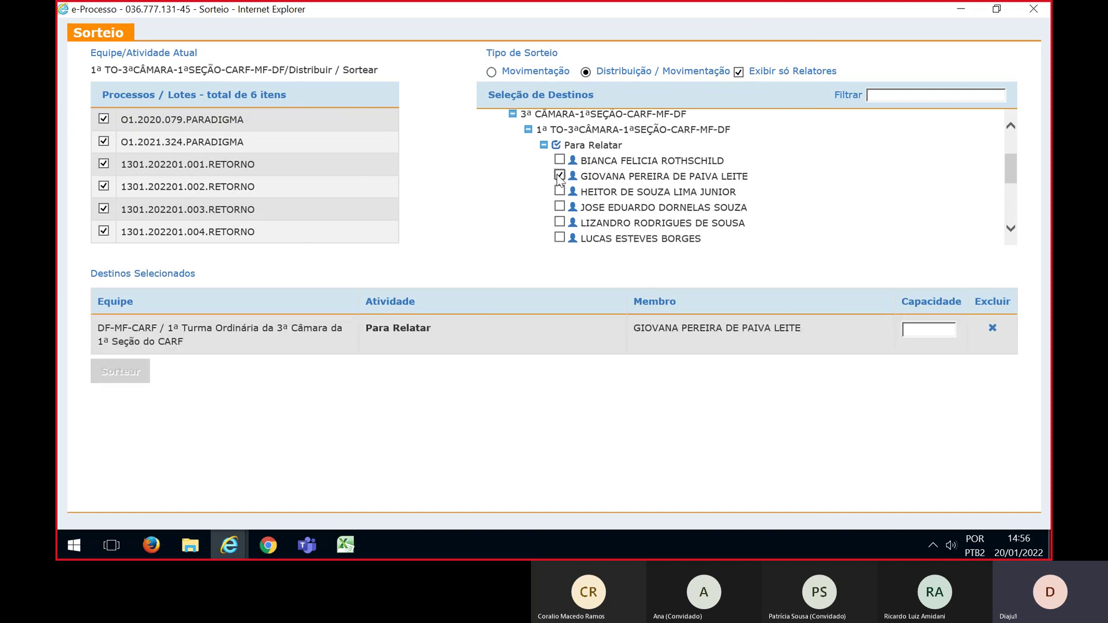
pyautogui.click(559, 191)
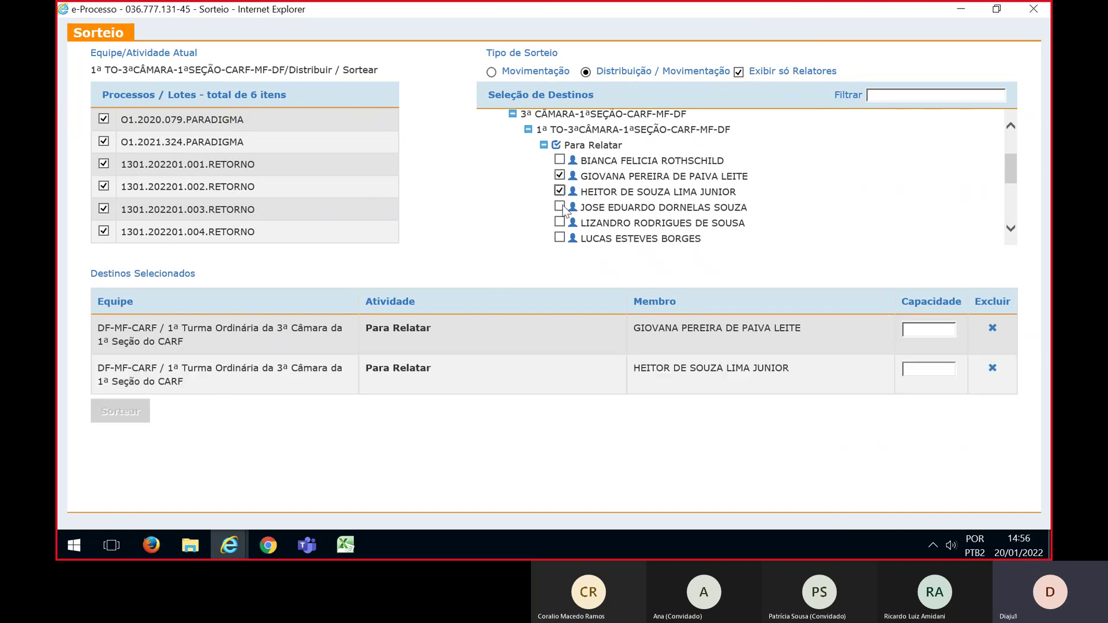
pyautogui.click(559, 206)
pyautogui.scroll(-1, 563, 211)
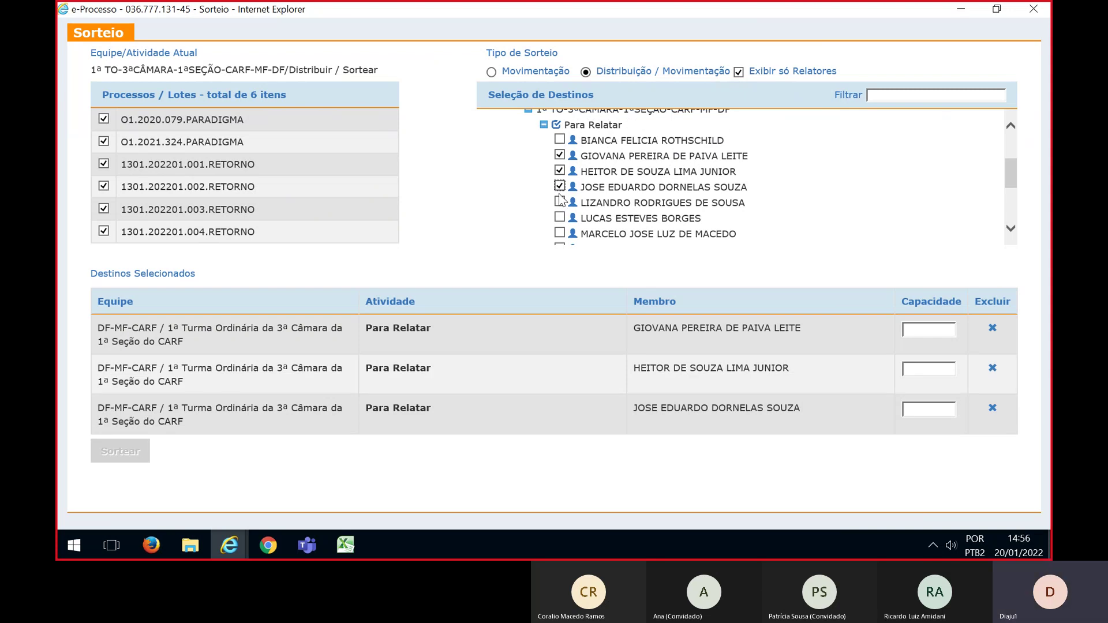
pyautogui.click(559, 202)
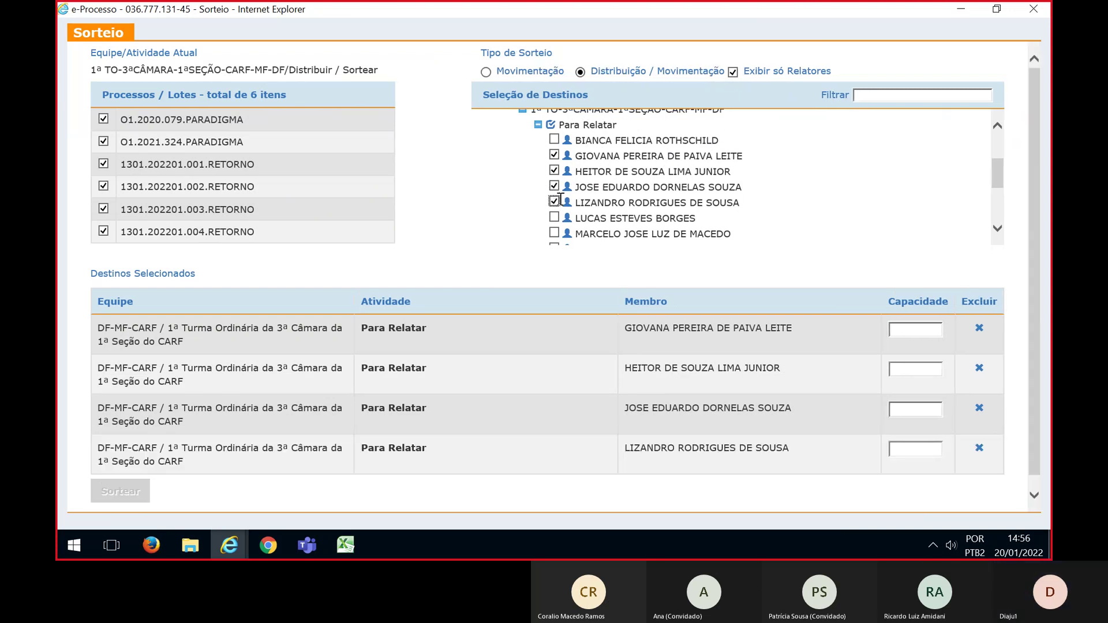
pyautogui.scroll(-2, 561, 199)
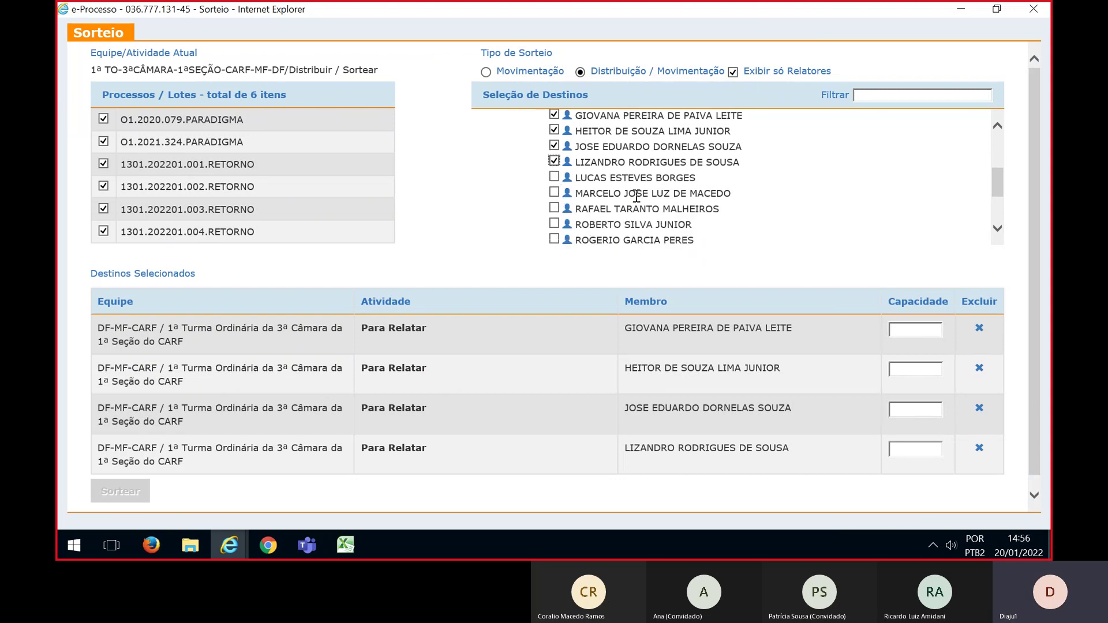
pyautogui.click(554, 193)
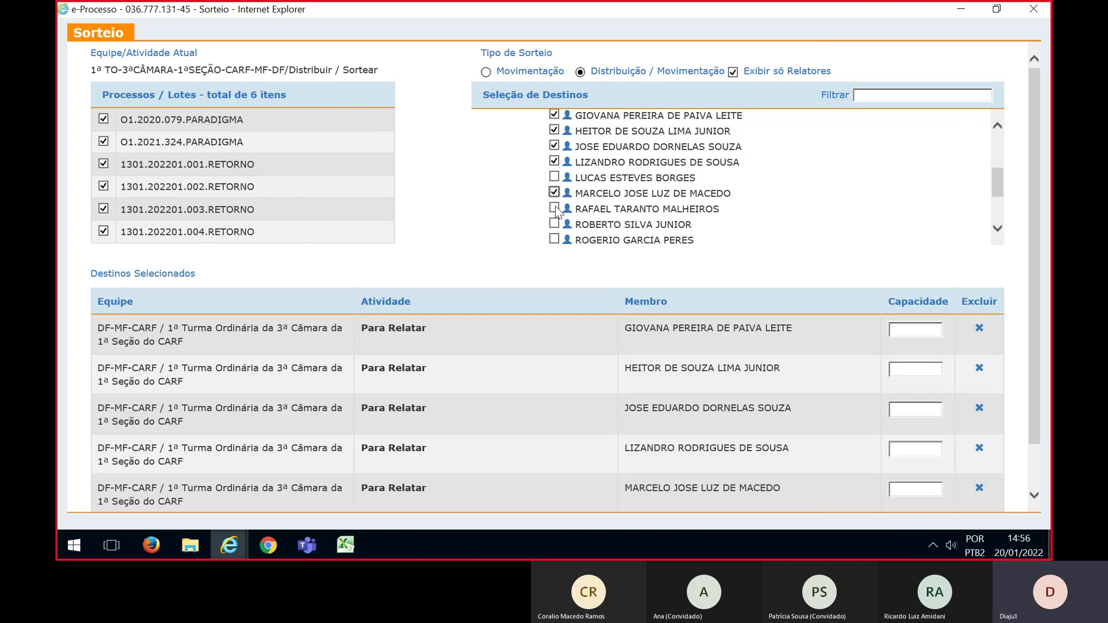
# Add the sixth council member and give all six destinations capacity 1
pyautogui.click(554, 208)
pyautogui.moveTo(1037, 220); pyautogui.dragTo(1030, 265)
pyautogui.click(920, 260)
pyautogui.write('1')
pyautogui.click(917, 297)
pyautogui.write('1')
pyautogui.click(918, 339)
pyautogui.write('1')
pyautogui.click(915, 379)
pyautogui.write('1')
pyautogui.click(912, 420)
pyautogui.write('1')
pyautogui.click(914, 459)
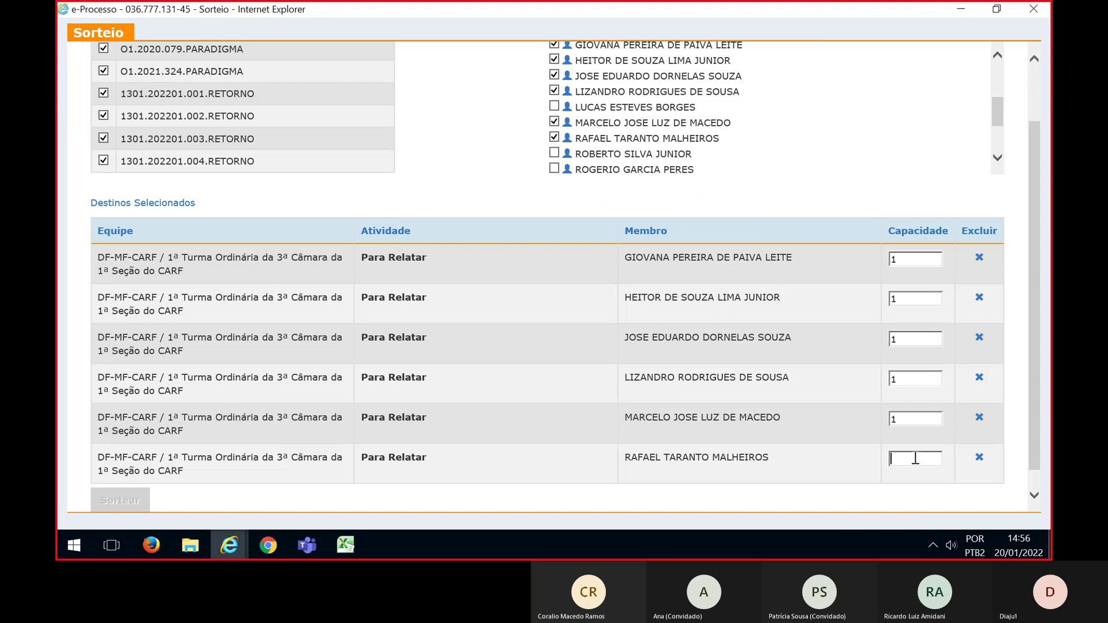
pyautogui.write('1')
# Launch the draw of the six lots among the six counsellors
pyautogui.moveTo(1036, 341); pyautogui.dragTo(1041, 294)
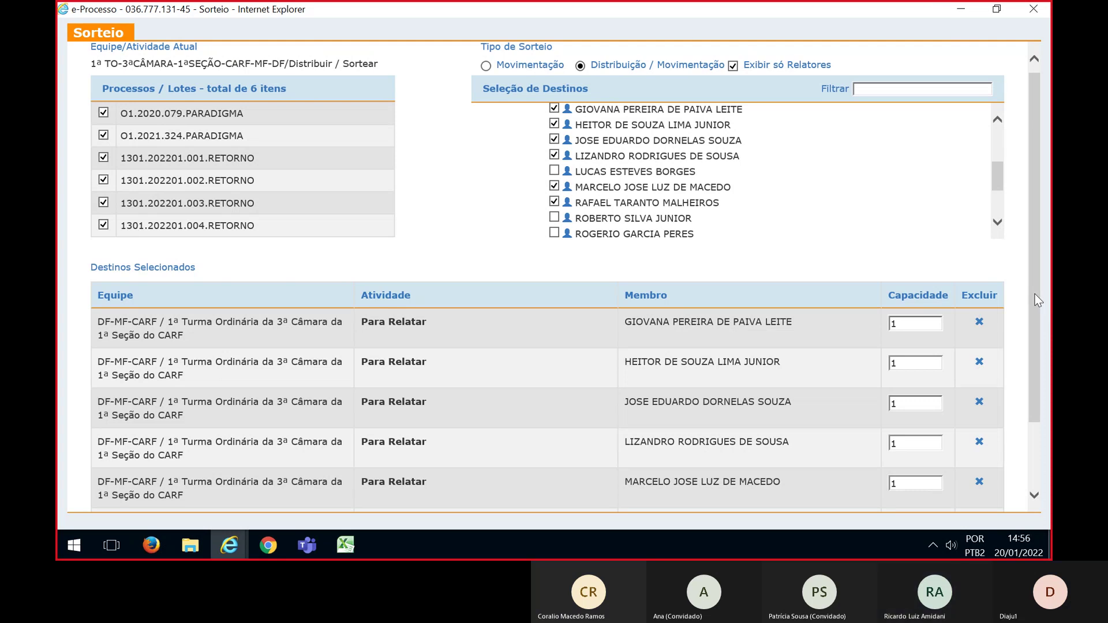
pyautogui.moveTo(1034, 295); pyautogui.dragTo(1026, 339)
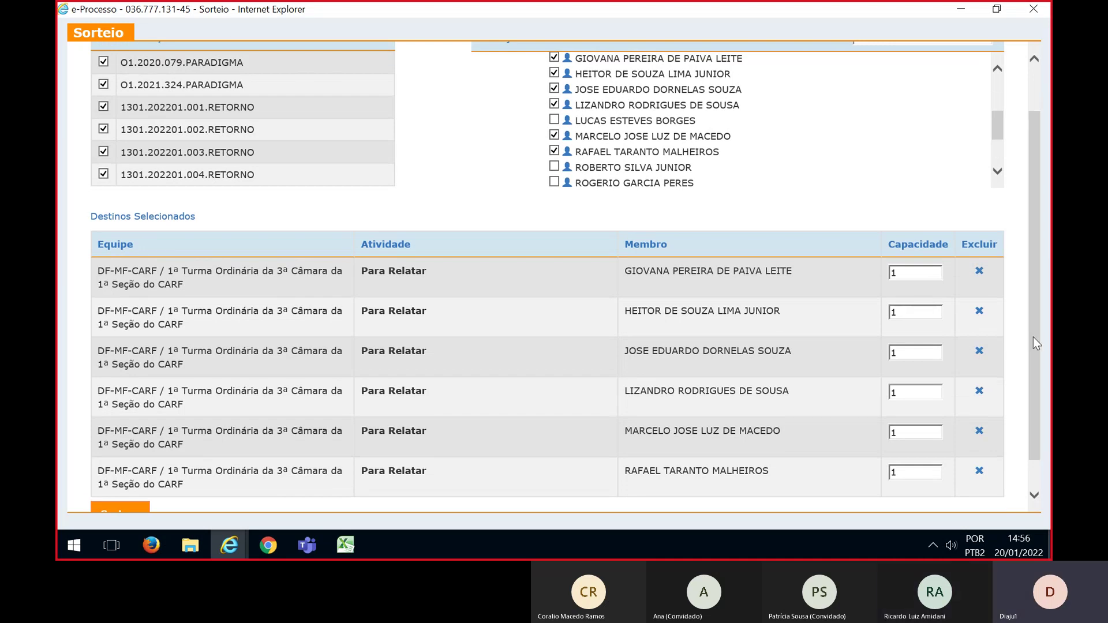
pyautogui.moveTo(1033, 337); pyautogui.dragTo(1034, 348)
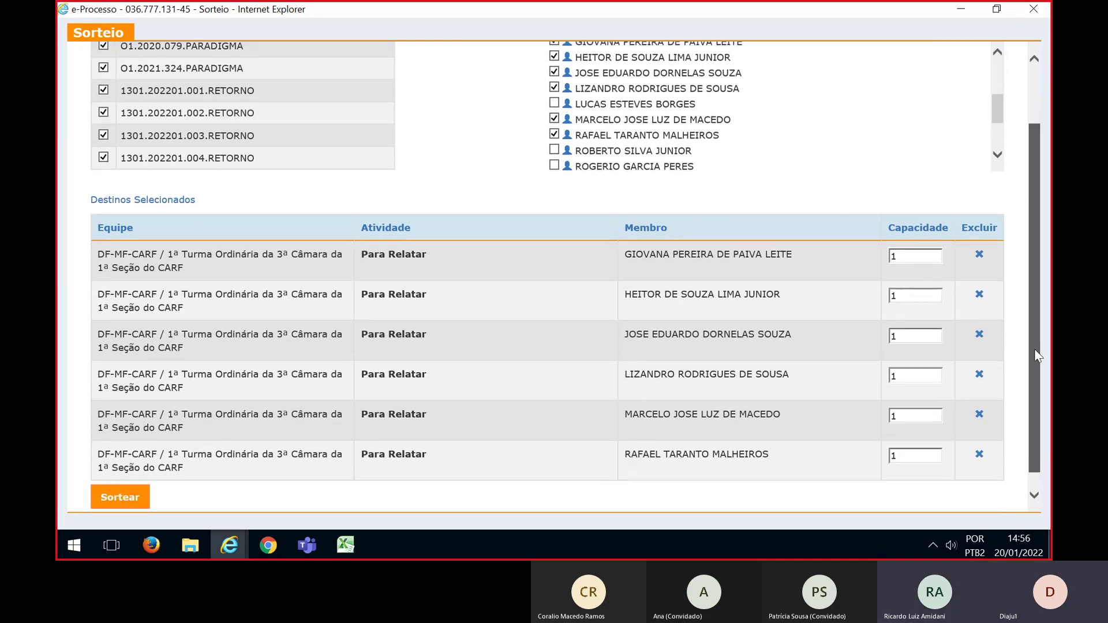
pyautogui.click(117, 502)
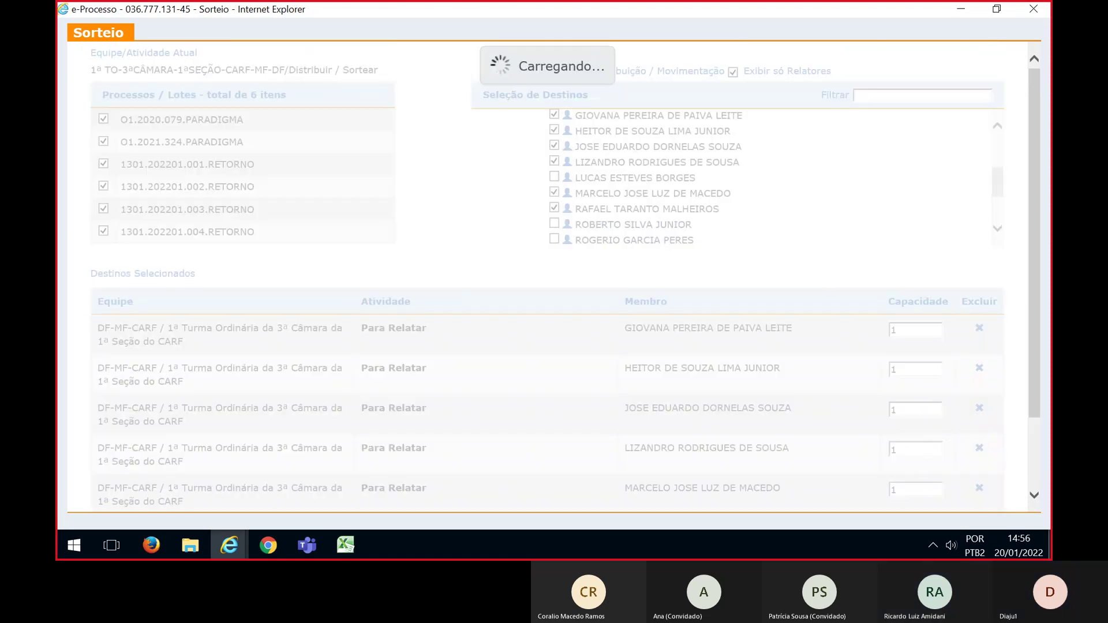
# Compare the draw results with the Excel plan, then close the results page
pyautogui.hotkey('alt', 'Tab')
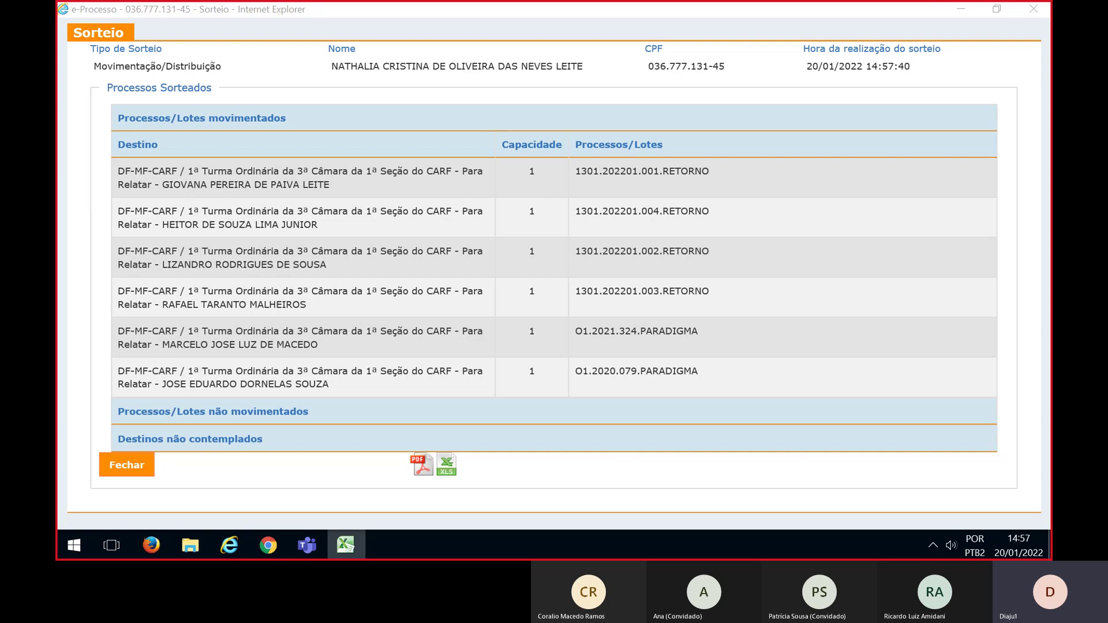
pyautogui.hotkey('alt', 'Tab')
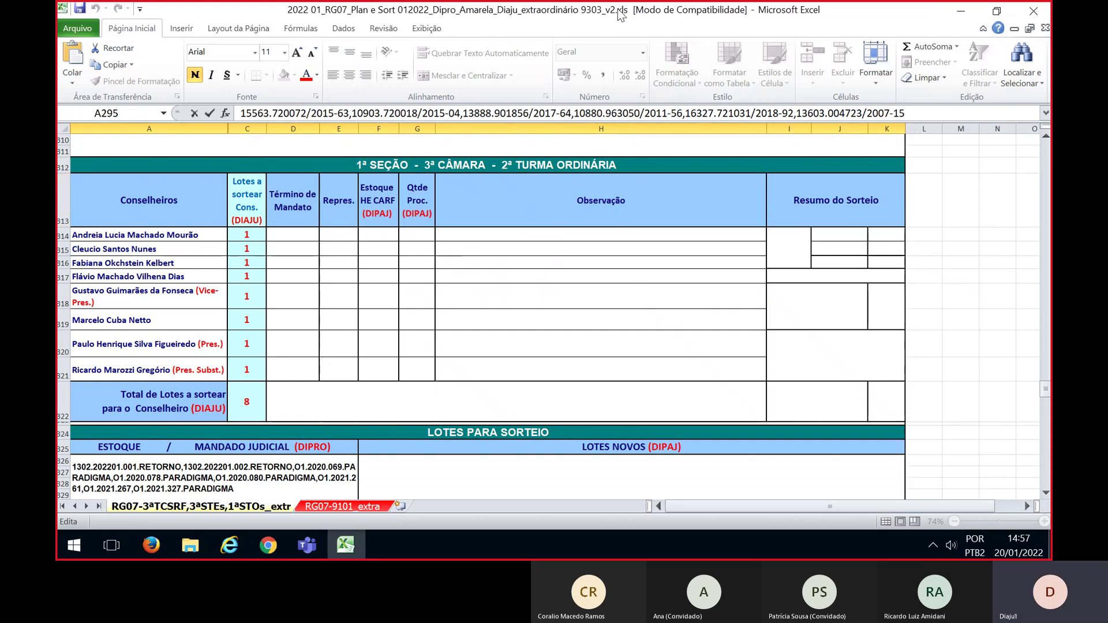
pyautogui.hotkey('alt', 'Tab')
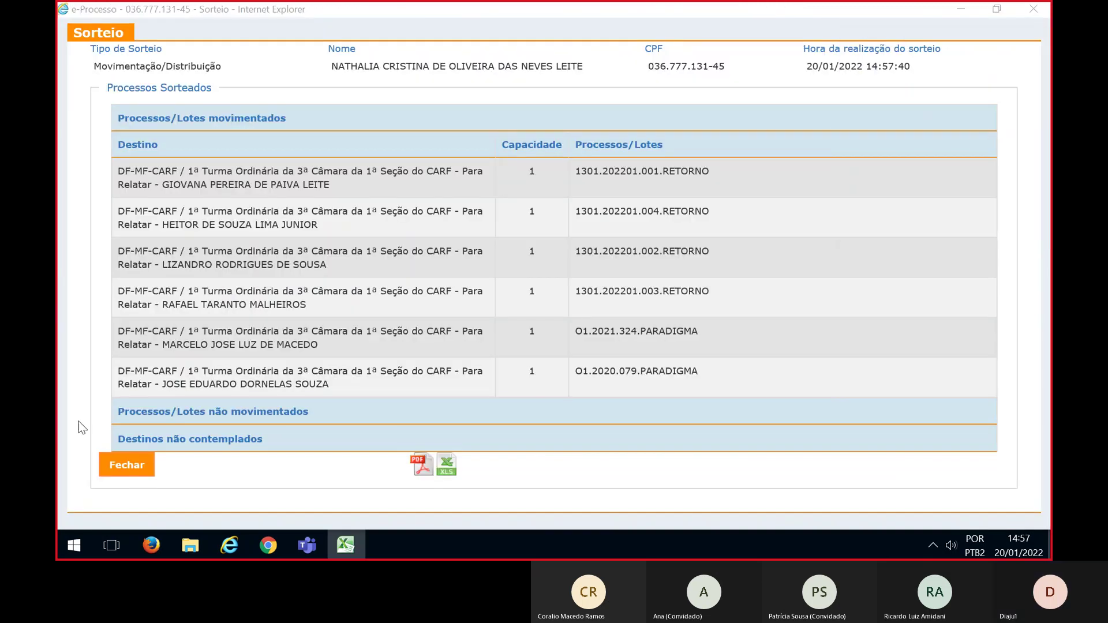
pyautogui.click(129, 464)
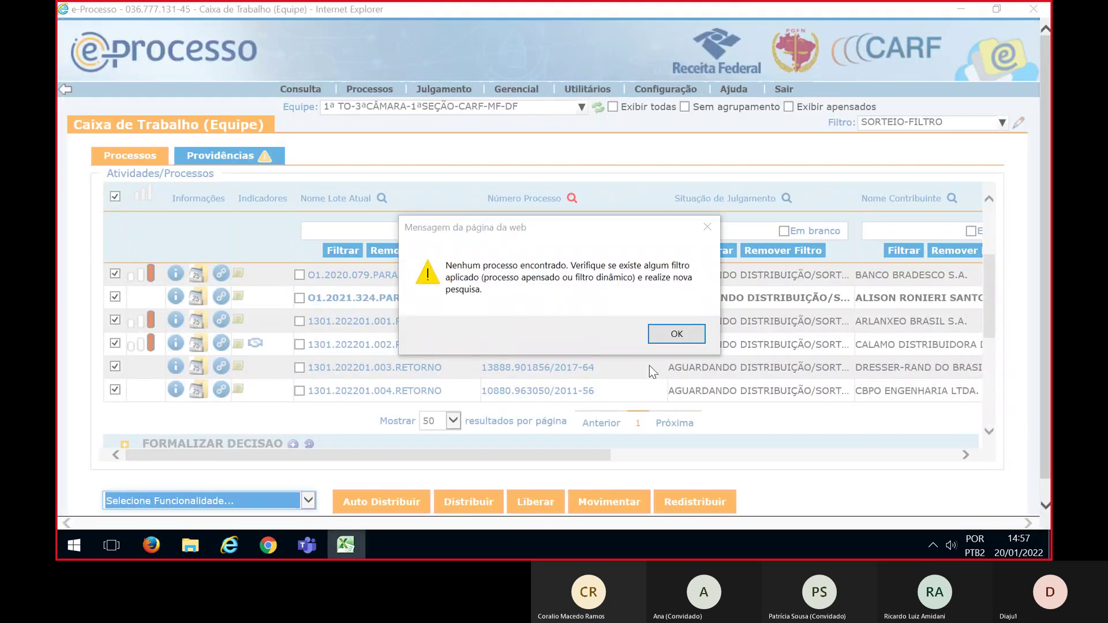
# Switch the work box to team 2ª TO-3ªCÂMARA-1ªSEÇÃO-CARF-MF-DF with the SORTEIO-FILTRO filter
pyautogui.click(678, 329)
pyautogui.click(401, 107)
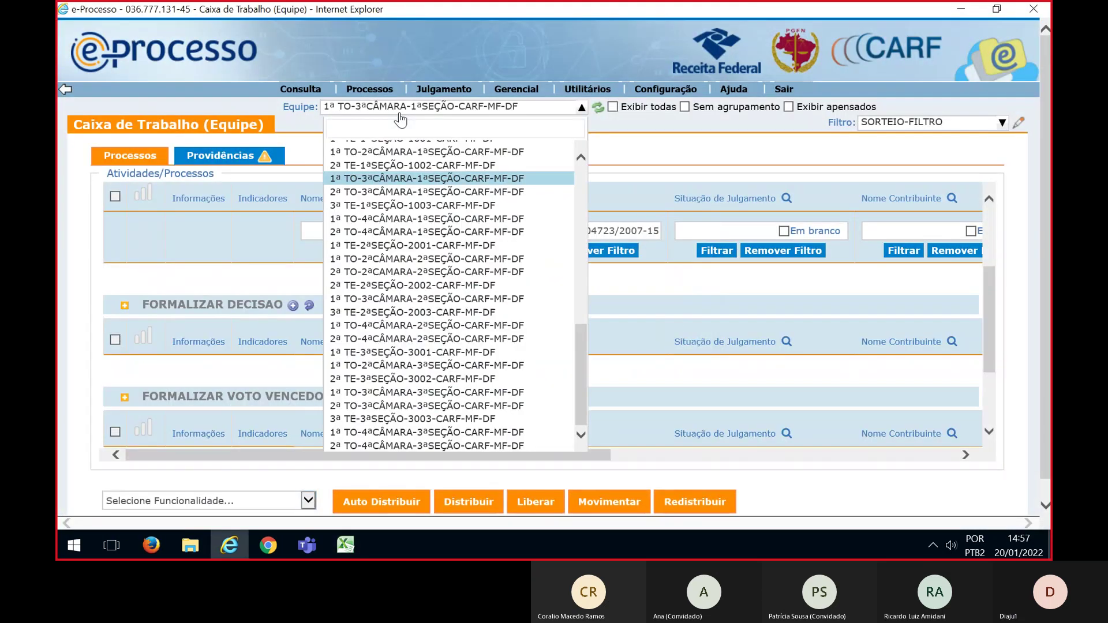
pyautogui.click(349, 195)
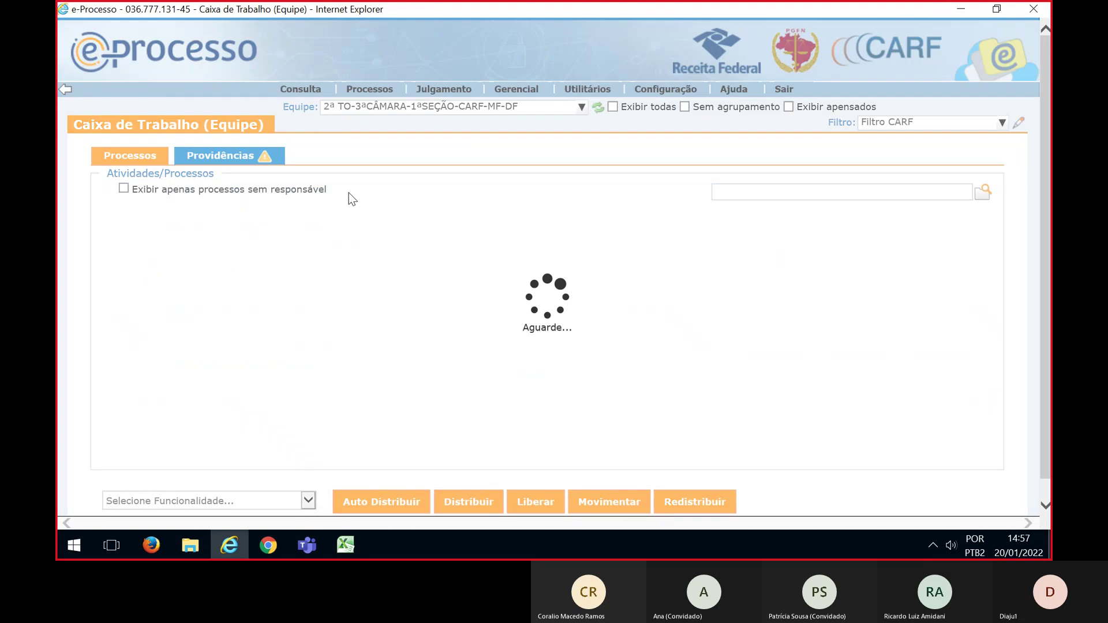
pyautogui.click(880, 125)
pyautogui.click(908, 216)
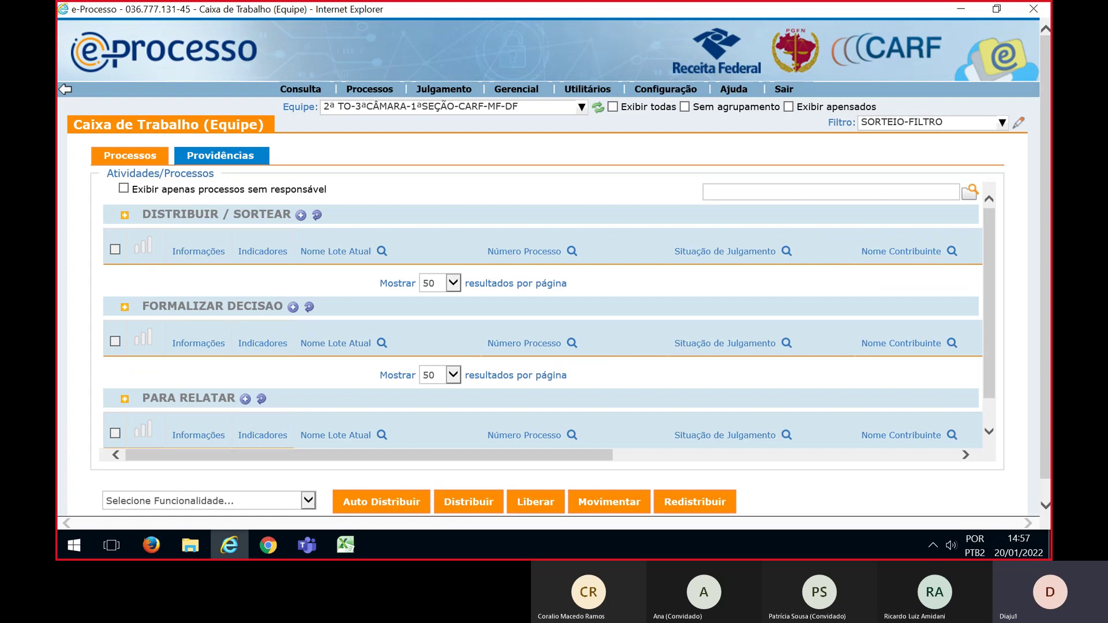
# Filter by the planned process numbers from Excel and select all listed lots
pyautogui.hotkey('alt', 'Tab')
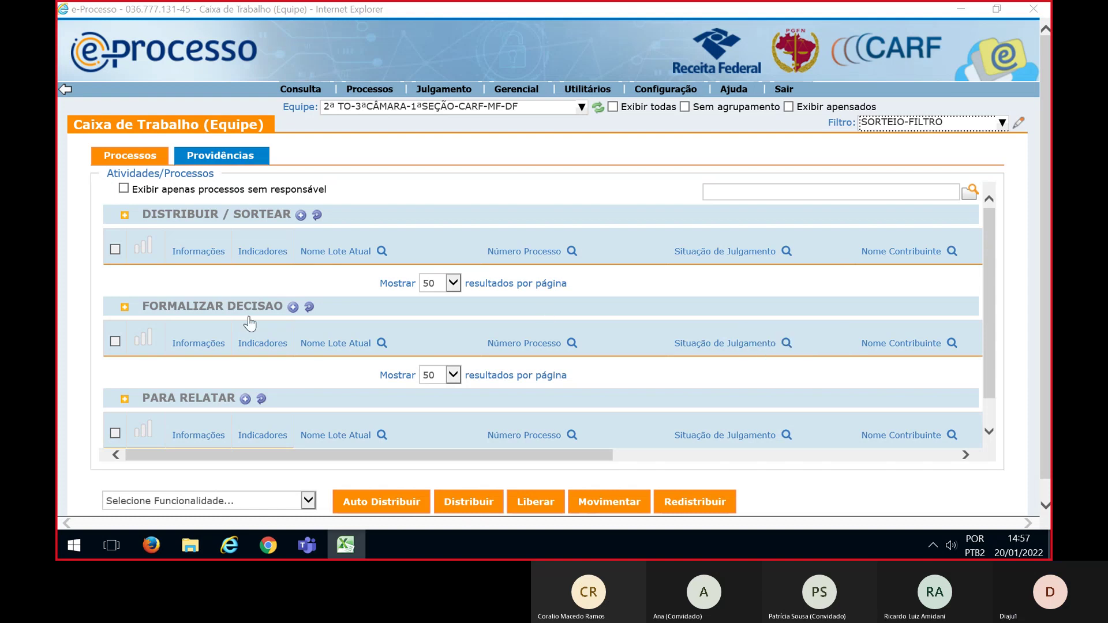
pyautogui.click(572, 251)
pyautogui.hotkey('ctrl', 'v')
pyautogui.click(530, 304)
pyautogui.scroll(-1, 143, 285)
pyautogui.click(114, 197)
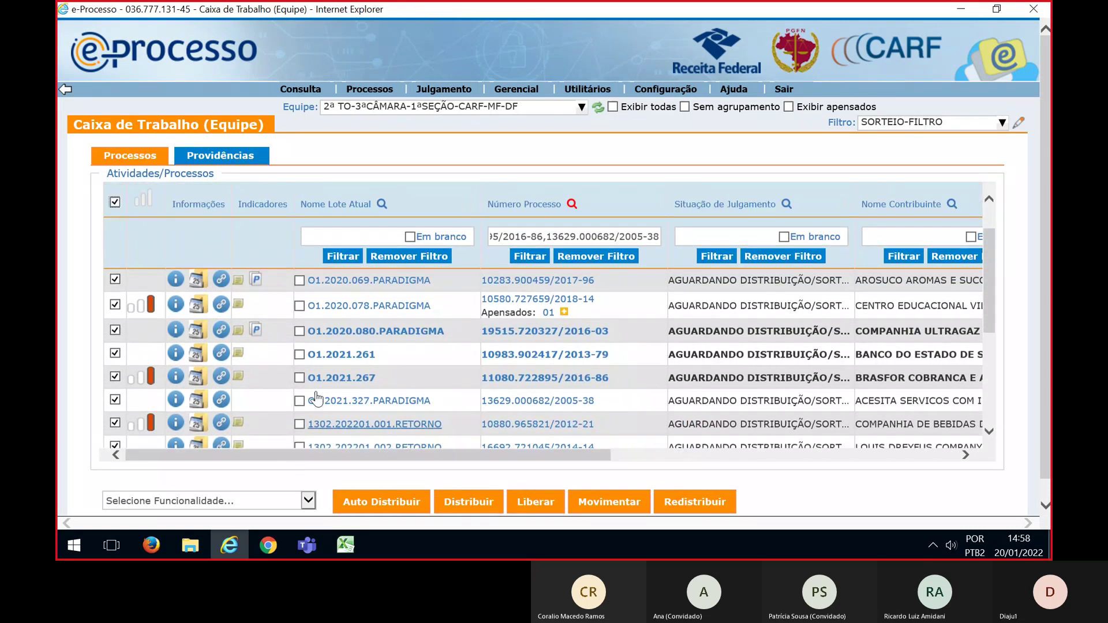
pyautogui.click(309, 500)
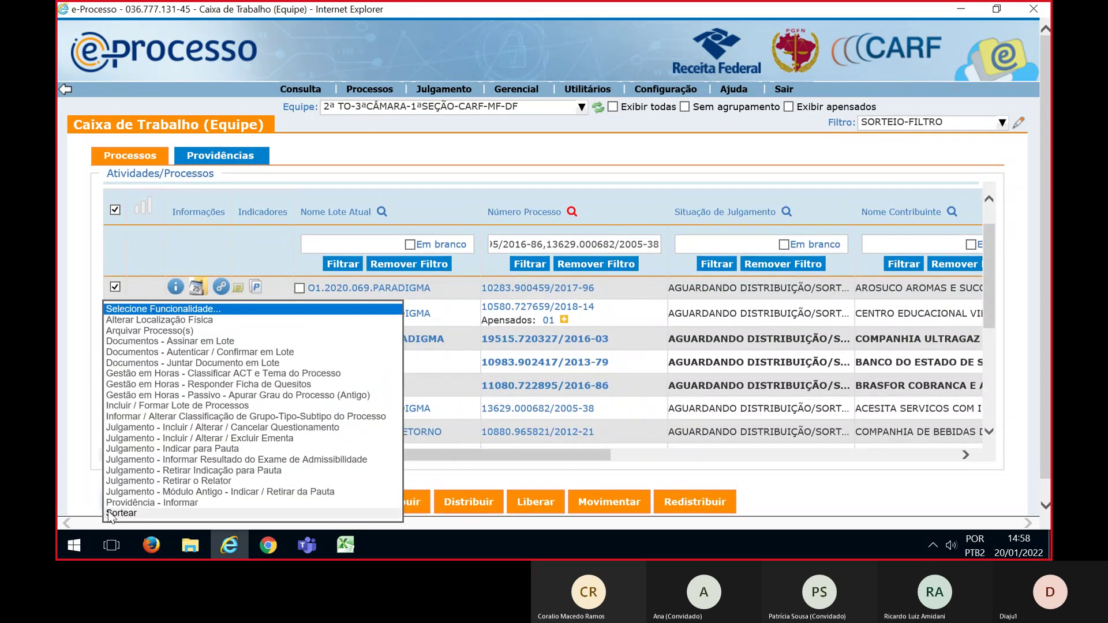
# Start a Sorteio for the eight lots as a Distribuição / Movimentação in a maximized form
pyautogui.click(309, 500)
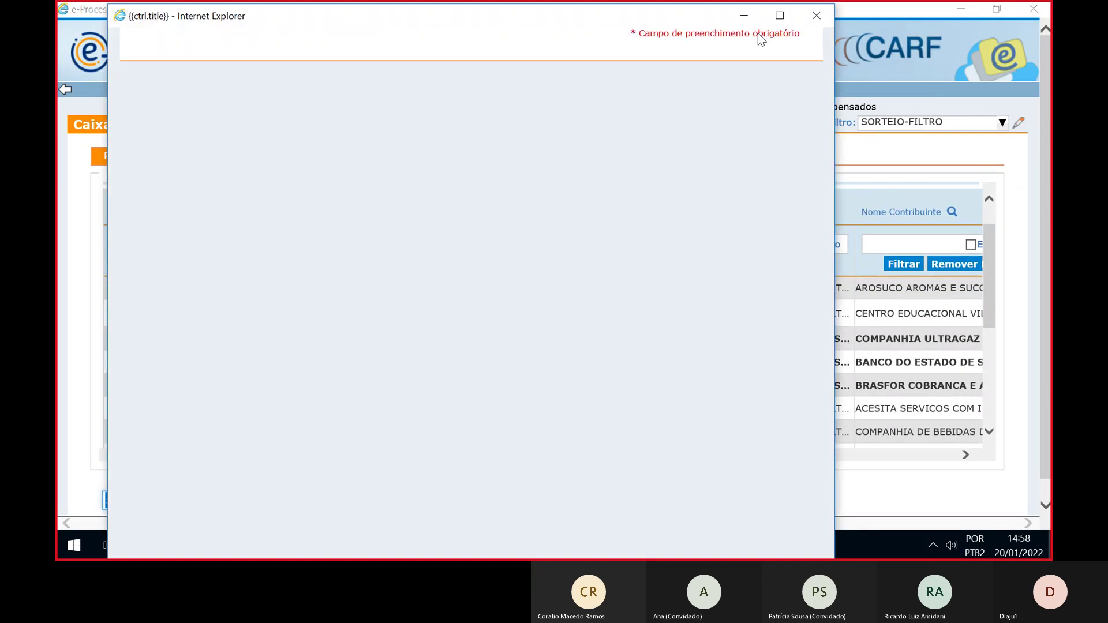
pyautogui.click(778, 16)
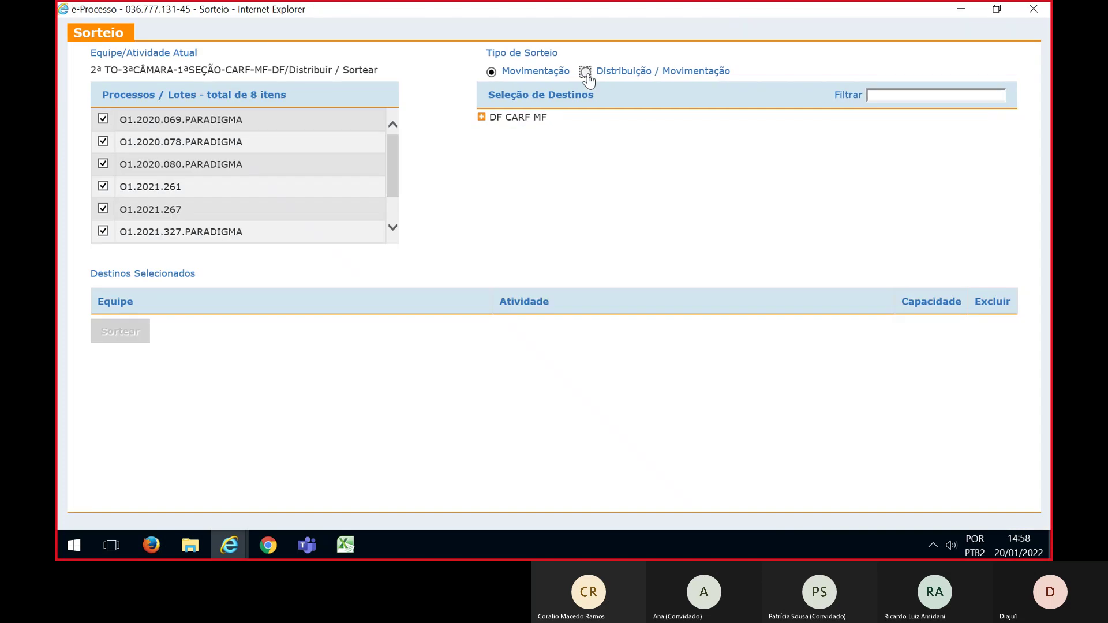
pyautogui.click(586, 72)
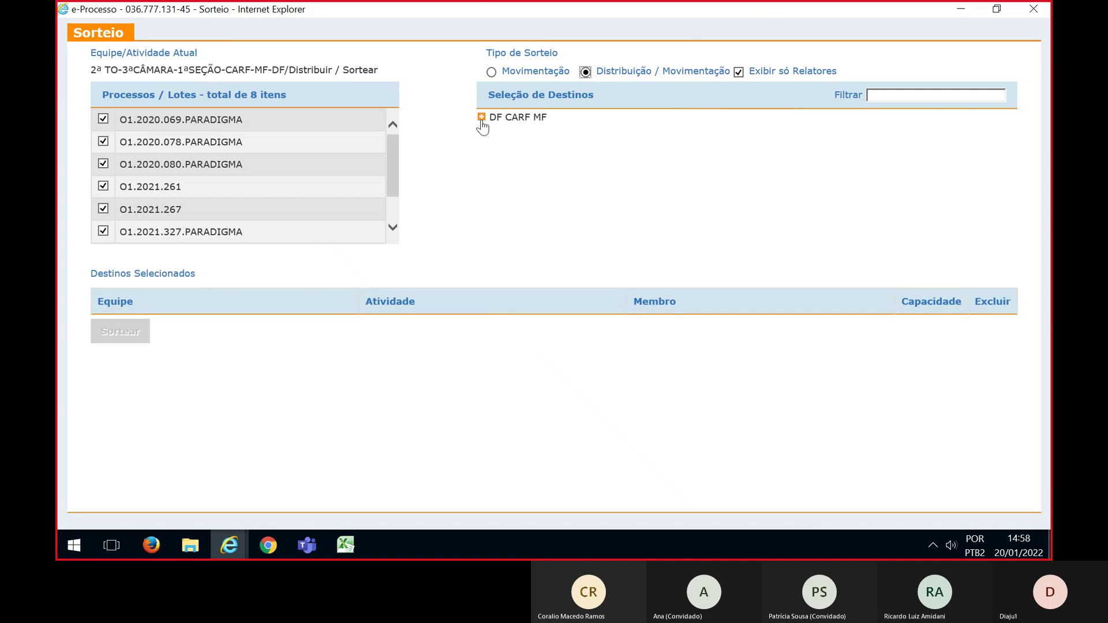
# Expand DF CARF MF > 1ª Seção > 3ª Câmara > 2ª TO to list its Para Relatar members
pyautogui.click(481, 118)
pyautogui.click(496, 133)
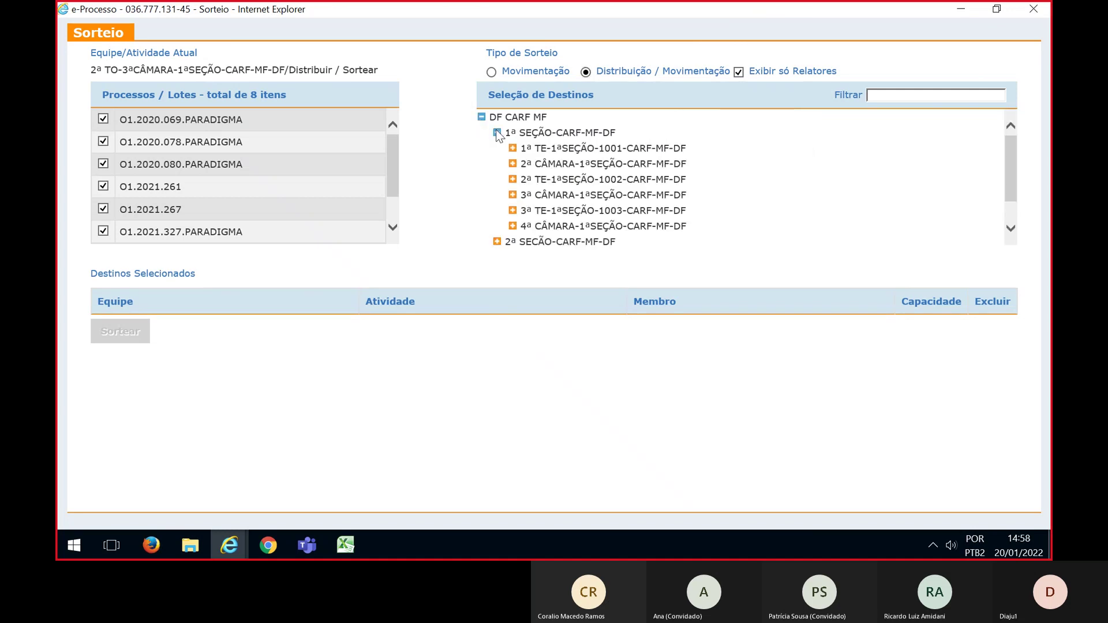
pyautogui.click(512, 196)
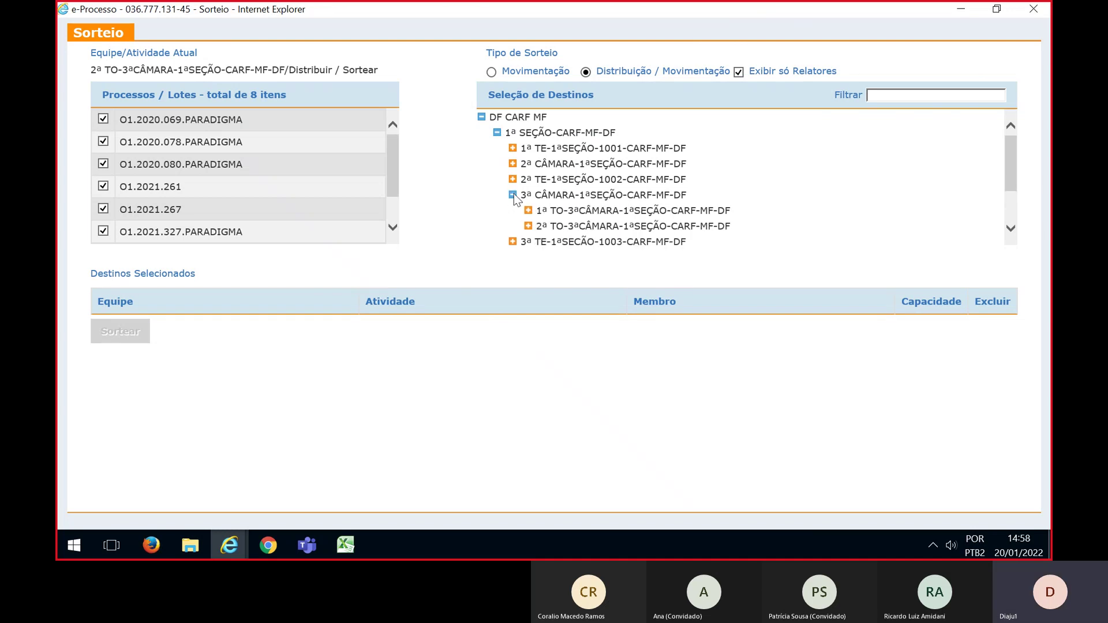
pyautogui.click(527, 227)
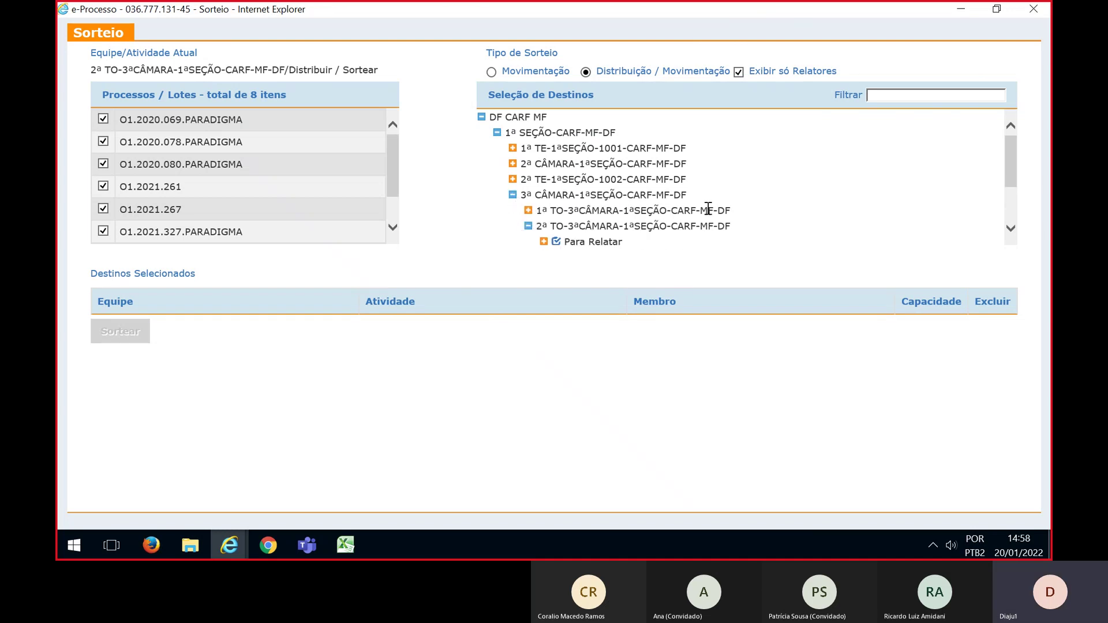
pyautogui.scroll(-1, 842, 174)
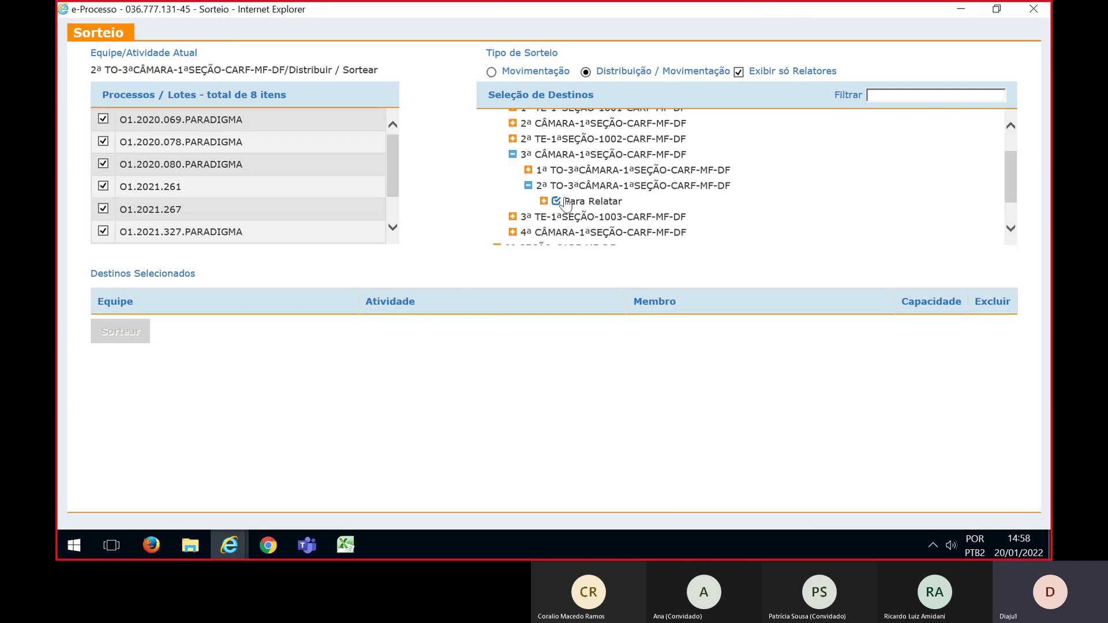
pyautogui.click(543, 201)
pyautogui.scroll(-1, 745, 194)
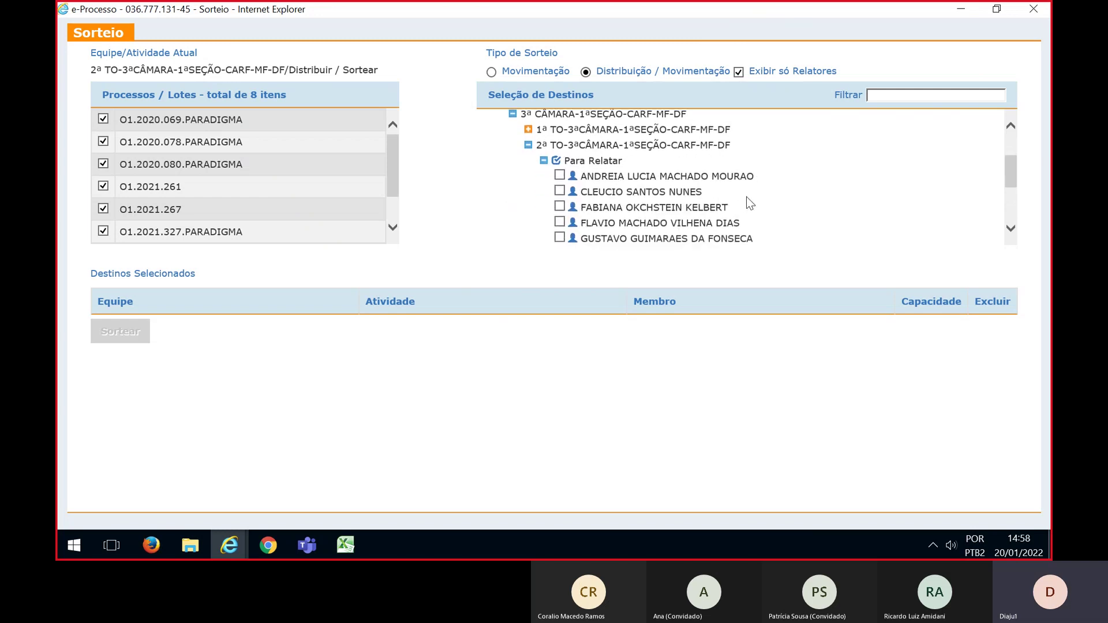
# Add all eight 2ª Turma Para Relatar members as draw destinations
pyautogui.click(559, 175)
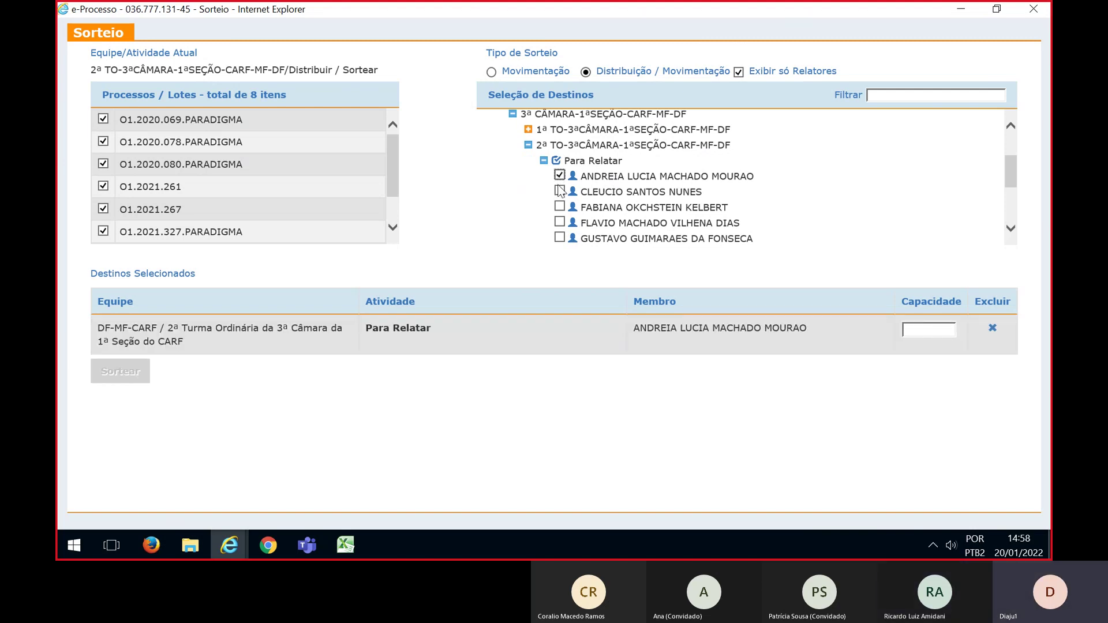
pyautogui.click(559, 191)
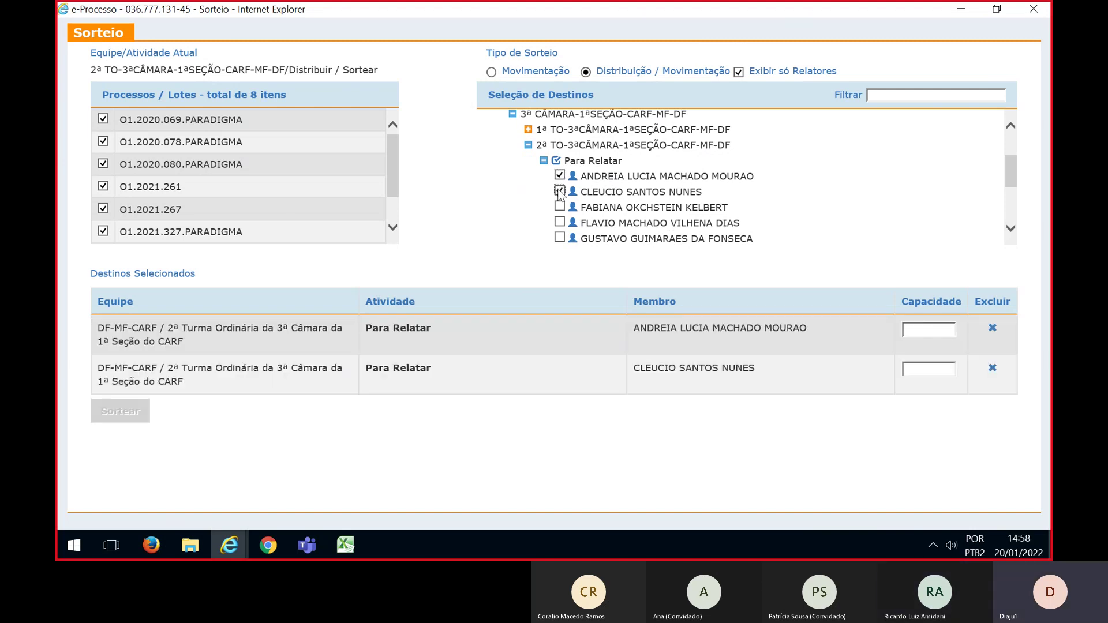
pyautogui.scroll(-1, 558, 191)
pyautogui.click(559, 187)
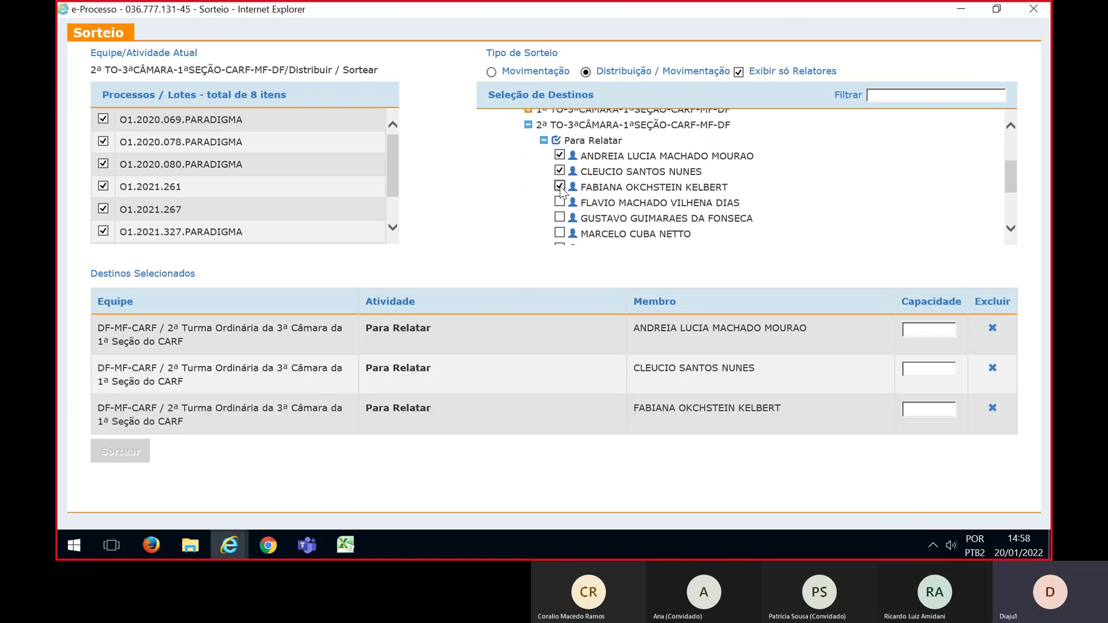
pyautogui.click(559, 202)
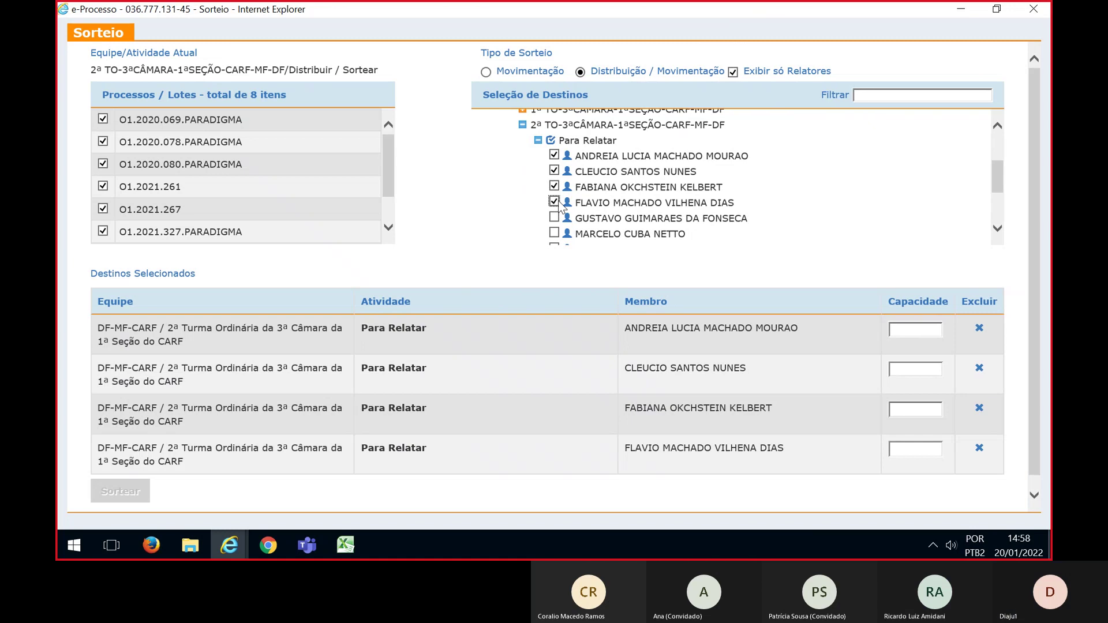
pyautogui.scroll(-1, 558, 203)
pyautogui.click(556, 199)
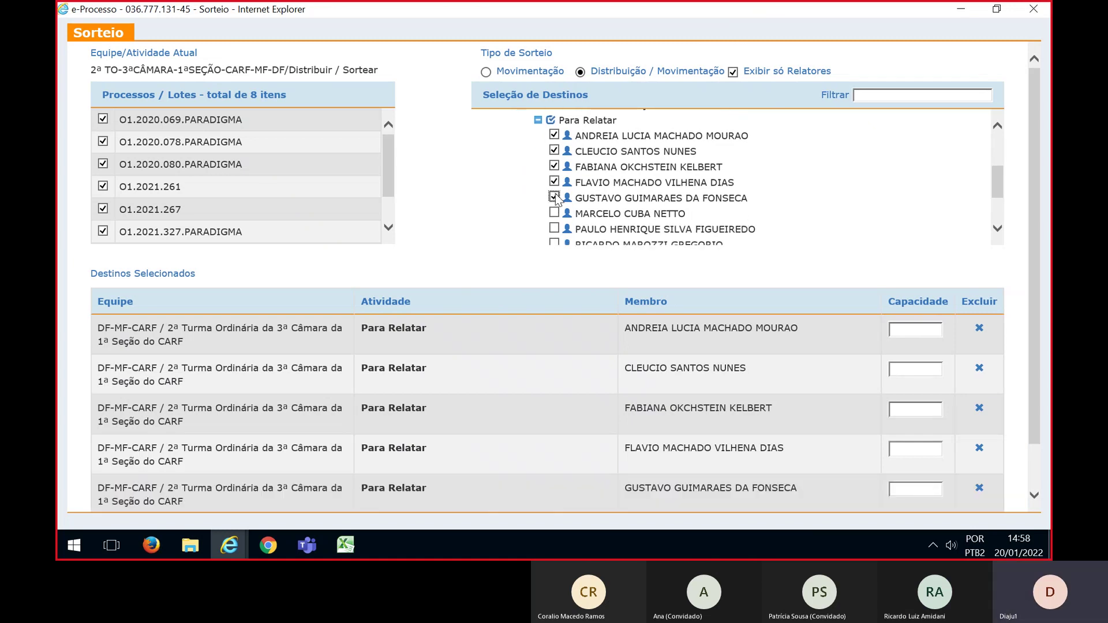
pyautogui.click(555, 213)
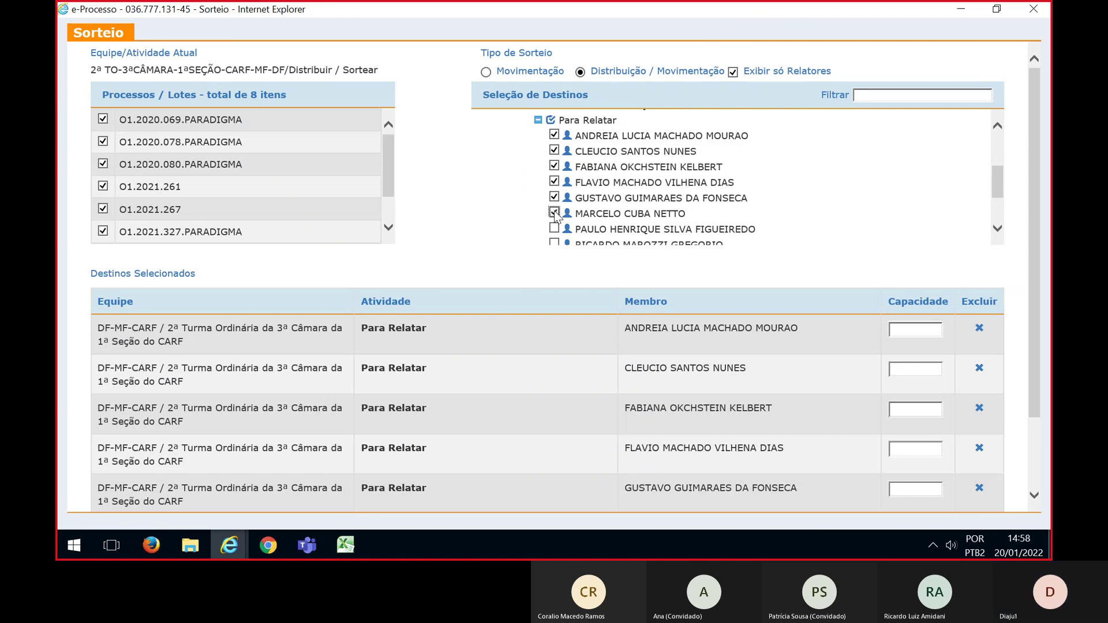
pyautogui.scroll(-1, 555, 214)
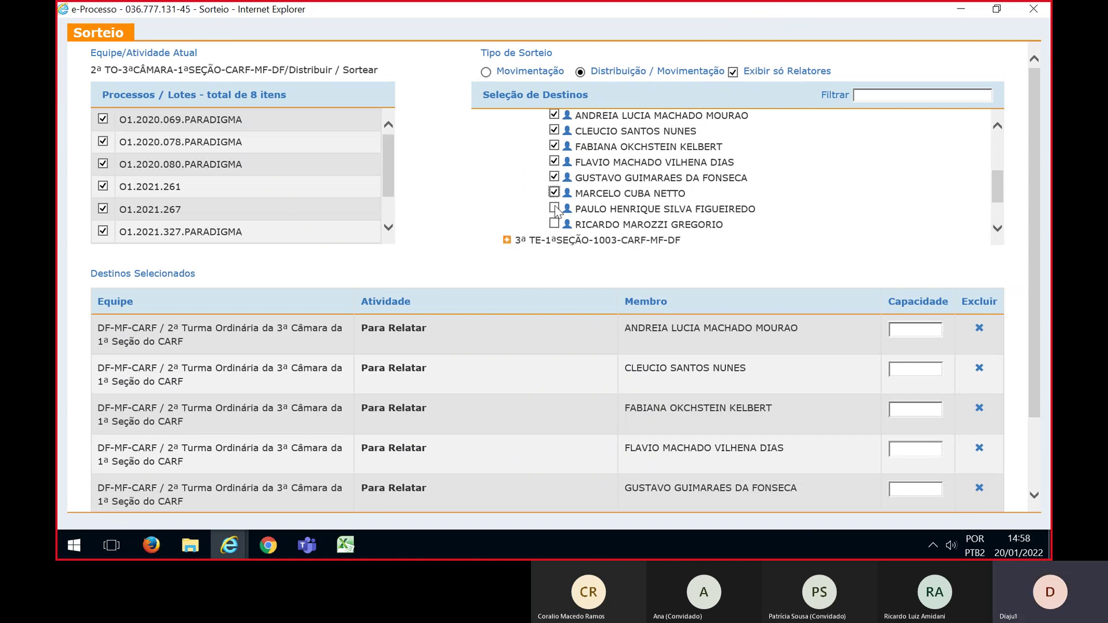
pyautogui.click(555, 209)
pyautogui.click(554, 224)
# Give each of the eight destinations a capacity of 1
pyautogui.moveTo(1036, 227); pyautogui.dragTo(1036, 315)
pyautogui.click(916, 202)
pyautogui.write('1')
pyautogui.click(917, 242)
pyautogui.write('1')
pyautogui.click(910, 284)
pyautogui.write('1')
pyautogui.click(905, 321)
pyautogui.write('1')
pyautogui.click(904, 362)
pyautogui.write('1')
pyautogui.click(898, 402)
pyautogui.write('1')
pyautogui.click(900, 438)
pyautogui.write('1')
pyautogui.click(915, 479)
pyautogui.write('1')
# Launch the draw of the eight lots among the eight counsellors
pyautogui.scroll(3, 1015, 404)
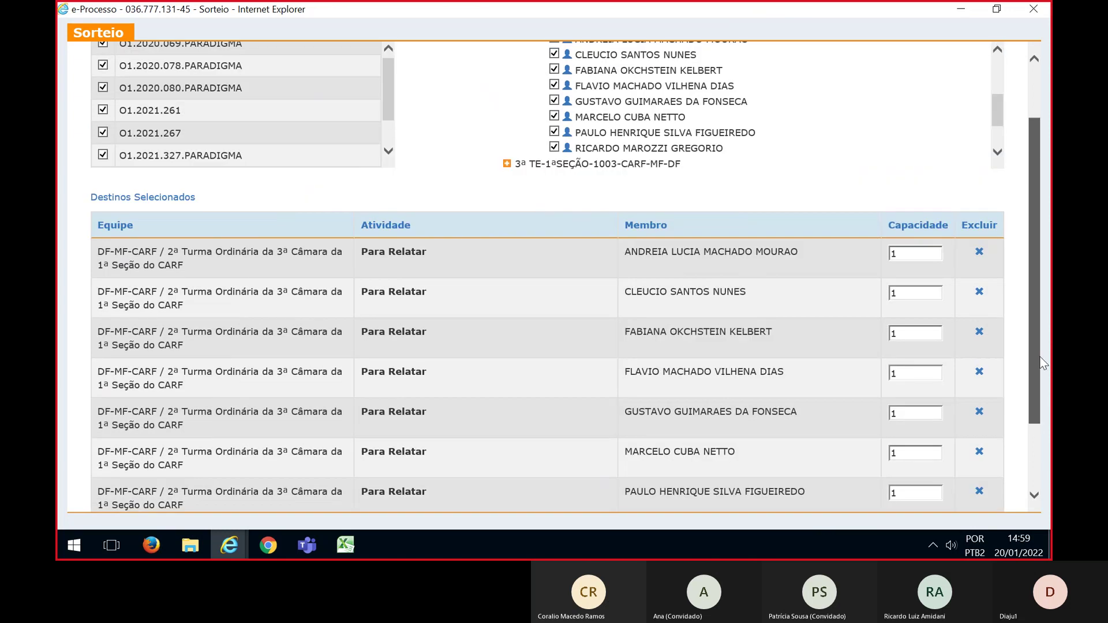
pyautogui.scroll(-1, 388, 169)
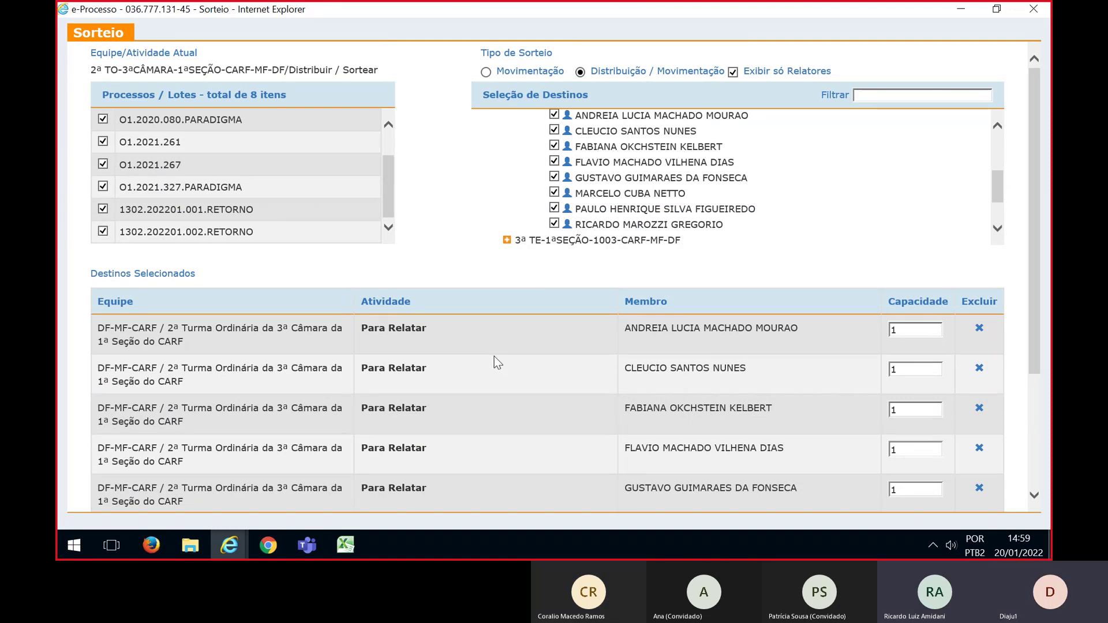
pyautogui.moveTo(386, 175); pyautogui.dragTo(388, 154)
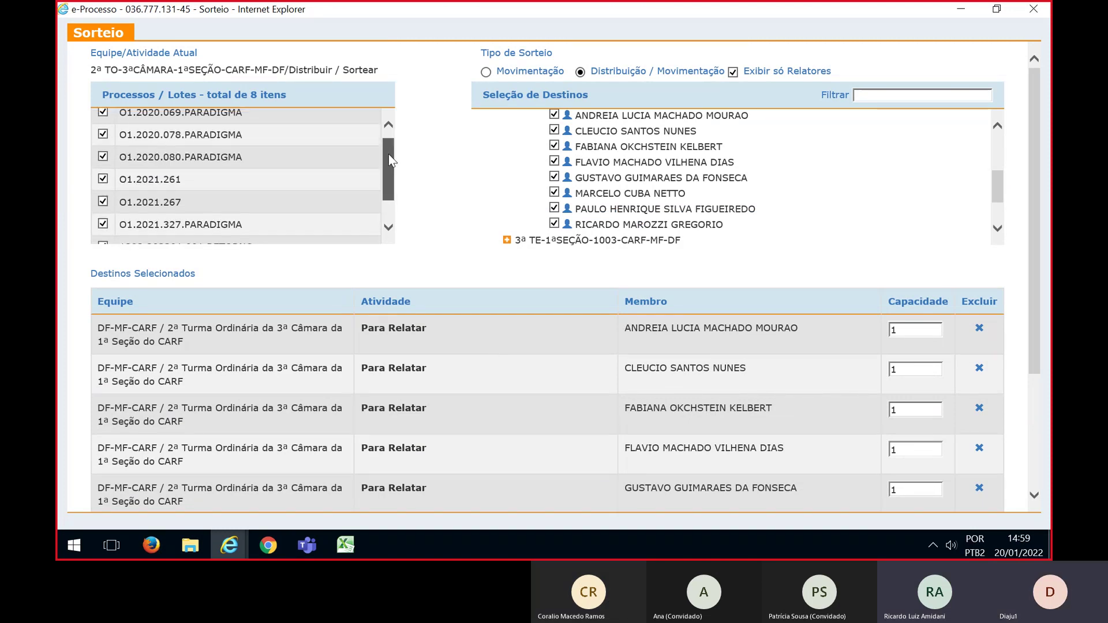
pyautogui.moveTo(1036, 241); pyautogui.dragTo(1043, 349)
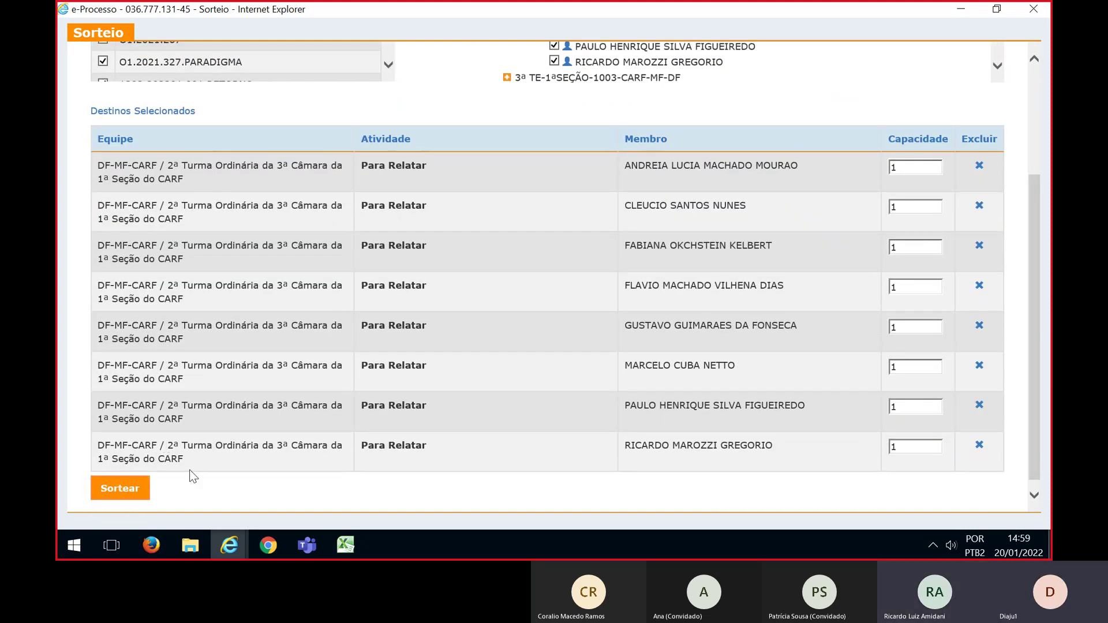
pyautogui.click(114, 492)
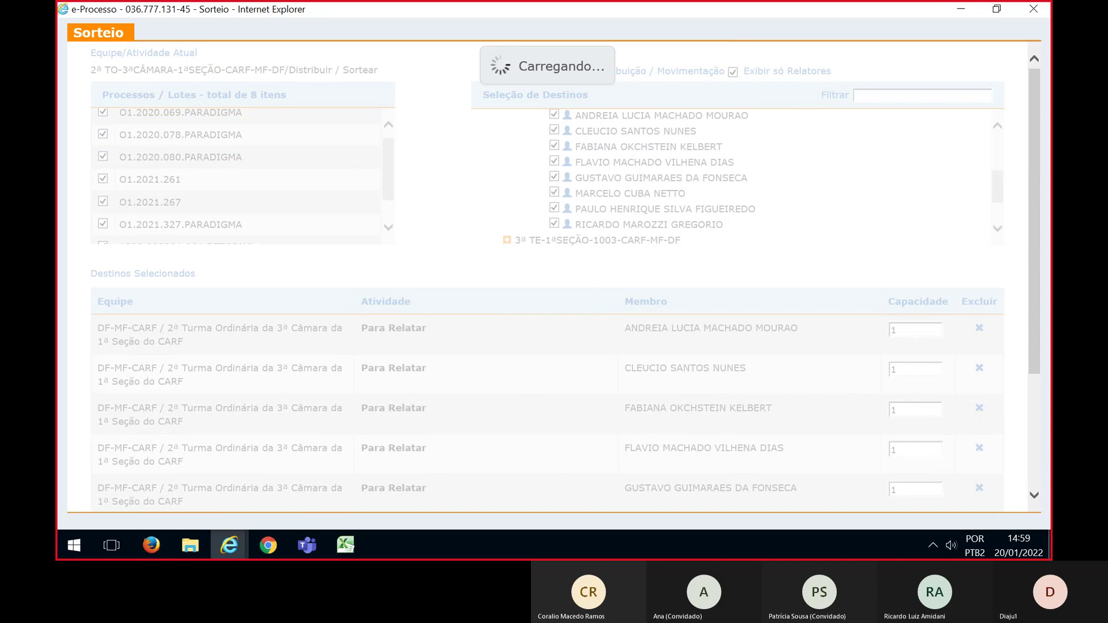
# Compare the eight-lot draw results with the Excel planning sheet and close the results
pyautogui.hotkey('alt', 'Tab')
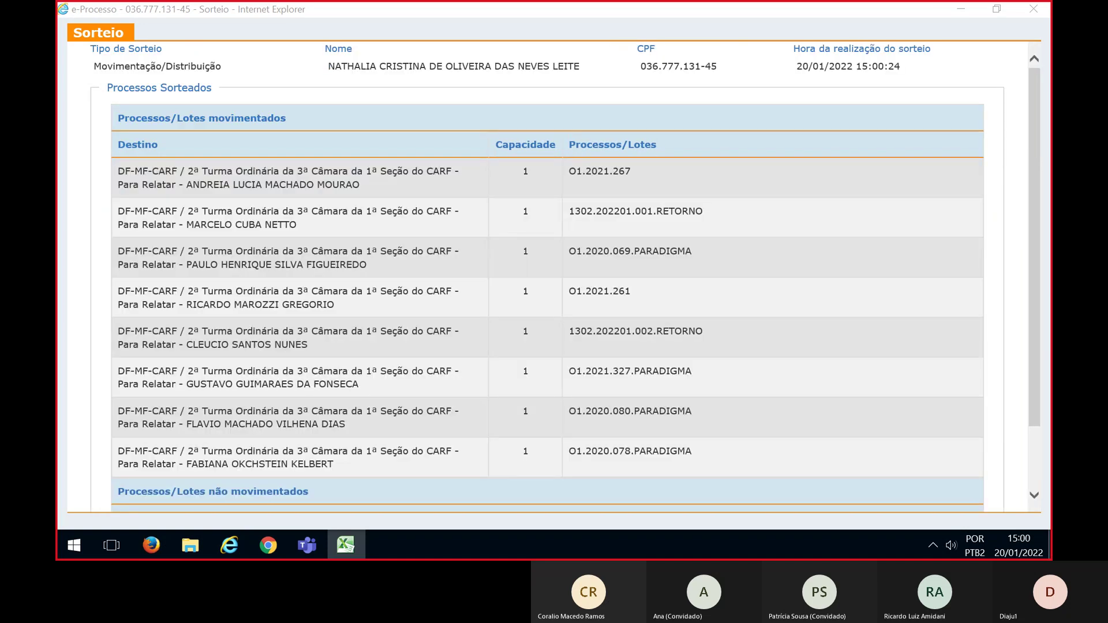
pyautogui.click(1034, 145)
pyautogui.scroll(-1, 1038, 173)
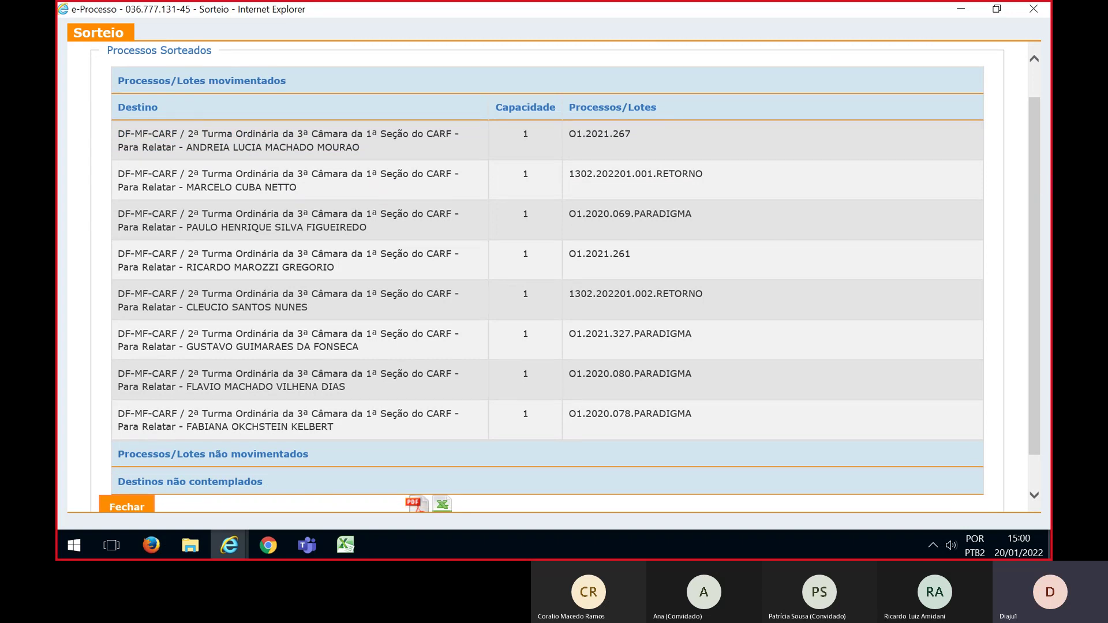
pyautogui.hotkey('alt', 'Tab')
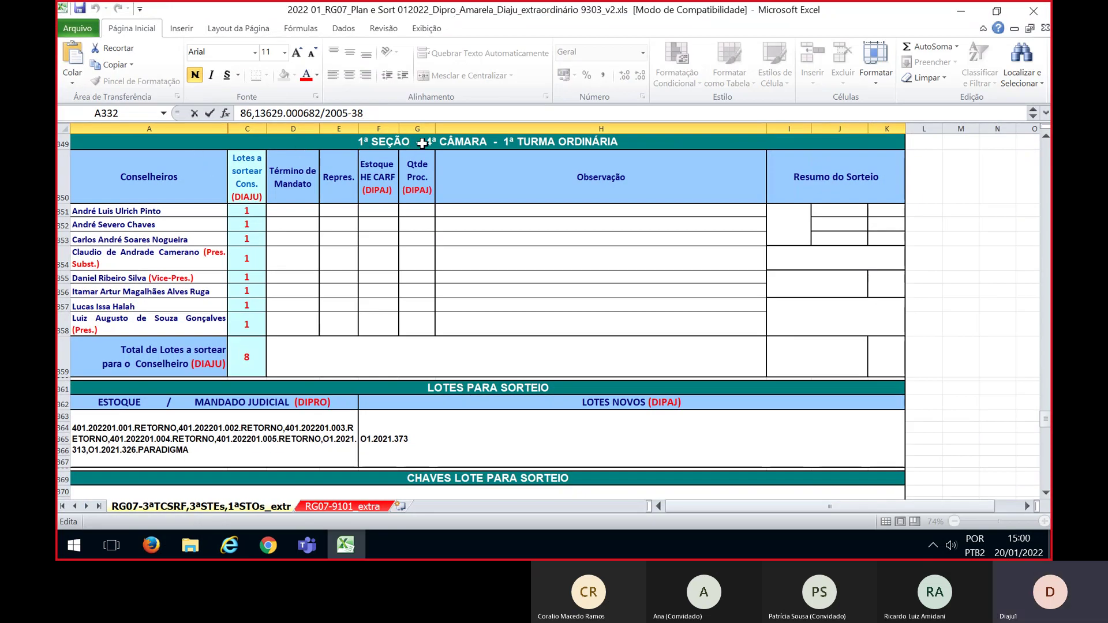
pyautogui.hotkey('alt', 'Tab')
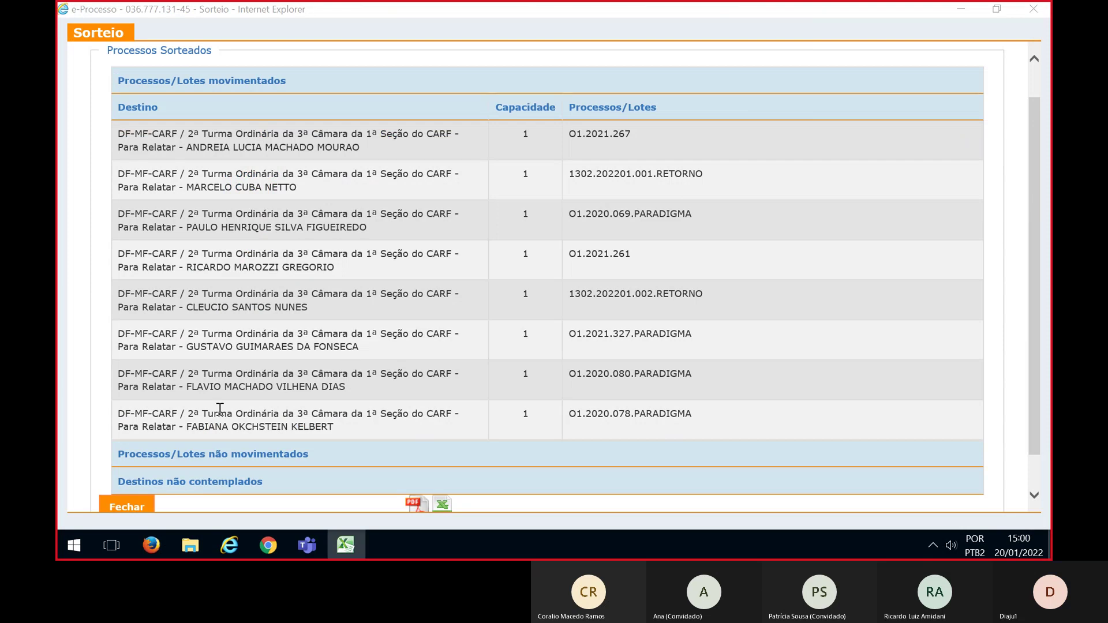
pyautogui.click(126, 506)
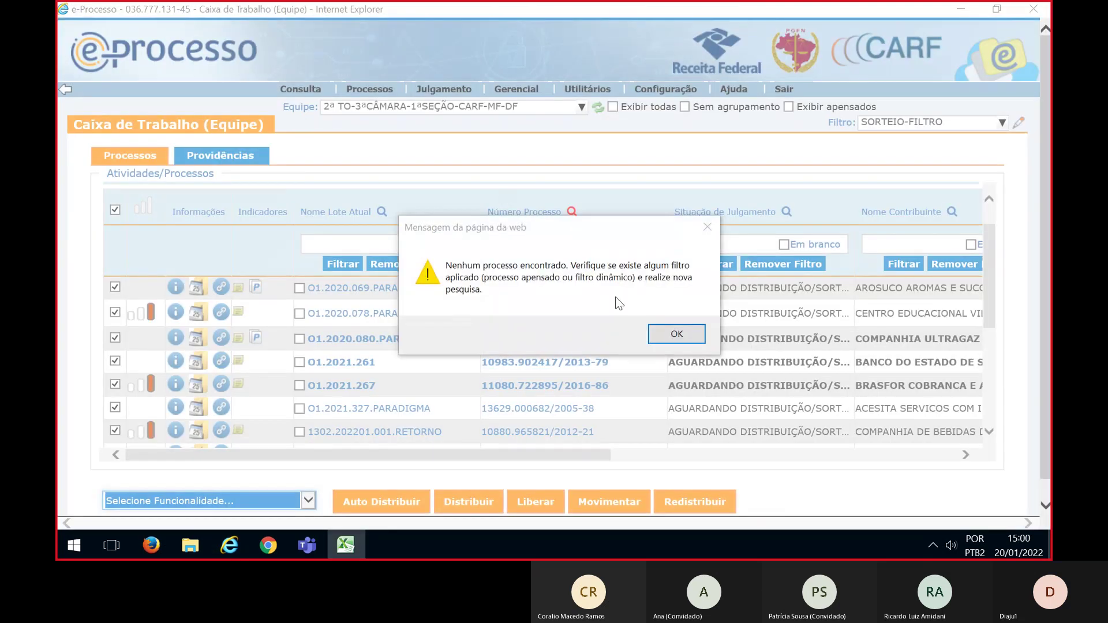
# Switch the work box to team 1ª TO-4ªCÂMARA-1ªSEÇÃO-CARF-MF-DF under SORTEIO-FILTRO
pyautogui.click(667, 333)
pyautogui.click(447, 109)
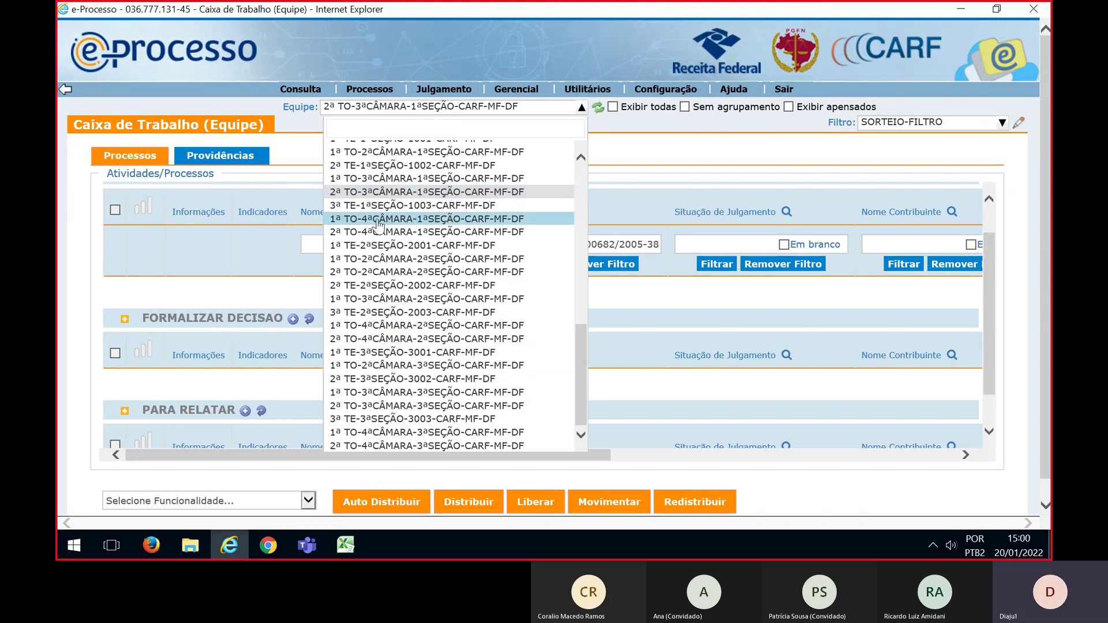
pyautogui.click(418, 219)
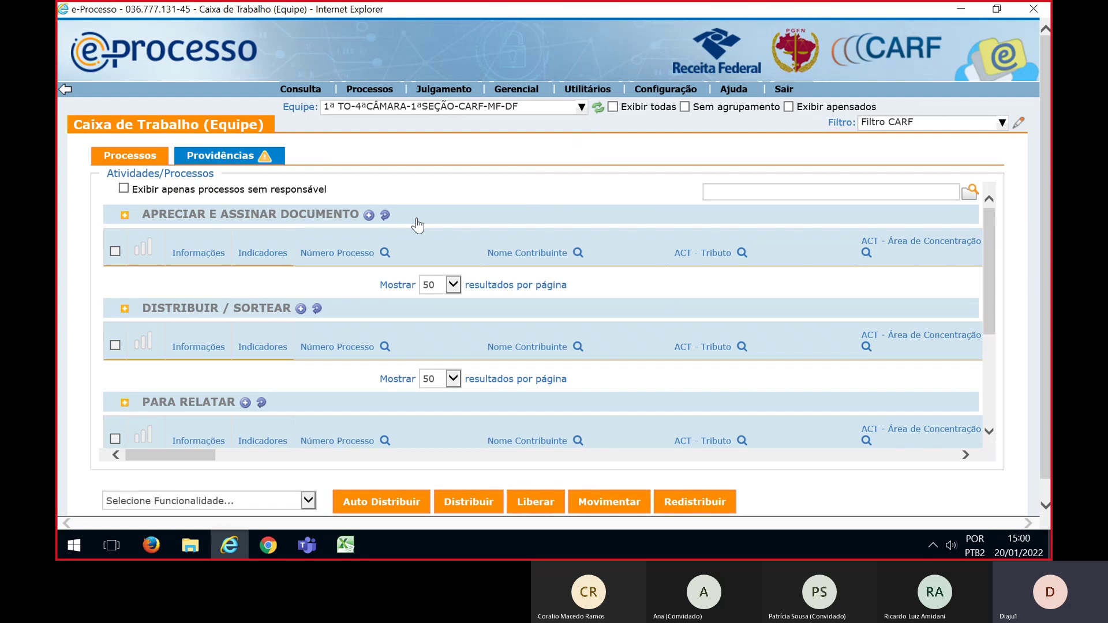
pyautogui.hotkey('alt', 'Tab')
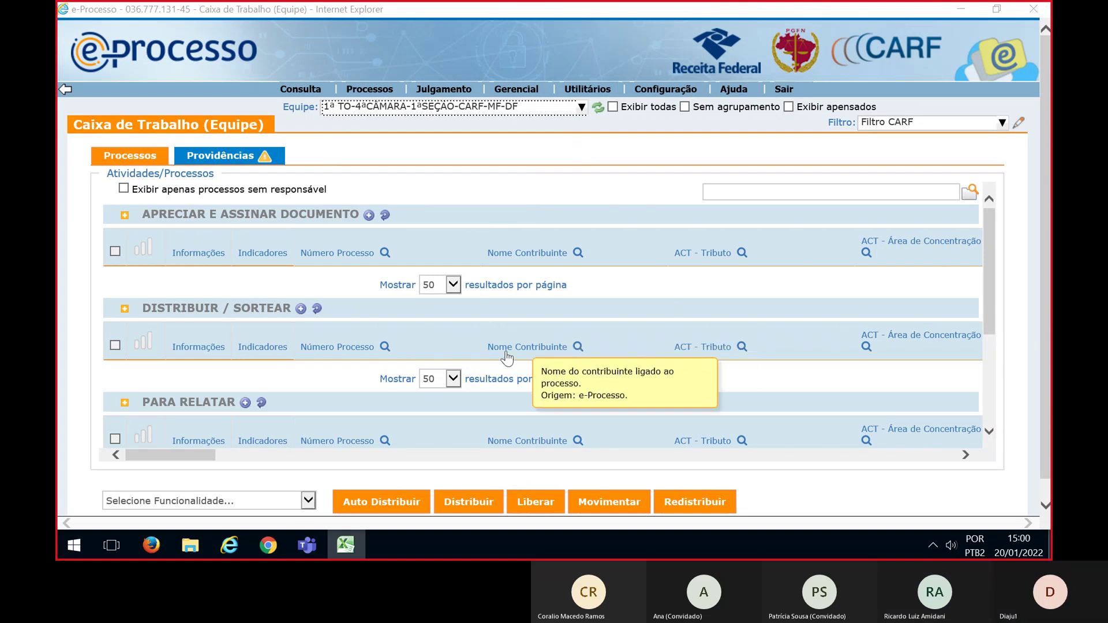
pyautogui.click(883, 124)
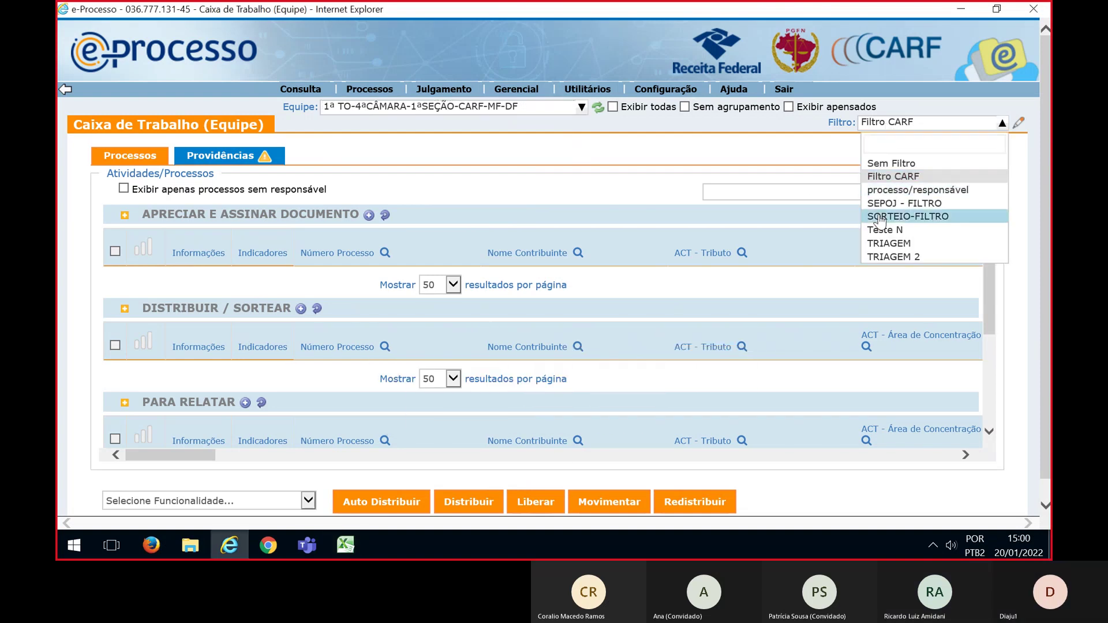
pyautogui.click(879, 217)
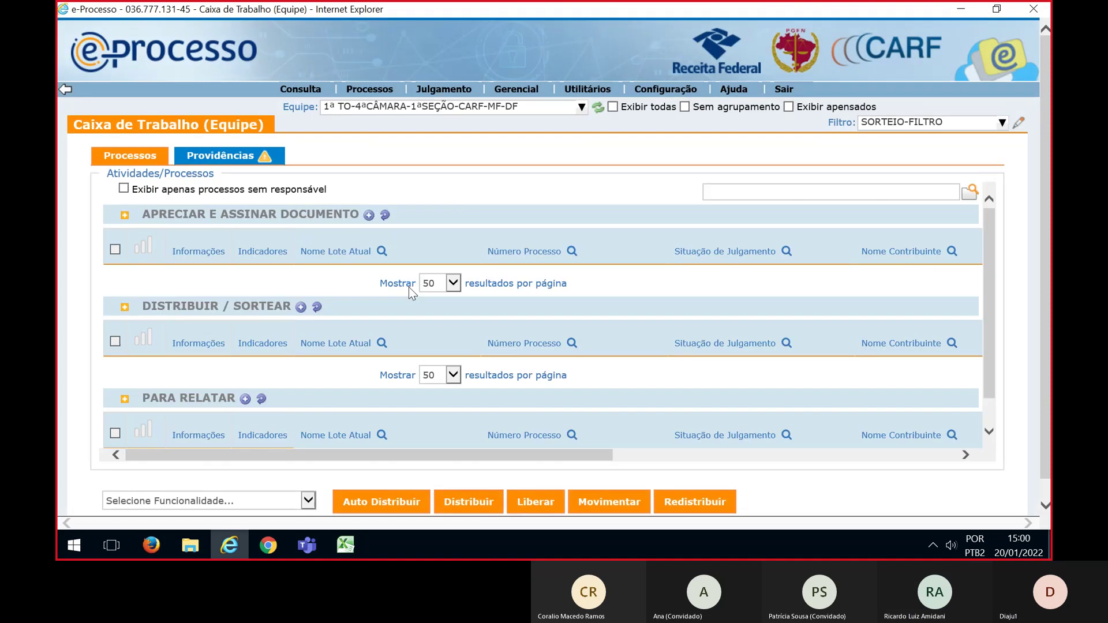
# Filter by the process numbers pasted from Excel and select all listed lots
pyautogui.click(574, 346)
pyautogui.click(536, 374)
pyautogui.hotkey('ctrl', 'v')
pyautogui.click(529, 395)
pyautogui.scroll(-2, 548, 348)
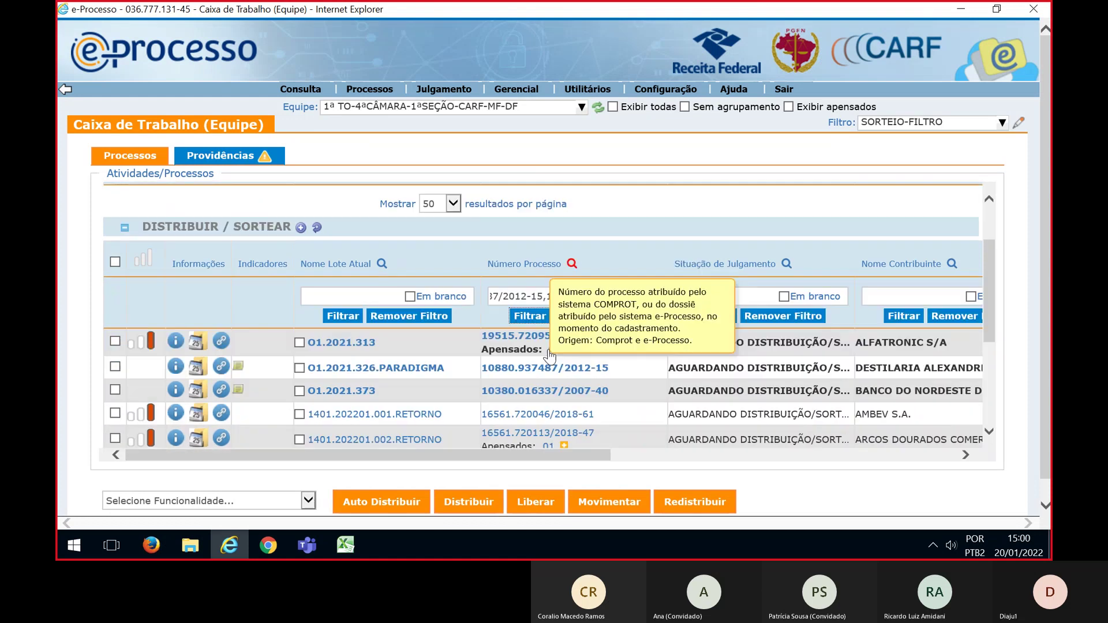
pyautogui.click(114, 257)
pyautogui.scroll(-3, 435, 295)
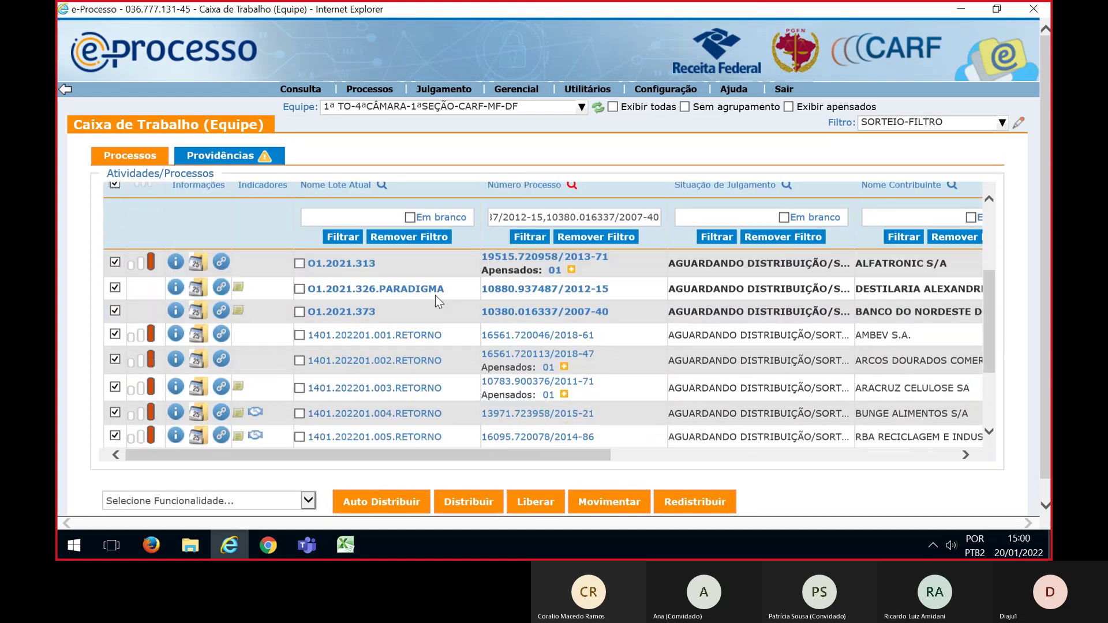
pyautogui.scroll(-2, 435, 296)
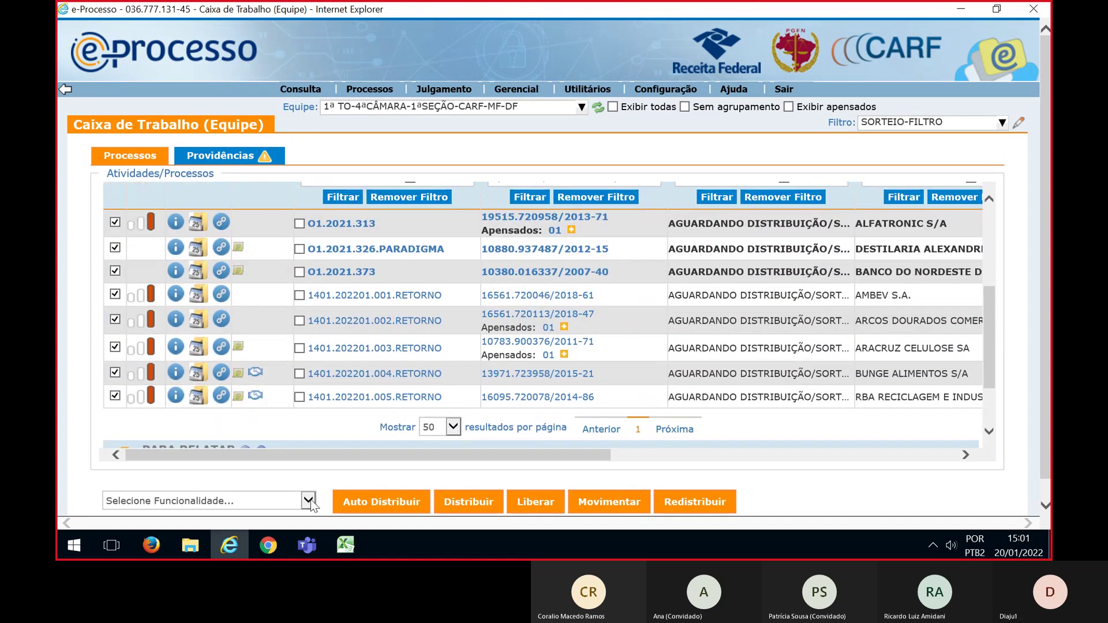
pyautogui.click(308, 499)
# Set the draw type to distribution and expand 1ª Seção > 4ª Câmara > 1ª TO > Para Relatar
pyautogui.press('Escape')
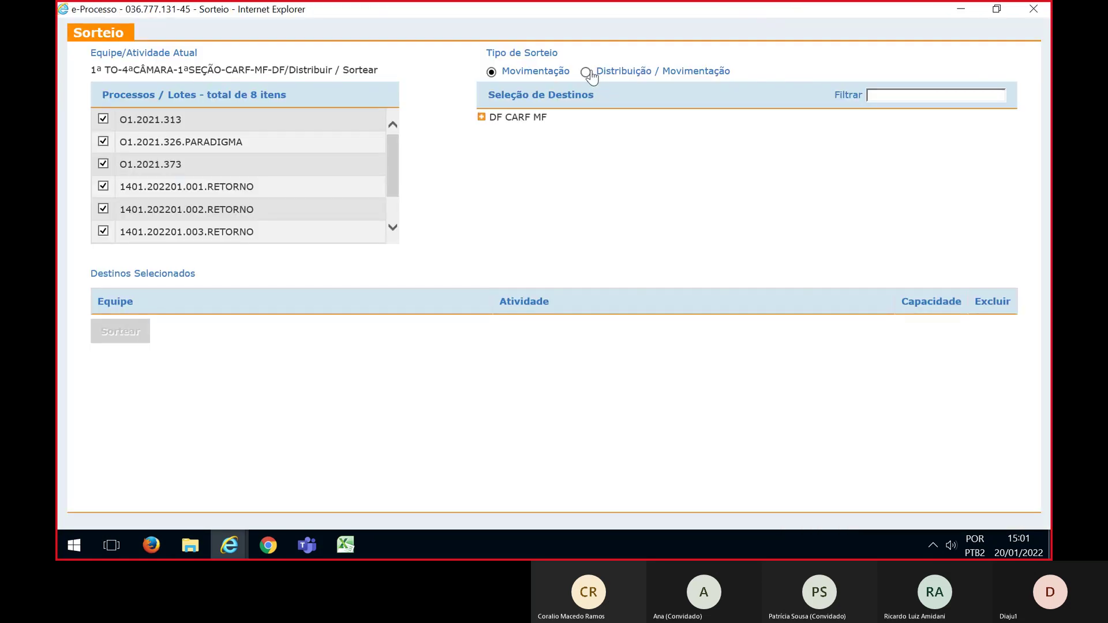
pyautogui.click(587, 72)
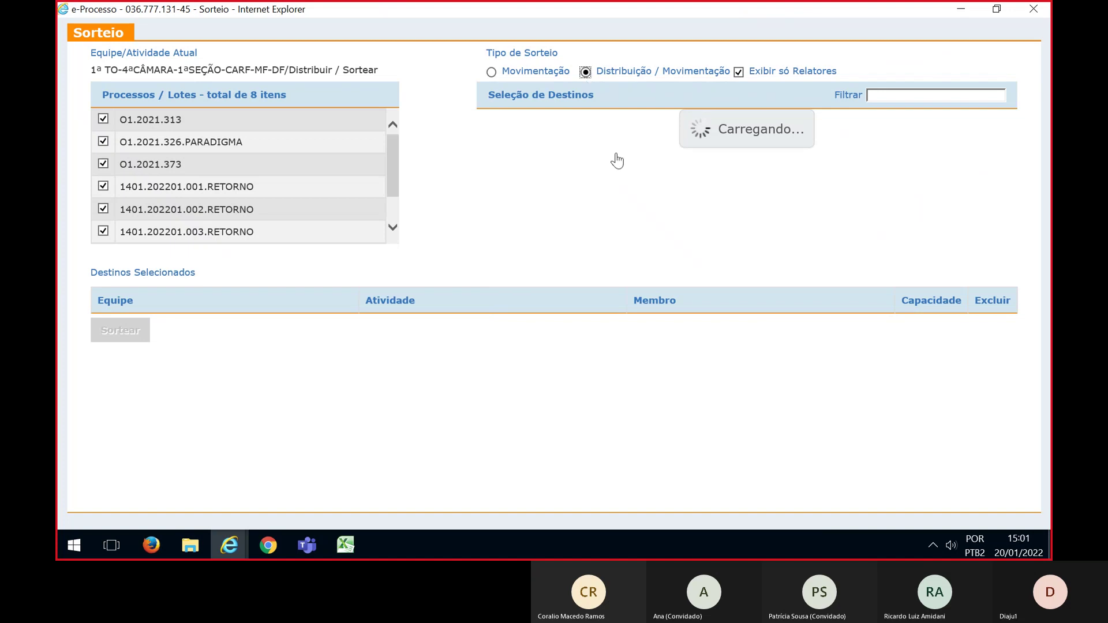
pyautogui.click(481, 117)
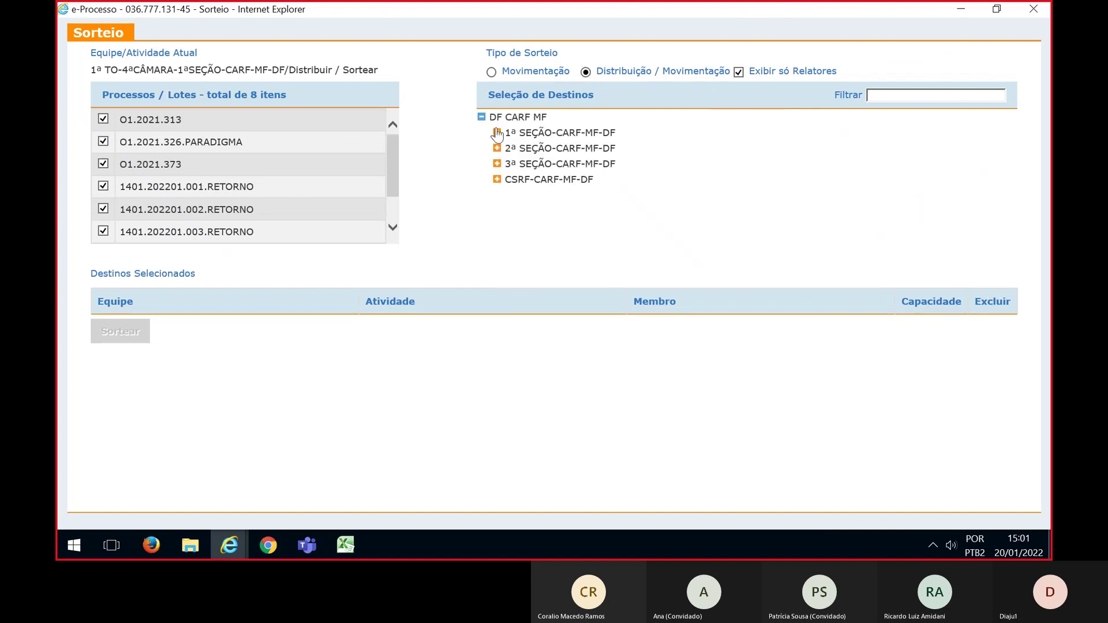
pyautogui.click(497, 133)
pyautogui.click(513, 210)
pyautogui.scroll(-1, 571, 199)
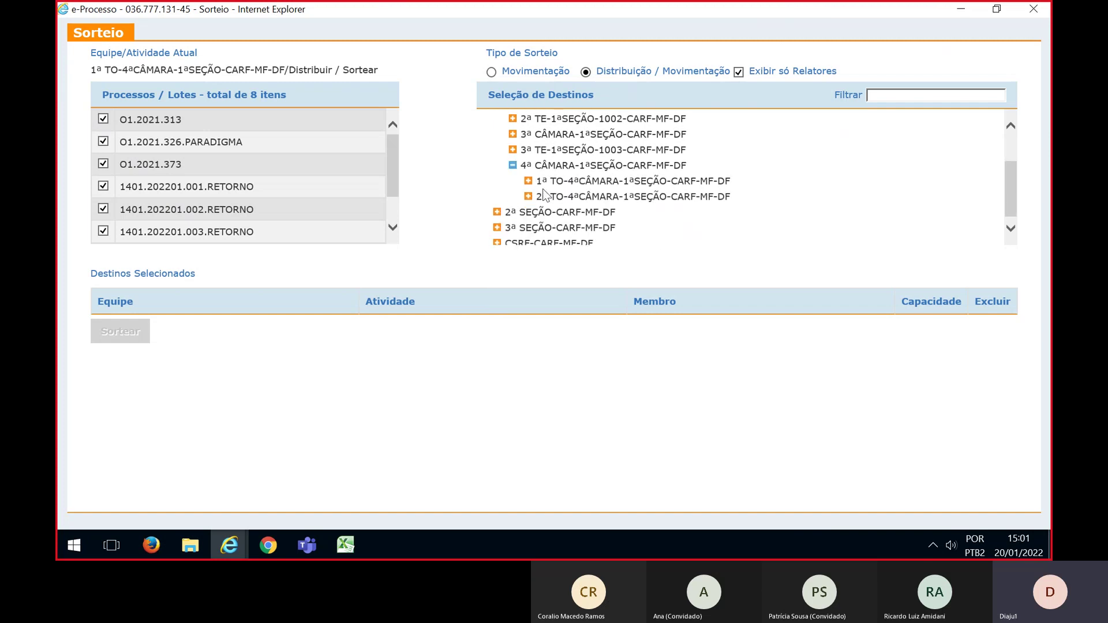
pyautogui.click(528, 181)
pyautogui.scroll(-1, 543, 178)
pyautogui.click(543, 177)
pyautogui.scroll(-2, 715, 179)
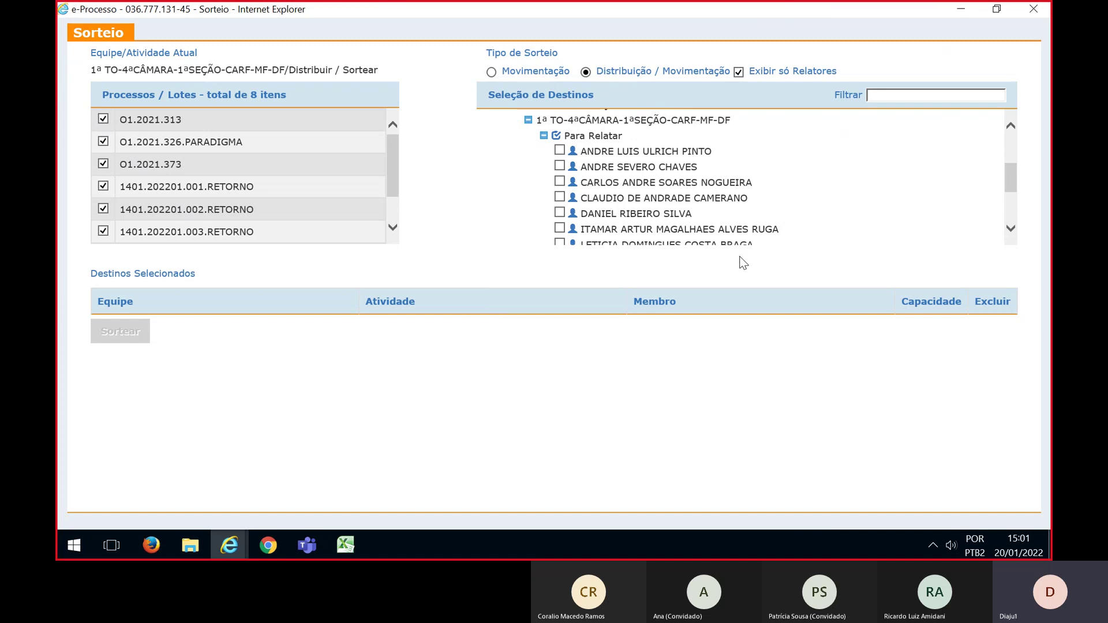
# Tick the eight 1ª TO Para Relatar relators as draw destinations
pyautogui.click(560, 151)
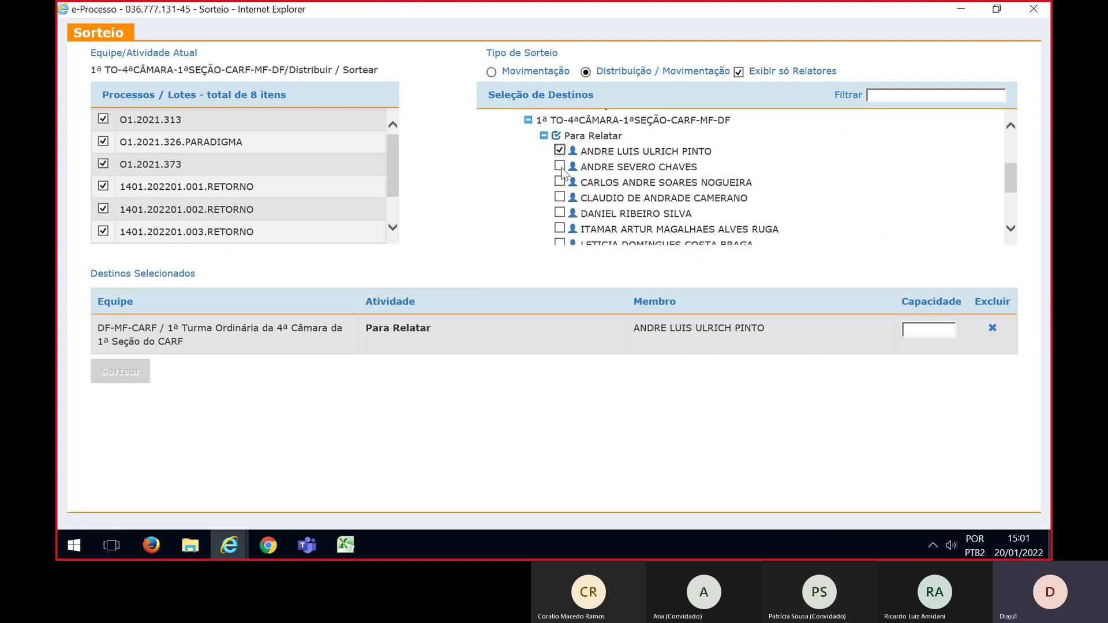
pyautogui.click(560, 168)
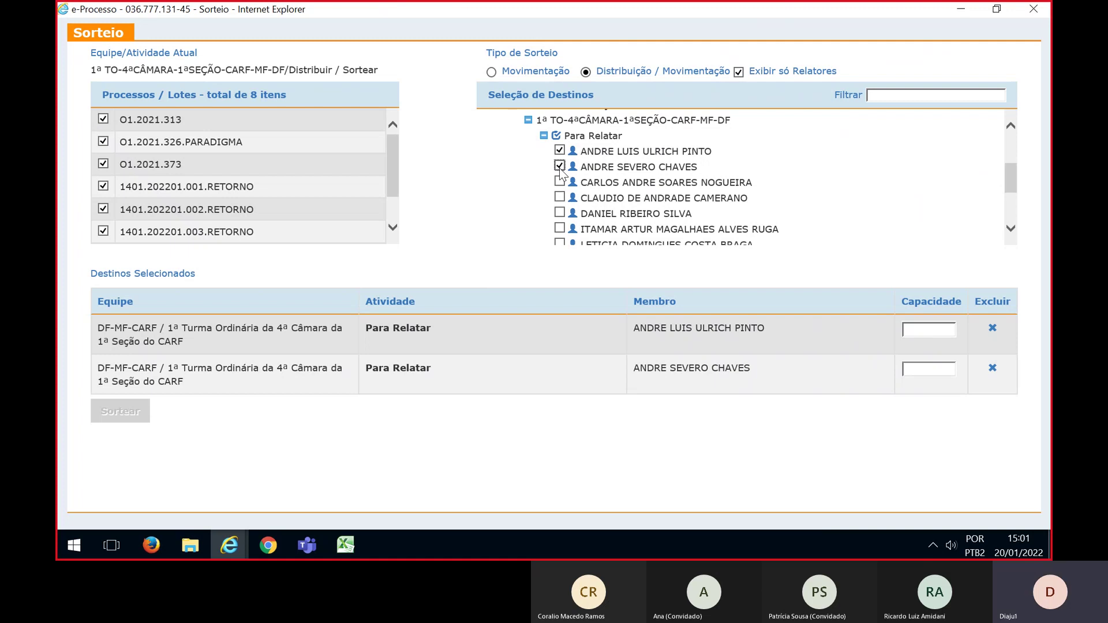
pyautogui.click(560, 183)
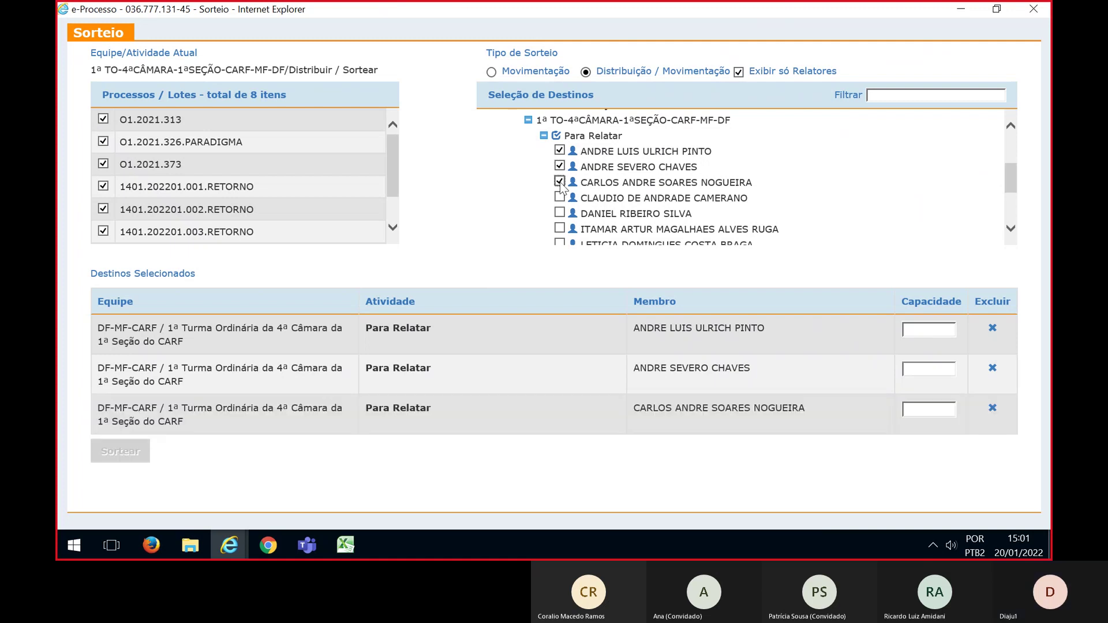
pyautogui.click(559, 198)
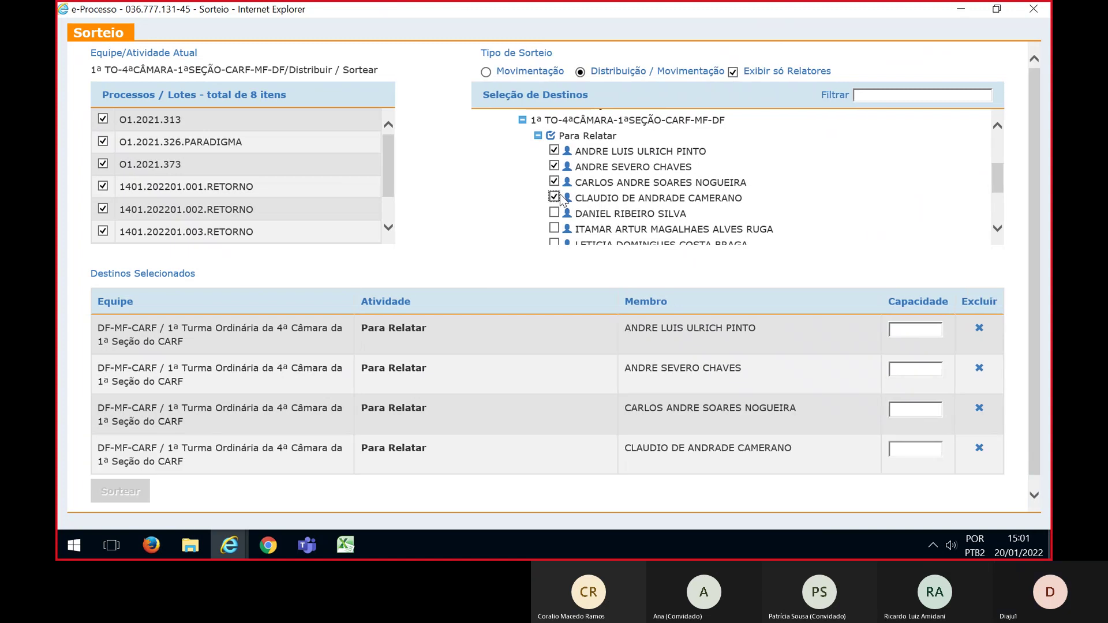
pyautogui.scroll(-1, 554, 195)
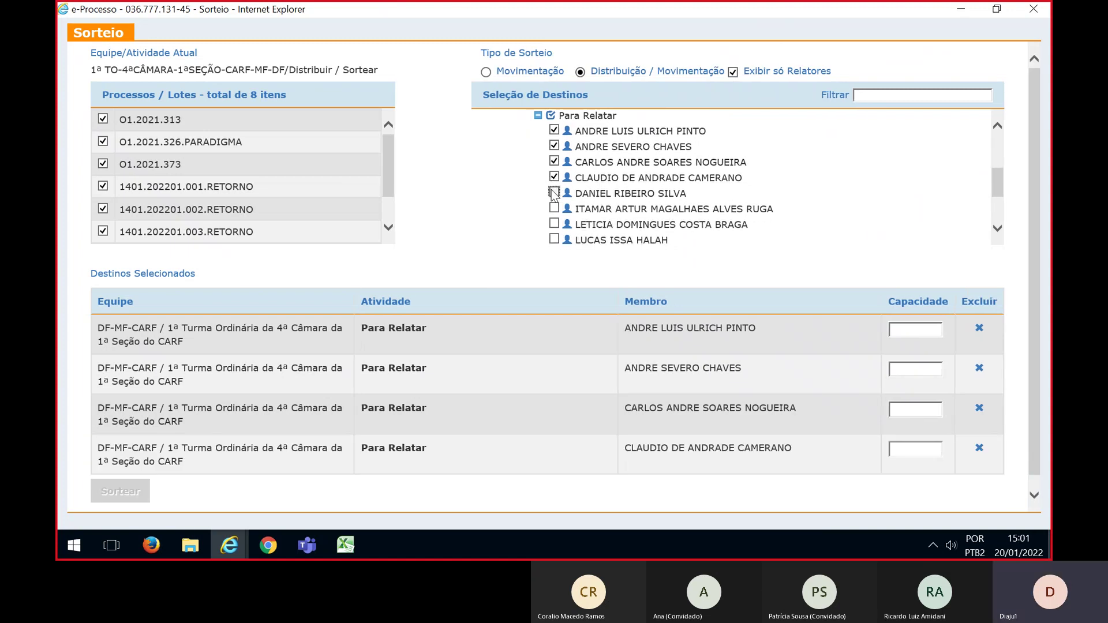
pyautogui.click(554, 194)
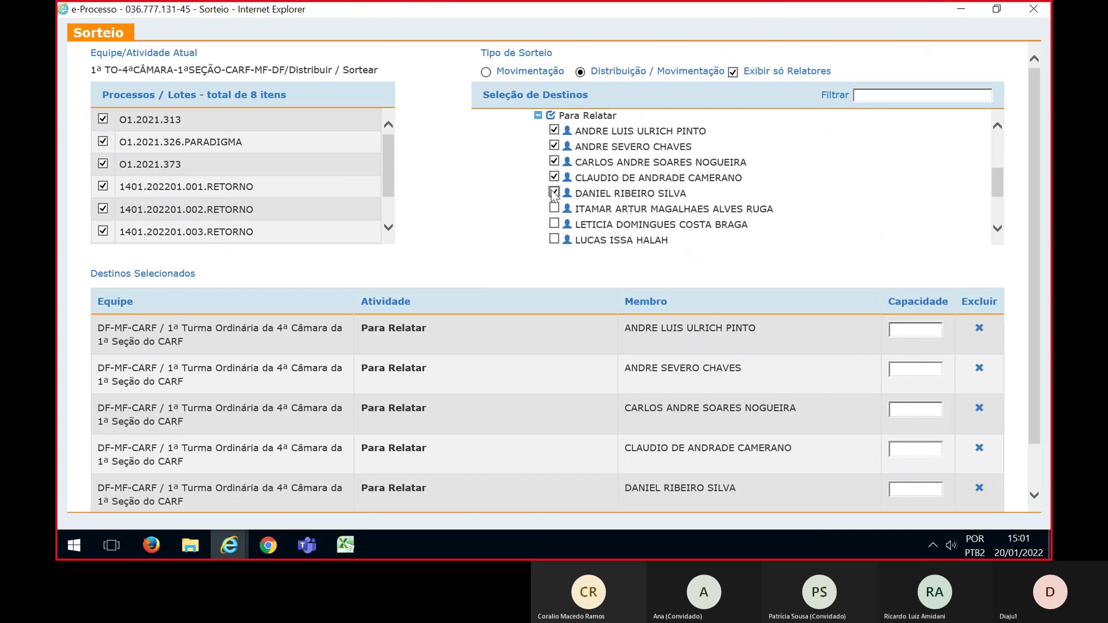
pyautogui.scroll(-1, 553, 195)
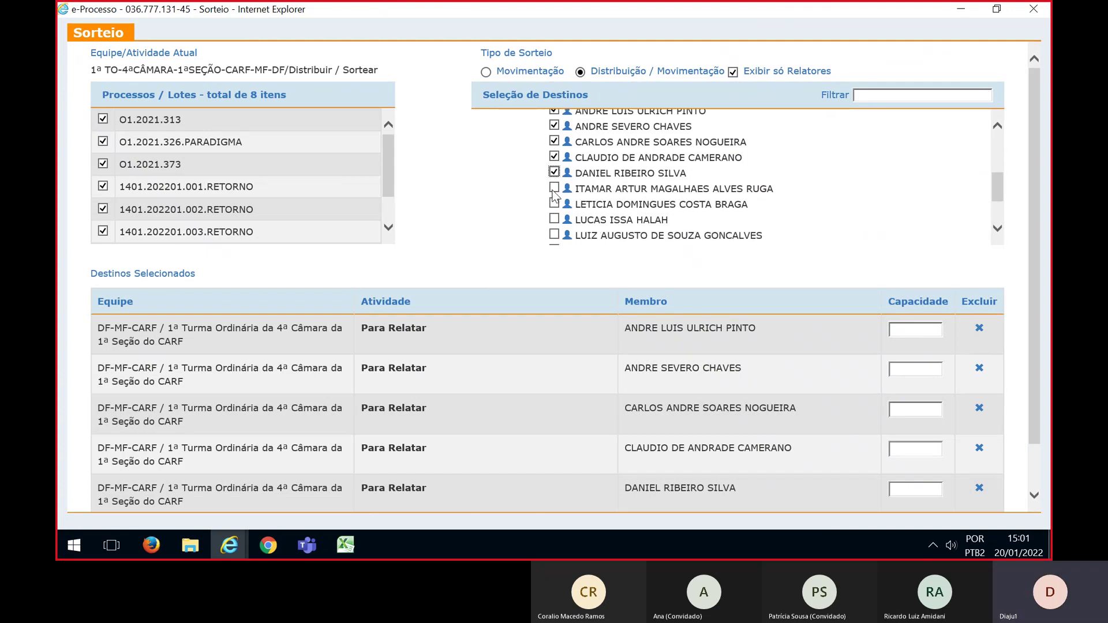
pyautogui.click(554, 189)
pyautogui.click(554, 222)
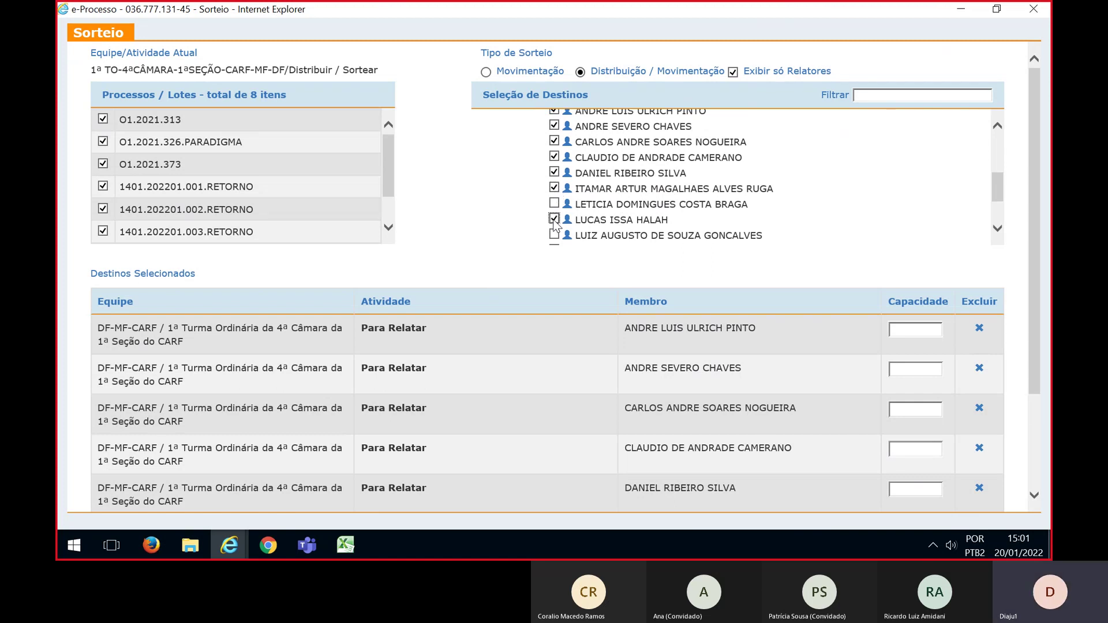
pyautogui.scroll(-1, 555, 225)
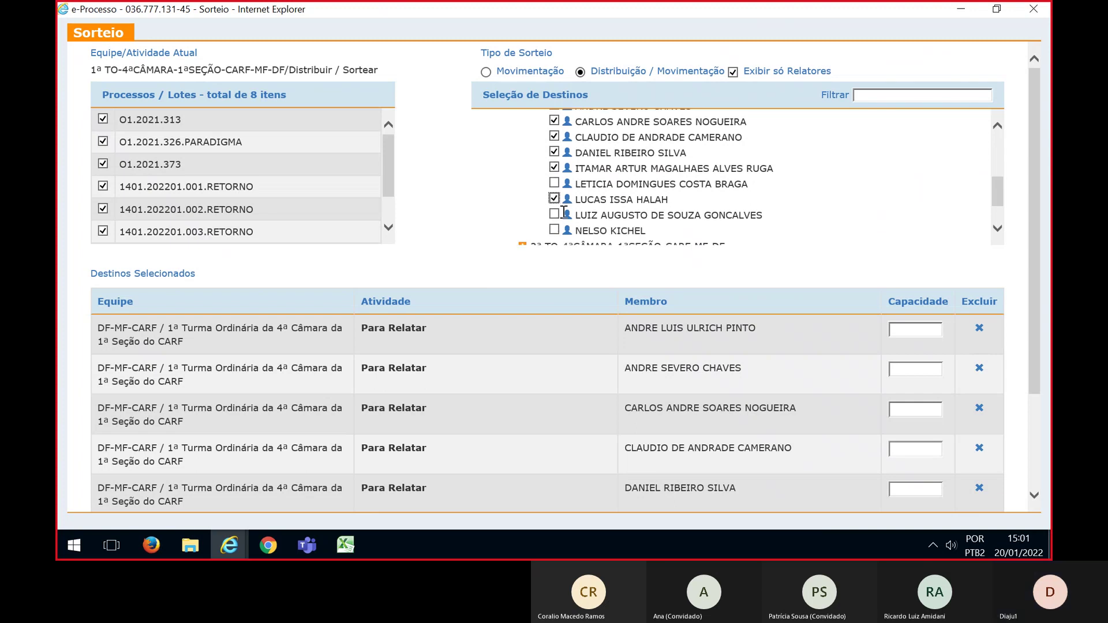
pyautogui.click(555, 216)
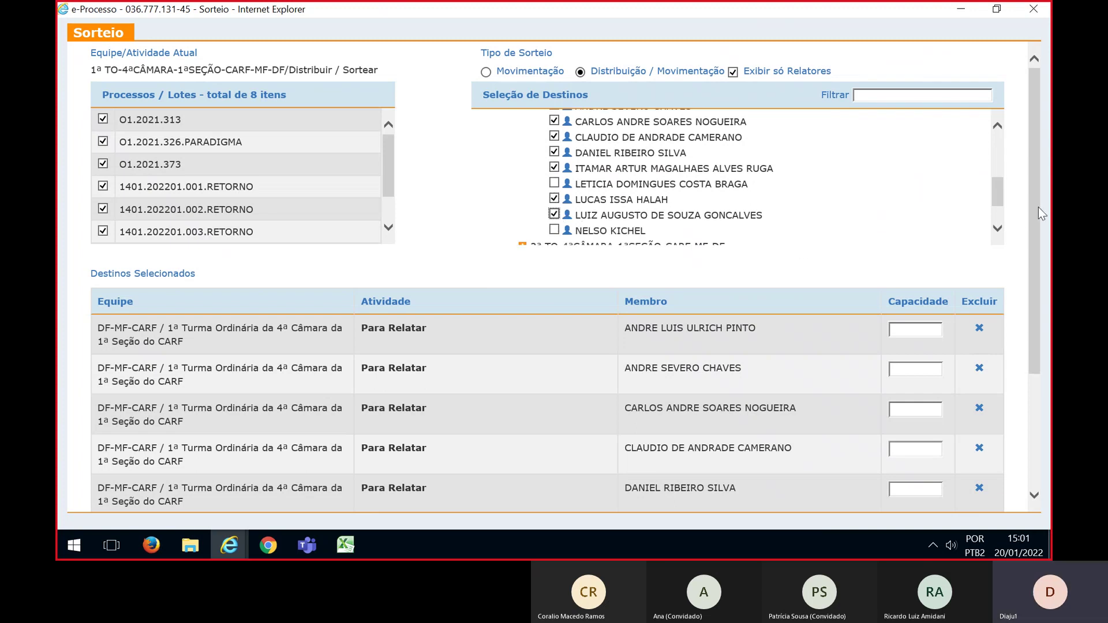
pyautogui.moveTo(1037, 206); pyautogui.dragTo(1033, 254)
# Enter capacity 1 for each of the eight selected relators
pyautogui.moveTo(1028, 303); pyautogui.dragTo(1028, 304)
pyautogui.click(905, 192)
pyautogui.write('1')
pyautogui.click(900, 226)
pyautogui.write('1')
pyautogui.click(906, 269)
pyautogui.write('1')
pyautogui.click(909, 310)
pyautogui.write('1')
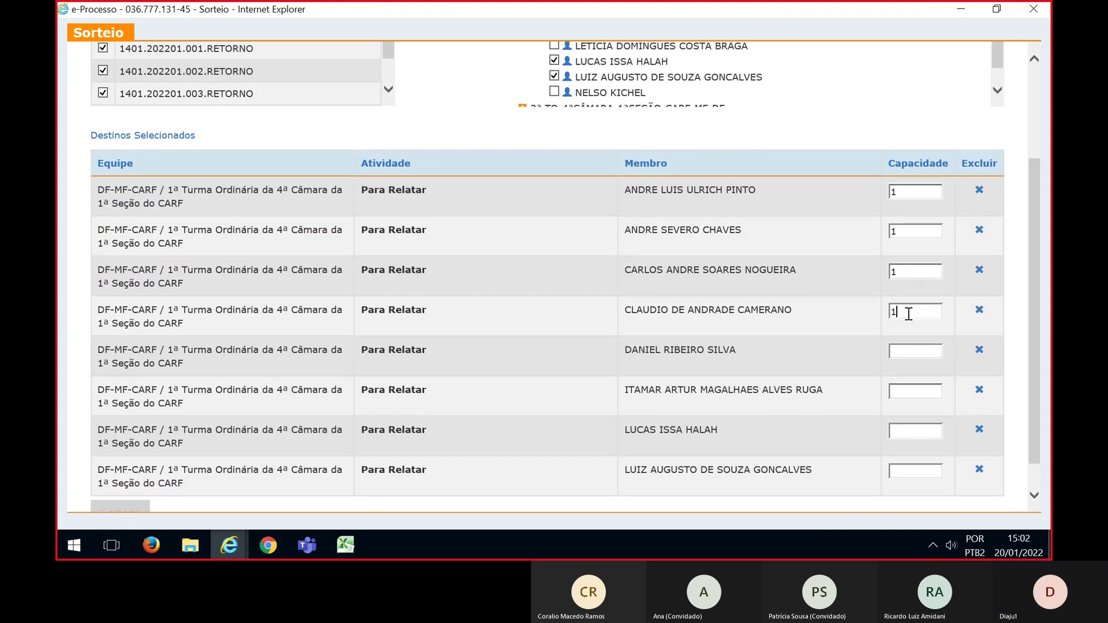
pyautogui.click(905, 350)
pyautogui.write('1')
pyautogui.click(905, 390)
pyautogui.write('1')
pyautogui.click(902, 430)
pyautogui.write('1')
pyautogui.click(899, 472)
pyautogui.write('1')
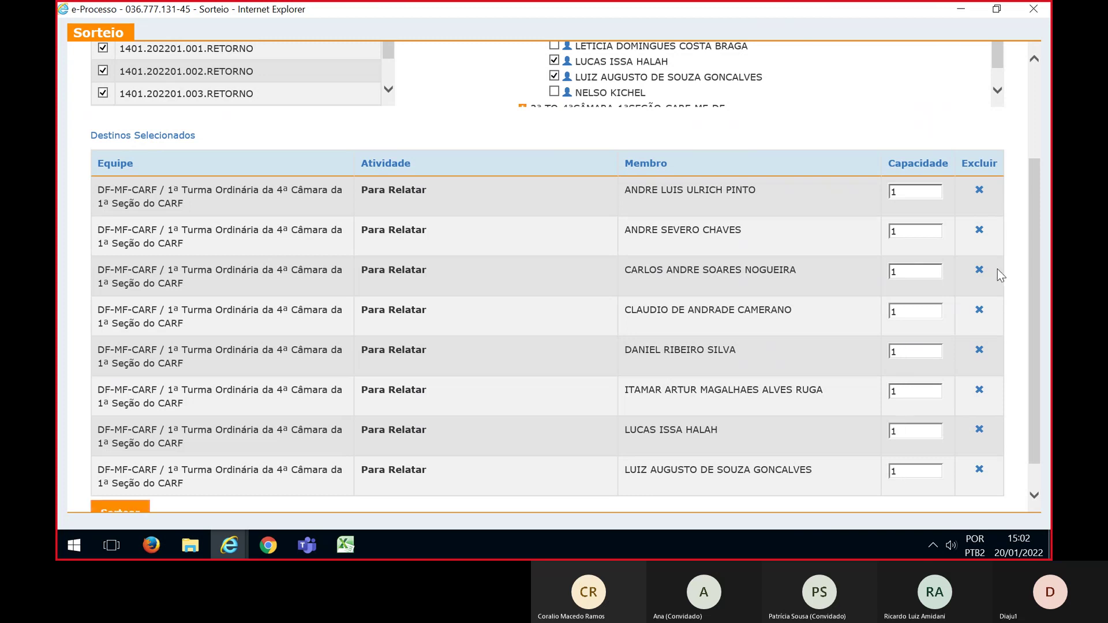
# Launch the draw of the eight lots with Sortear
pyautogui.moveTo(1037, 237); pyautogui.dragTo(987, 176)
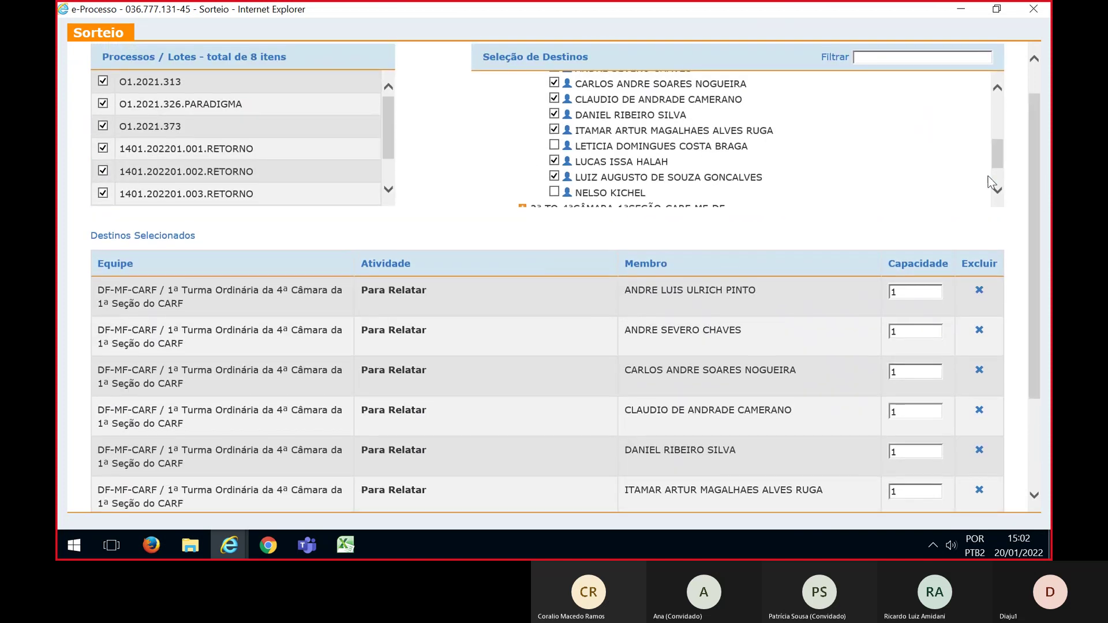
pyautogui.moveTo(386, 123); pyautogui.dragTo(388, 144)
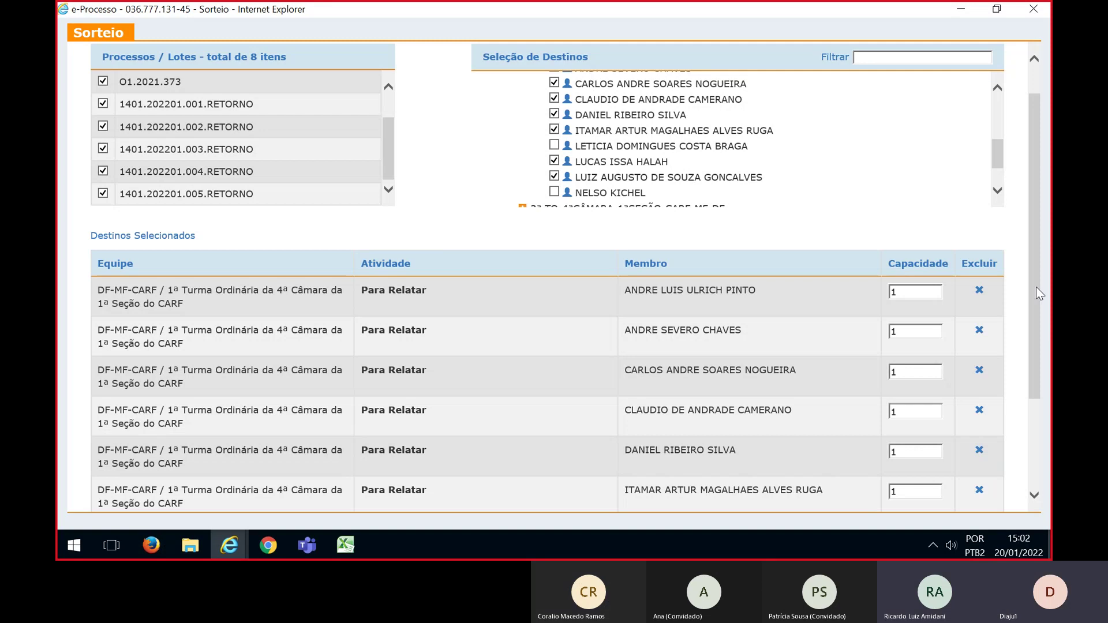
pyautogui.scroll(-3, 1029, 349)
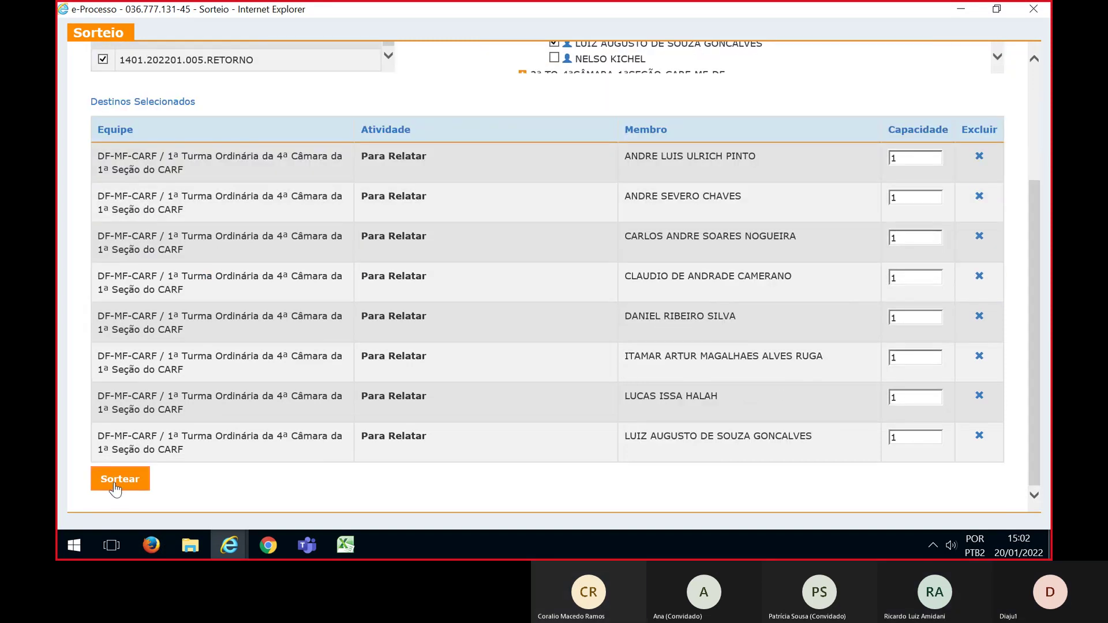
pyautogui.click(117, 491)
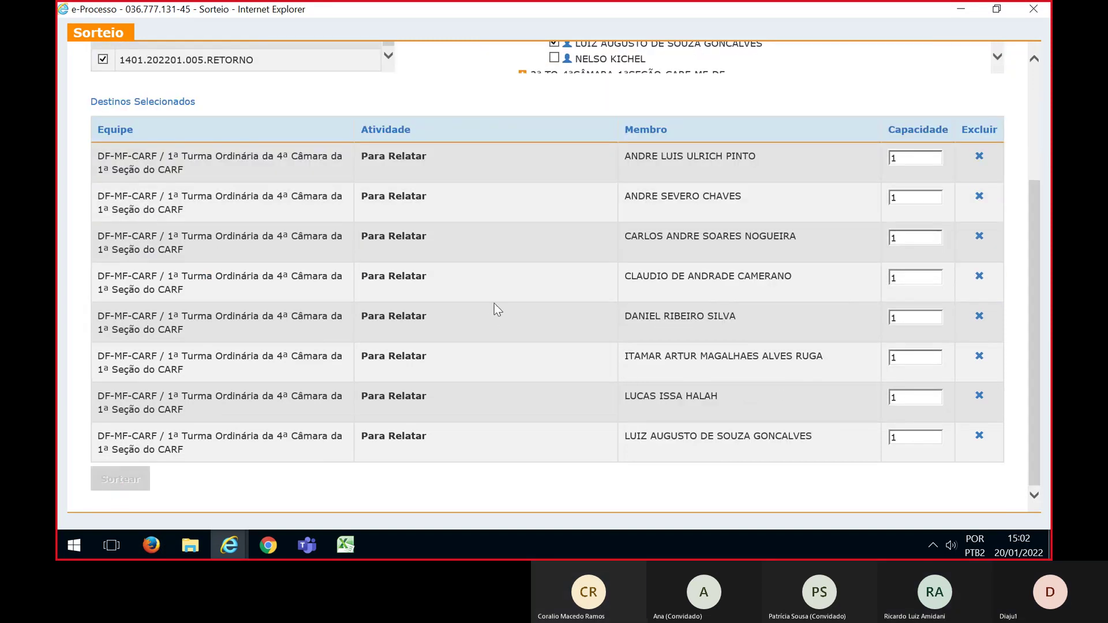
# Compare the eight-lot draw results with the Excel planning sheet, then close the results page
pyautogui.hotkey('alt', 'Tab')
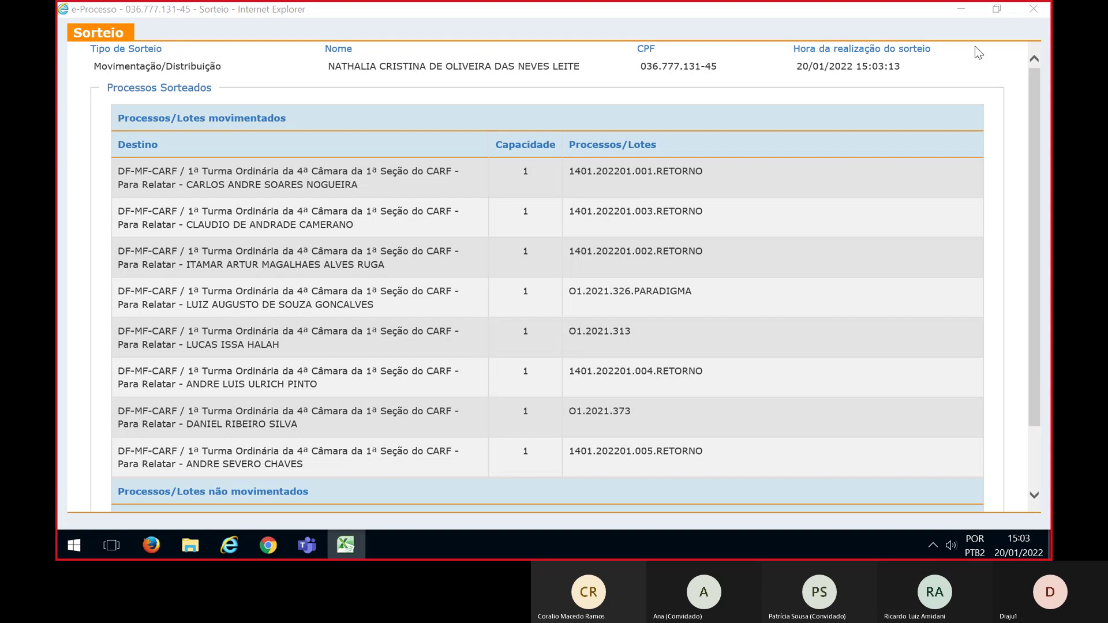
pyautogui.moveTo(1033, 122); pyautogui.dragTo(1032, 149)
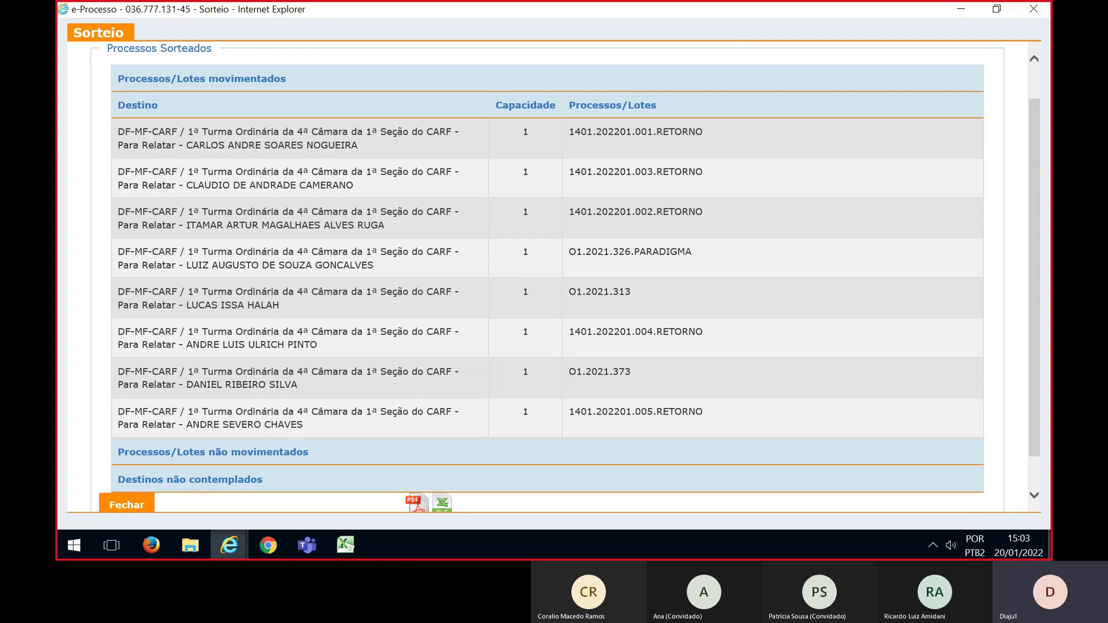
pyautogui.hotkey('alt', 'Tab')
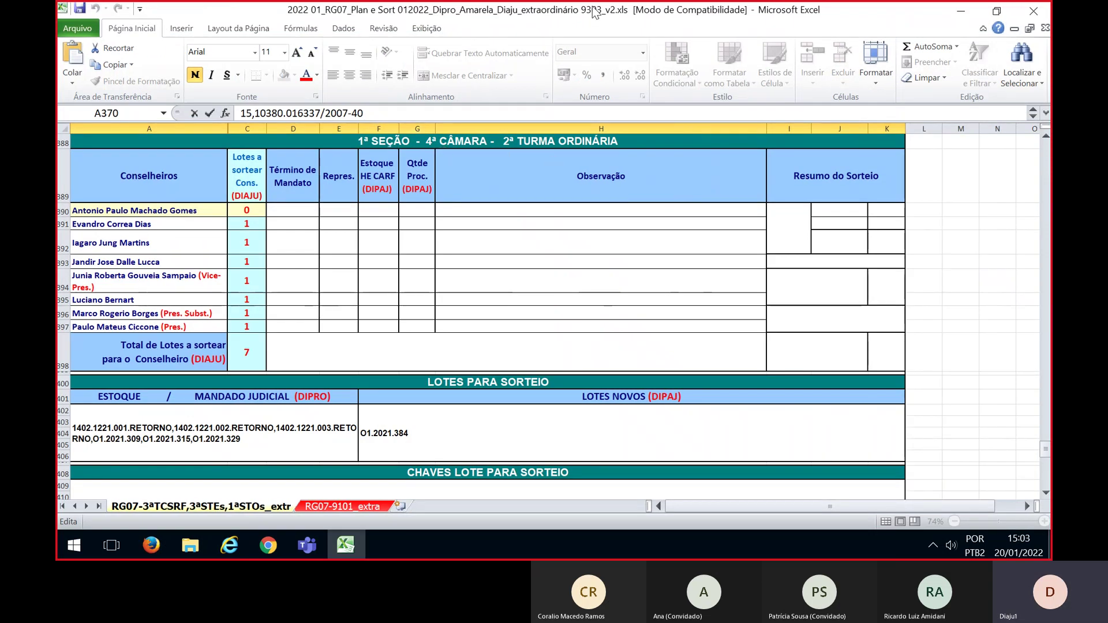
pyautogui.hotkey('alt', 'Tab')
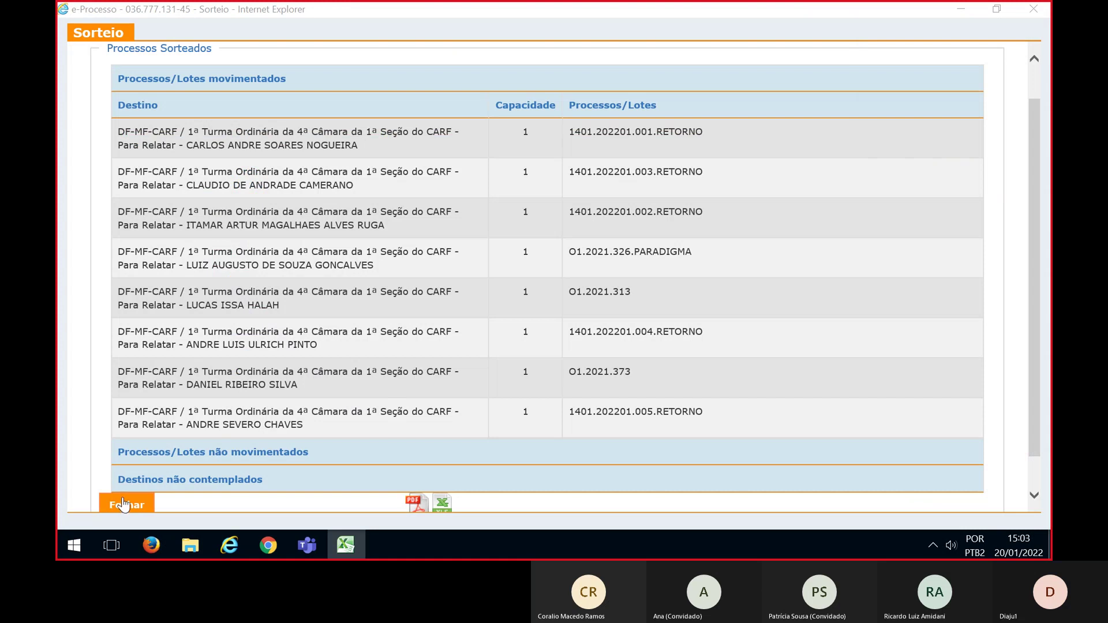
pyautogui.click(124, 505)
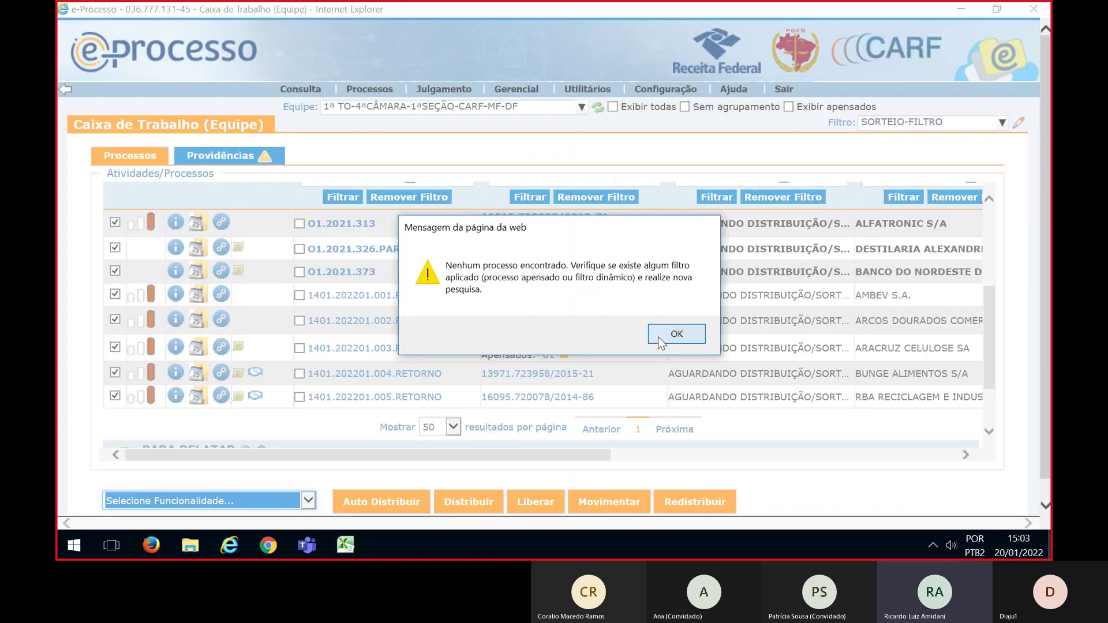
# Switch the team to 2ª TO-4ªCÂMARA-1ªSEÇÃO-CARF-MF-DF and apply the SORTEIO-FILTRO filter
pyautogui.click(673, 333)
pyautogui.click(403, 113)
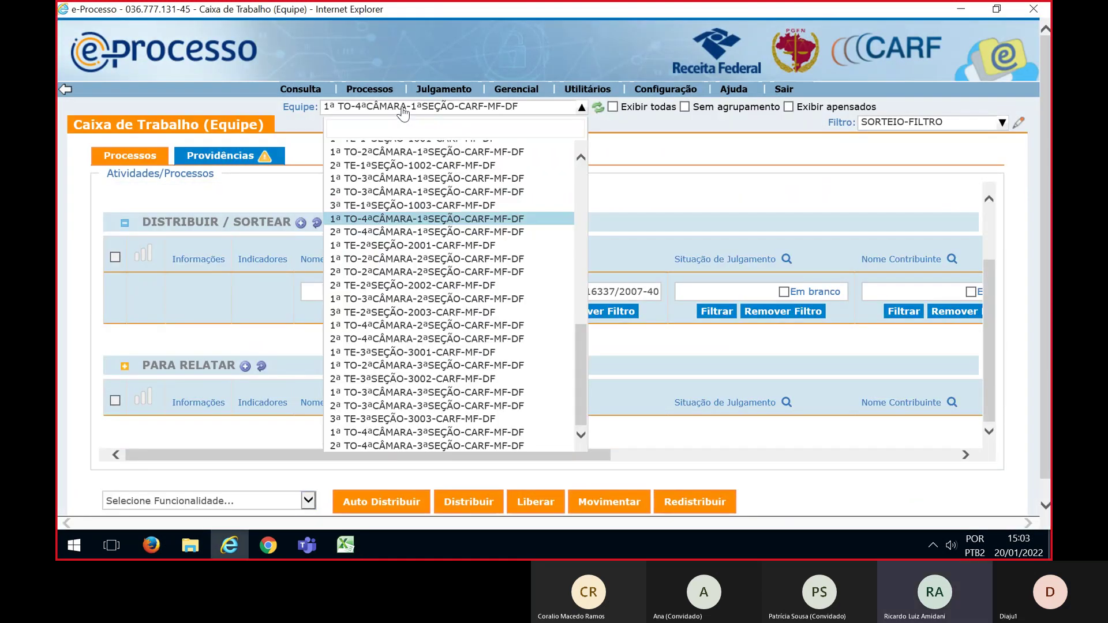
pyautogui.click(353, 237)
pyautogui.click(1001, 123)
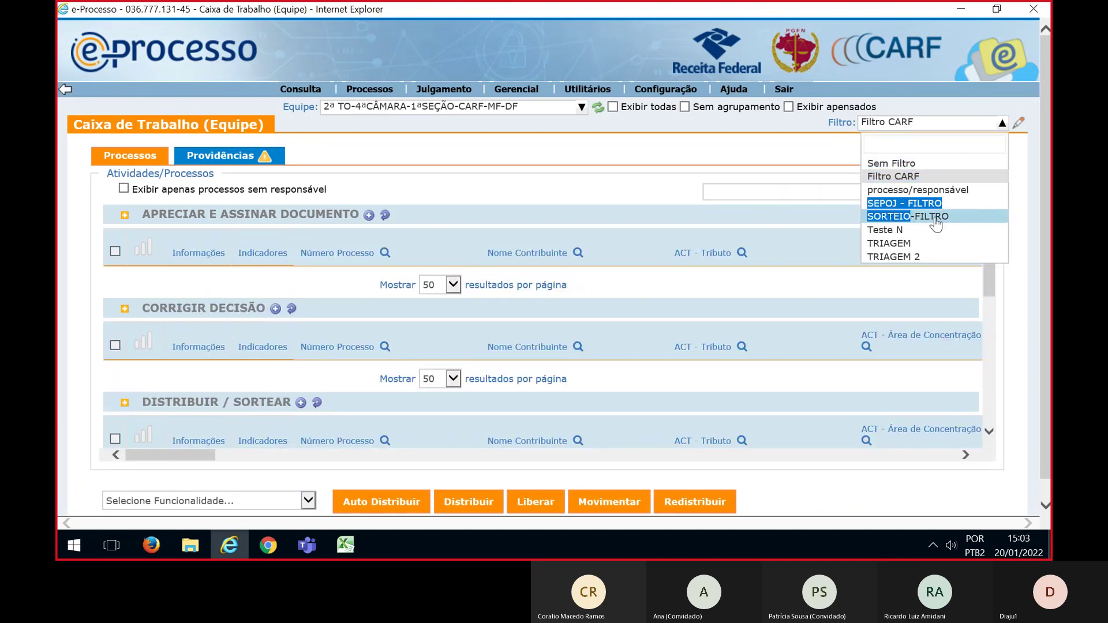
pyautogui.click(893, 217)
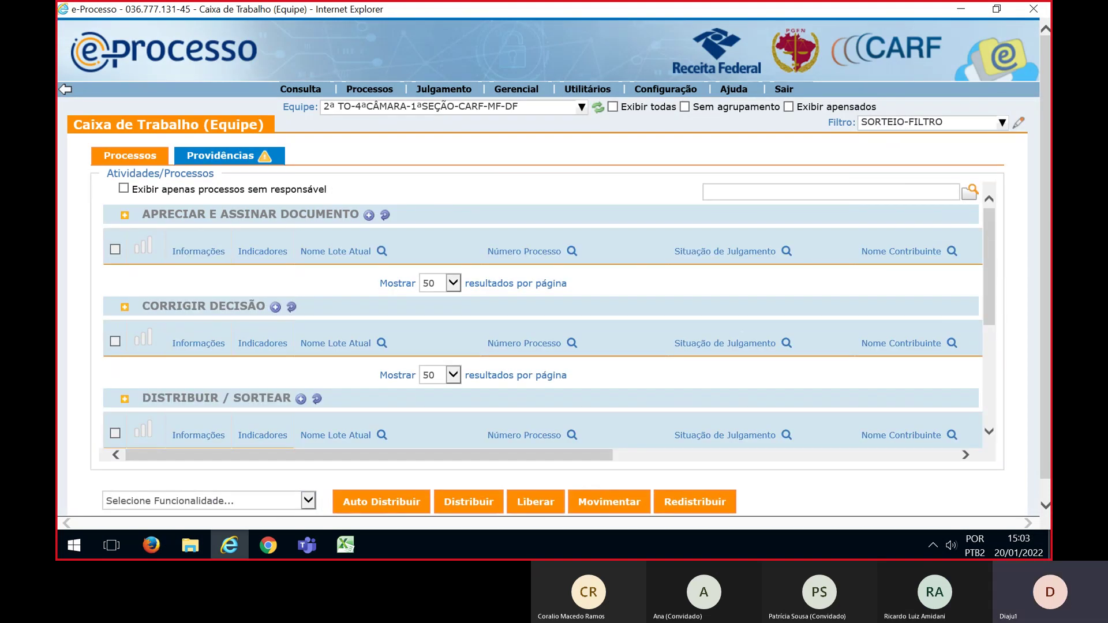
# Filter the processes by the Número Processo list copied from Excel
pyautogui.hotkey('alt', 'Tab')
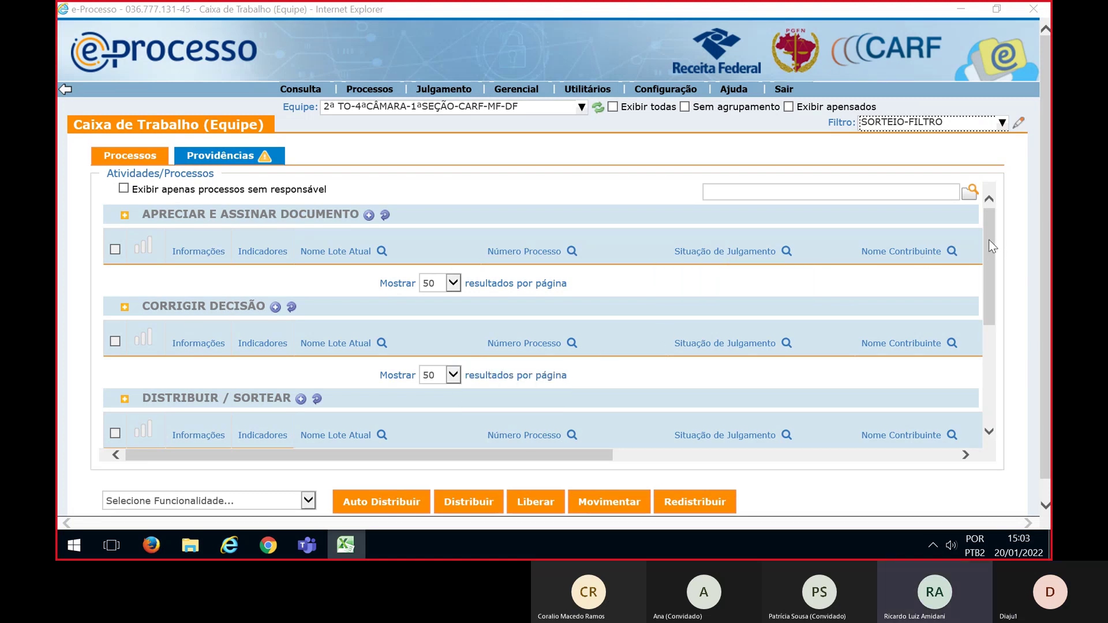
pyautogui.scroll(-2, 988, 240)
pyautogui.click(571, 358)
pyautogui.click(512, 392)
pyautogui.hotkey('ctrl', 'v')
pyautogui.click(529, 411)
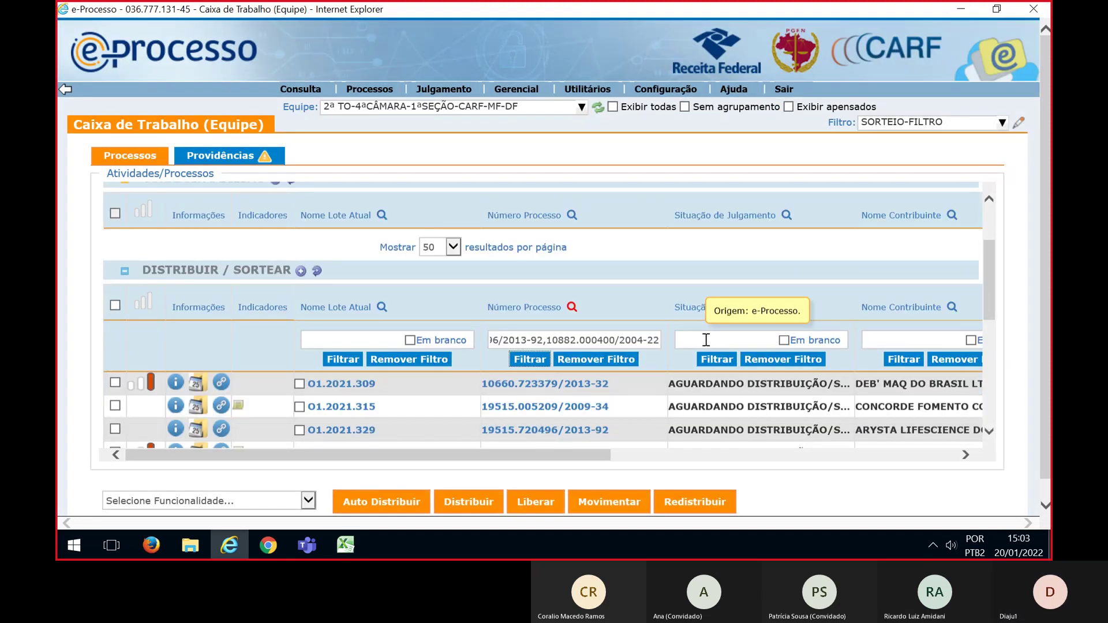
# Select all seven filtered lots, open the Sorteio function and maximize its window
pyautogui.scroll(-2, 705, 340)
pyautogui.click(115, 242)
pyautogui.scroll(-2, 410, 331)
pyautogui.click(308, 501)
pyautogui.click(525, 428)
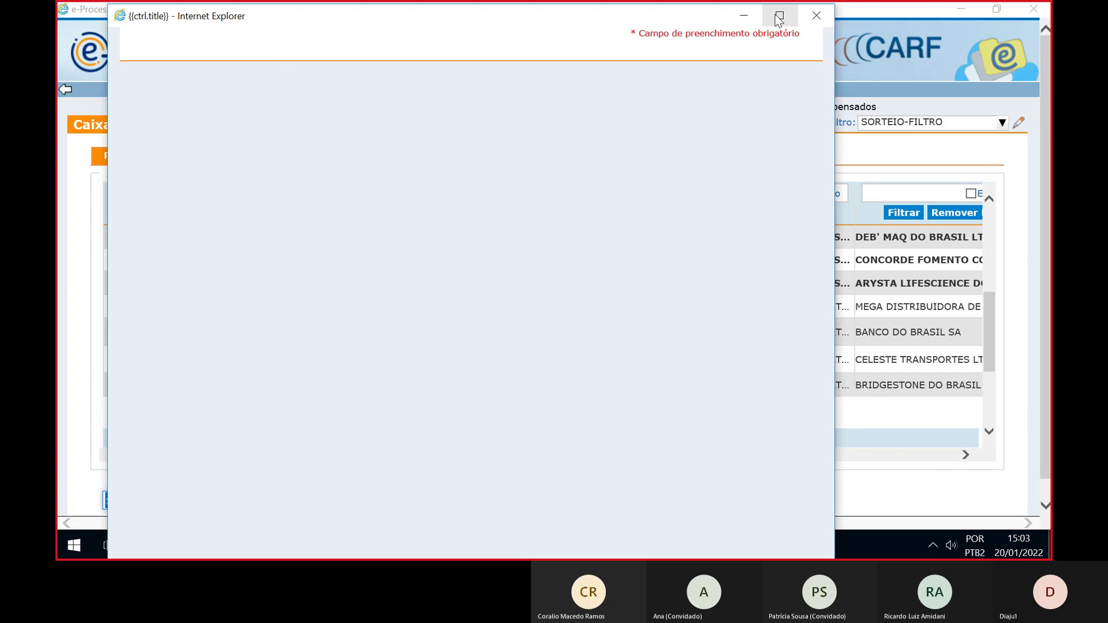
pyautogui.click(778, 18)
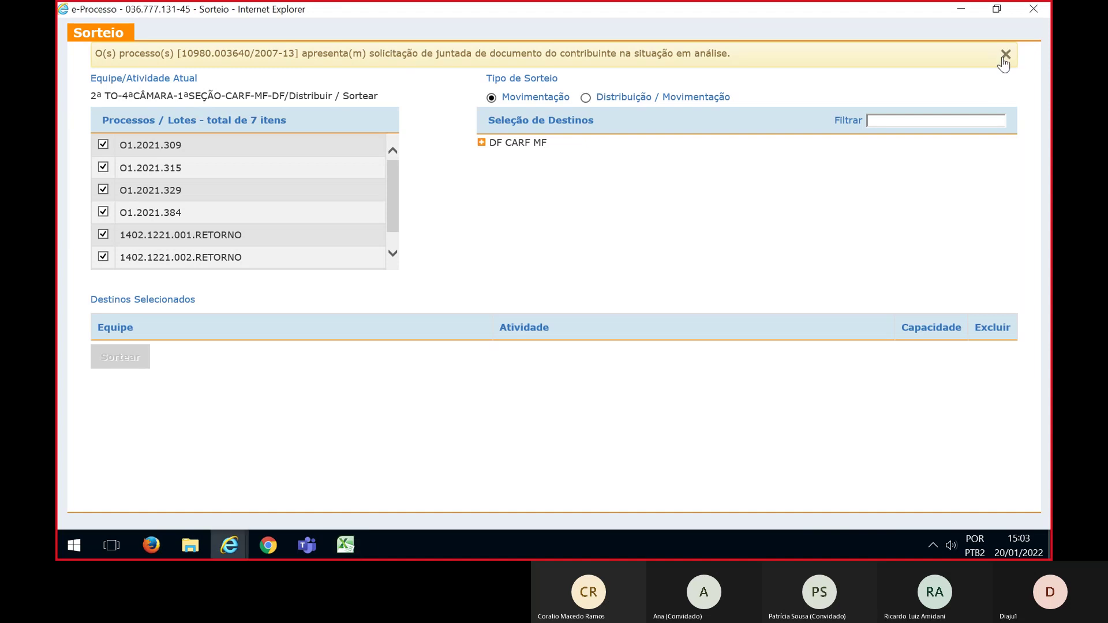
# Choose Distribuição / Movimentação and expand DF CARF MF > 1ª SEÇÃO > 4ª CÂMARA > 2ª TO > Para Relatar
pyautogui.click(1005, 54)
pyautogui.click(585, 72)
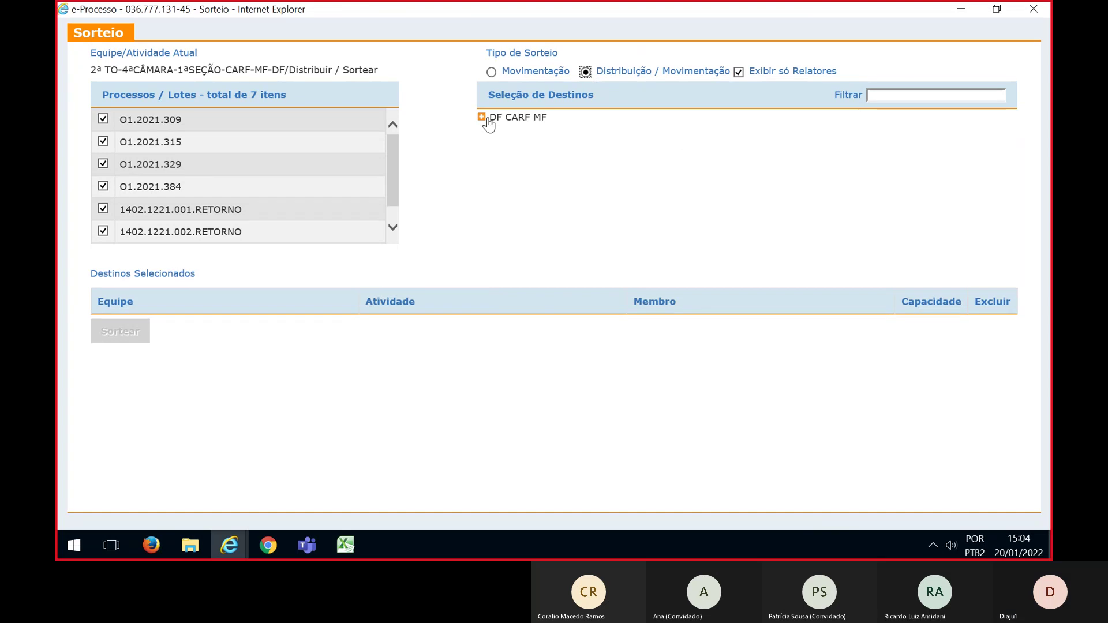
pyautogui.click(483, 118)
pyautogui.click(497, 132)
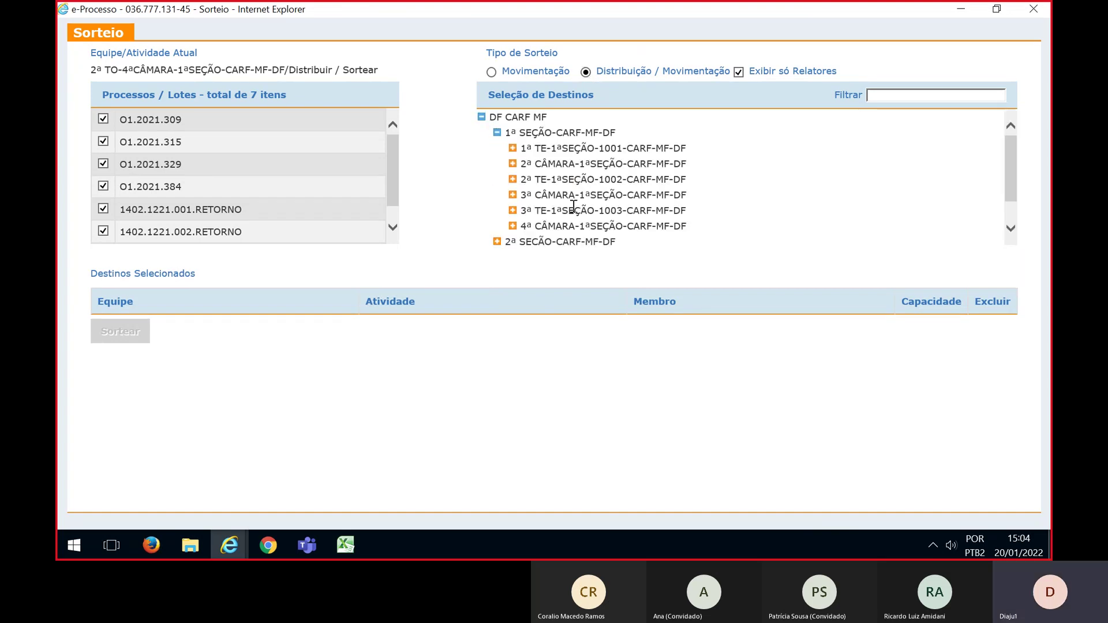
pyautogui.click(512, 226)
pyautogui.scroll(-1, 556, 231)
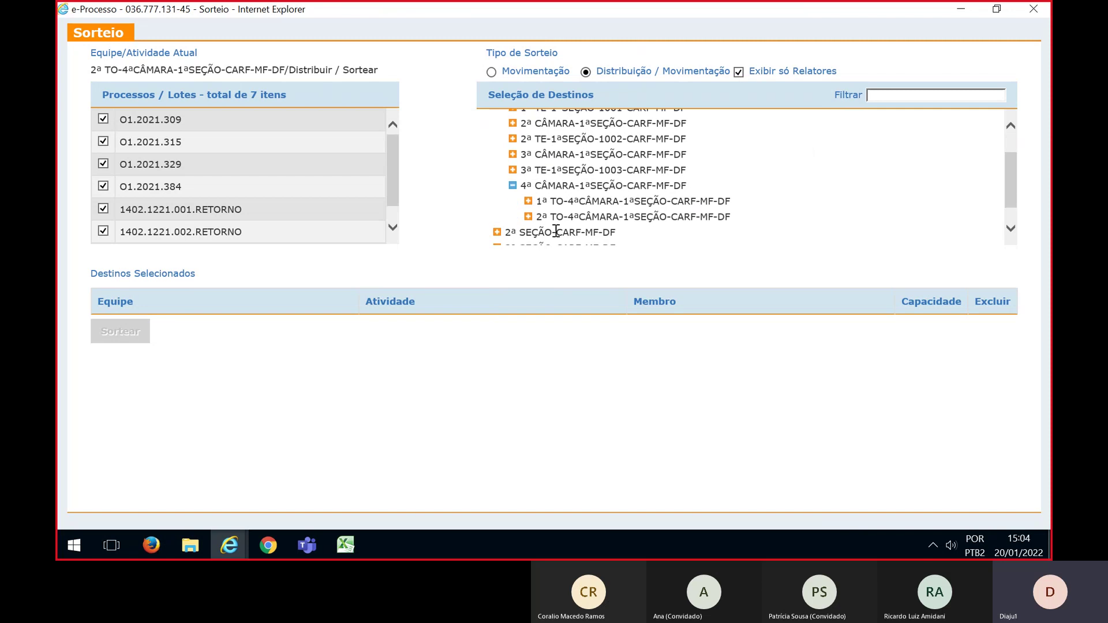
pyautogui.click(527, 216)
pyautogui.scroll(-1, 545, 219)
pyautogui.click(556, 211)
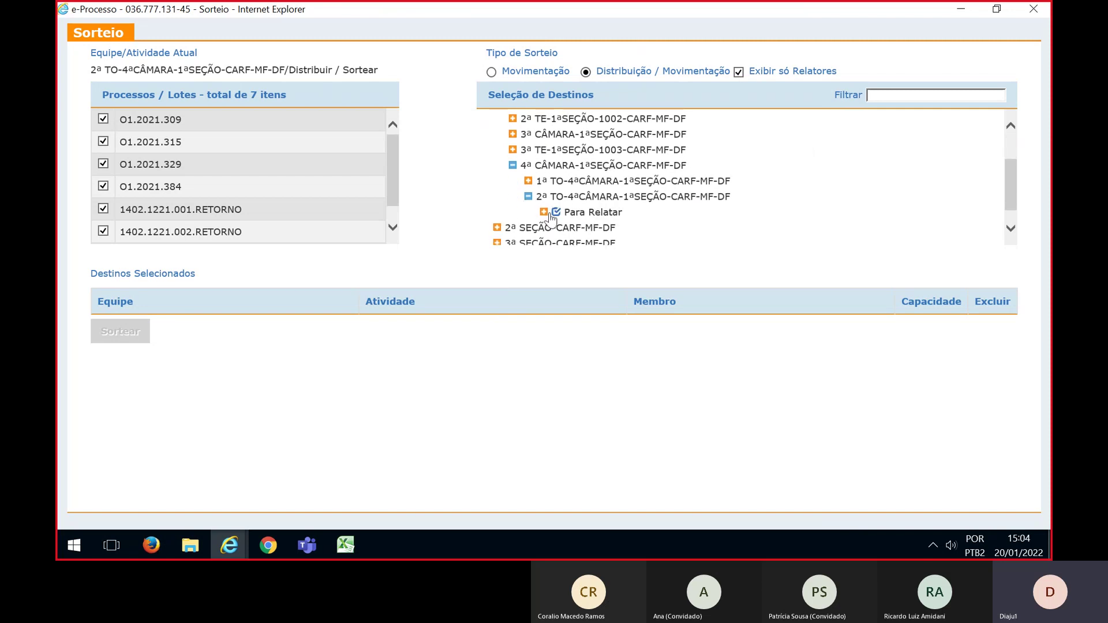
pyautogui.click(544, 212)
pyautogui.scroll(-3, 720, 221)
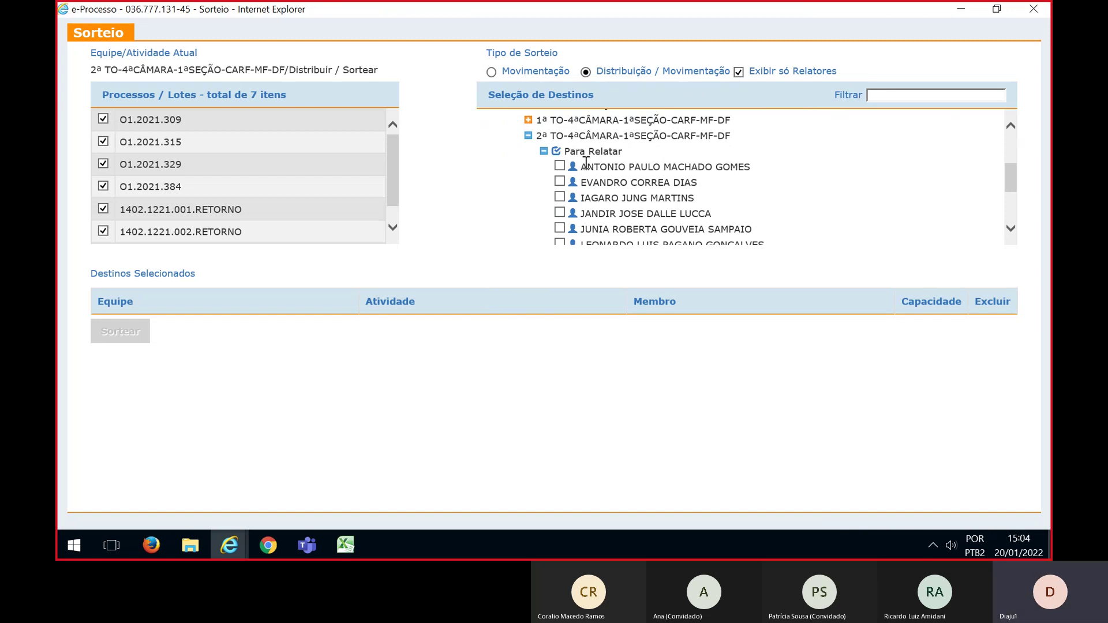
# Tick seven 2ª TO Para Relatar members as draw destinations
pyautogui.click(560, 182)
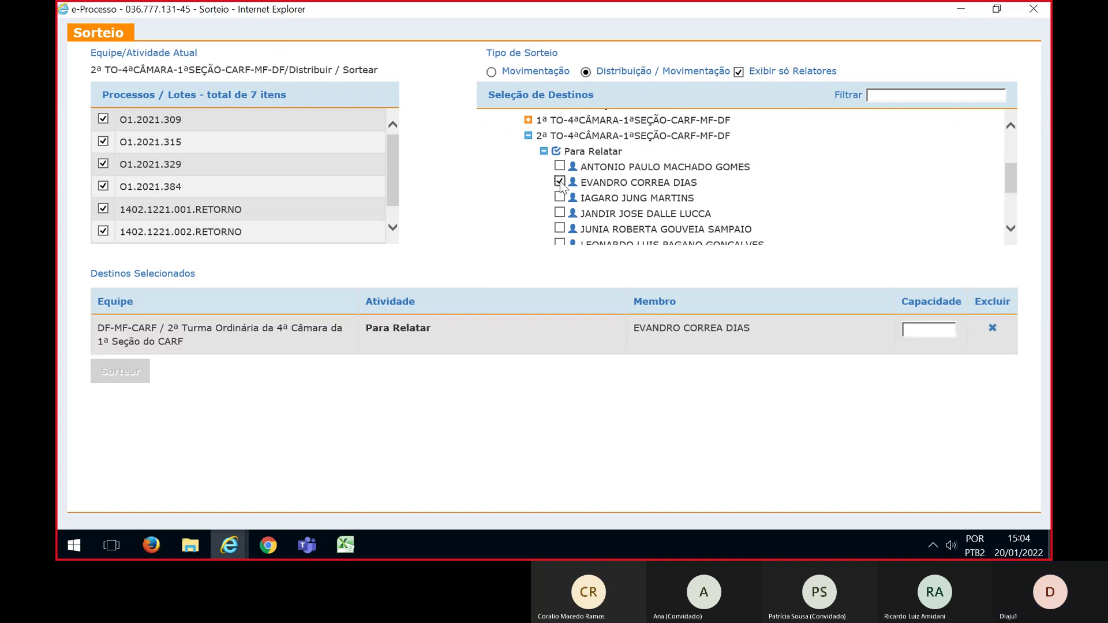
pyautogui.scroll(-1, 560, 182)
pyautogui.click(560, 179)
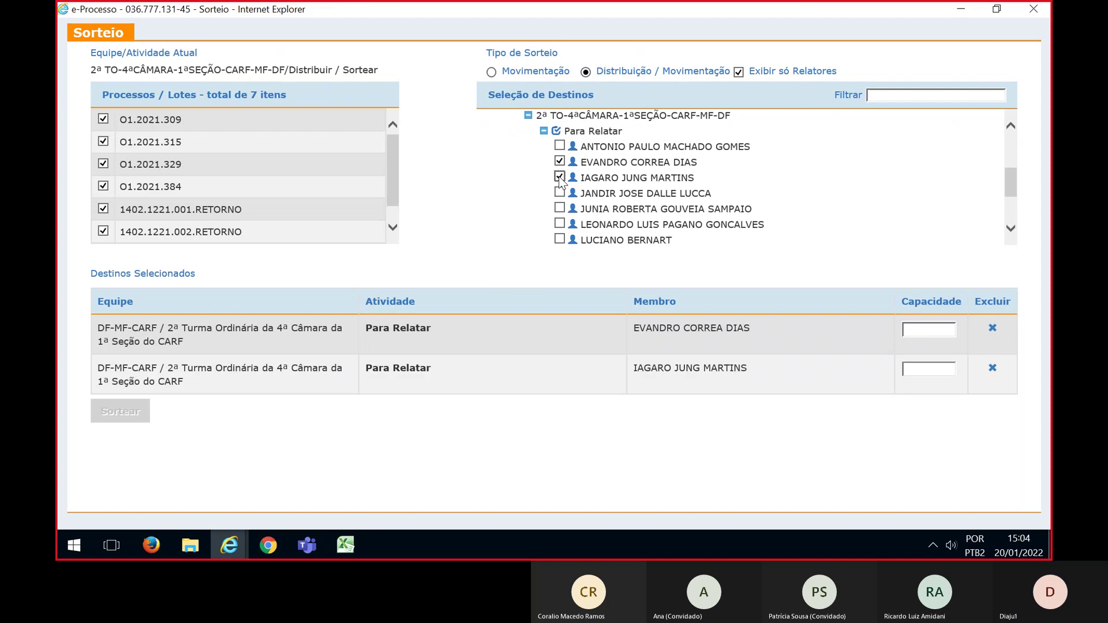
pyautogui.click(559, 193)
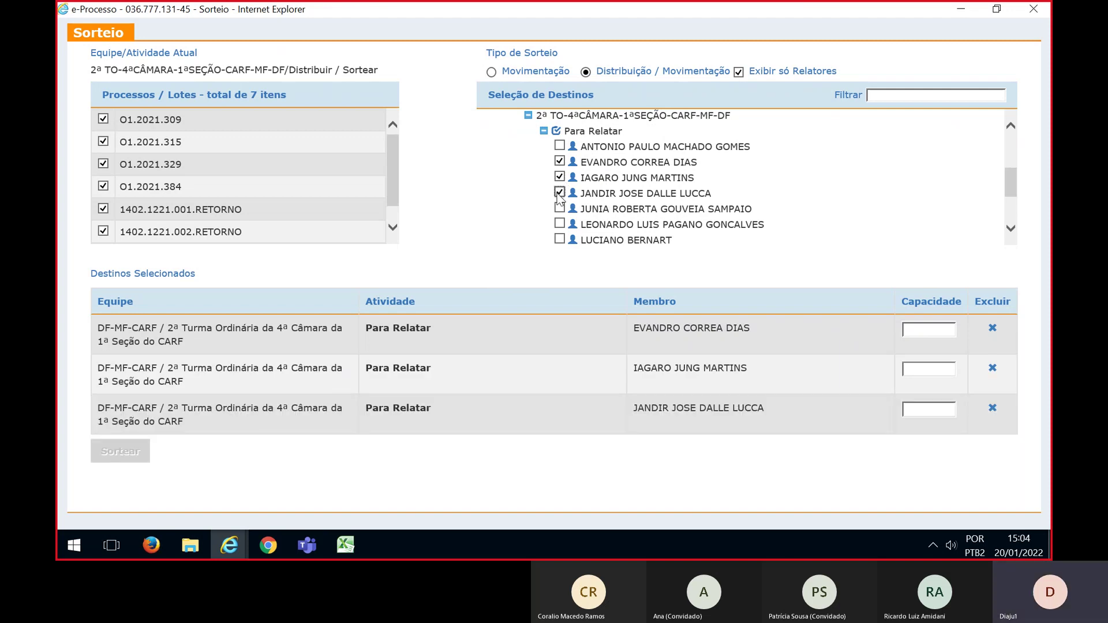
pyautogui.scroll(-1, 559, 199)
pyautogui.click(560, 189)
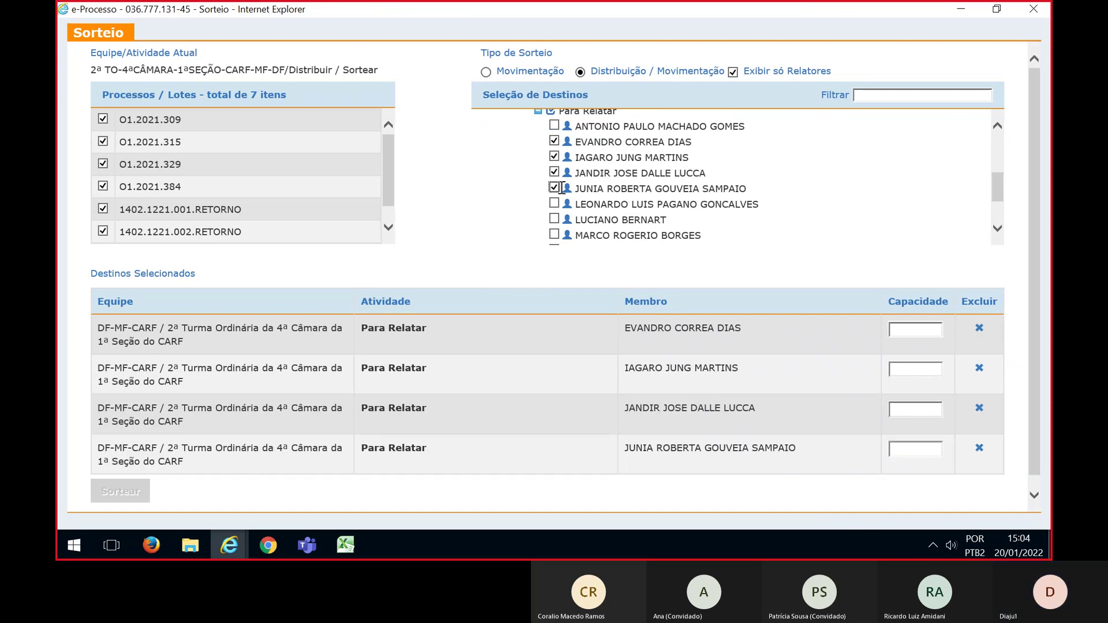
pyautogui.click(554, 221)
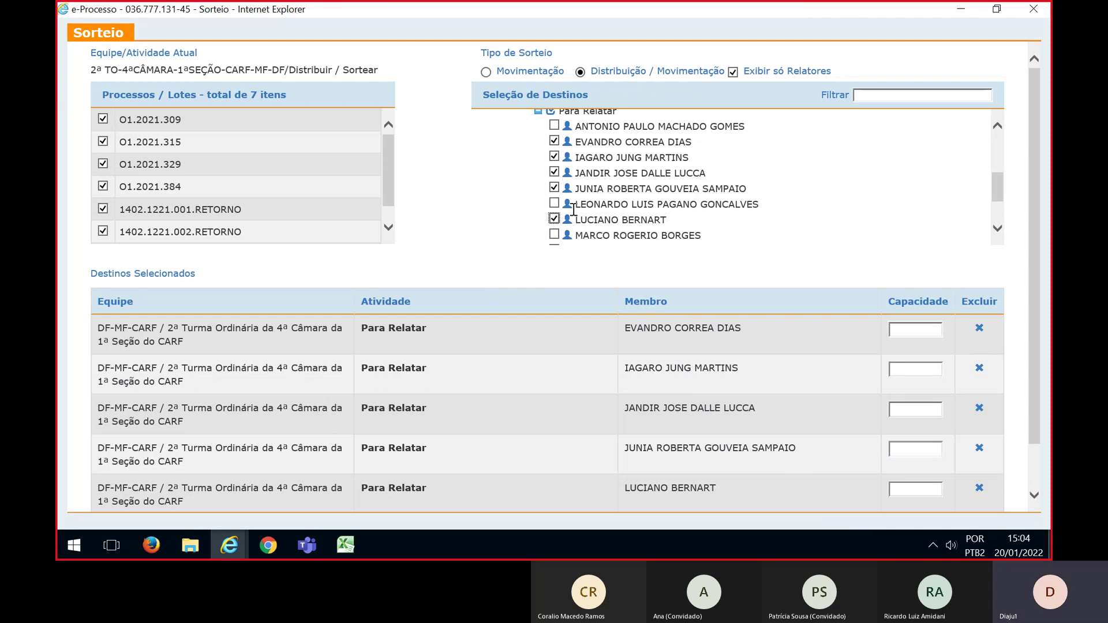
pyautogui.scroll(-1, 573, 210)
pyautogui.click(555, 215)
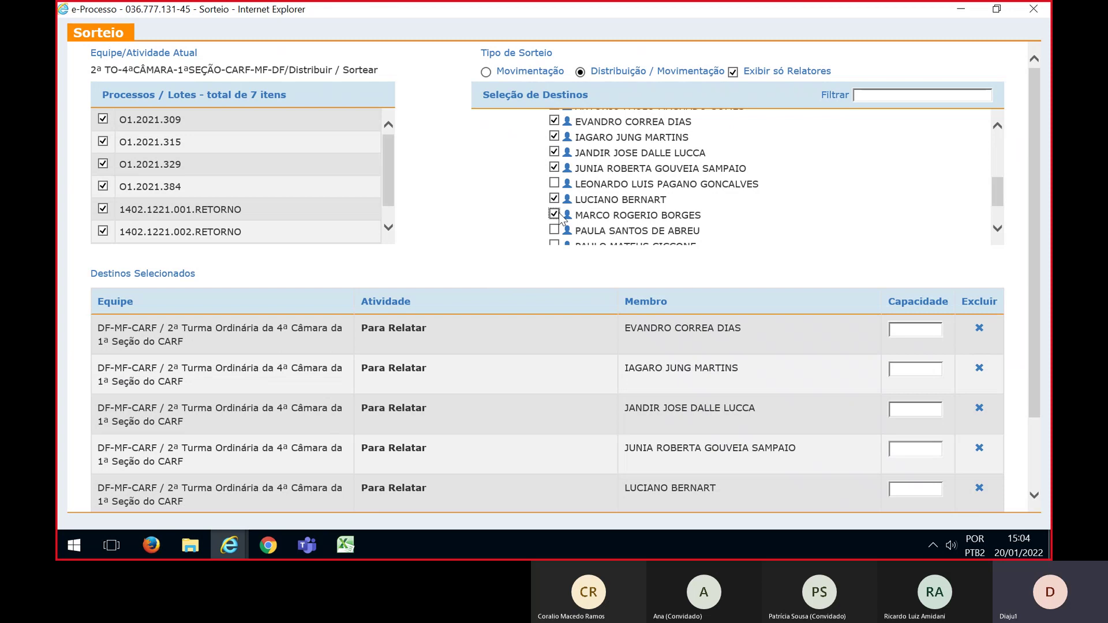
pyautogui.scroll(-1, 558, 218)
pyautogui.click(553, 225)
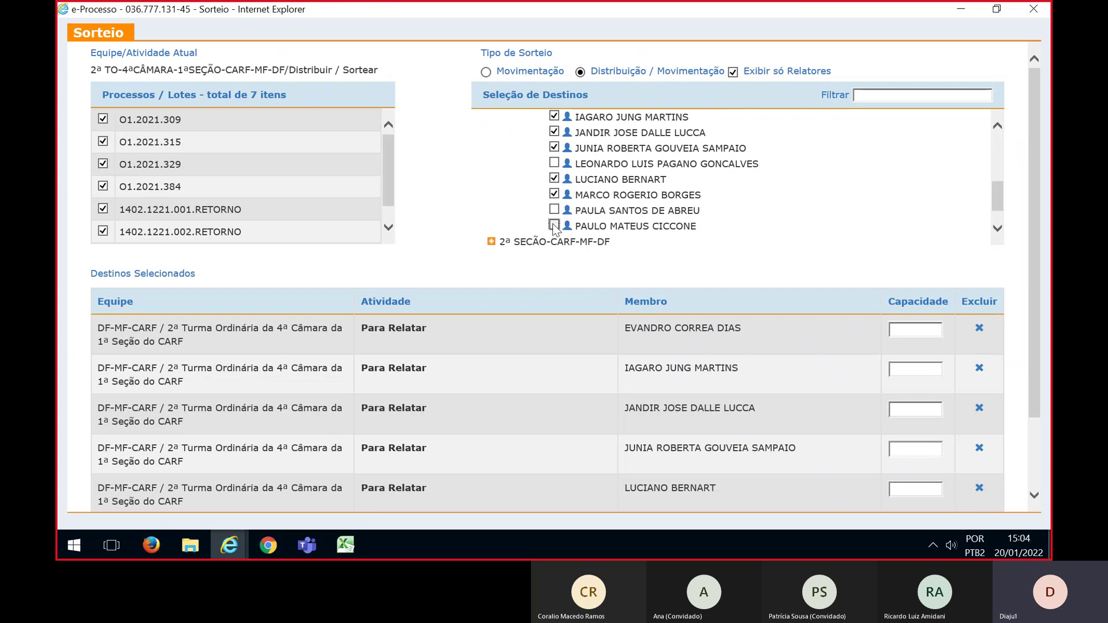
pyautogui.moveTo(1039, 230); pyautogui.dragTo(1018, 313)
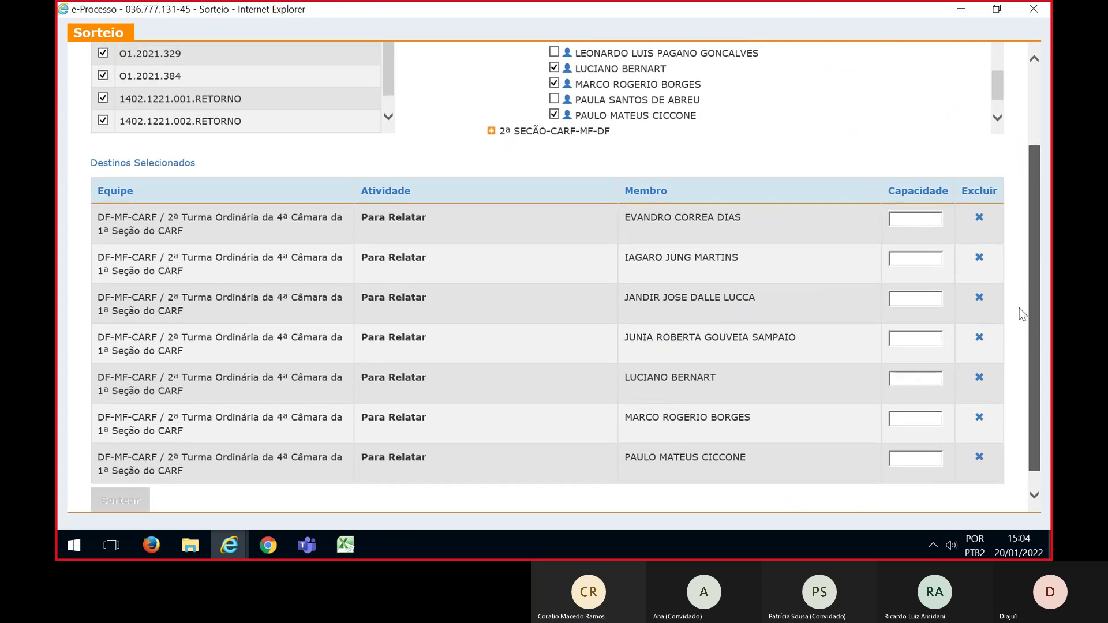
# Give each of the seven selected members a capacity of 1
pyautogui.click(898, 218)
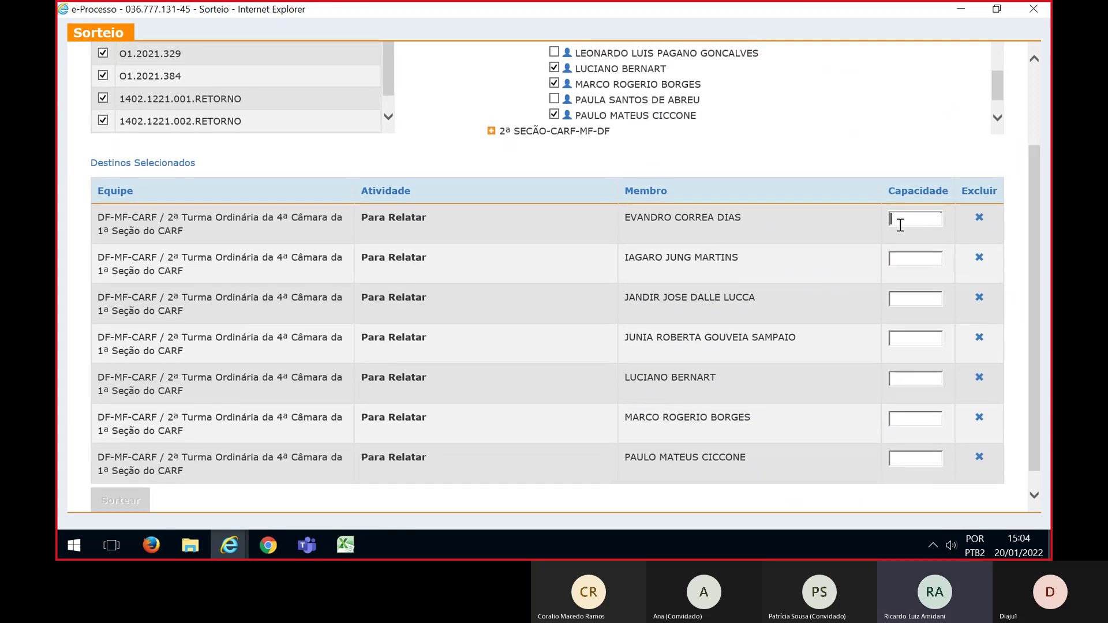
pyautogui.write('1')
pyautogui.click(902, 258)
pyautogui.write('1')
pyautogui.click(901, 299)
pyautogui.write('1')
pyautogui.click(901, 339)
pyautogui.write('1')
pyautogui.click(903, 379)
pyautogui.write('1')
pyautogui.click(904, 417)
pyautogui.write('1')
pyautogui.click(904, 461)
pyautogui.write('1')
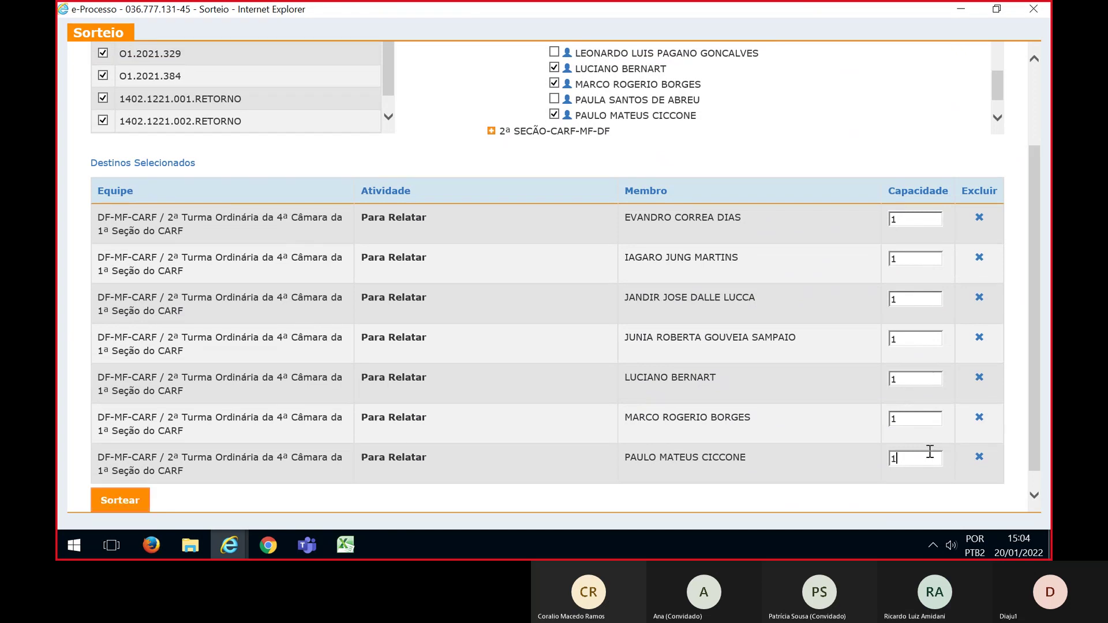
pyautogui.scroll(2, 1034, 353)
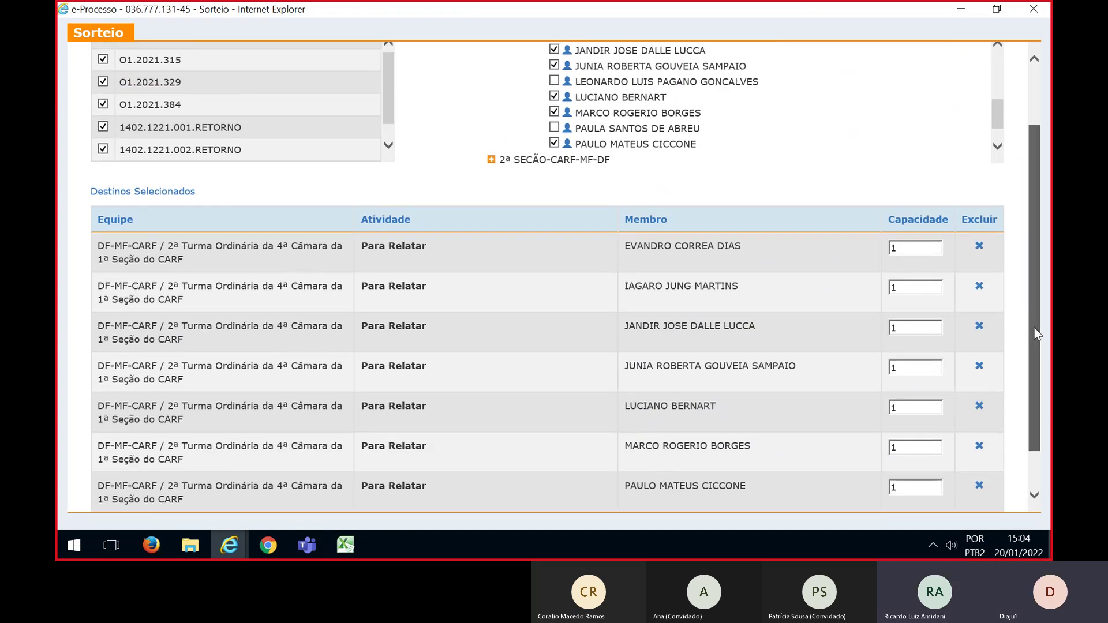
pyautogui.scroll(-1, 392, 118)
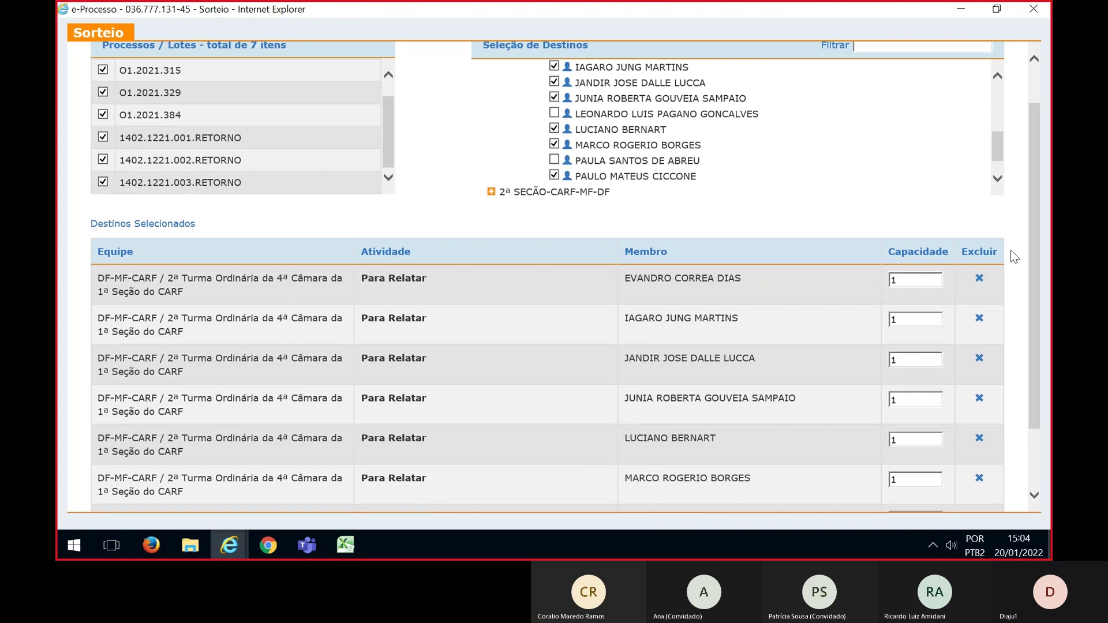
pyautogui.moveTo(1036, 226); pyautogui.dragTo(1036, 281)
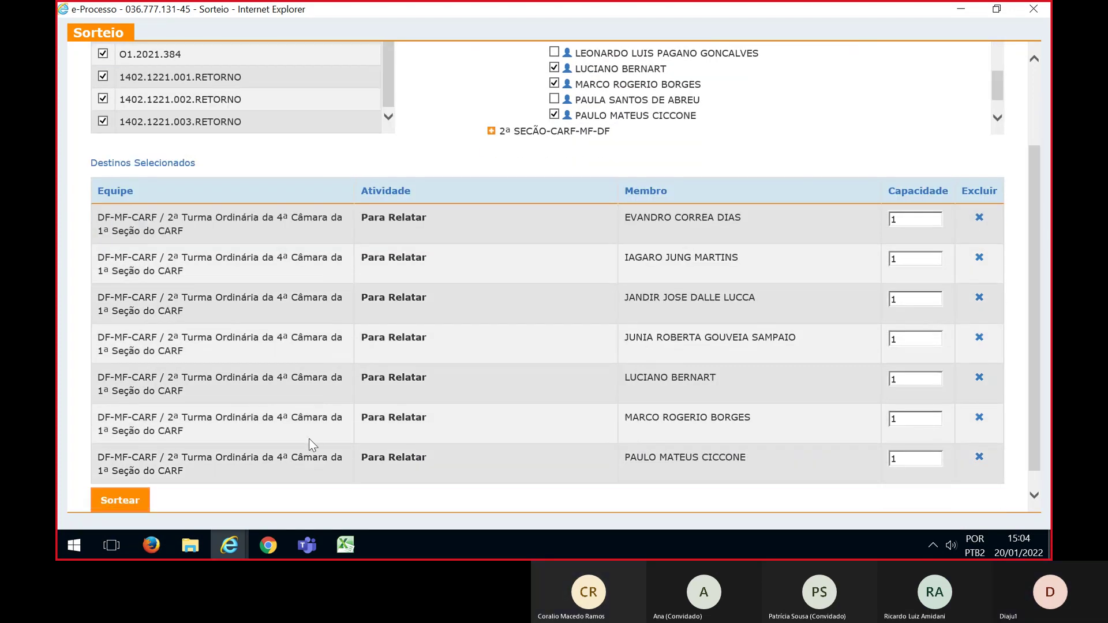
# Run and confirm the draw of the seven lots, then bring up the Excel planning workbook
pyautogui.click(120, 501)
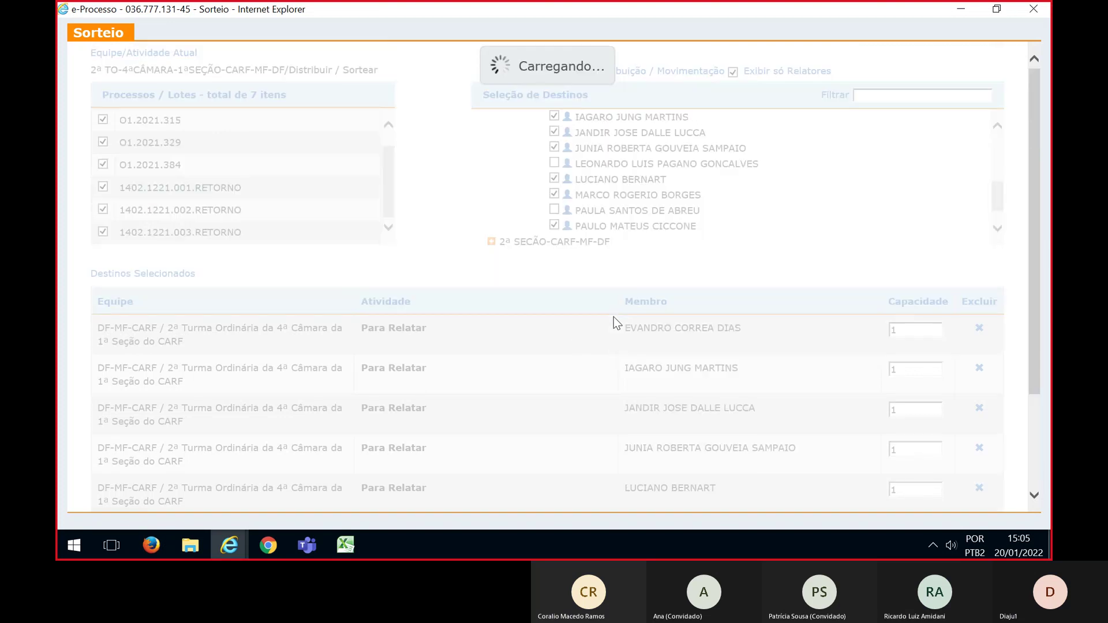
pyautogui.hotkey('alt', 'Tab')
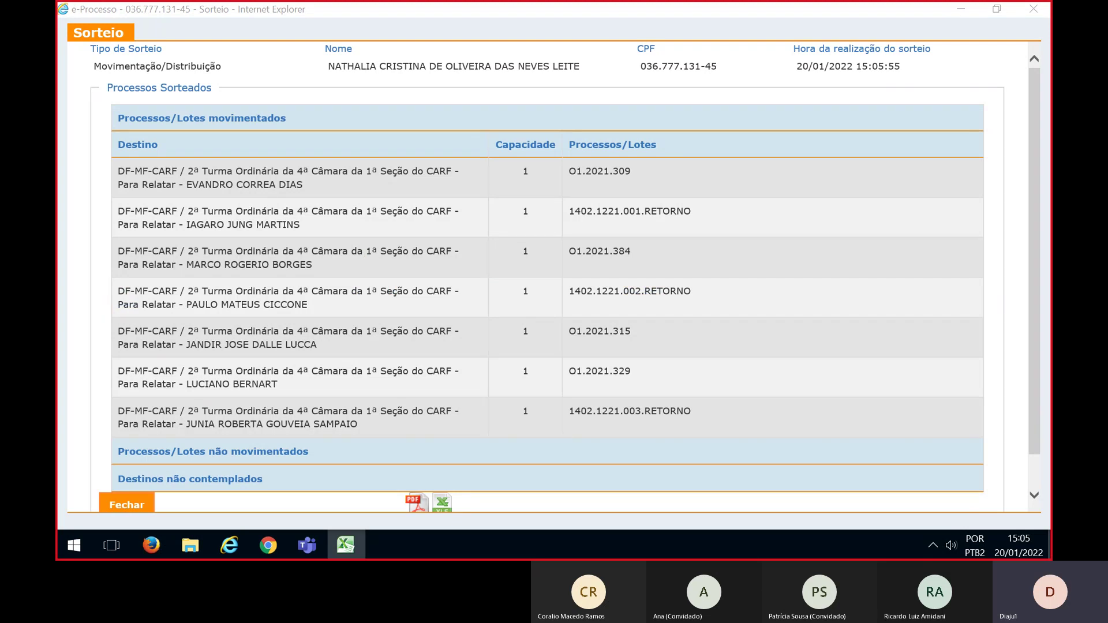
pyautogui.click(345, 545)
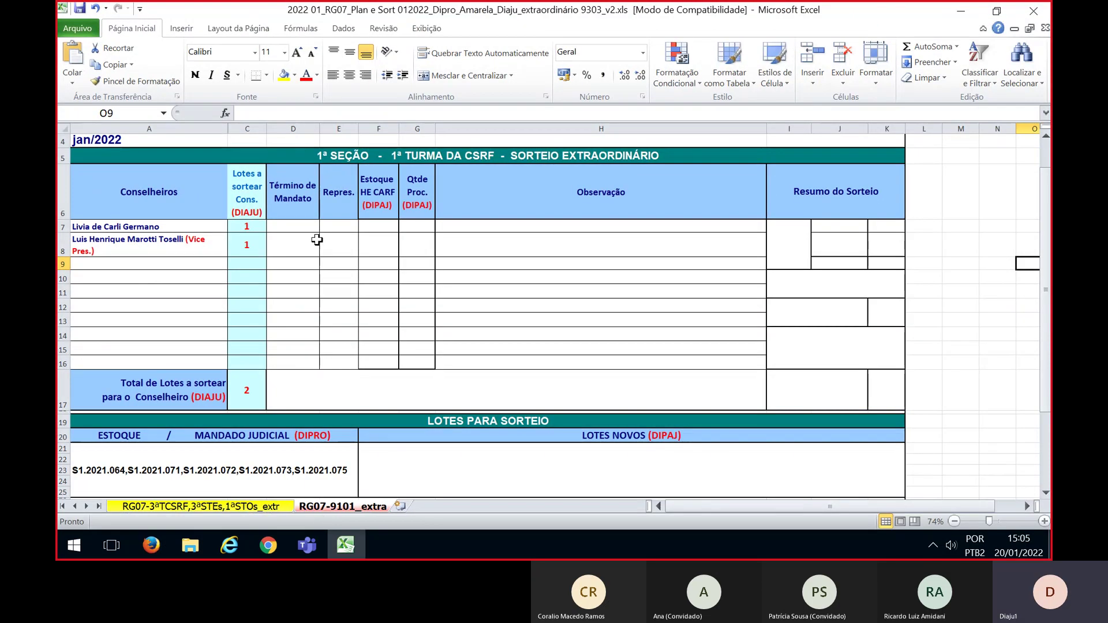
# Review the Excel CSRF sheet from row 5, then return to e-Processo and close the results page
pyautogui.click(60, 155)
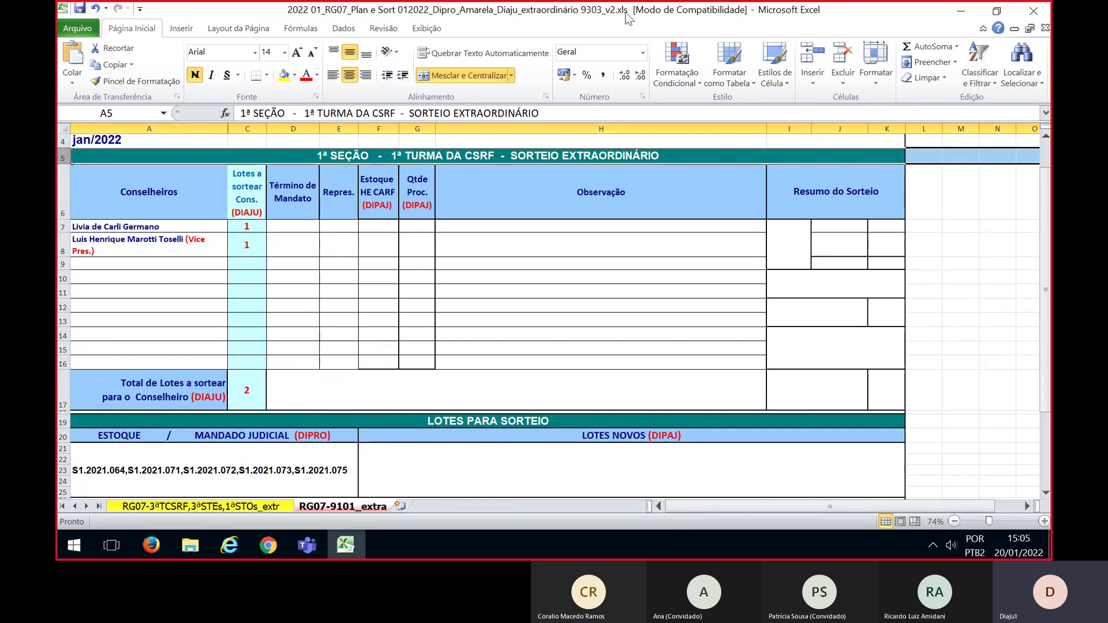
pyautogui.scroll(-3, 600, 259)
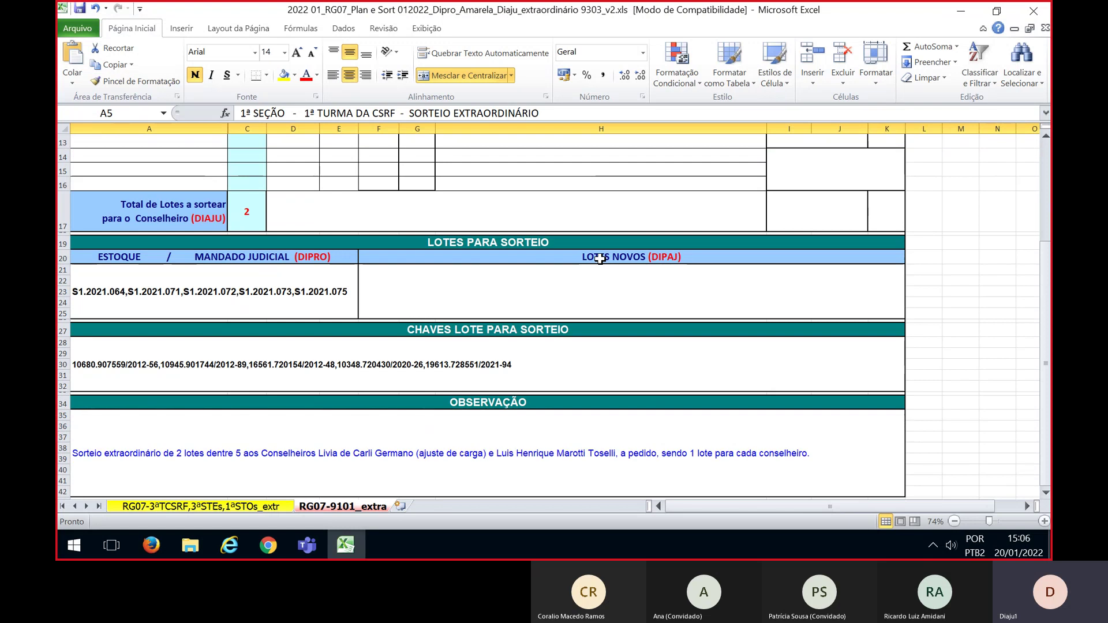
pyautogui.scroll(4, 599, 256)
pyautogui.hotkey('alt', 'Tab')
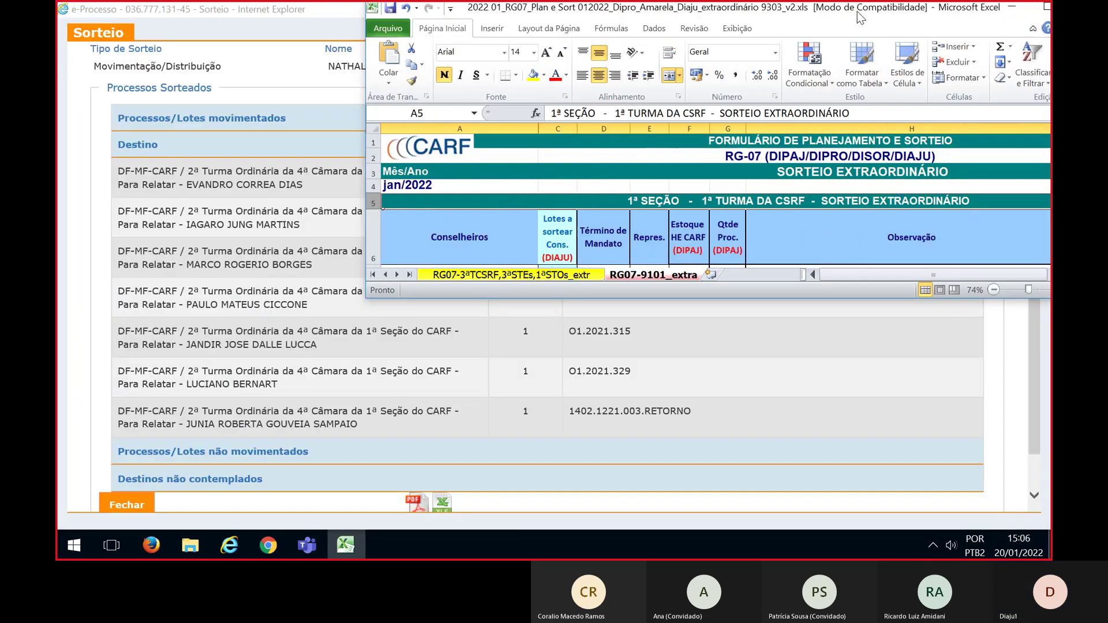
pyautogui.click(121, 501)
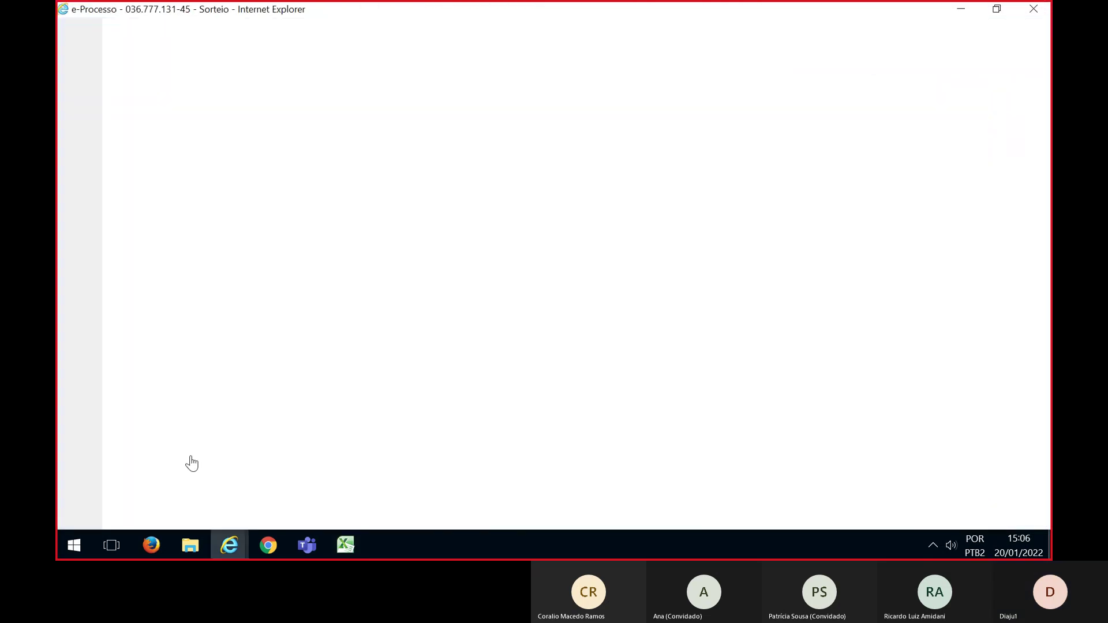
# Switch the team to 1ª TURMA-CSRF-CARF-MF-DF and apply the SORTEIO-FILTRO filter
pyautogui.click(680, 335)
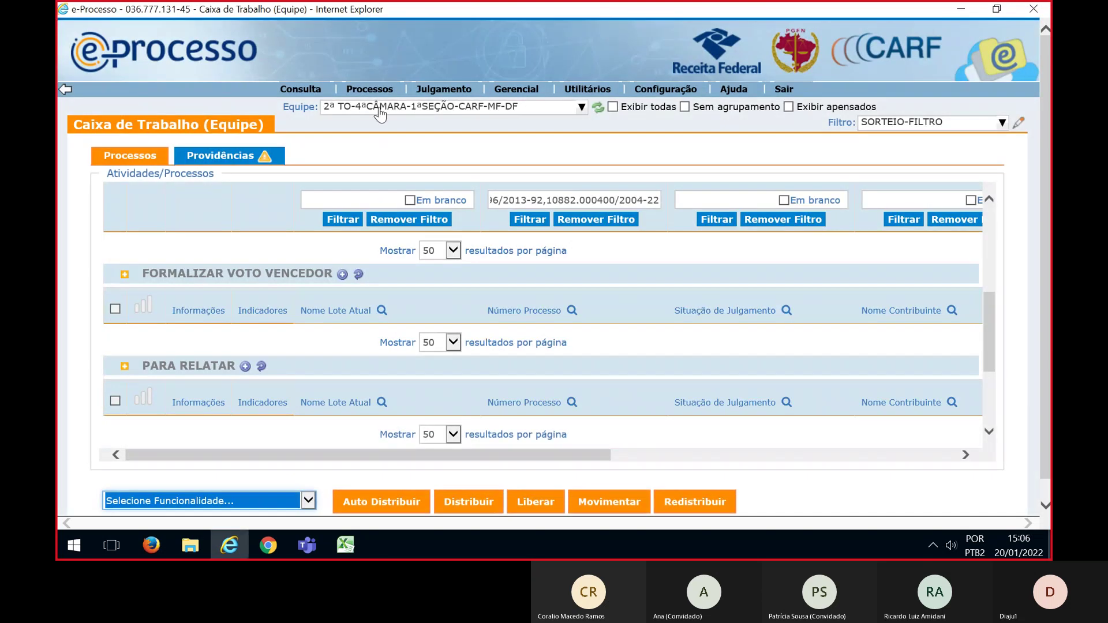
pyautogui.click(378, 107)
pyautogui.scroll(5, 438, 215)
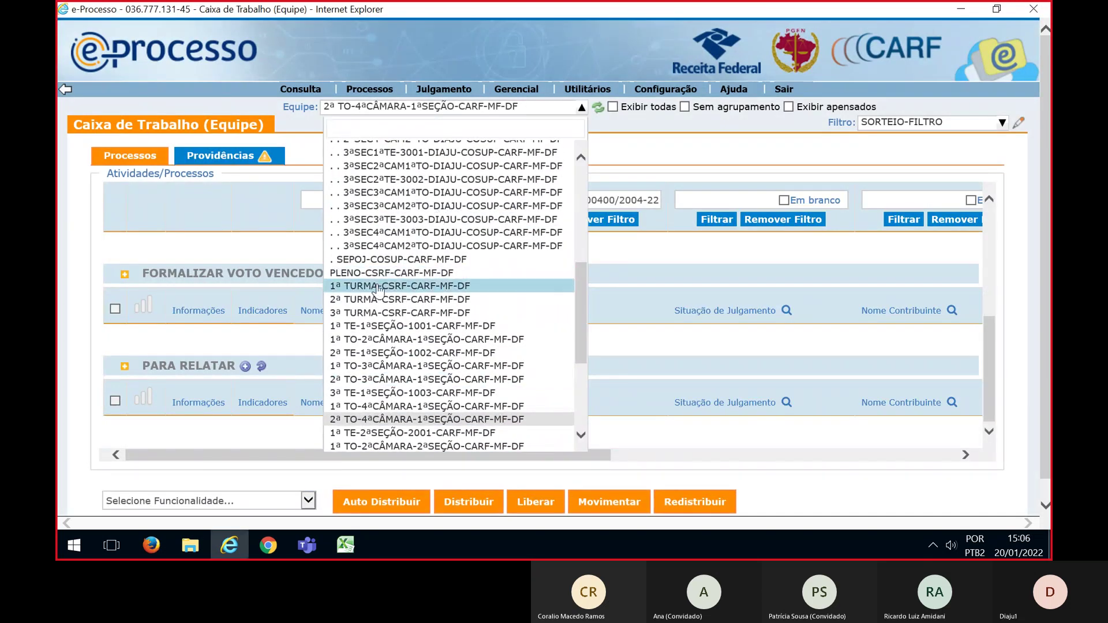
pyautogui.click(404, 287)
pyautogui.click(950, 128)
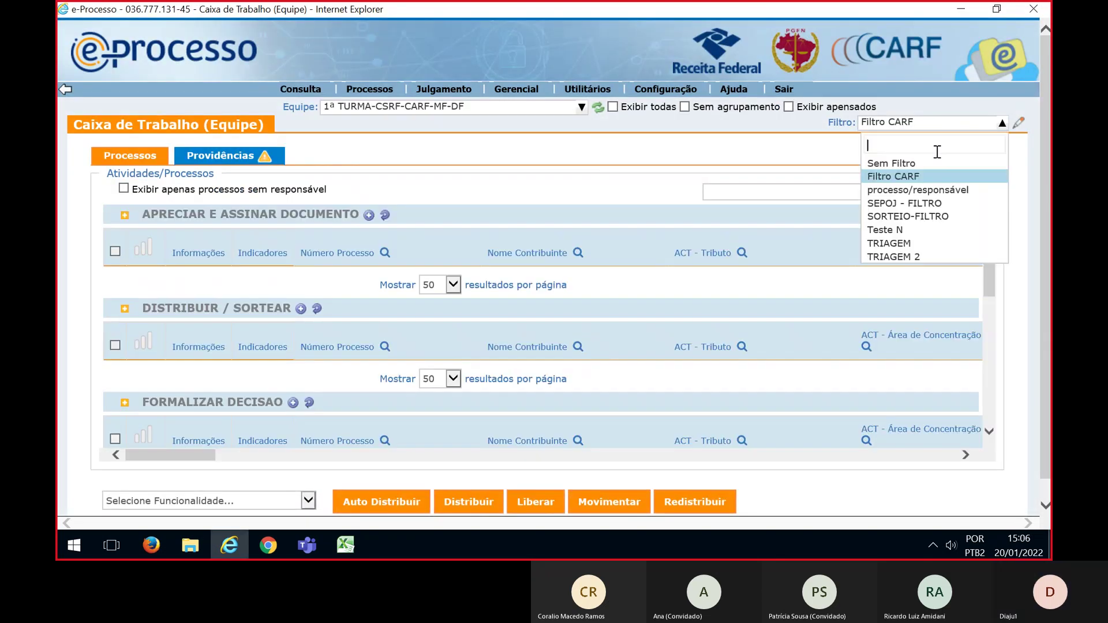
pyautogui.click(922, 214)
# Filter by the process numbers pasted from Excel and select all five lots
pyautogui.hotkey('alt', 'Tab')
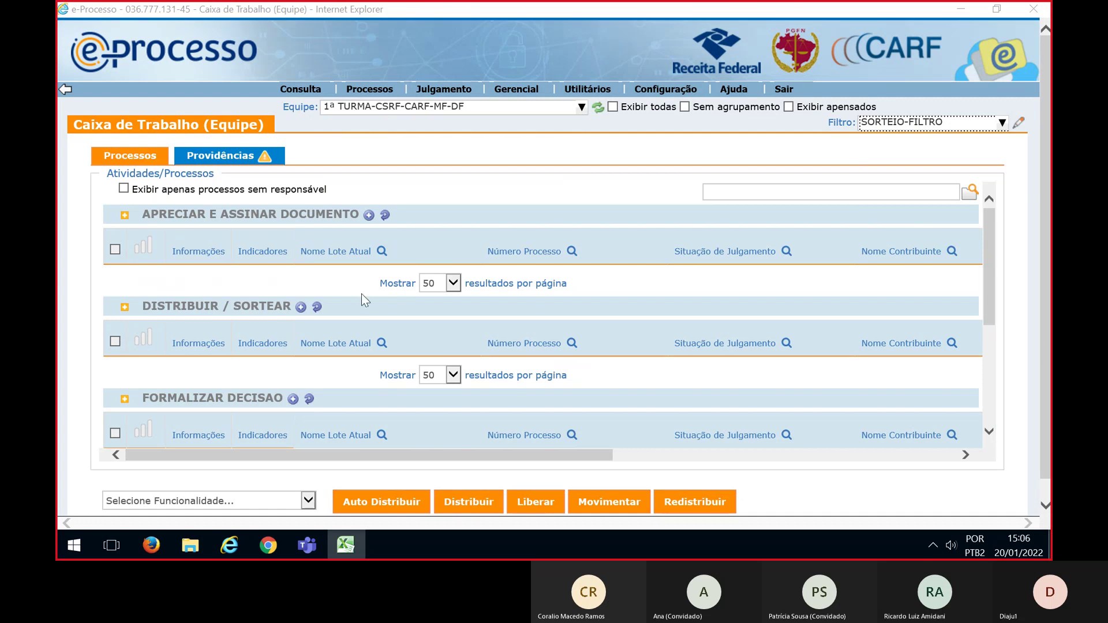
pyautogui.click(571, 343)
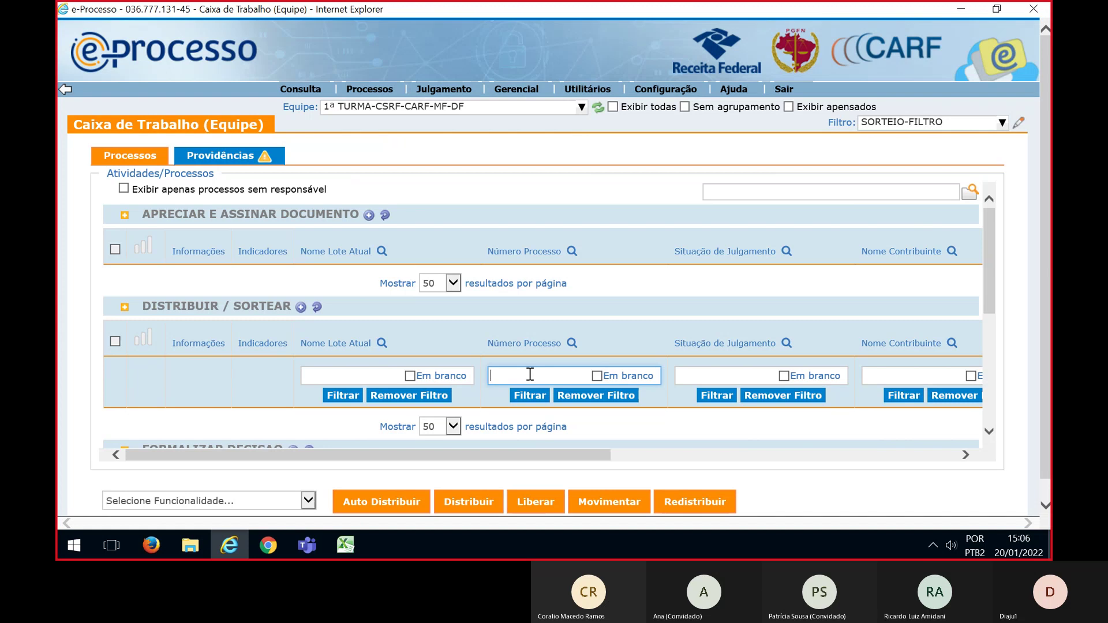
pyautogui.click(530, 395)
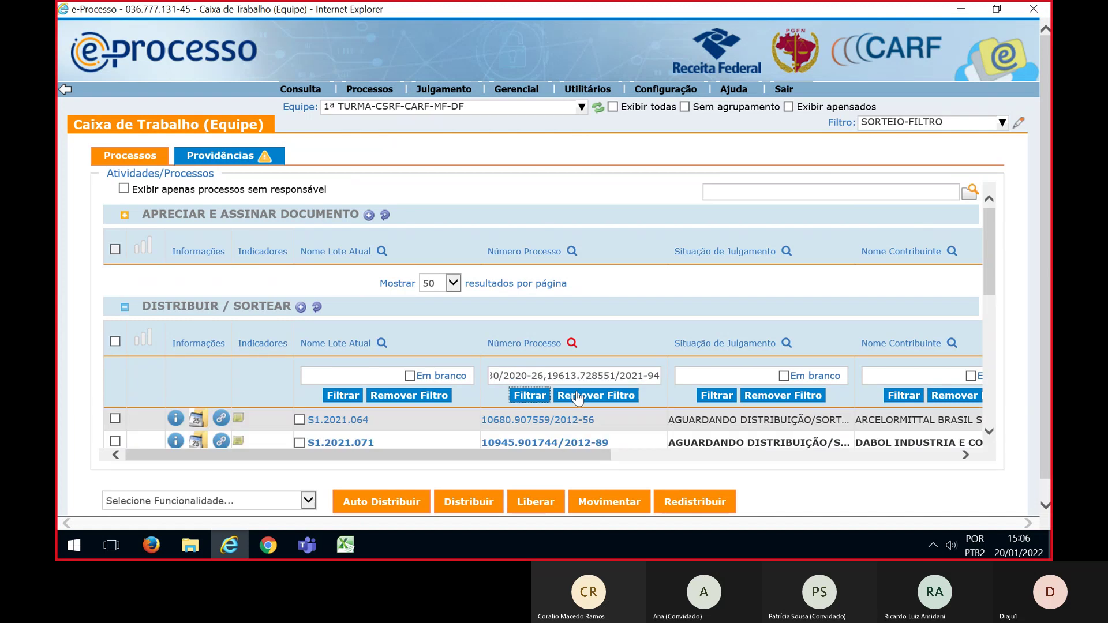
pyautogui.scroll(-1, 577, 398)
pyautogui.click(115, 222)
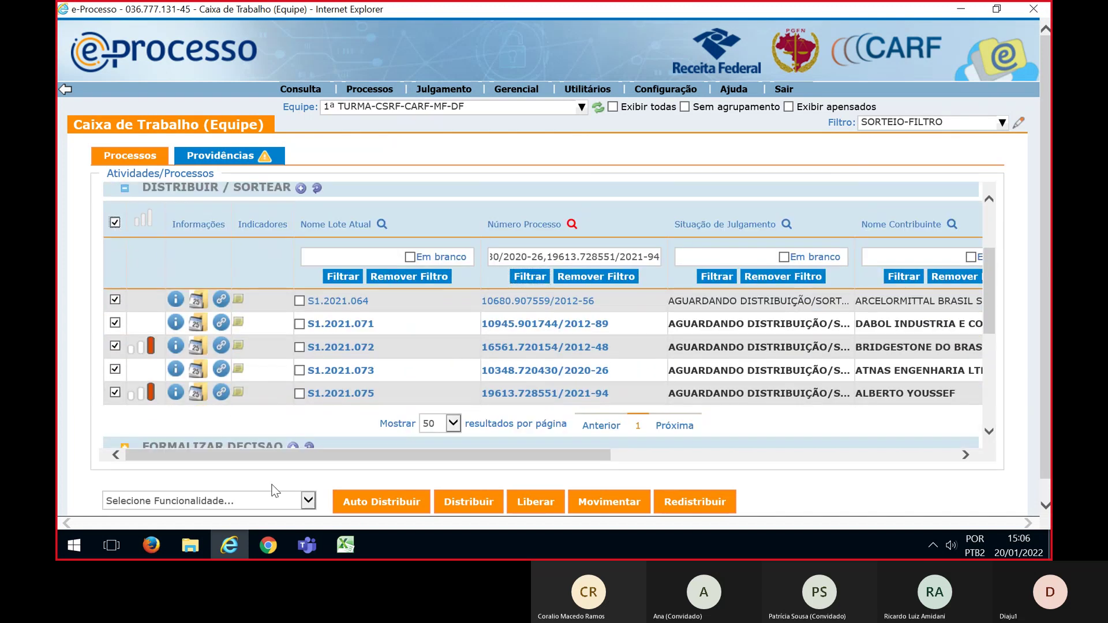
# Open Sorteio for the five lots, maximize it and choose Distribuição / Movimentação
pyautogui.click(309, 500)
pyautogui.click(309, 500)
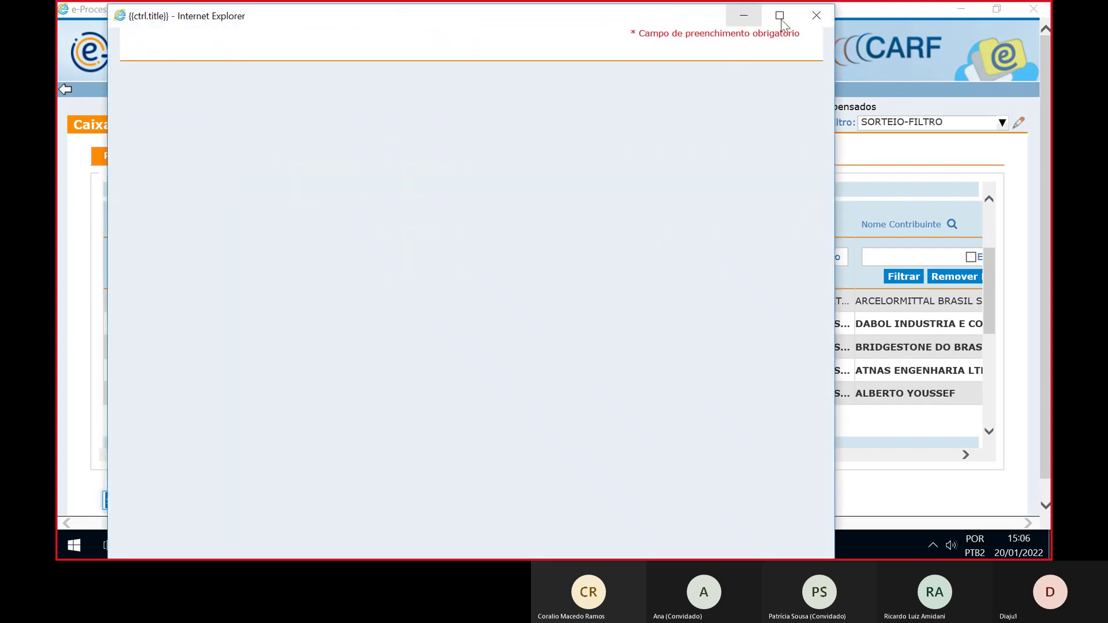
pyautogui.click(779, 17)
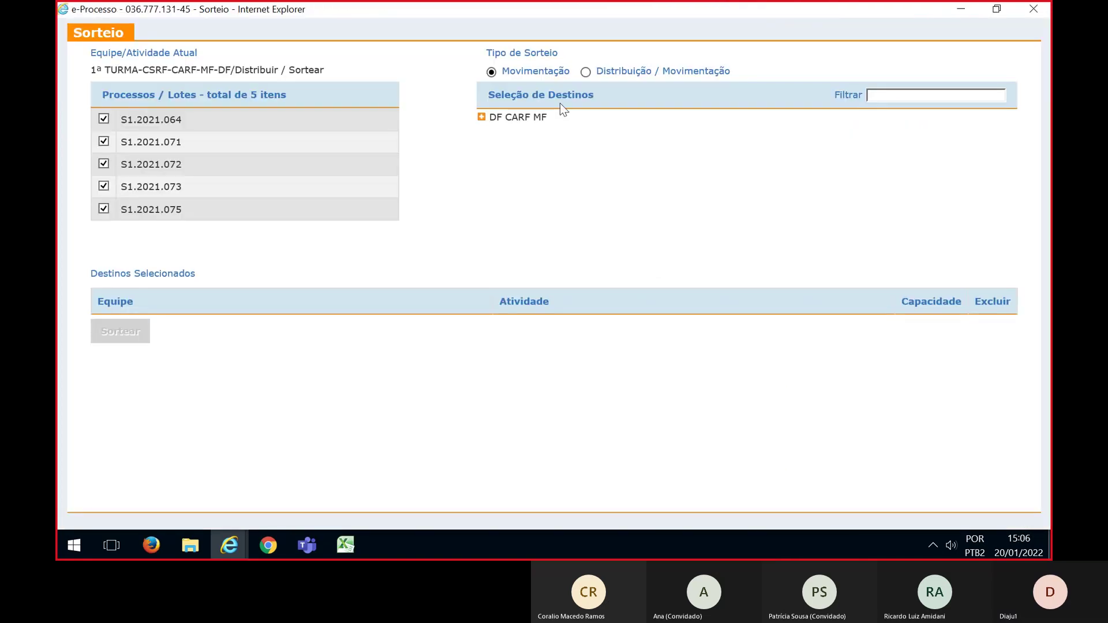
pyautogui.click(585, 72)
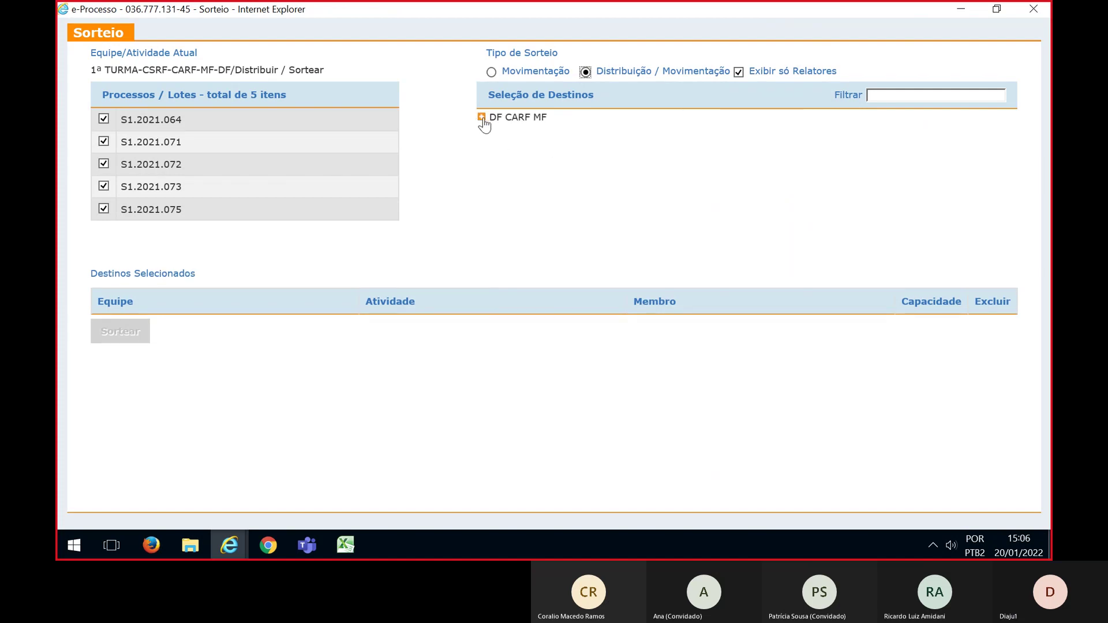
# Add two Para Relatar counsellors from DF CARF MF > CSRF > 1ª TURMA-CSRF as draw destinations
pyautogui.click(482, 118)
pyautogui.click(496, 178)
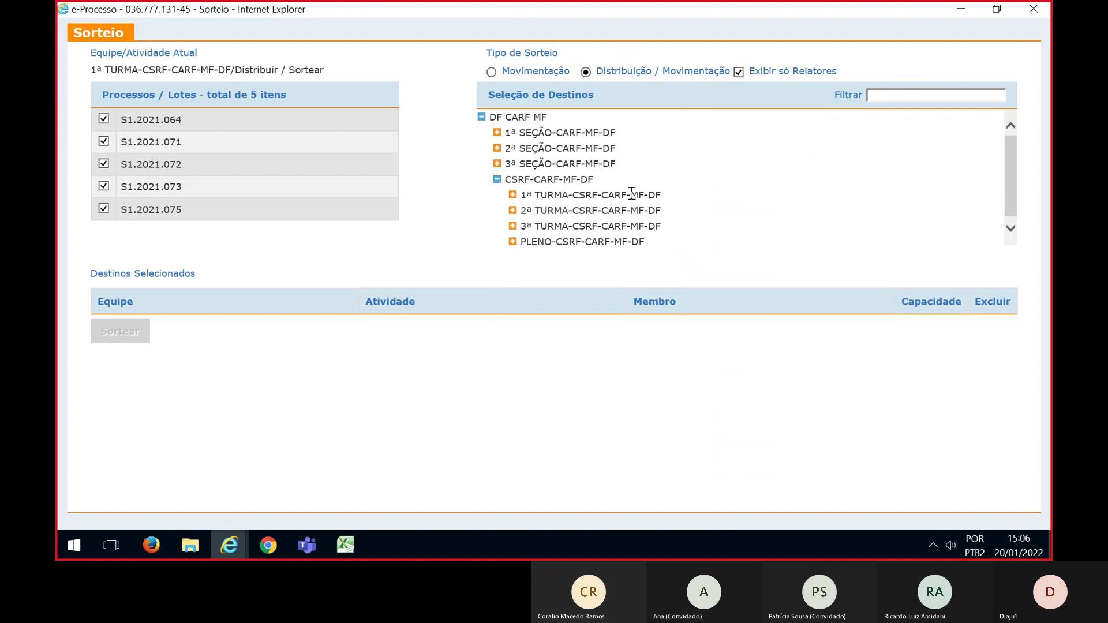
pyautogui.click(513, 193)
pyautogui.click(528, 191)
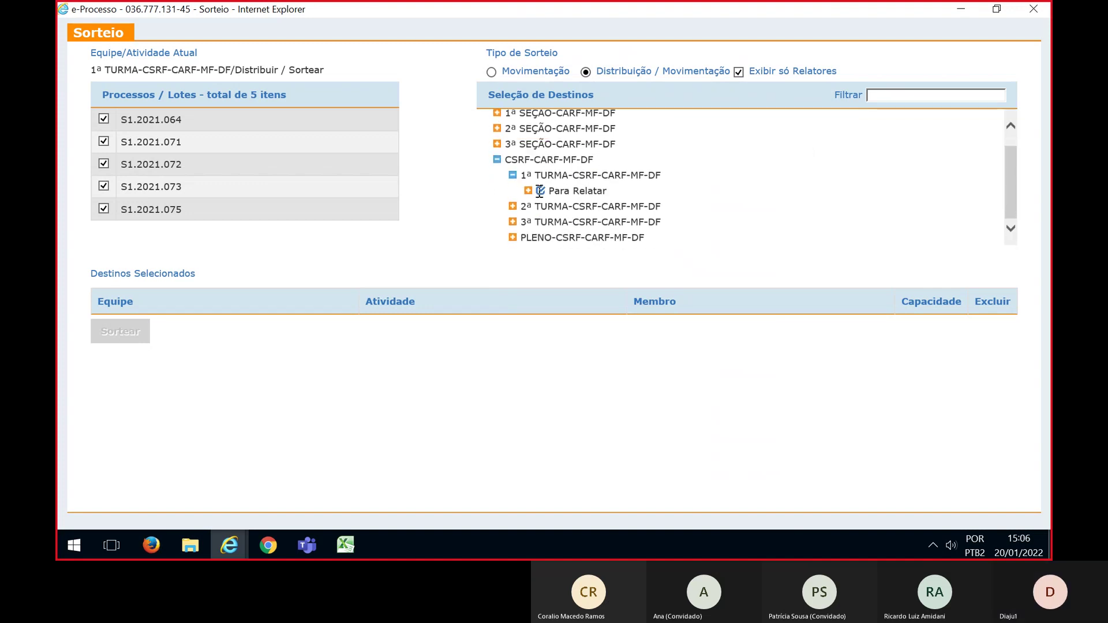
pyautogui.scroll(-1, 717, 200)
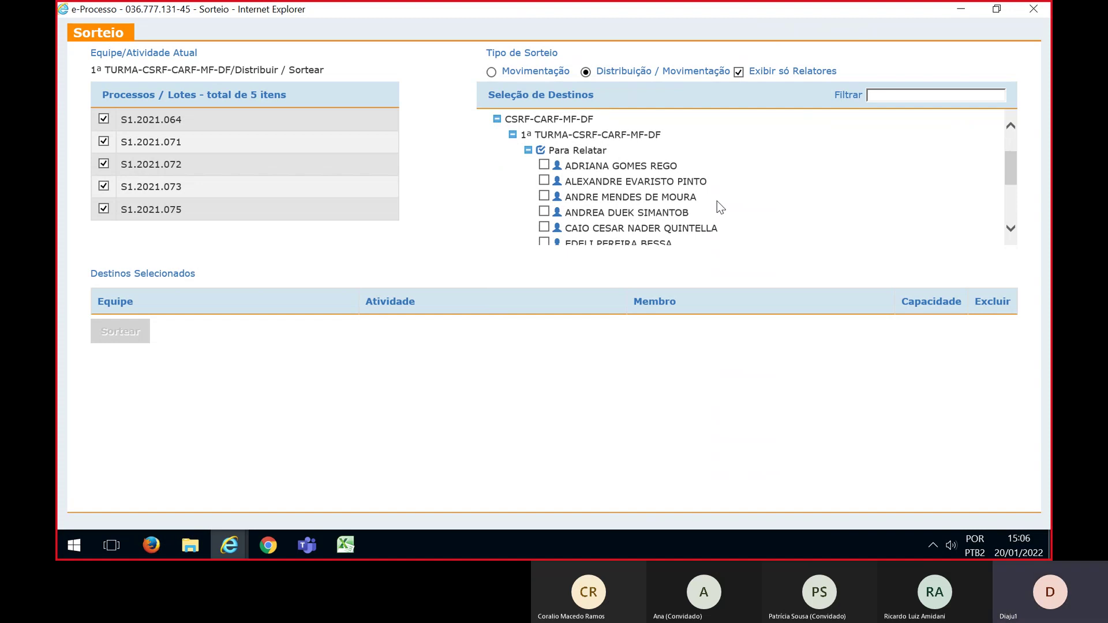
pyautogui.scroll(-2, 717, 173)
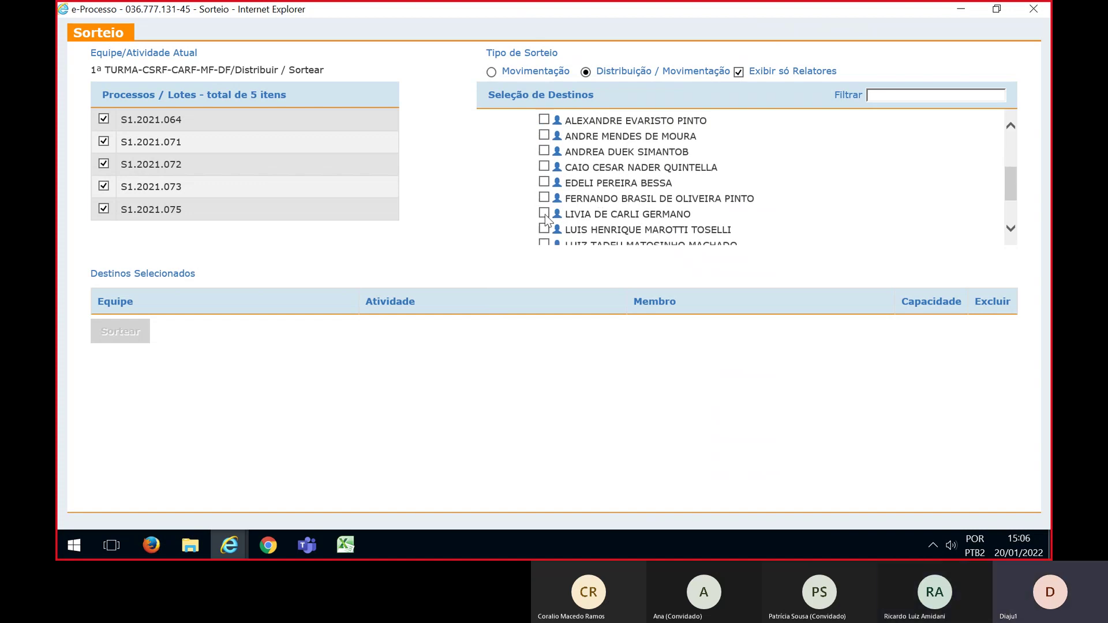
pyautogui.click(544, 213)
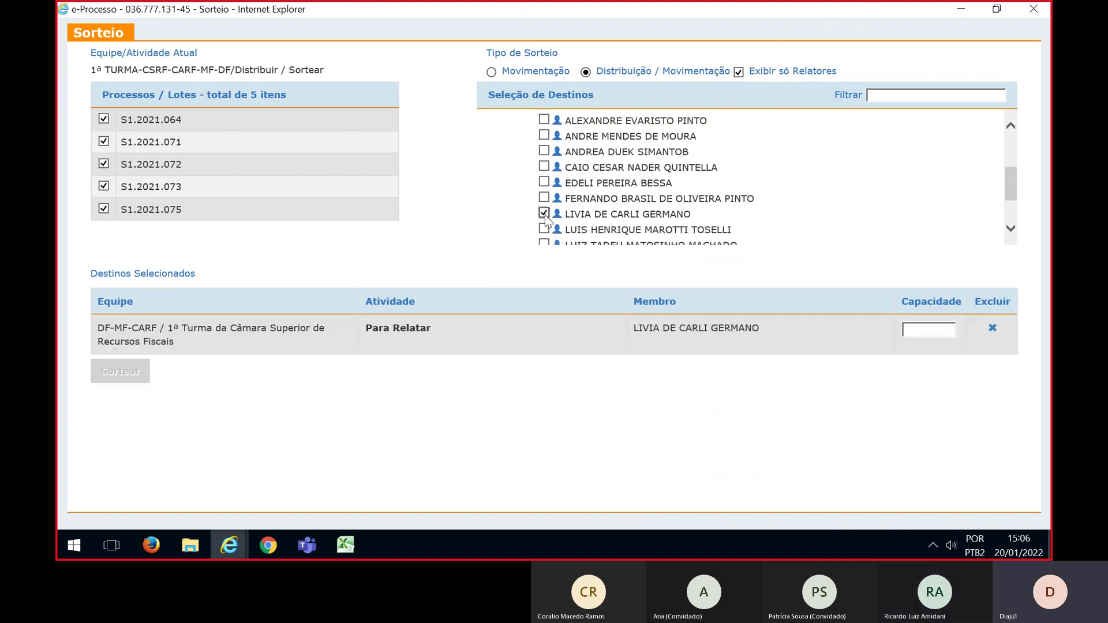
pyautogui.scroll(-1, 612, 212)
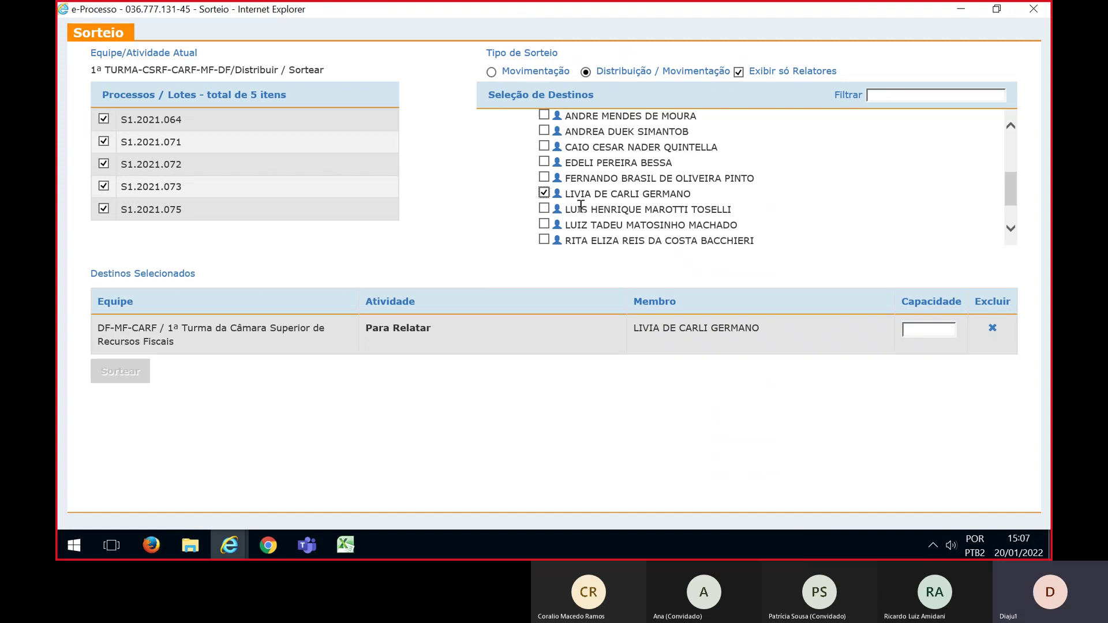
pyautogui.click(544, 208)
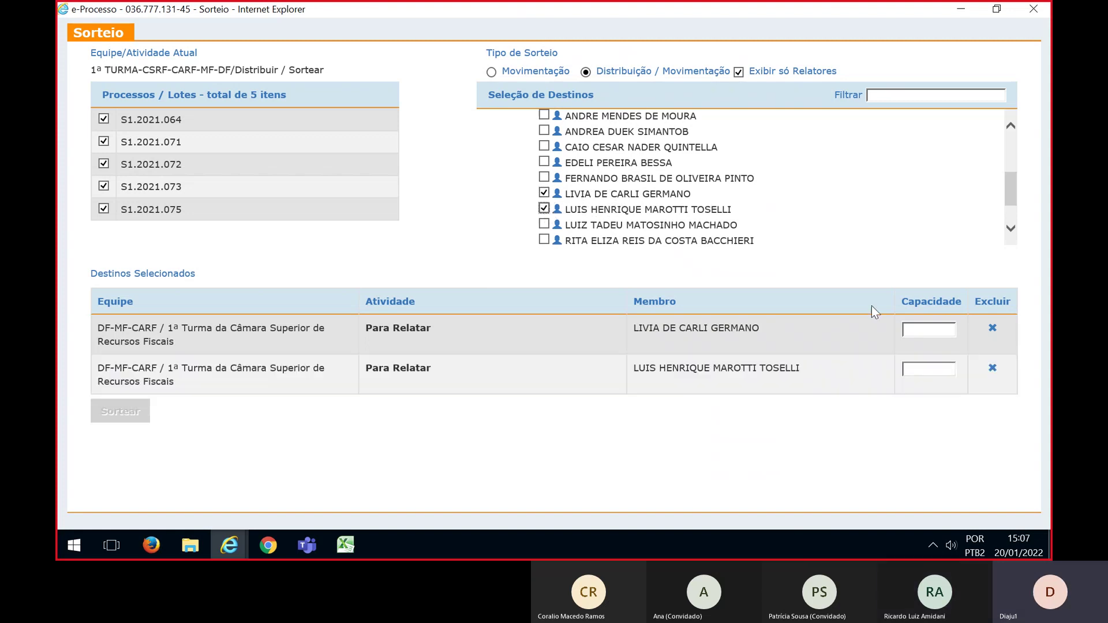
# Give each of the two relators a capacity of 1
pyautogui.click(923, 330)
pyautogui.write('1')
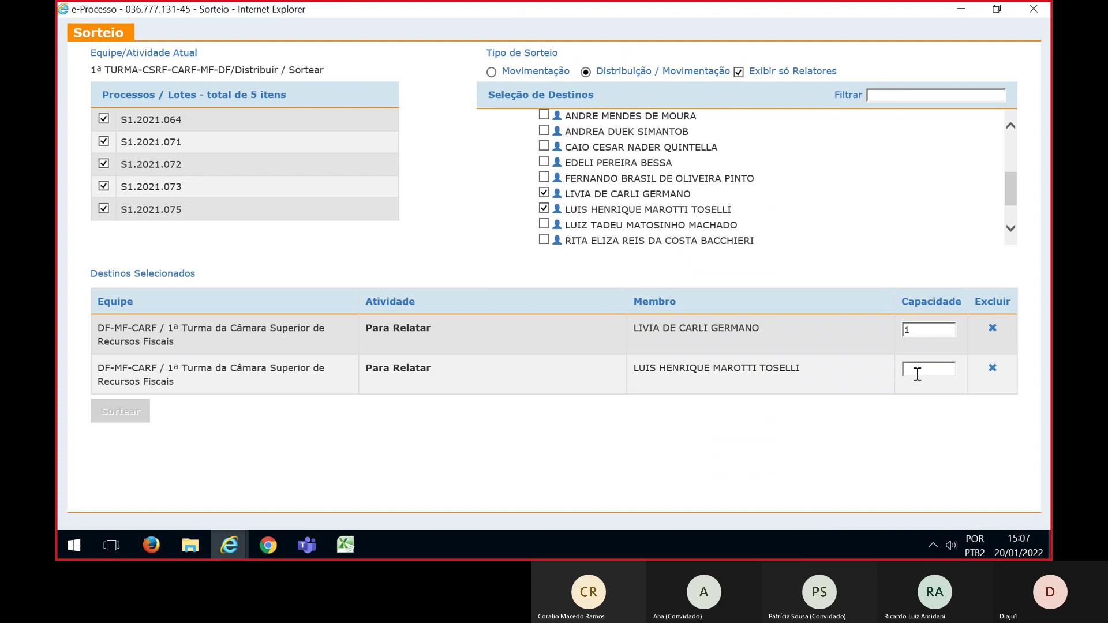
pyautogui.click(917, 373)
pyautogui.write('1')
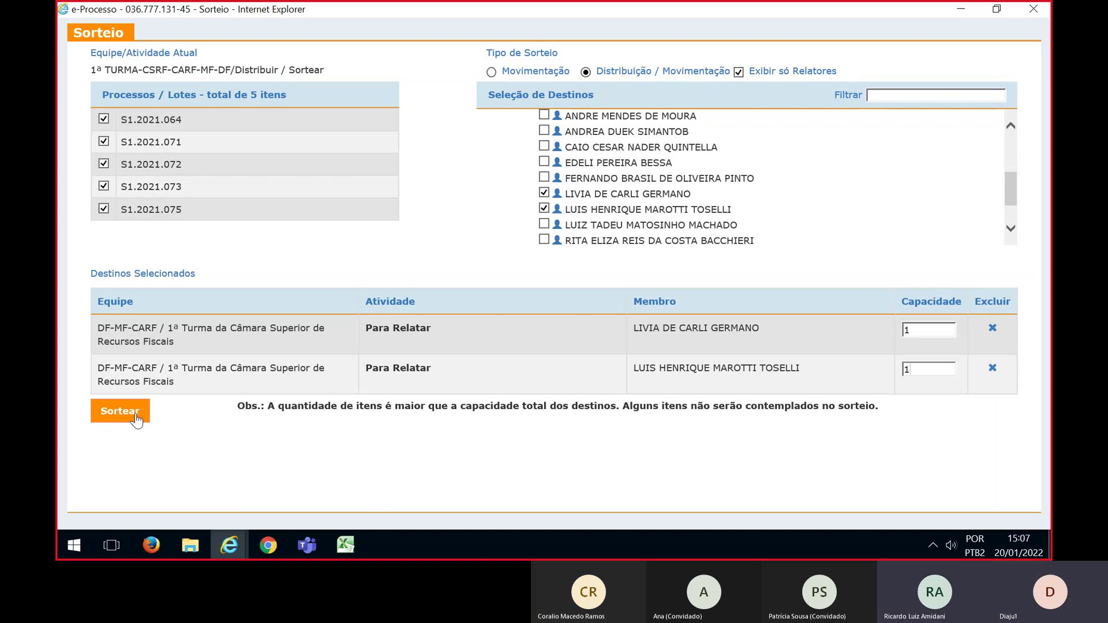
# Run the draw despite lots exceeding capacity, then compare the result with the Excel planning sheet
pyautogui.click(111, 418)
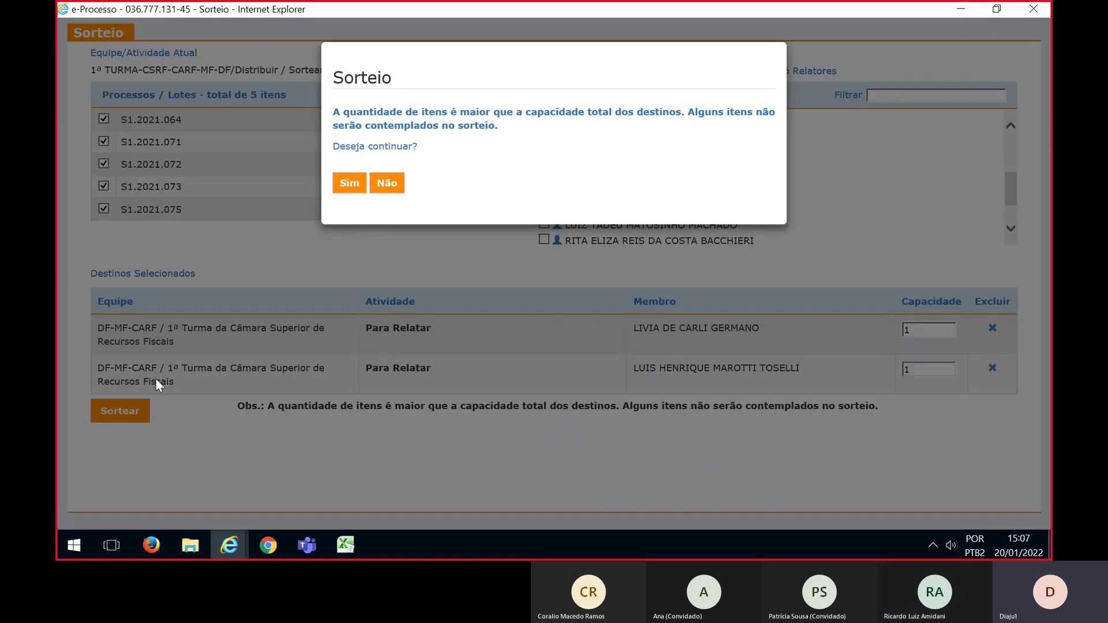
pyautogui.click(348, 185)
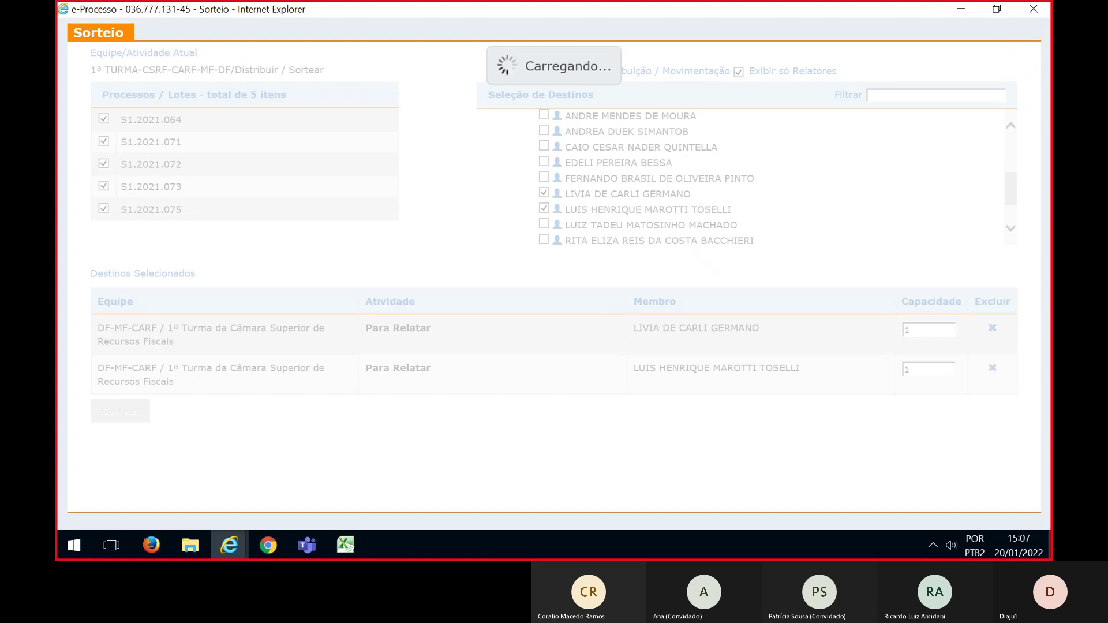
pyautogui.hotkey('alt', 'Tab')
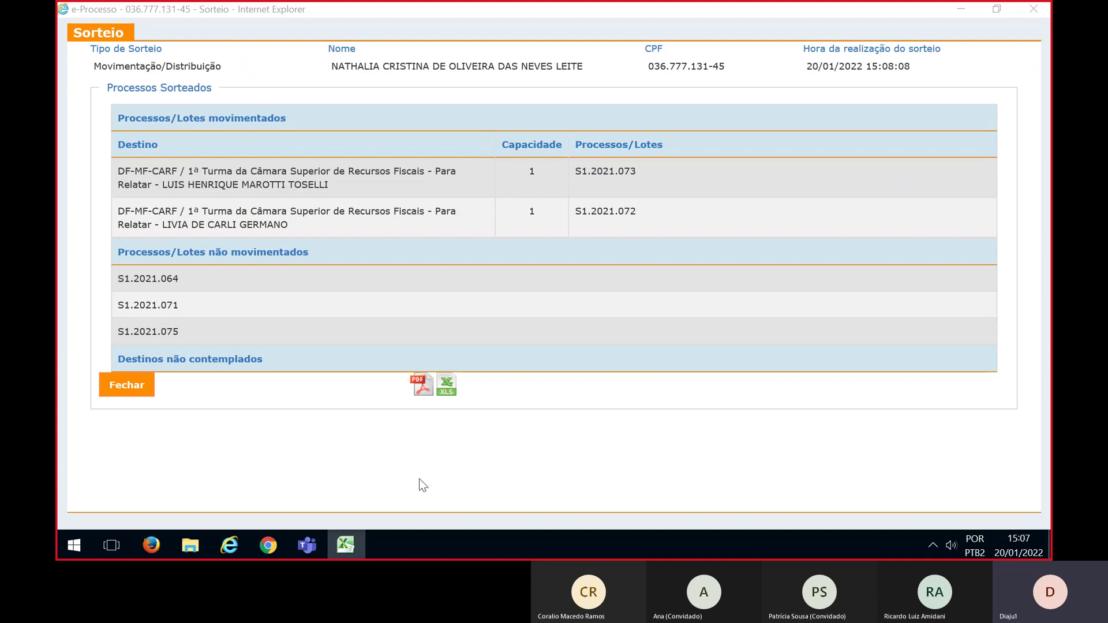
# Ask to stop the Teams meeting recording with Parar gravação
pyautogui.moveTo(315, 549)
pyautogui.click(362, 479)
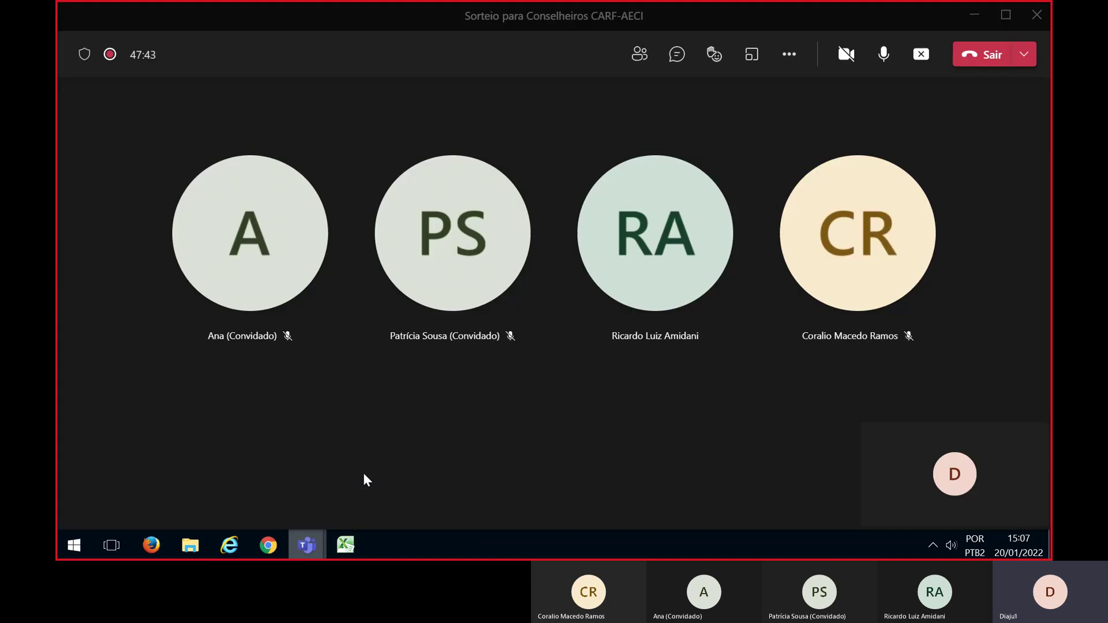
pyautogui.click(789, 54)
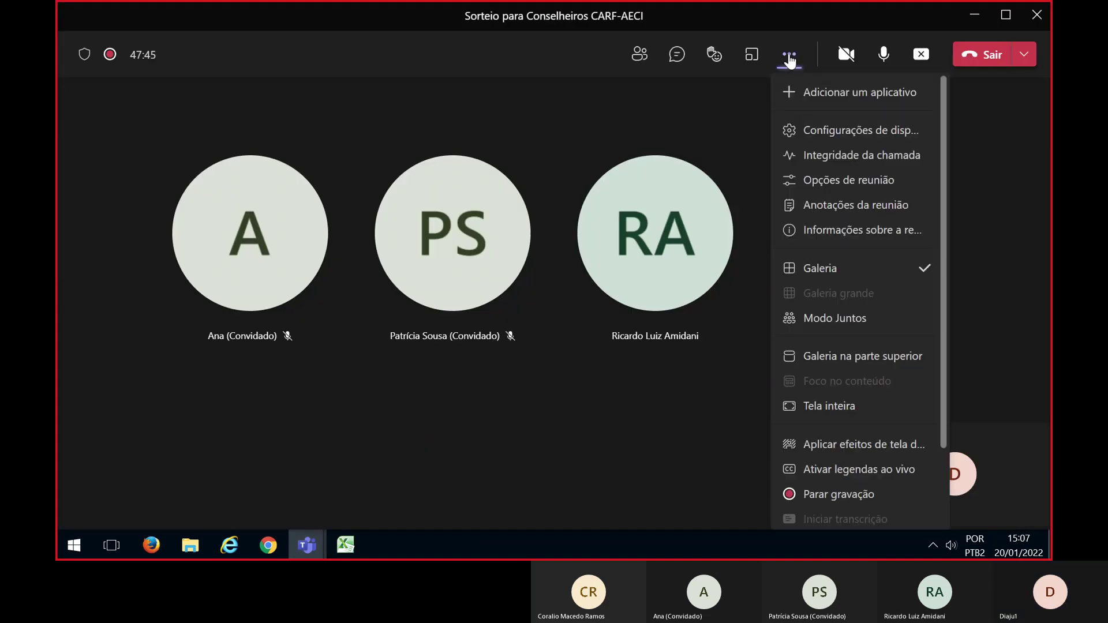
pyautogui.click(815, 499)
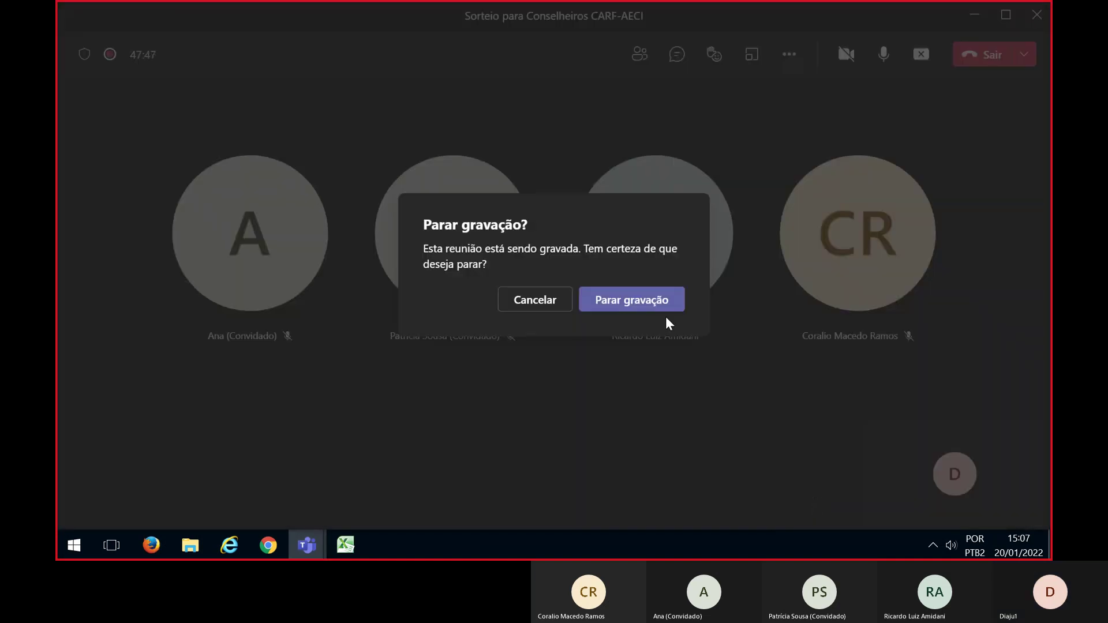